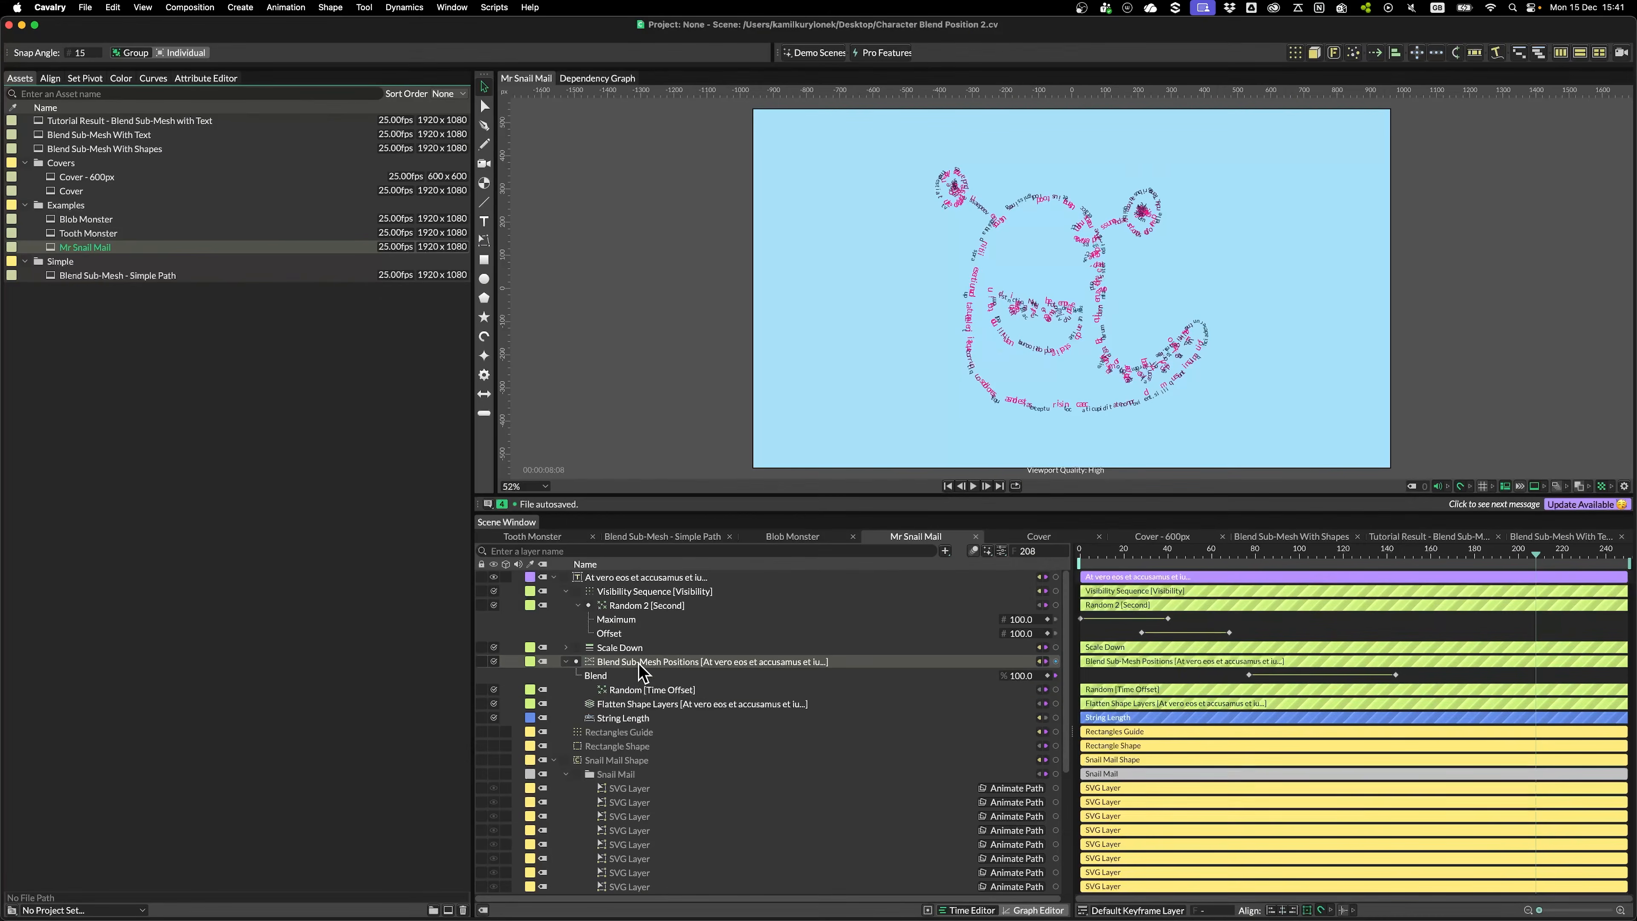
Preview the Mr Snail Mail, Tooth Monster and Blob Monster example animations by scrubbing through each composition
left_click_drag(1202, 556, 1517, 584)
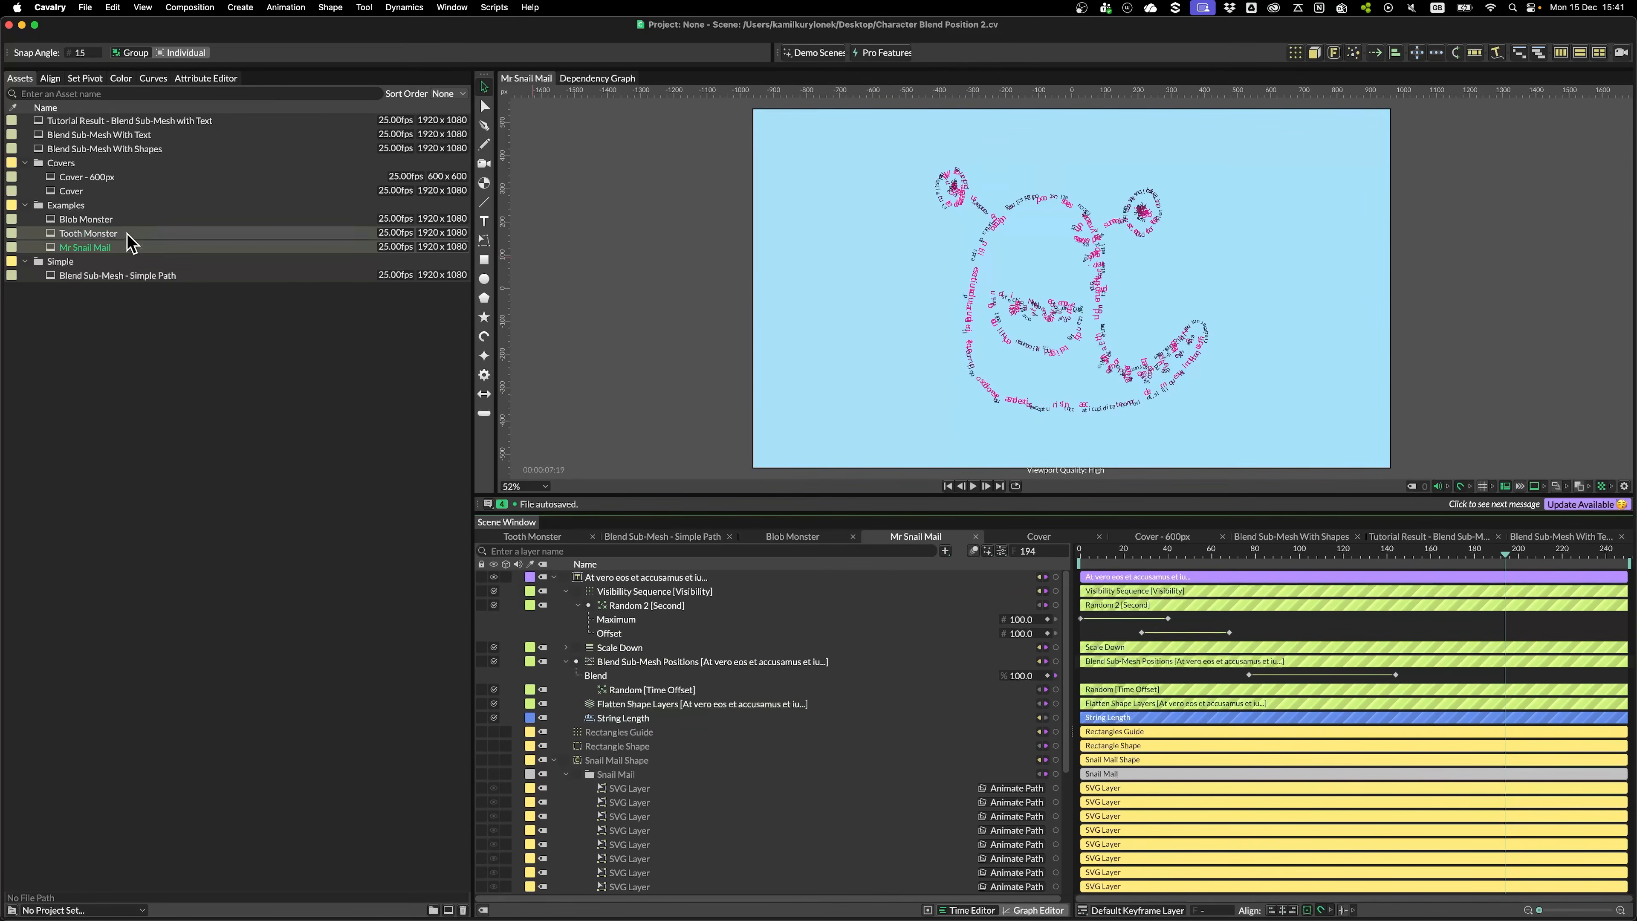
double_click(88, 233)
left_click_drag(1212, 556, 1392, 561)
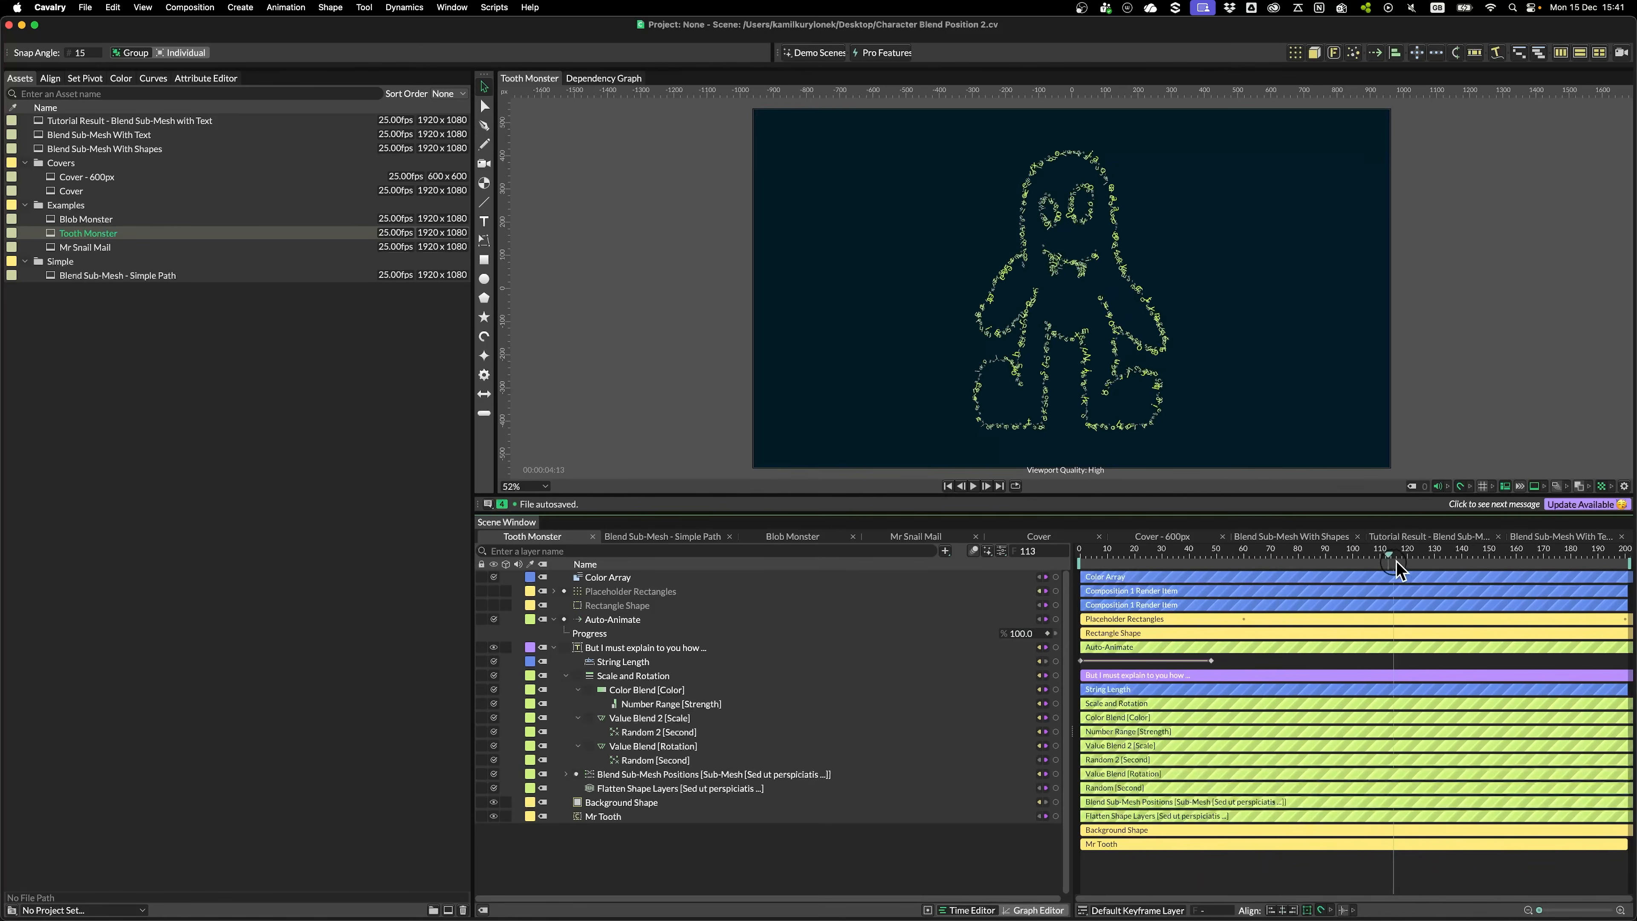
double_click(356, 218)
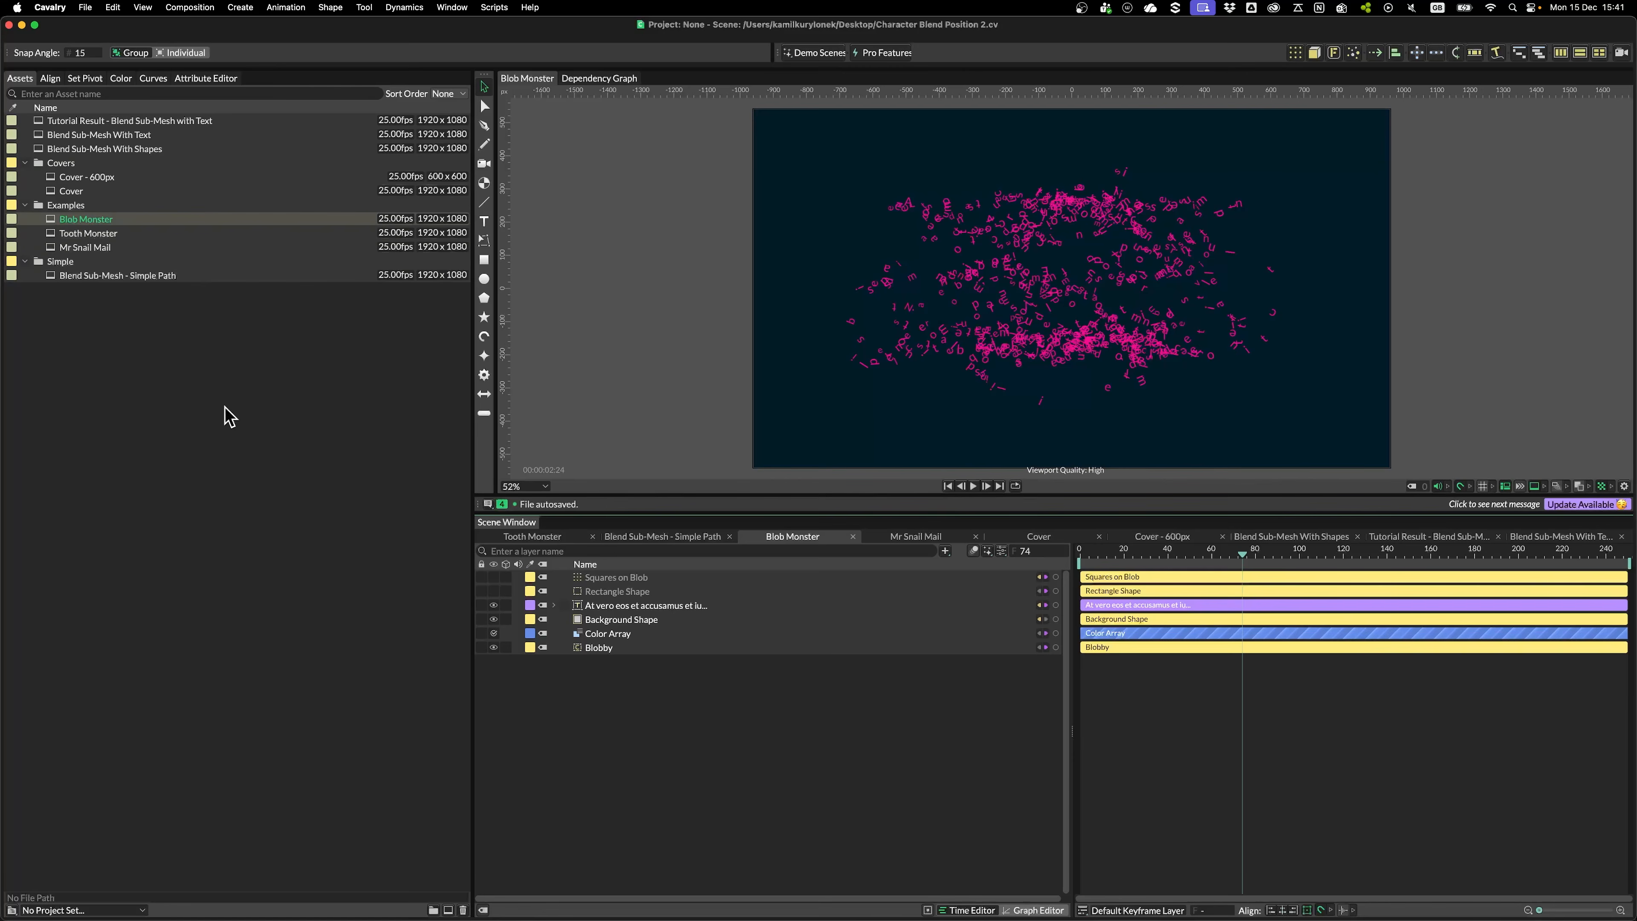
left_click_drag(1153, 550, 1100, 548)
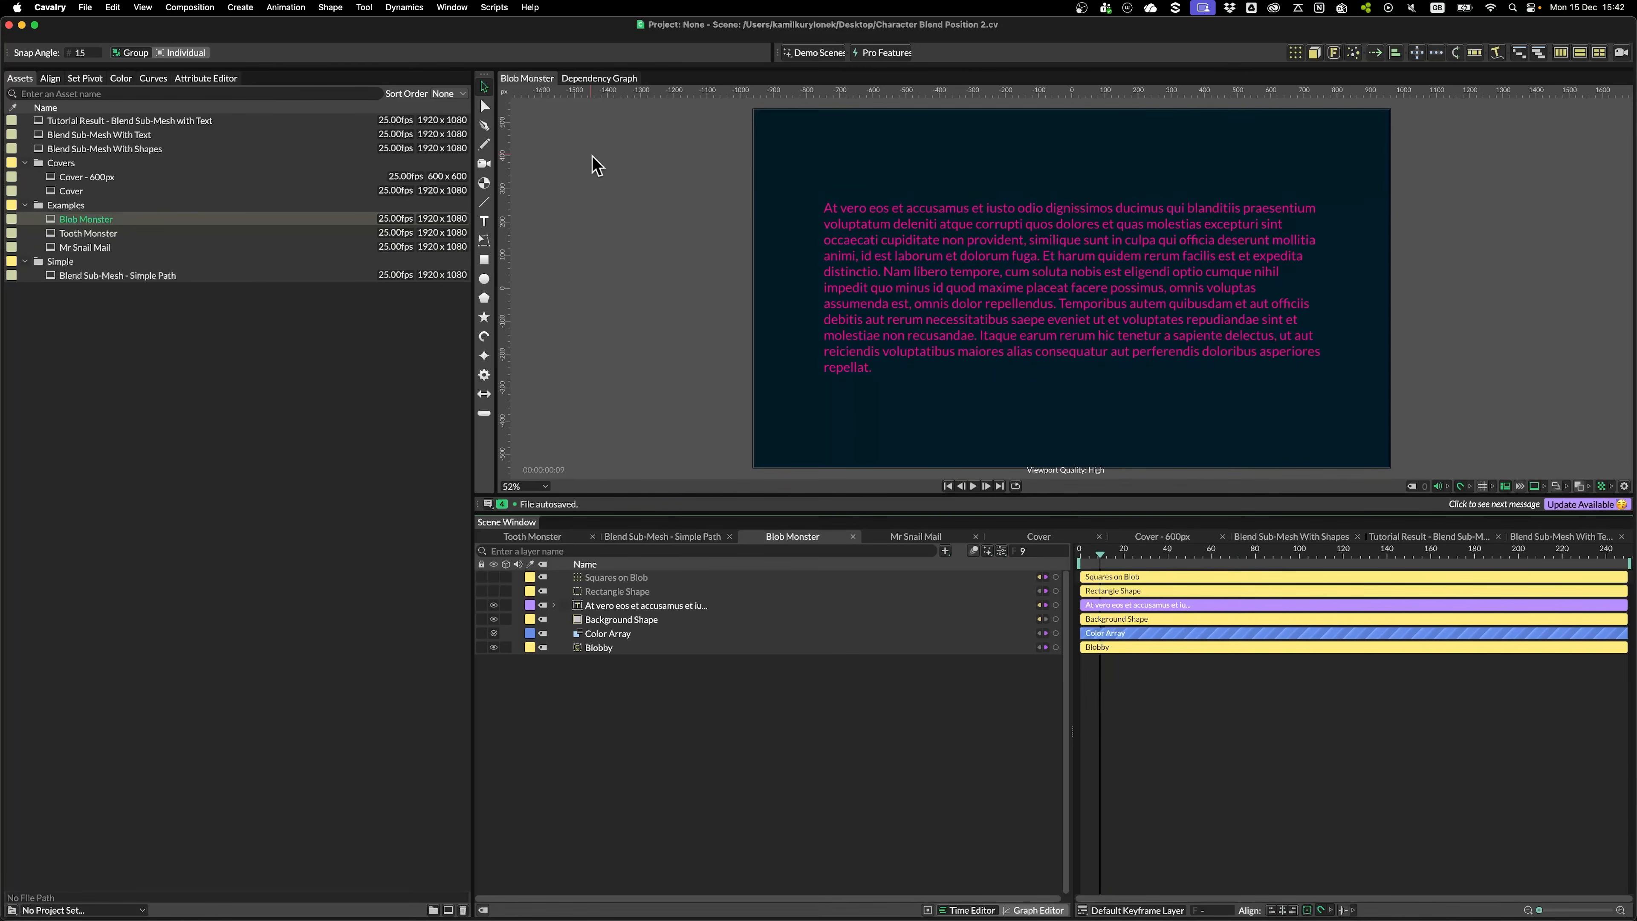
Open the Blend Sub-Mesh With Shapes composition, then examine the Random Rectangles duplicator, its Blend Sub-Mesh Positions deformer and the blend animation
double_click(128, 150)
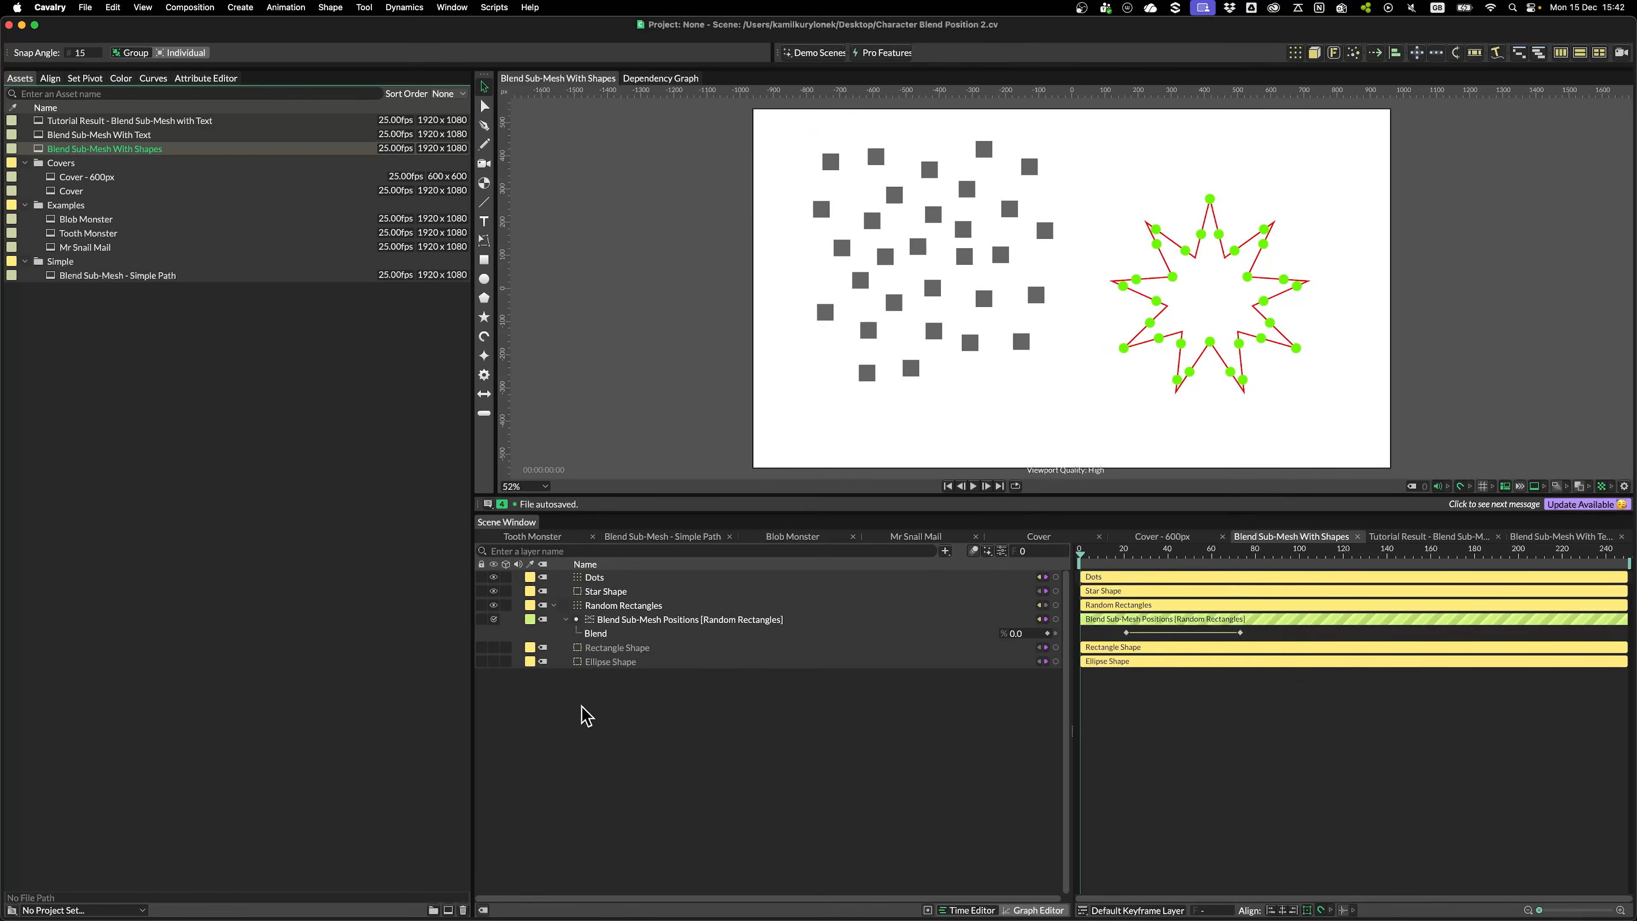
left_click(209, 80)
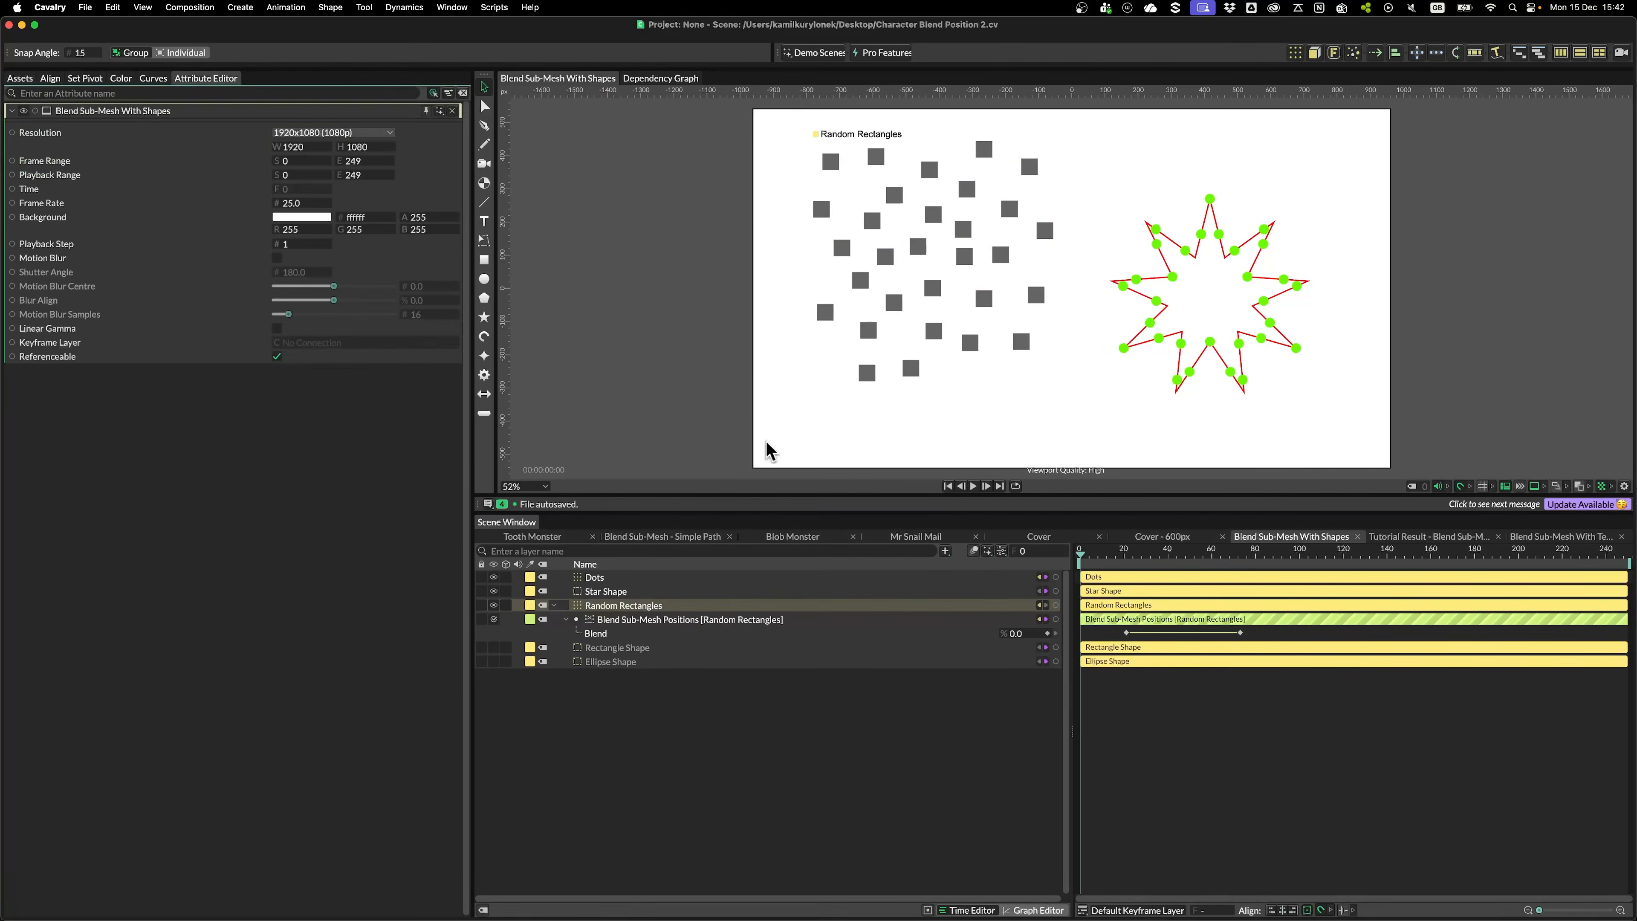
left_click(623, 605)
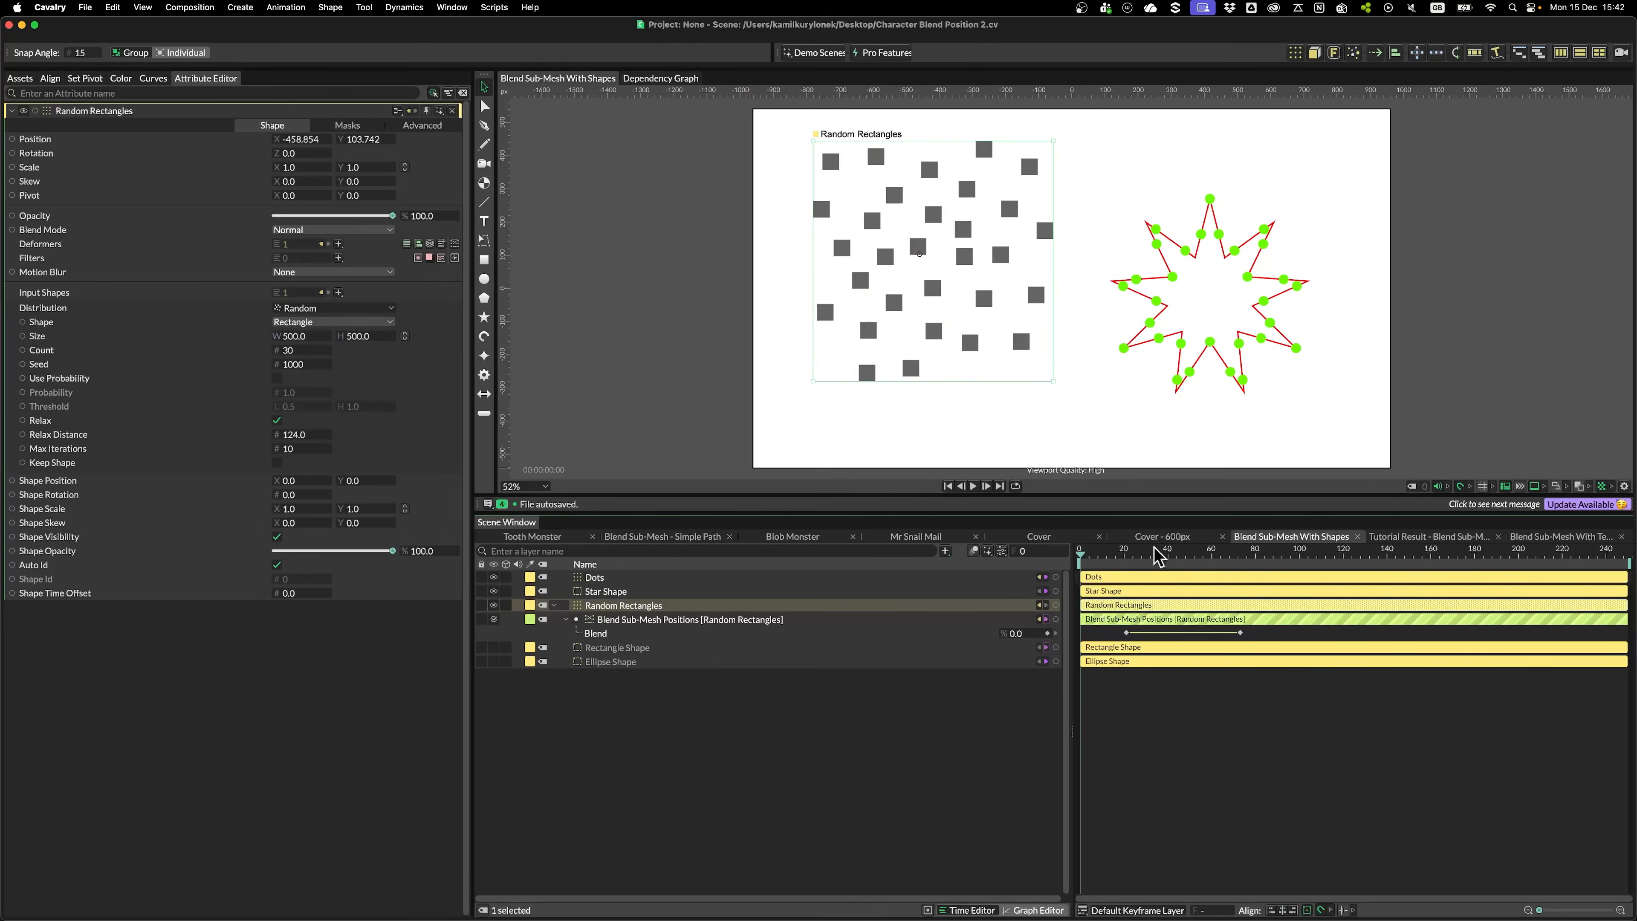
left_click(598, 575)
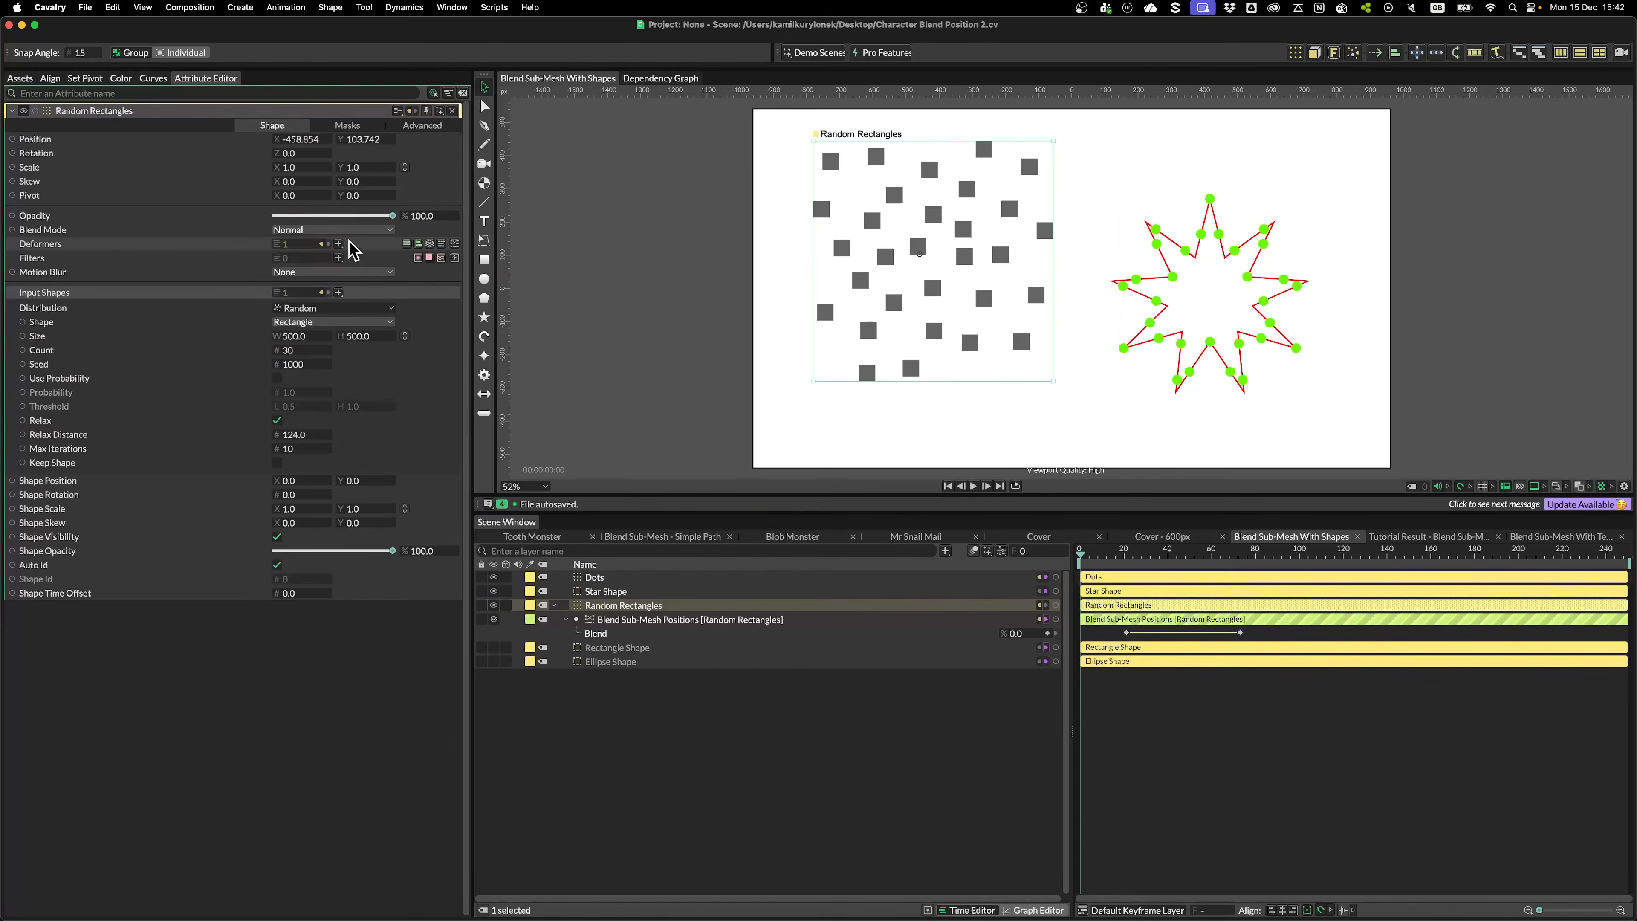
left_click(322, 245)
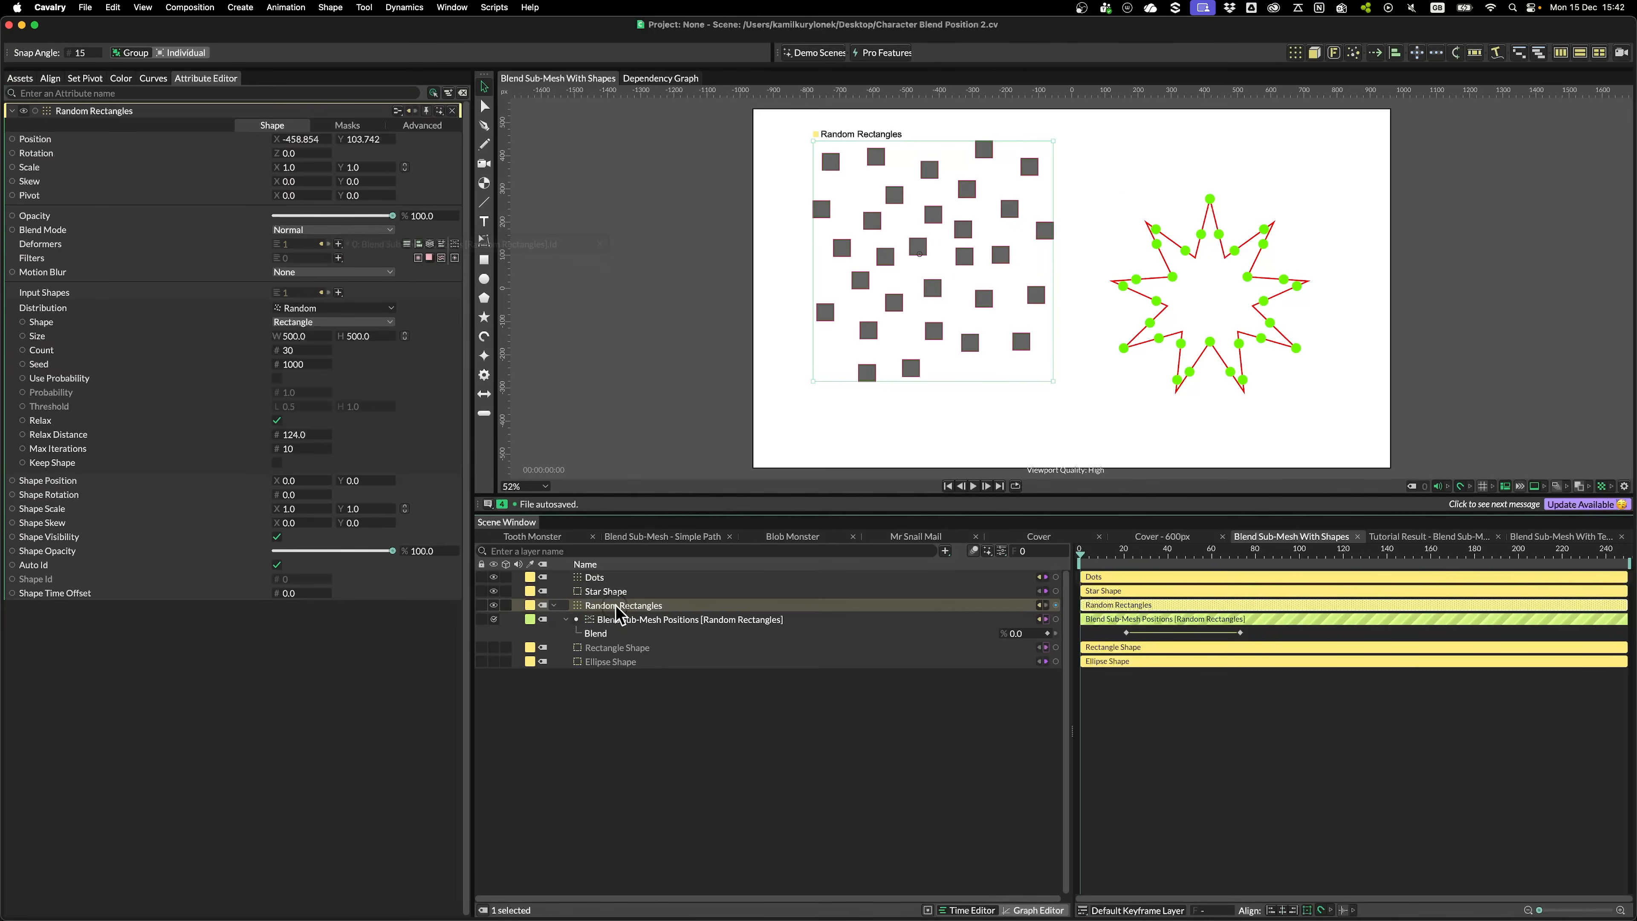
left_click(669, 620)
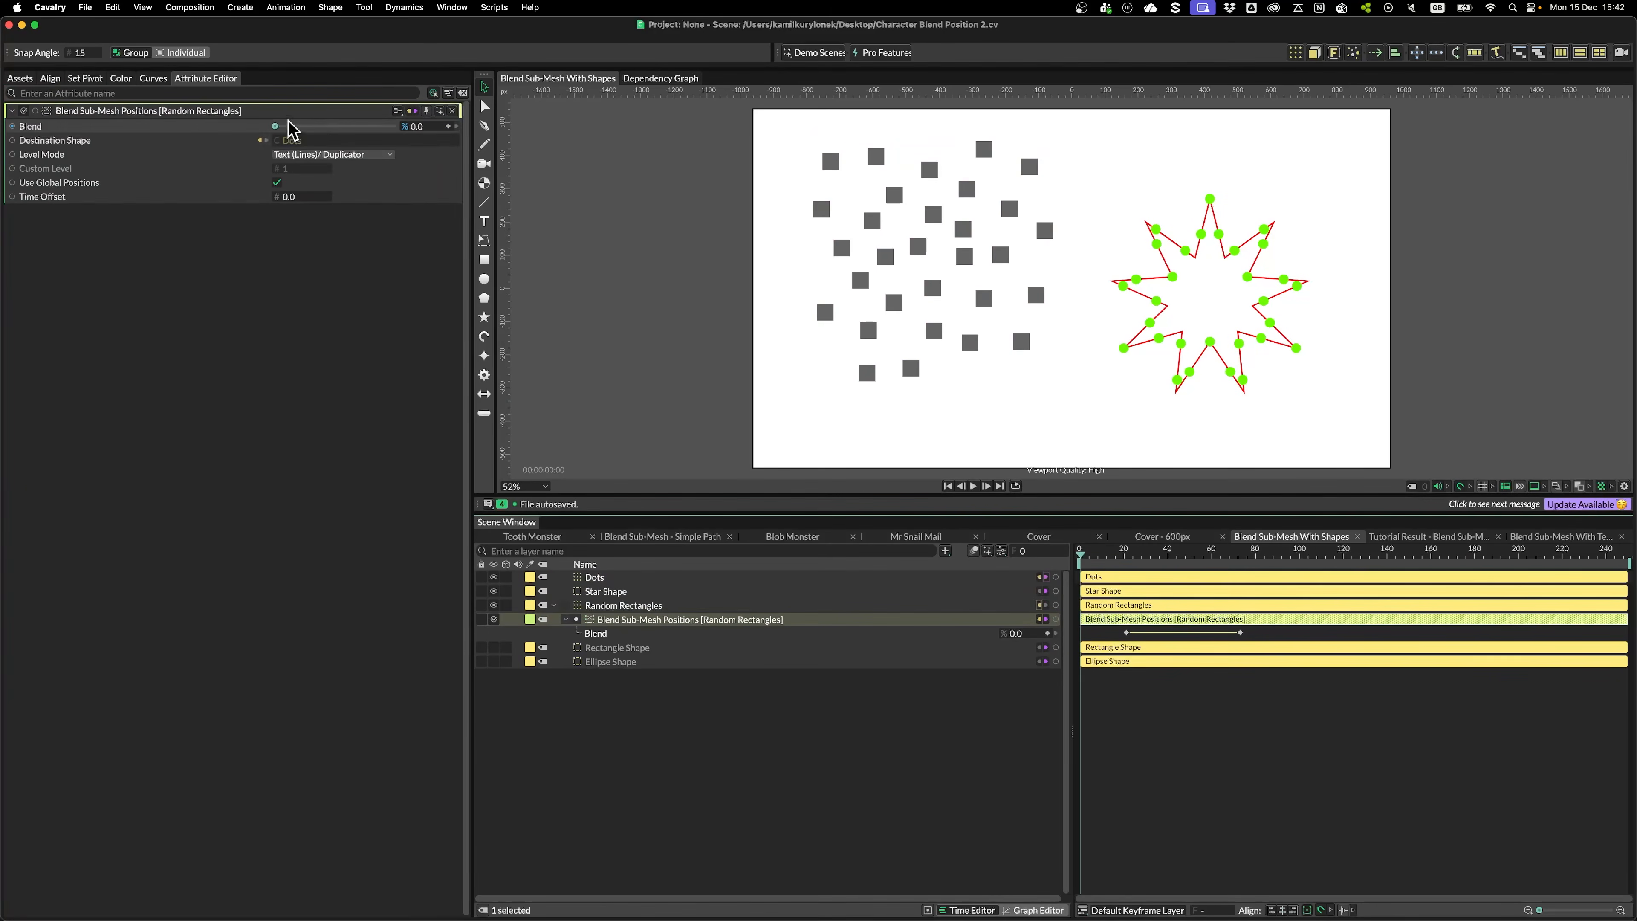
mouse_move(1107, 563)
left_mouse_down()
mouse_move(1268, 556)
mouse_move(1122, 567)
left_mouse_up()
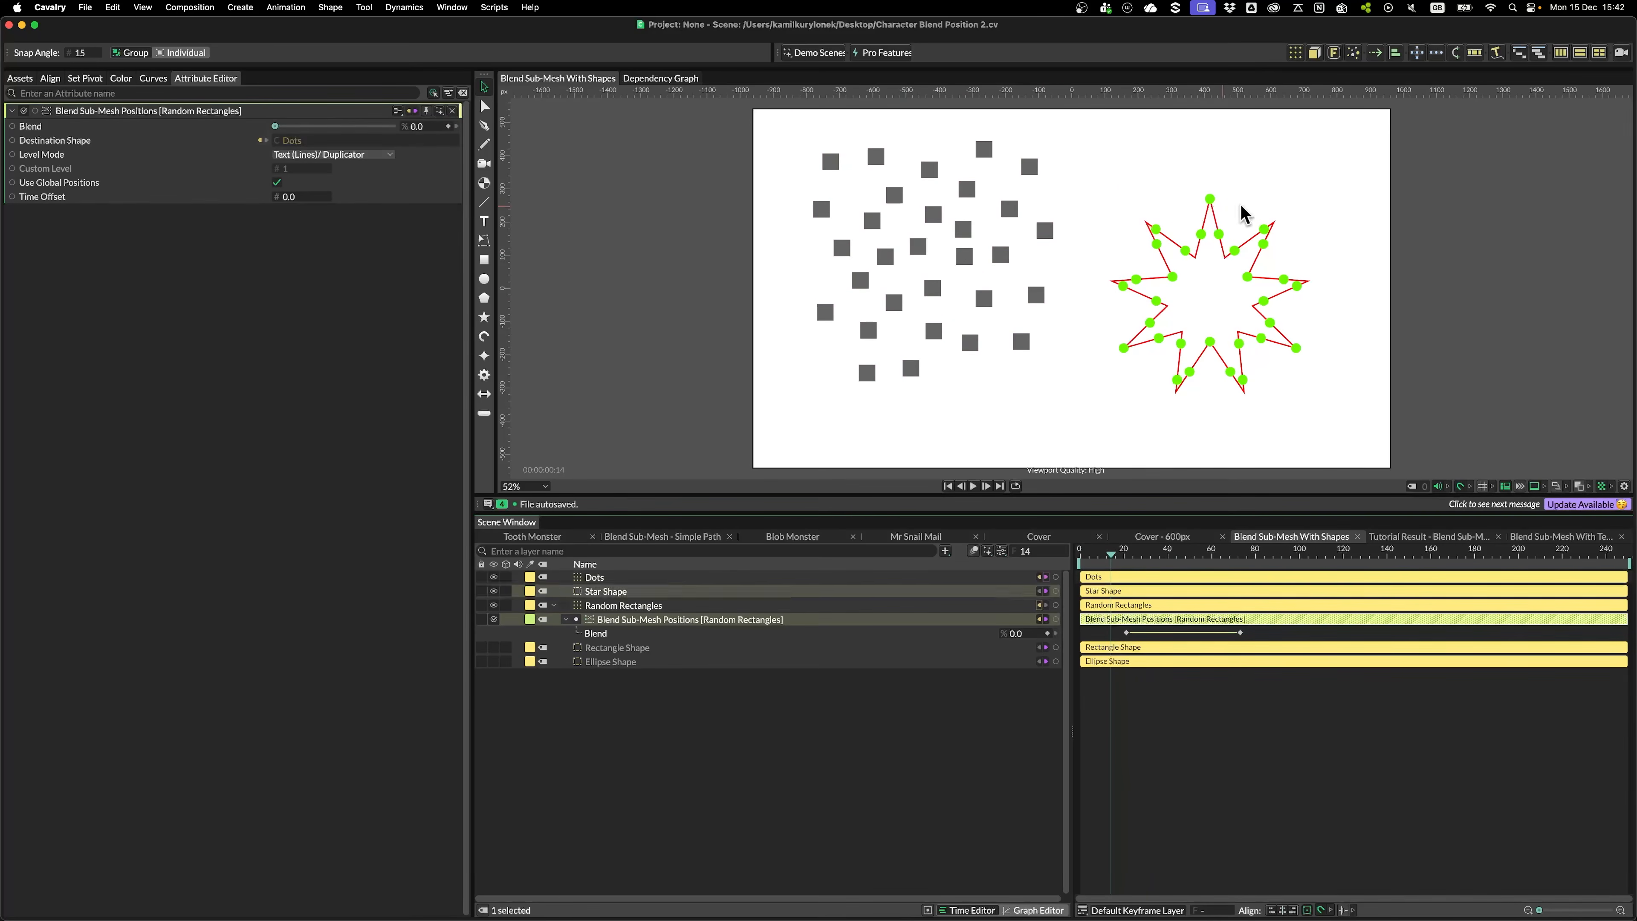
left_click_drag(1117, 560, 1257, 561)
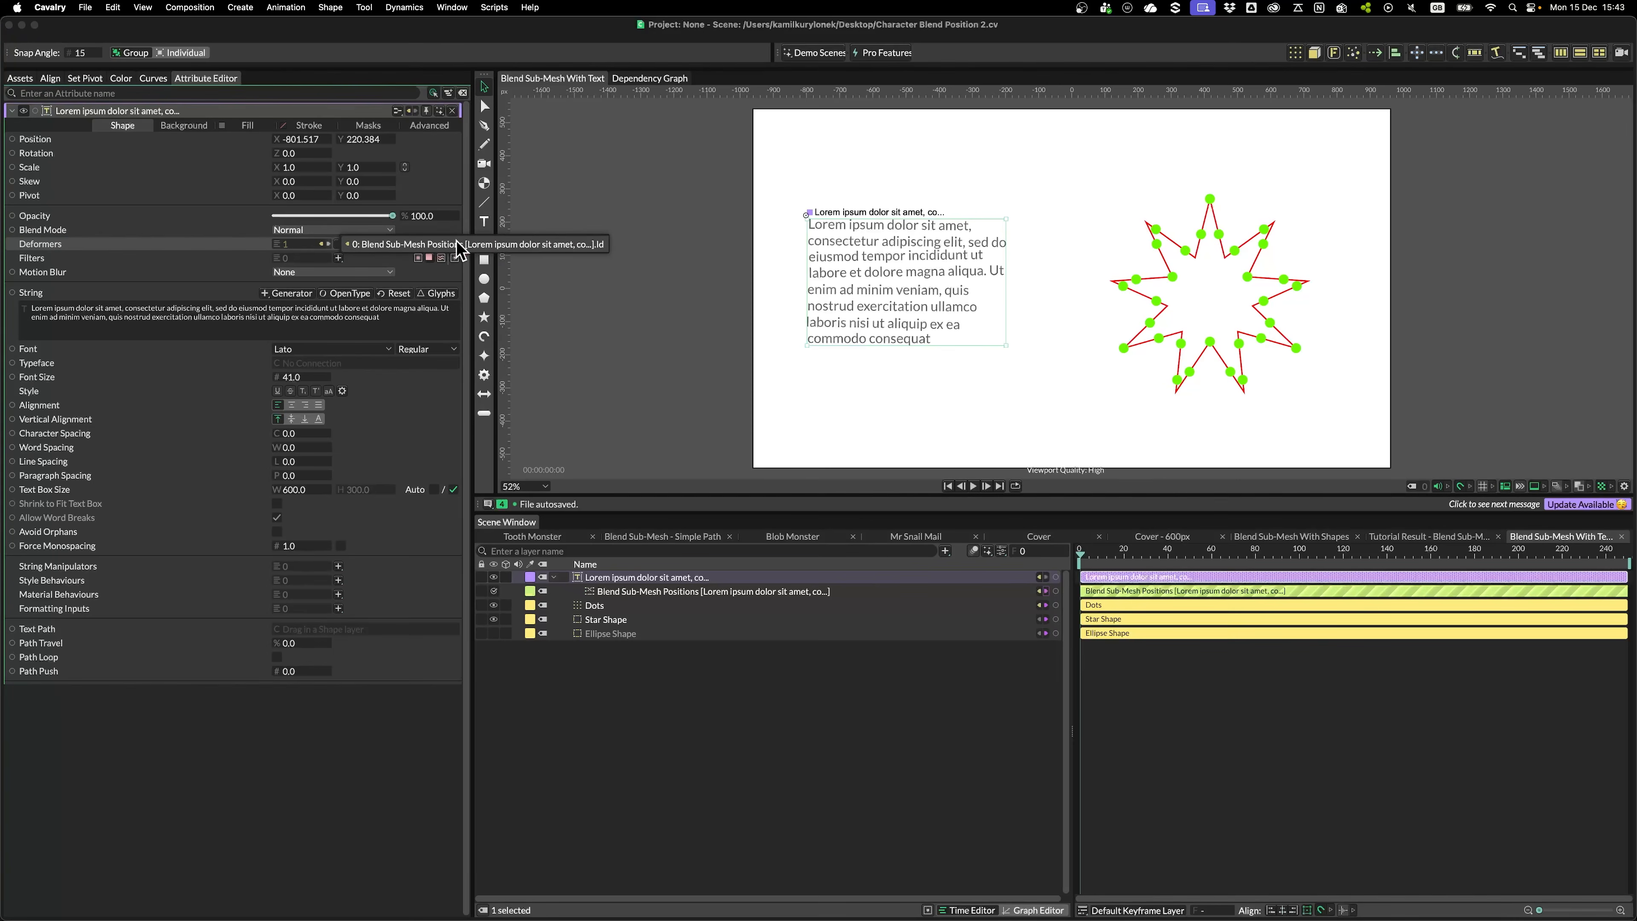
Try the Text (Words) and Text (Characters) level modes on the lorem ipsum text's Blend Sub-Mesh Positions deformer at different Blend amounts
left_click(651, 590)
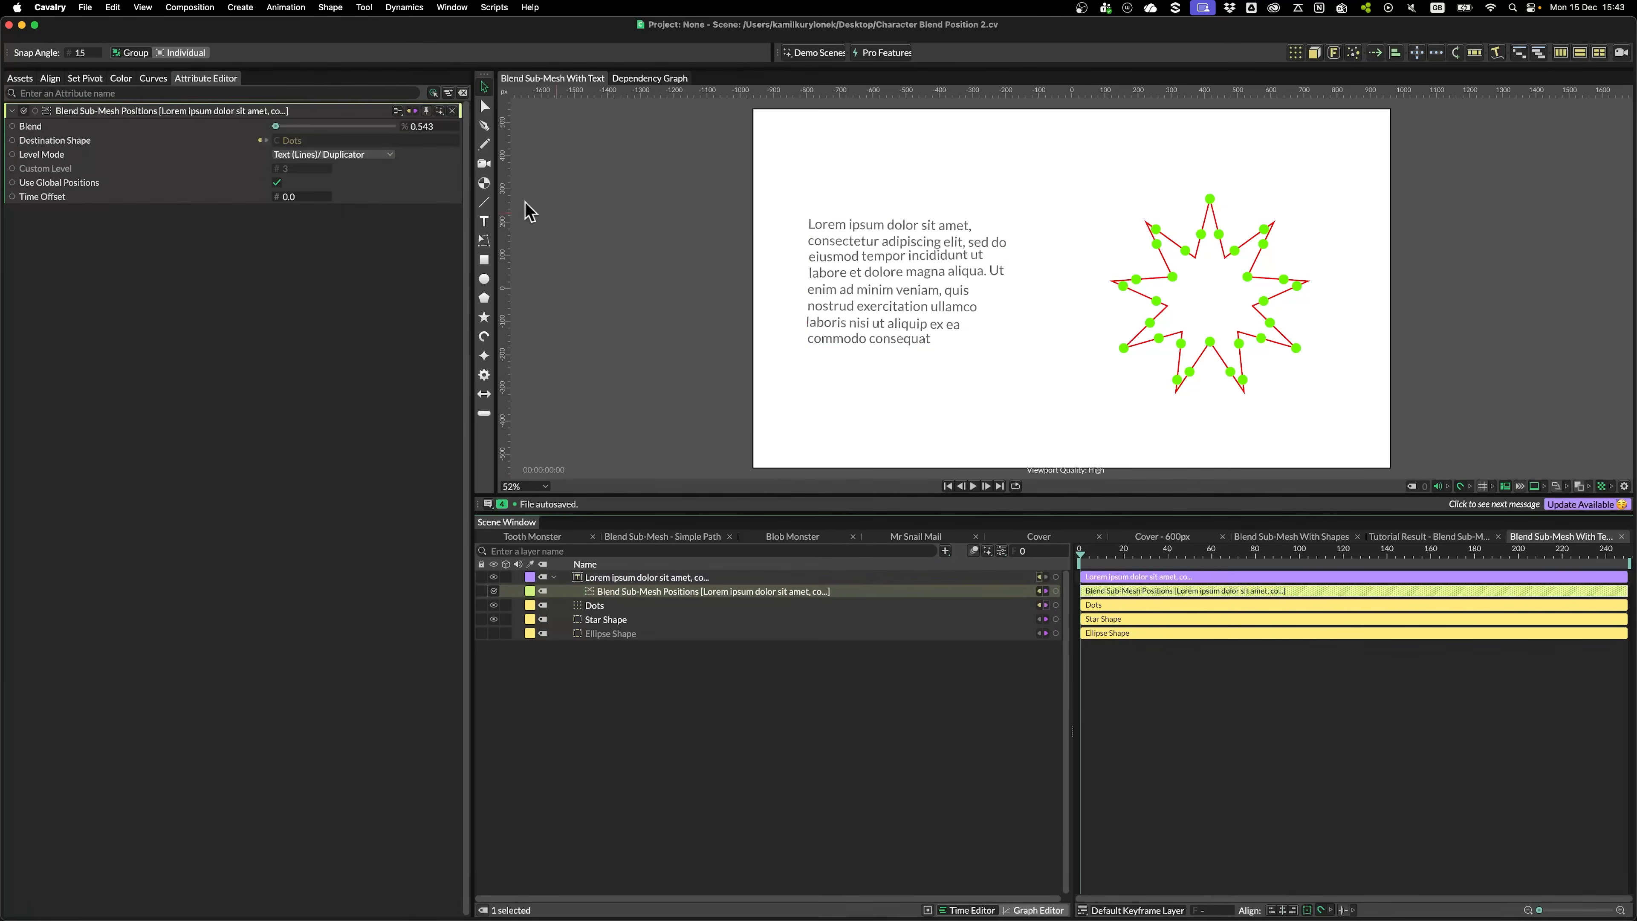
mouse_move(276, 126)
left_mouse_down()
mouse_move(451, 136)
mouse_move(276, 127)
left_mouse_up()
left_click(332, 155)
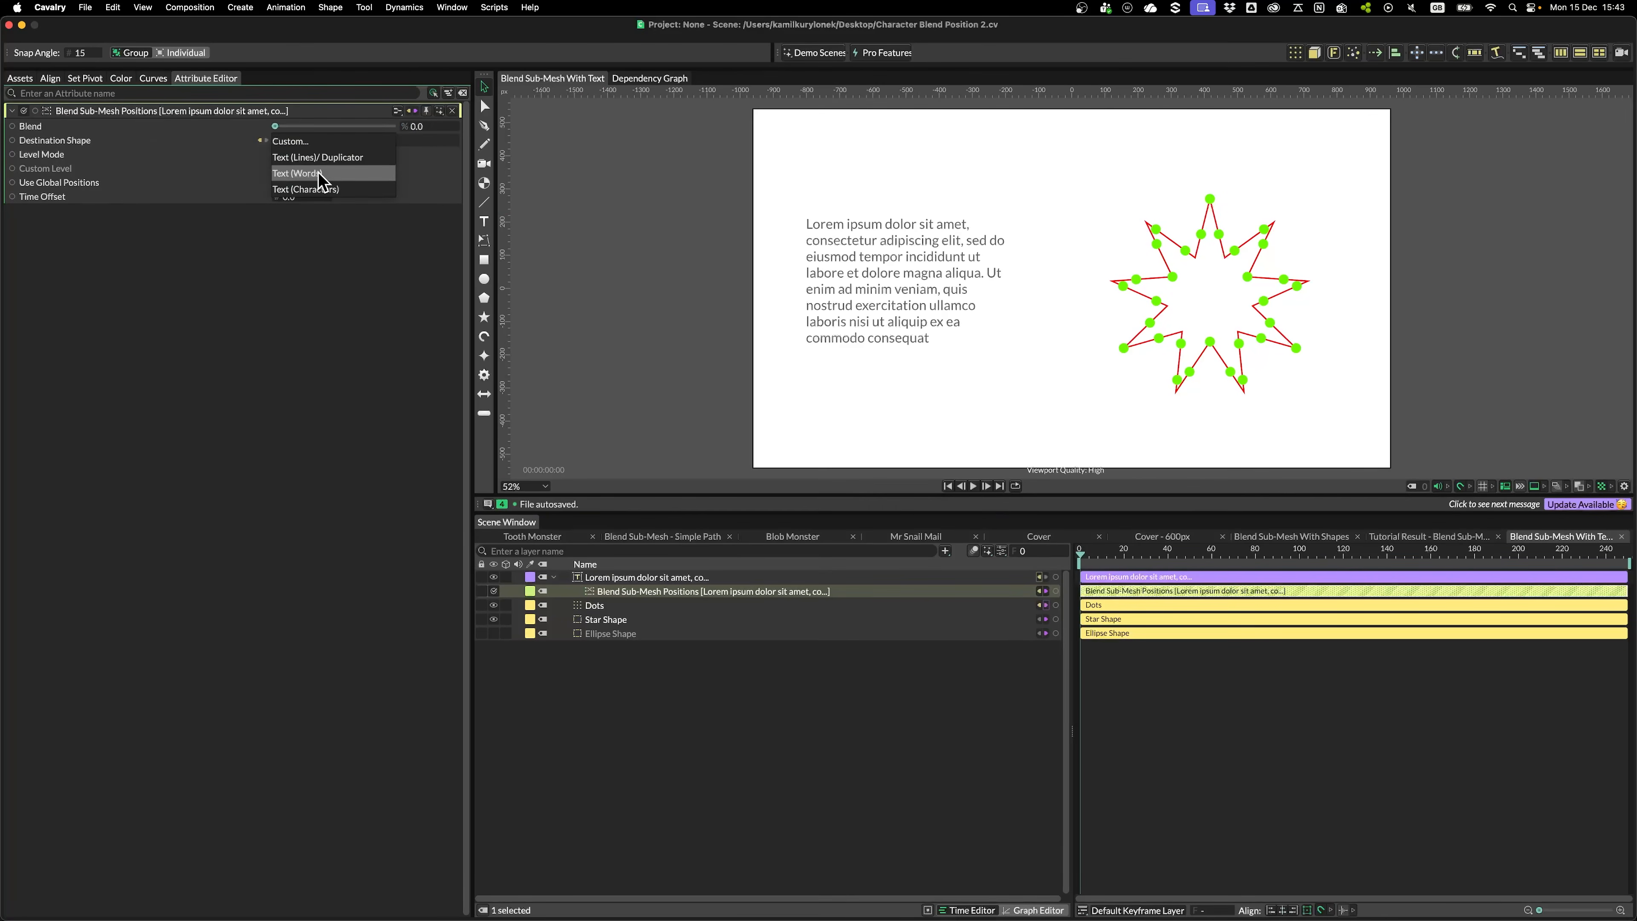
left_click(321, 177)
left_click(323, 155)
left_click(321, 169)
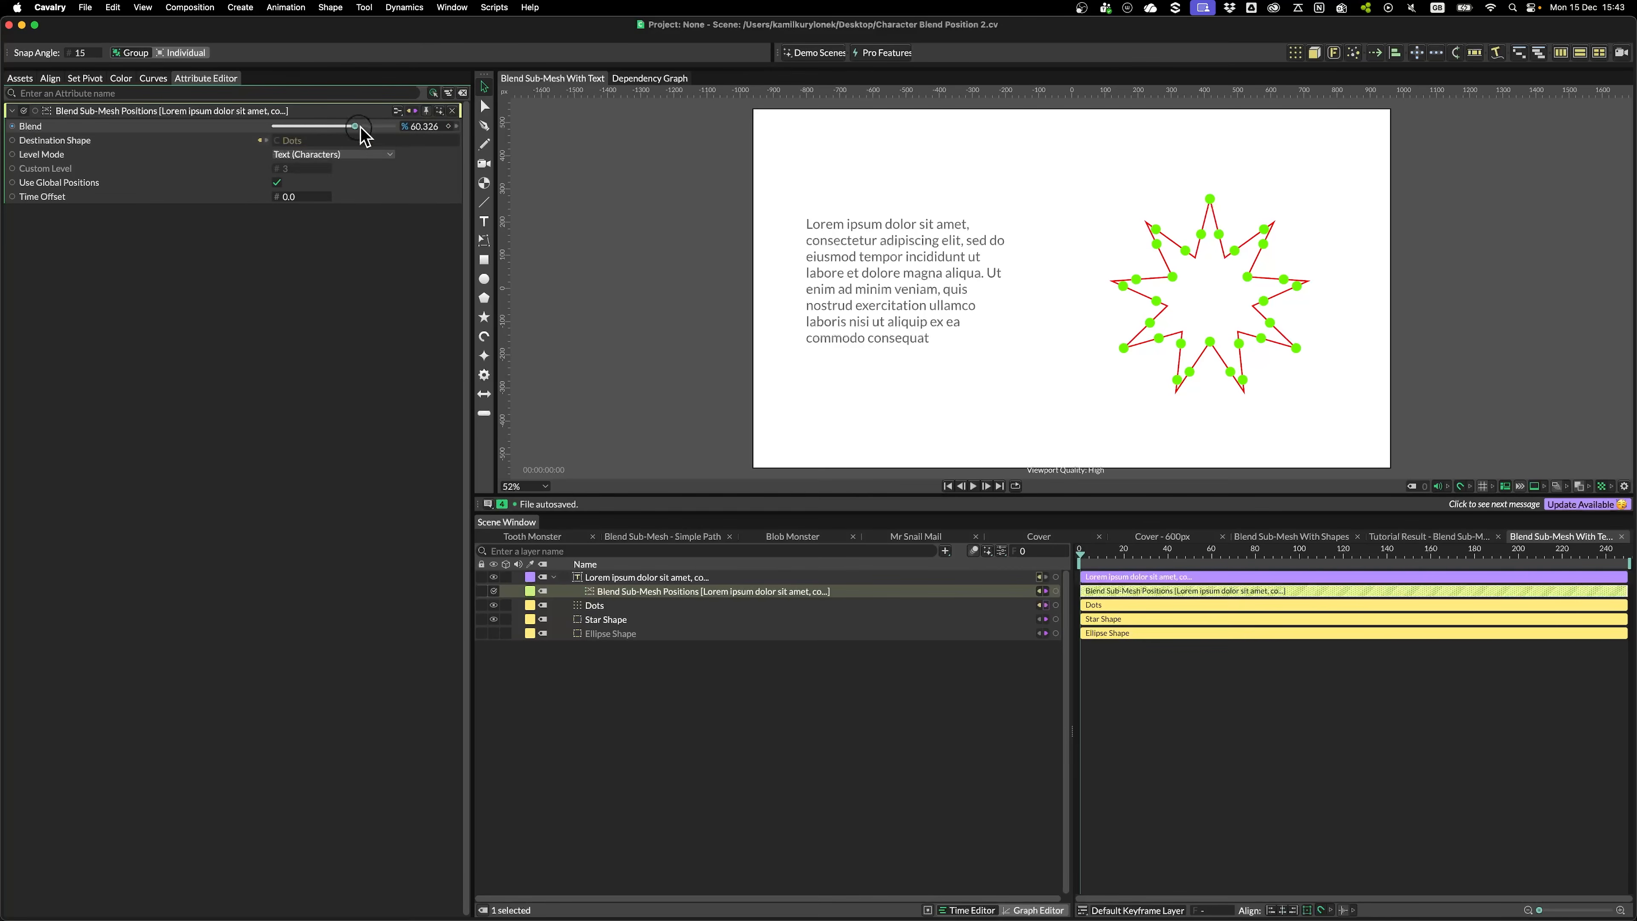
left_click_drag(355, 129, 299, 129)
Try a custom level of 1 on the text's Blend Sub-Mesh Positions deformer and bring Blend back to 0
left_click(329, 156)
left_click(317, 118)
left_click(304, 168)
type("1")
left_click_drag(303, 128, 256, 135)
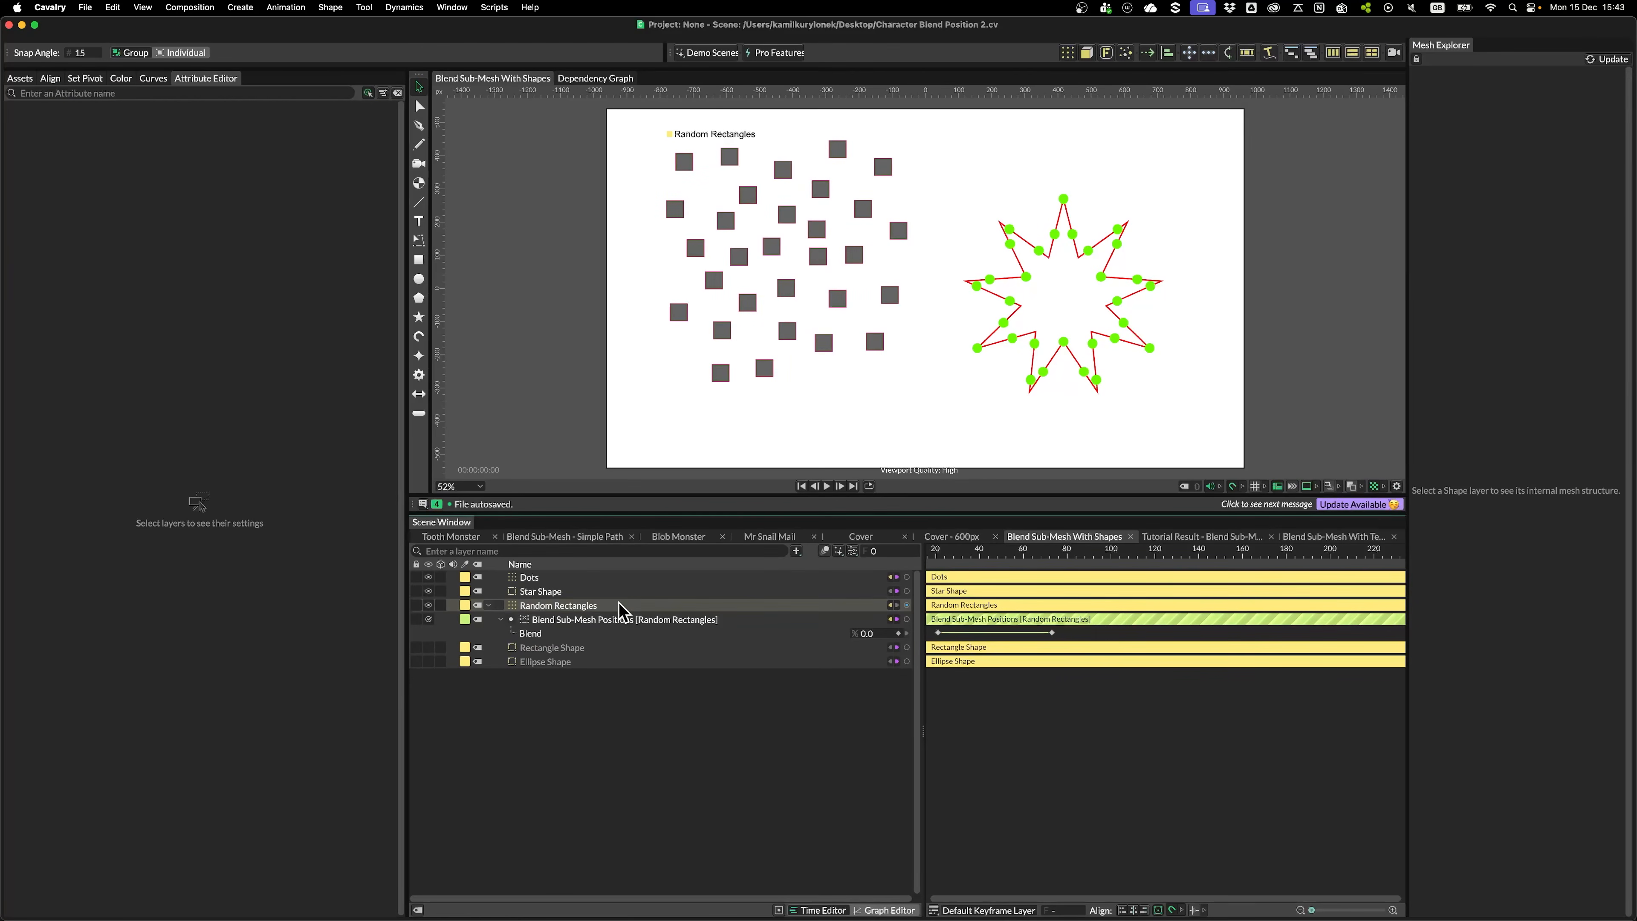
Inspect the sub-mesh levels of the rectangles and the lorem ipsum text, and set the text deformer's Level Mode to Text (Characters)
left_click(620, 609)
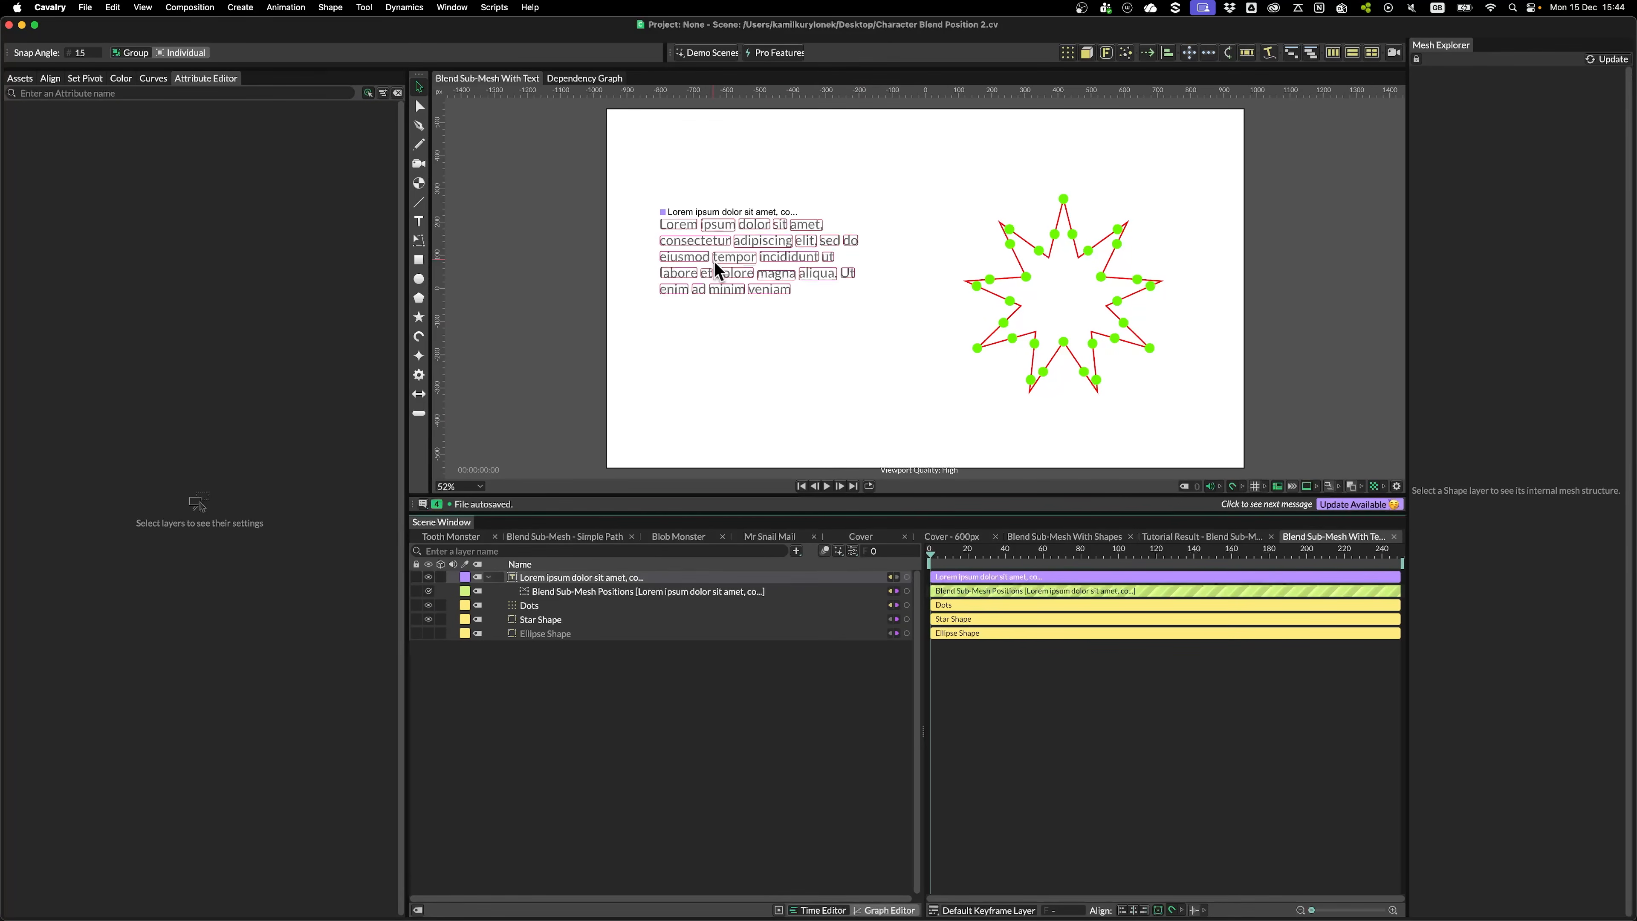
left_click(529, 578)
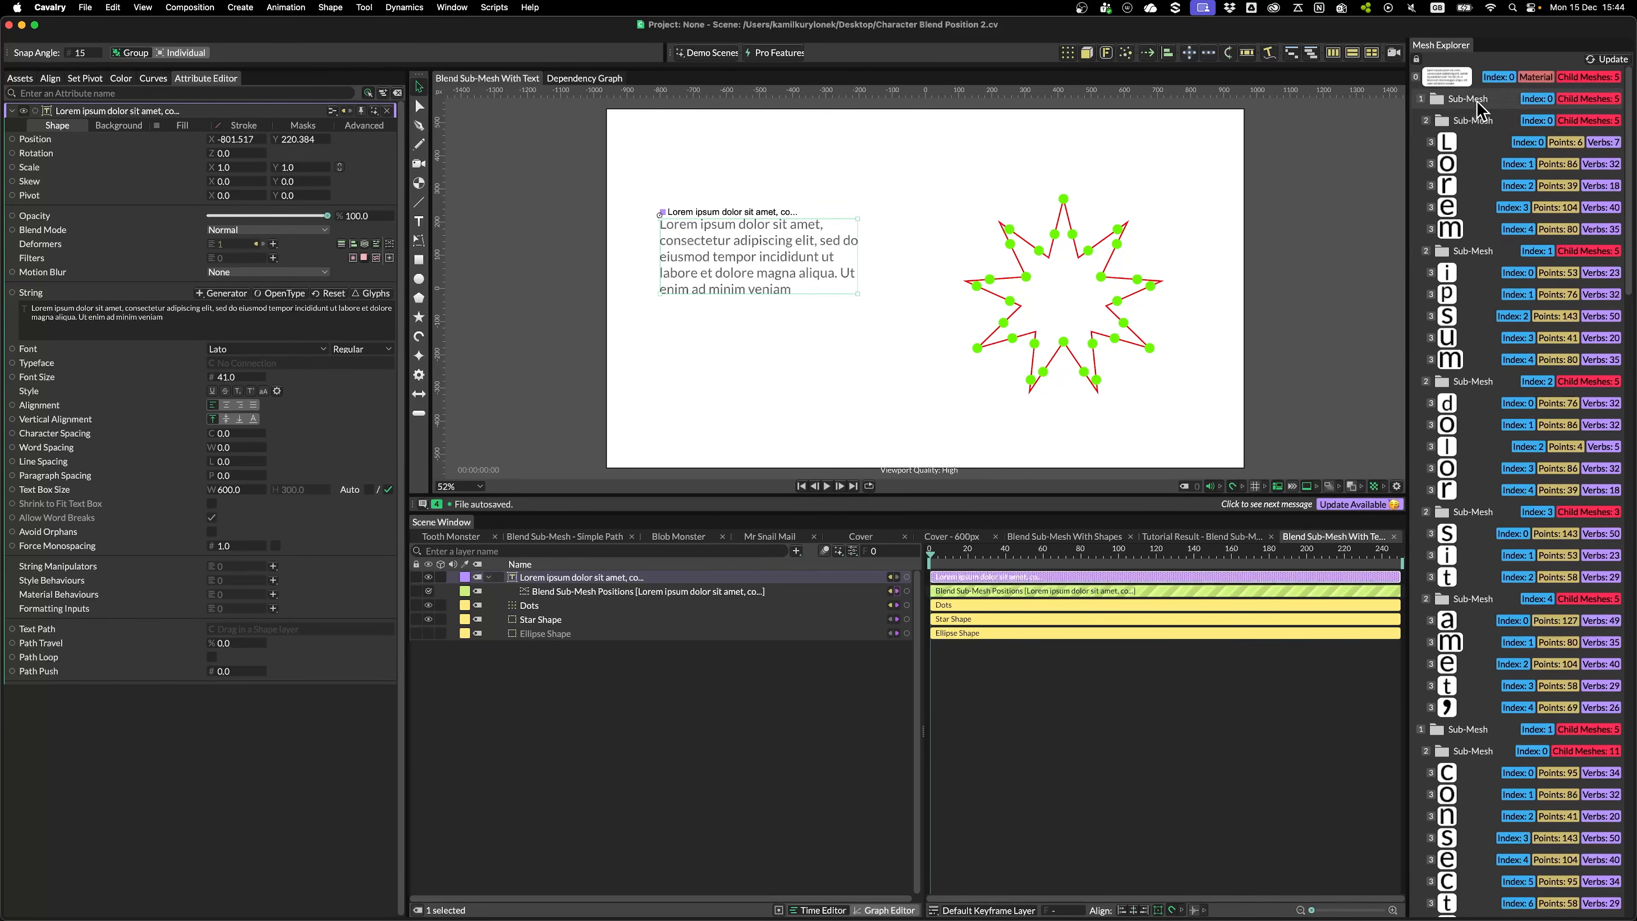
left_click(644, 591)
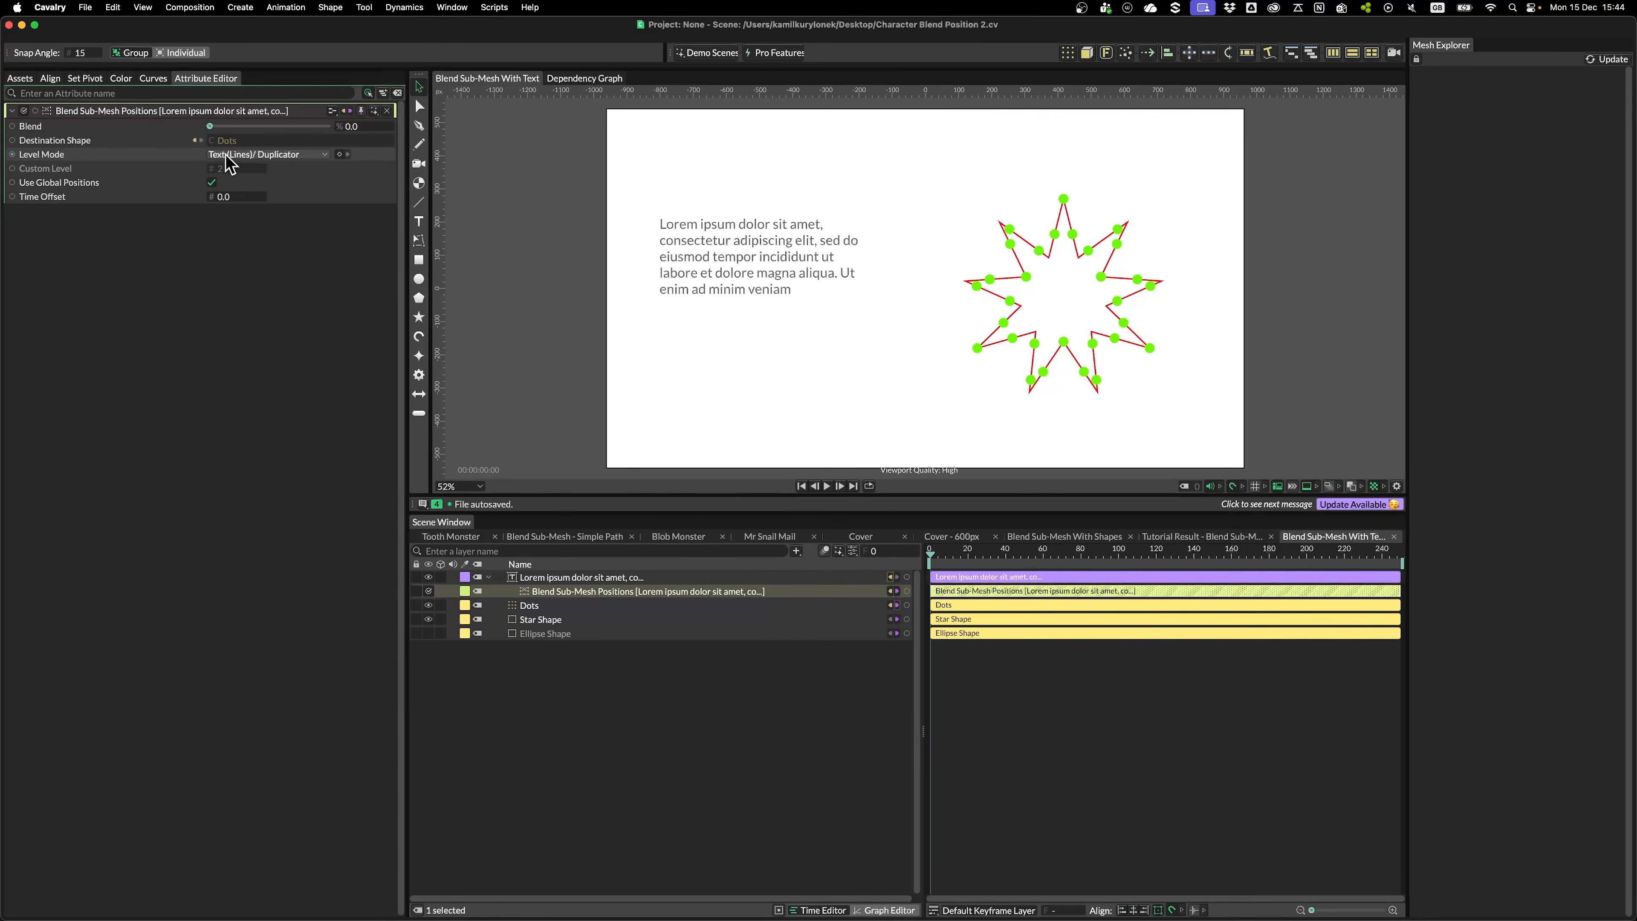
mouse_move(209, 132)
left_mouse_down()
mouse_move(316, 127)
mouse_move(193, 128)
mouse_move(350, 132)
mouse_move(208, 128)
left_mouse_up()
left_click(269, 155)
left_click(271, 189)
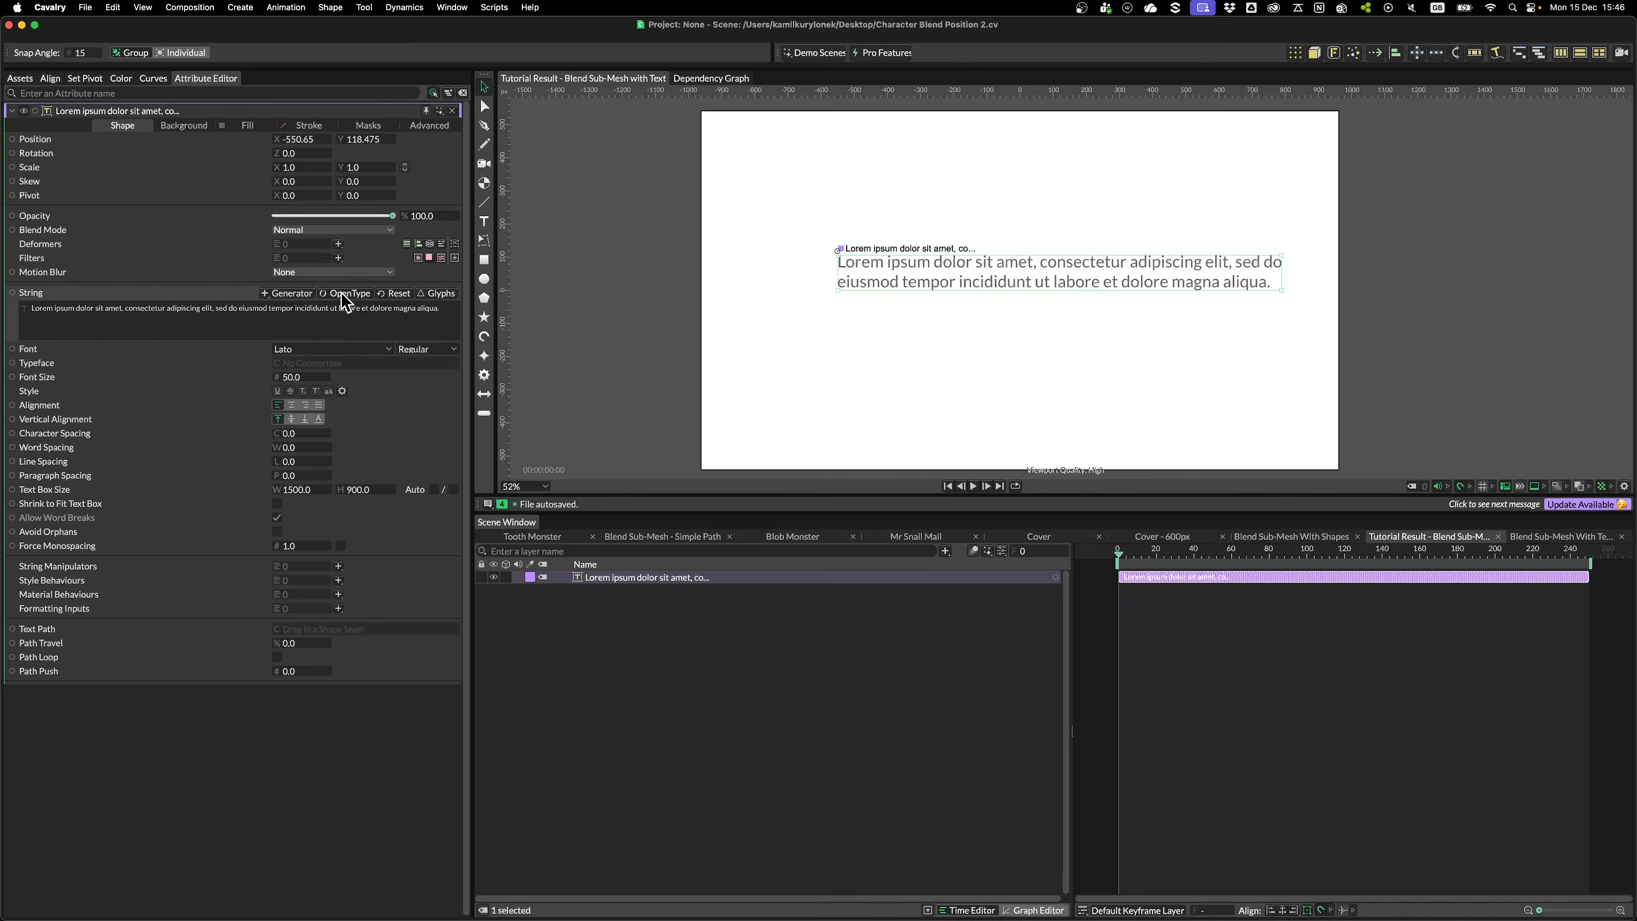
Draw a freehand wavy line across the canvas below the text and set its stroke color to red, ff0000
left_click(485, 147)
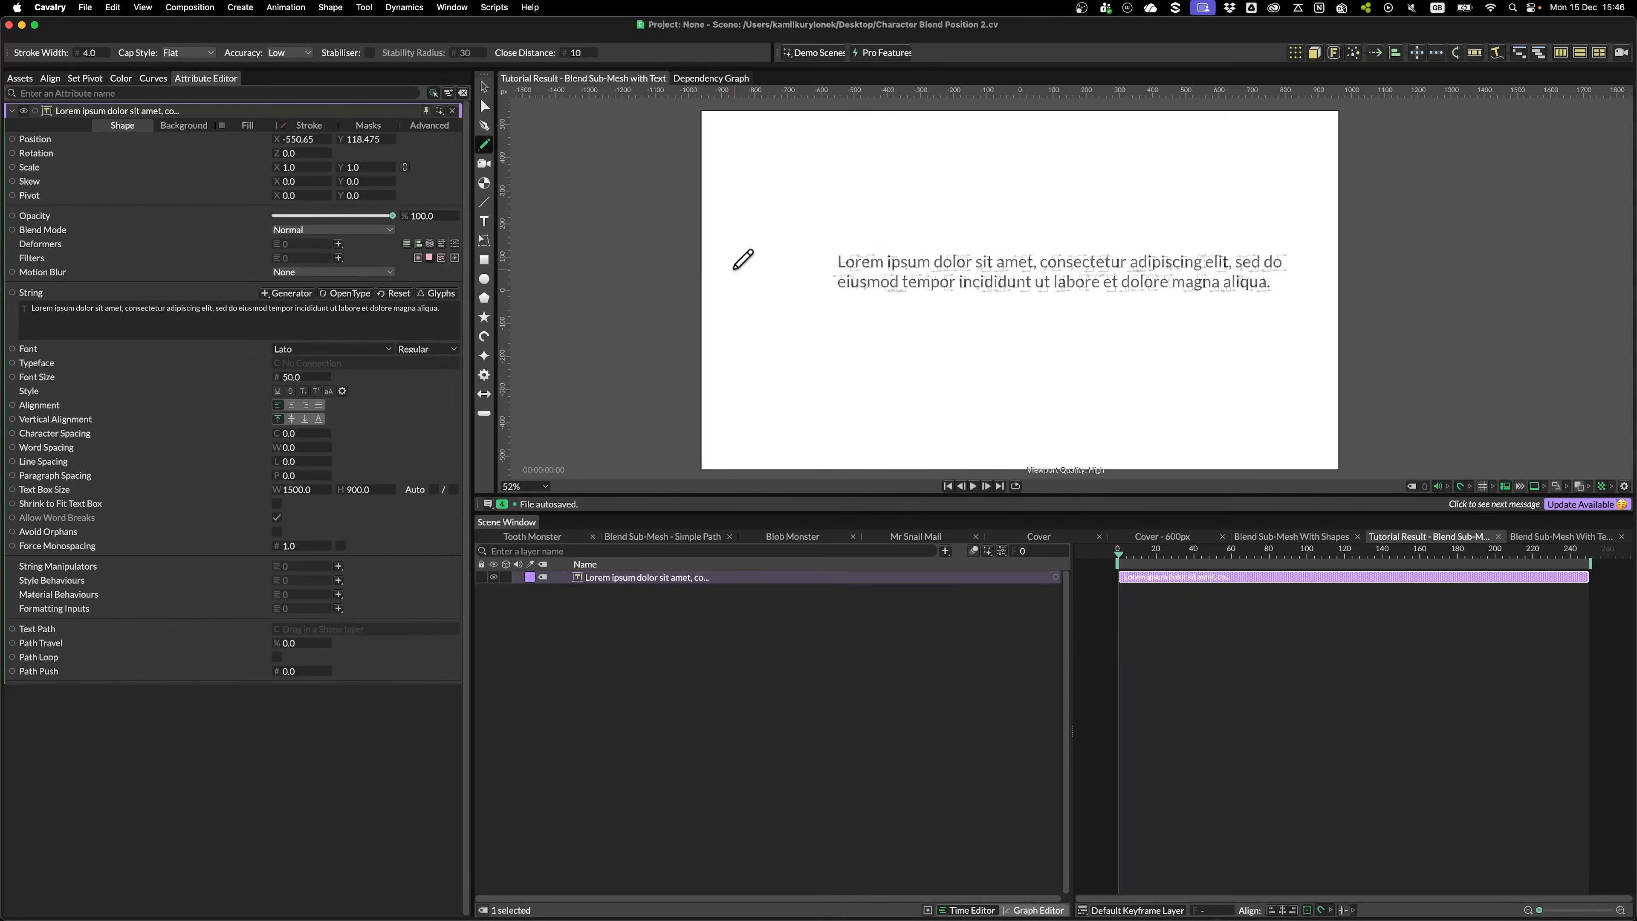
left_click_drag(1067, 391, 1260, 373)
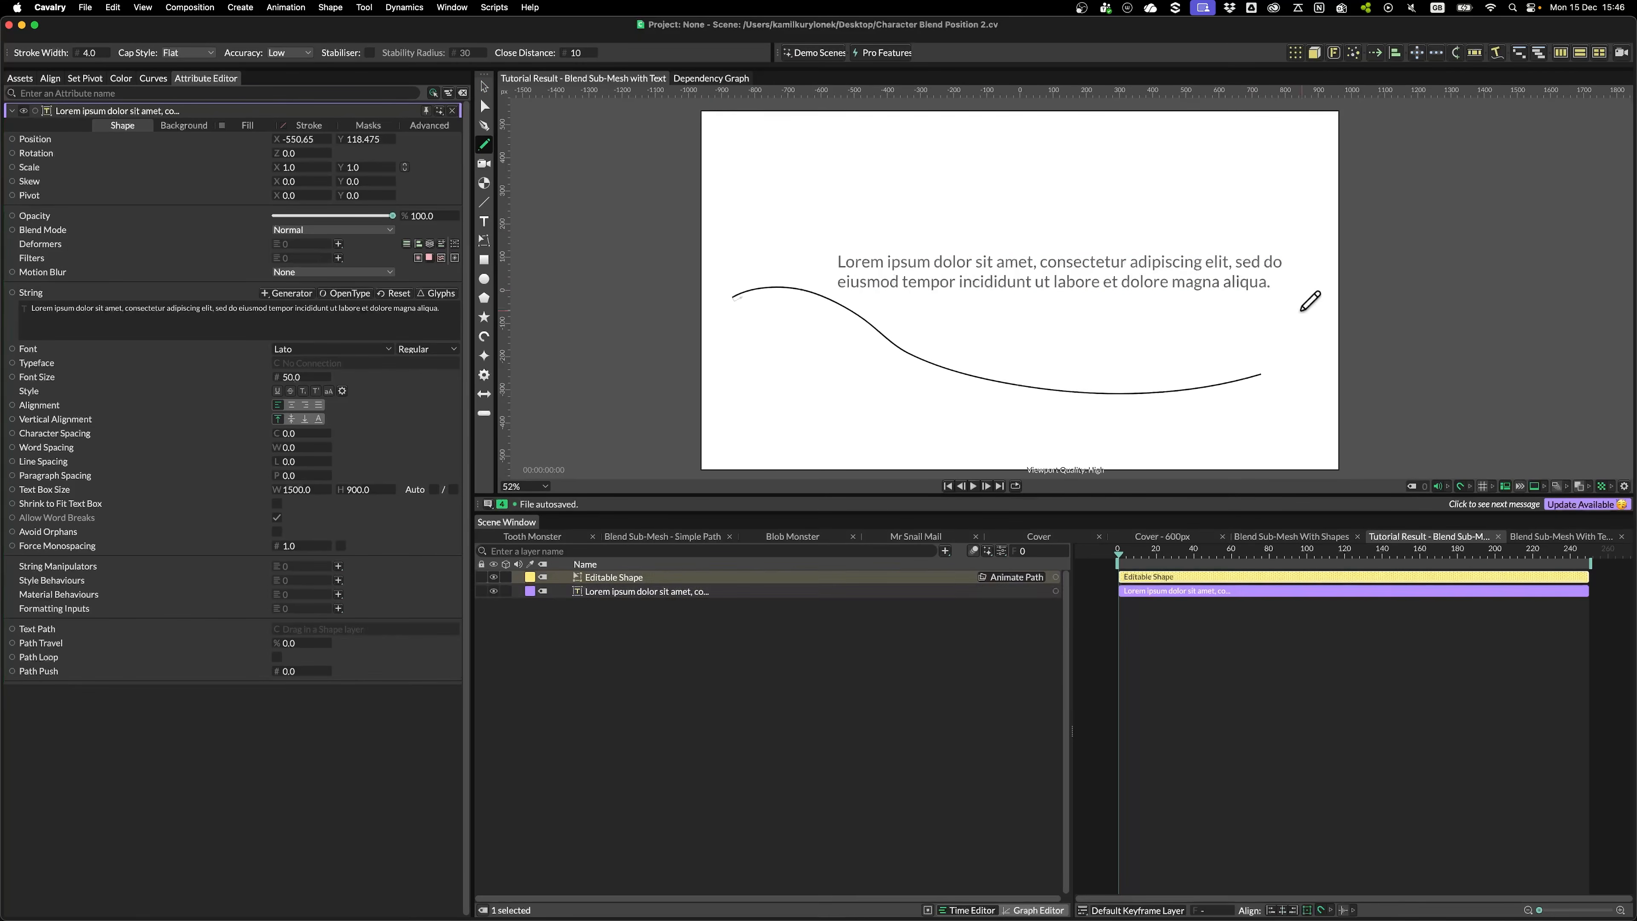
left_click(309, 125)
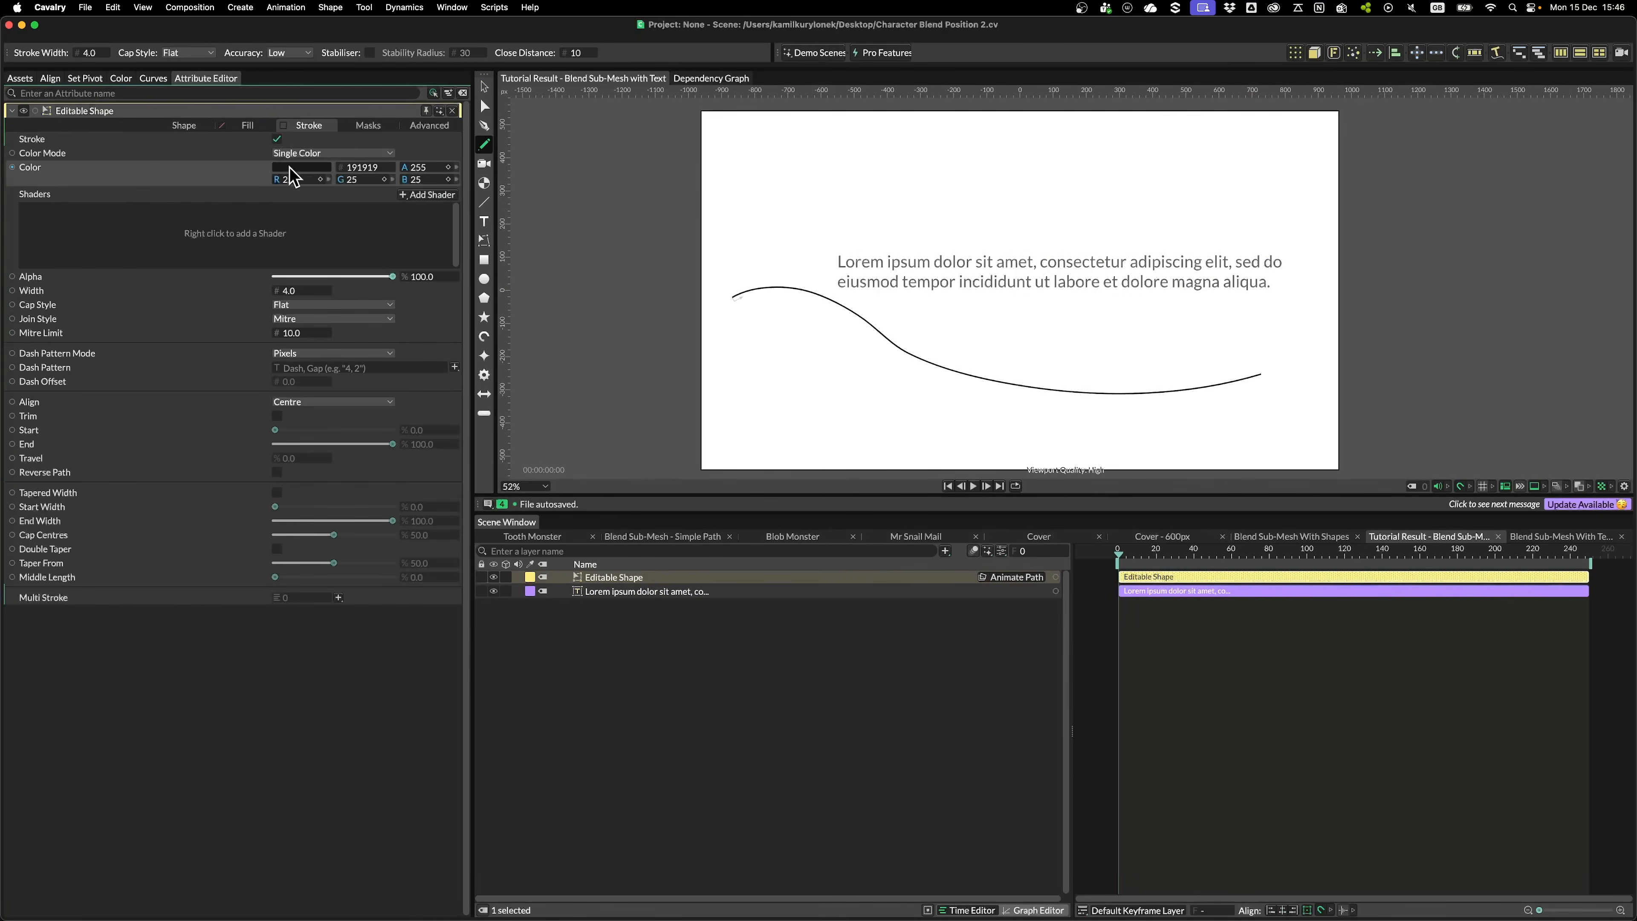
left_click(312, 175)
left_click(331, 288)
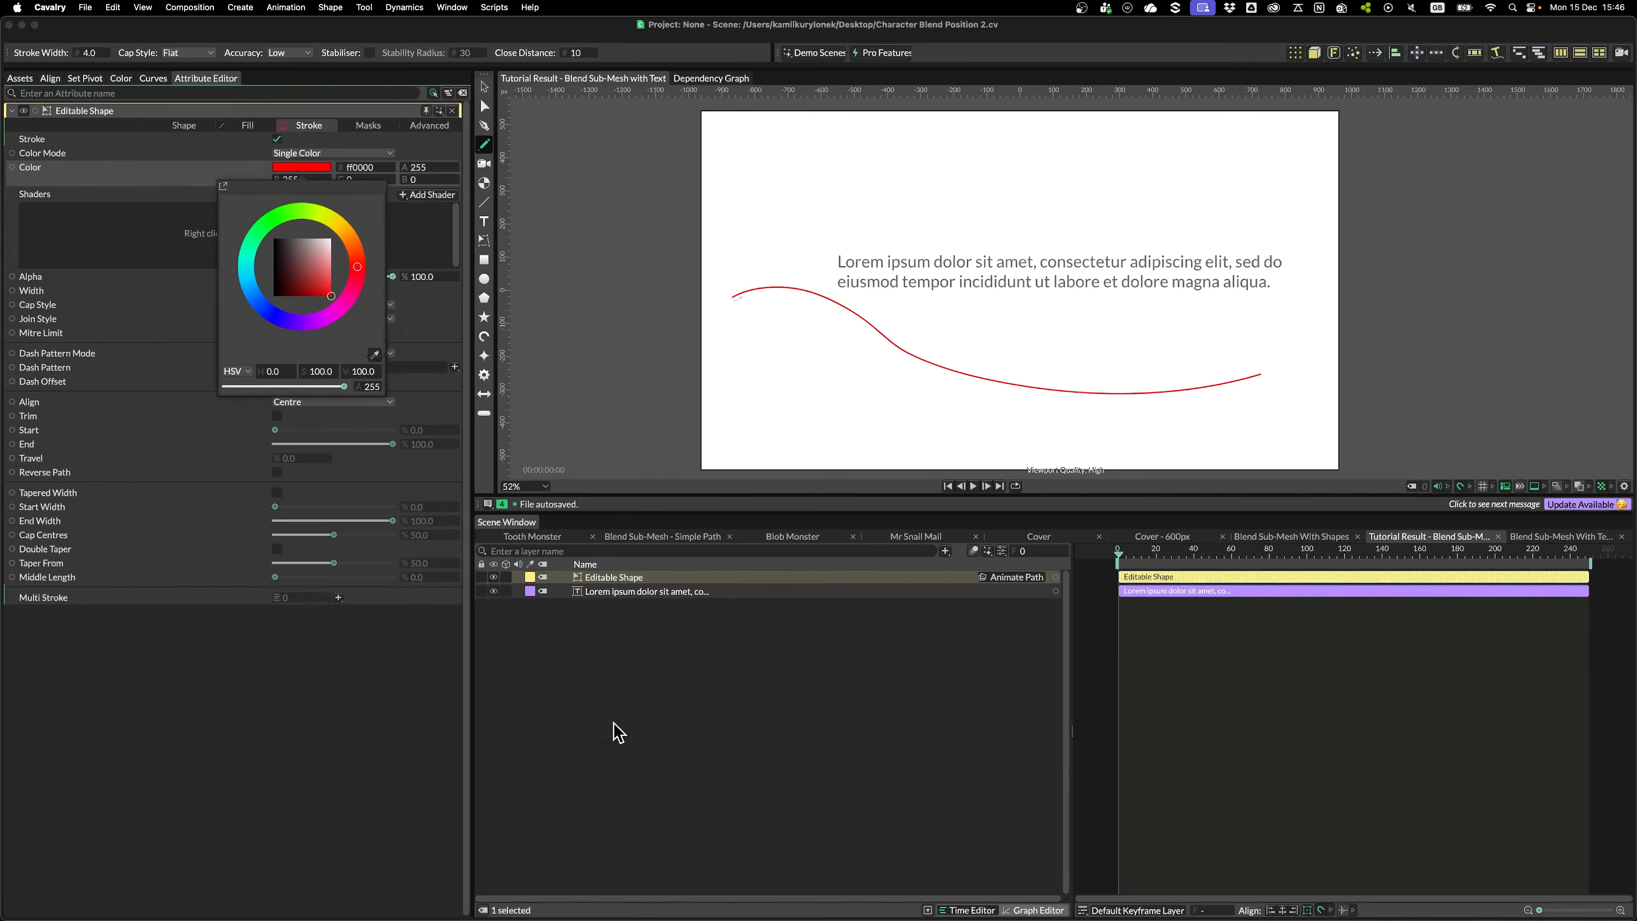
left_click(619, 732)
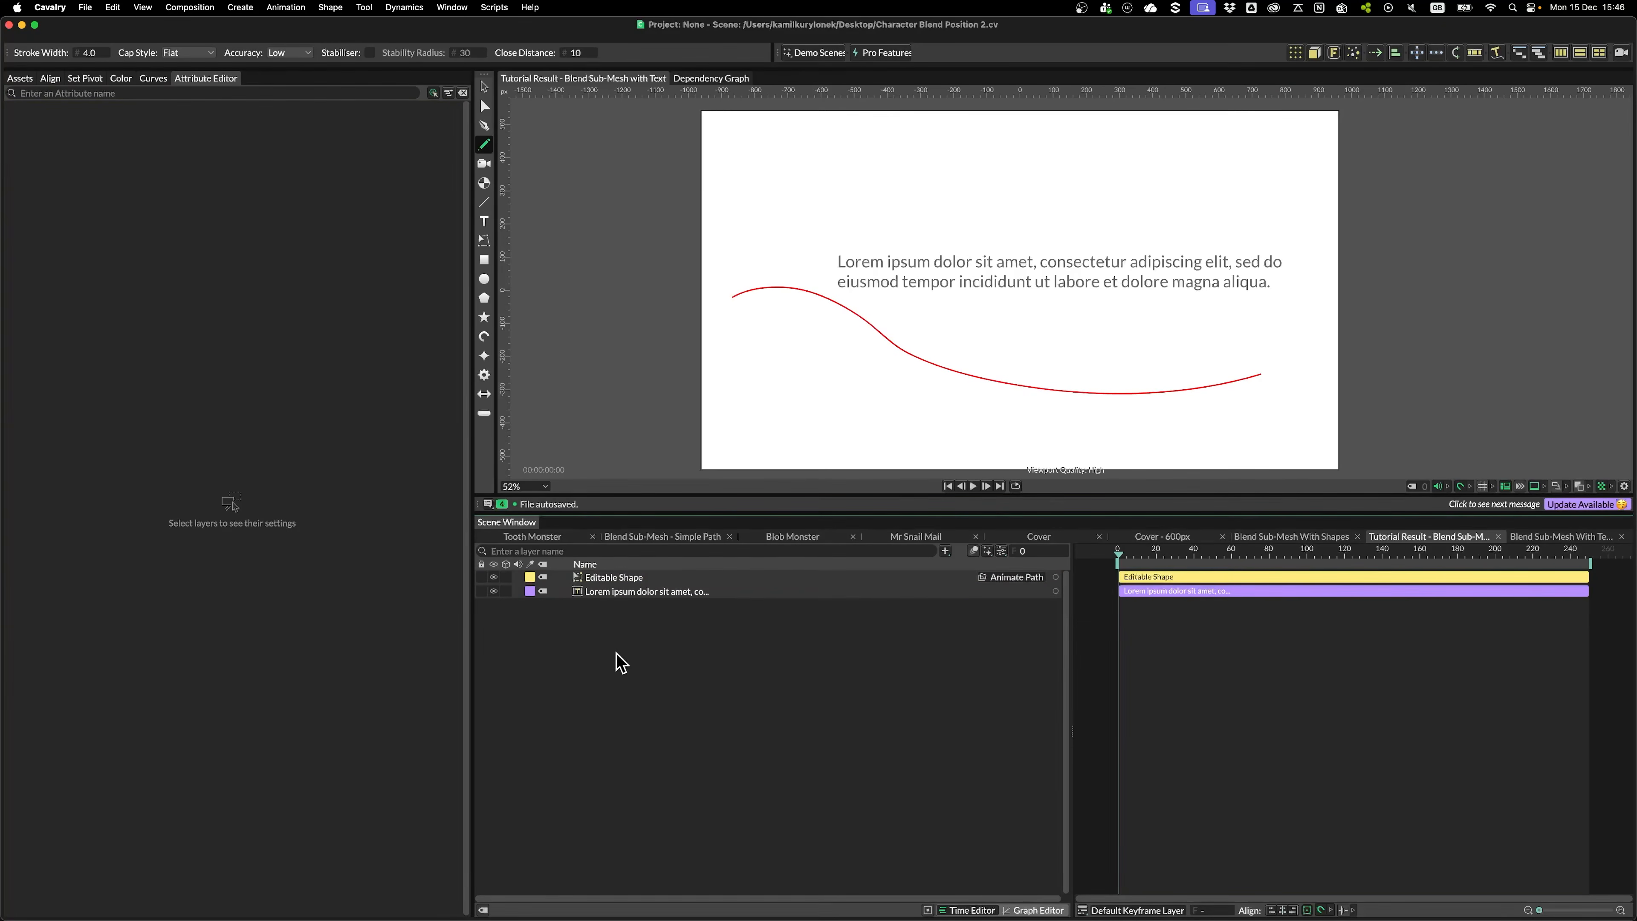
key("v")
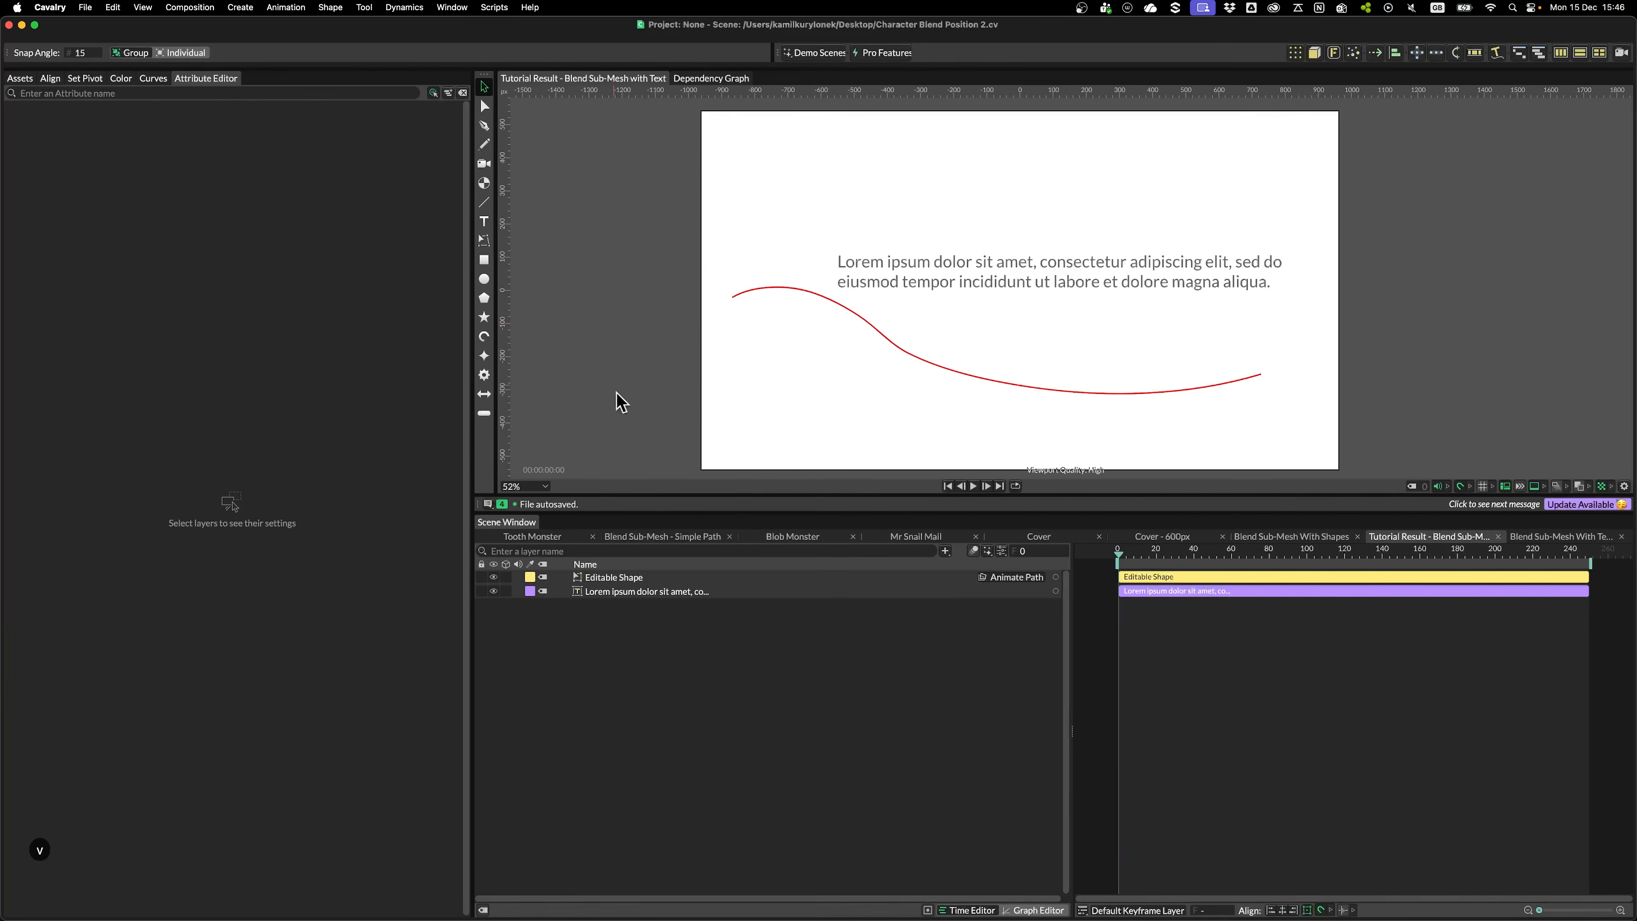
Create a rectangle sized 20 by 20 and set its fill color to bright green, 02ff00
left_click(488, 263)
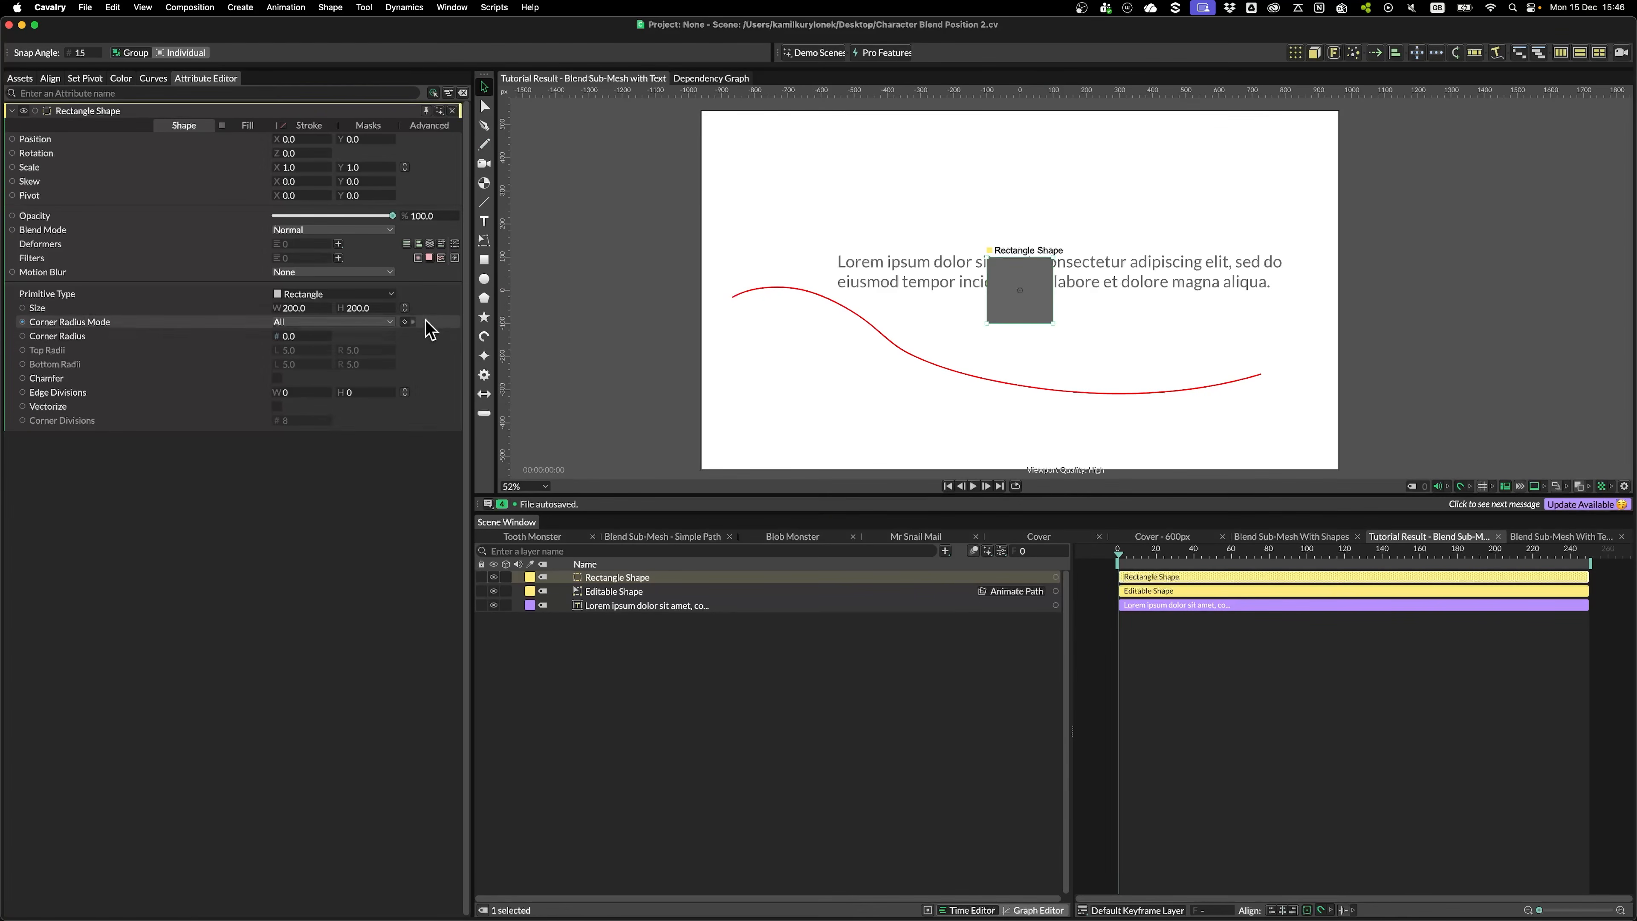
left_click(354, 307)
type("20")
key("Return")
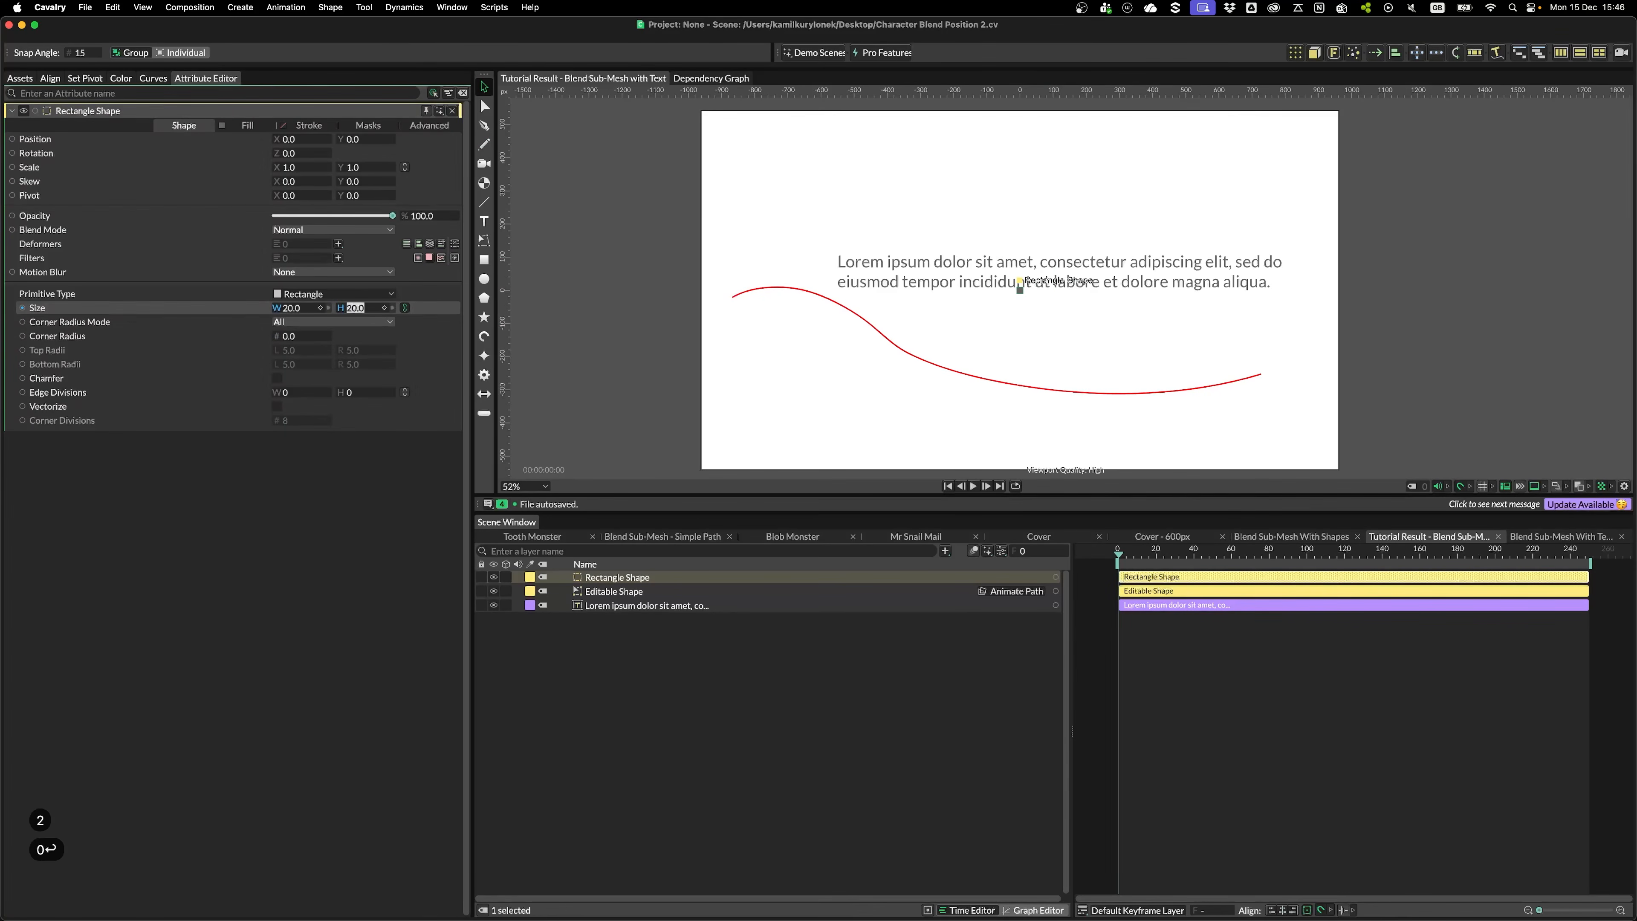
left_click(248, 125)
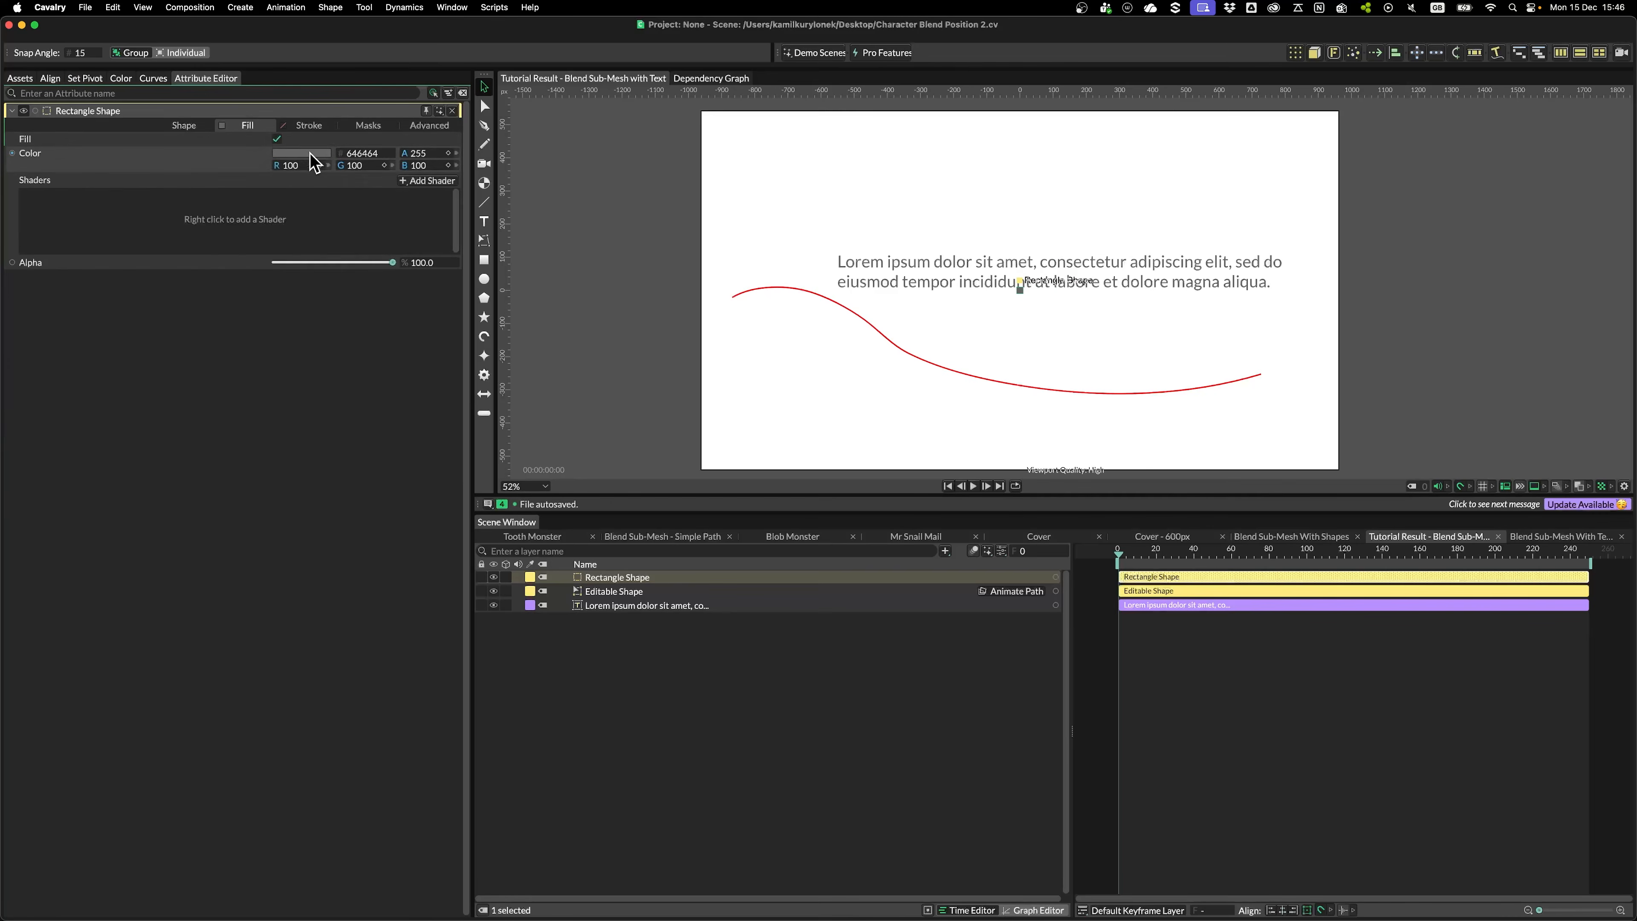
left_click(319, 154)
left_click_drag(345, 196, 275, 204)
left_click(331, 282)
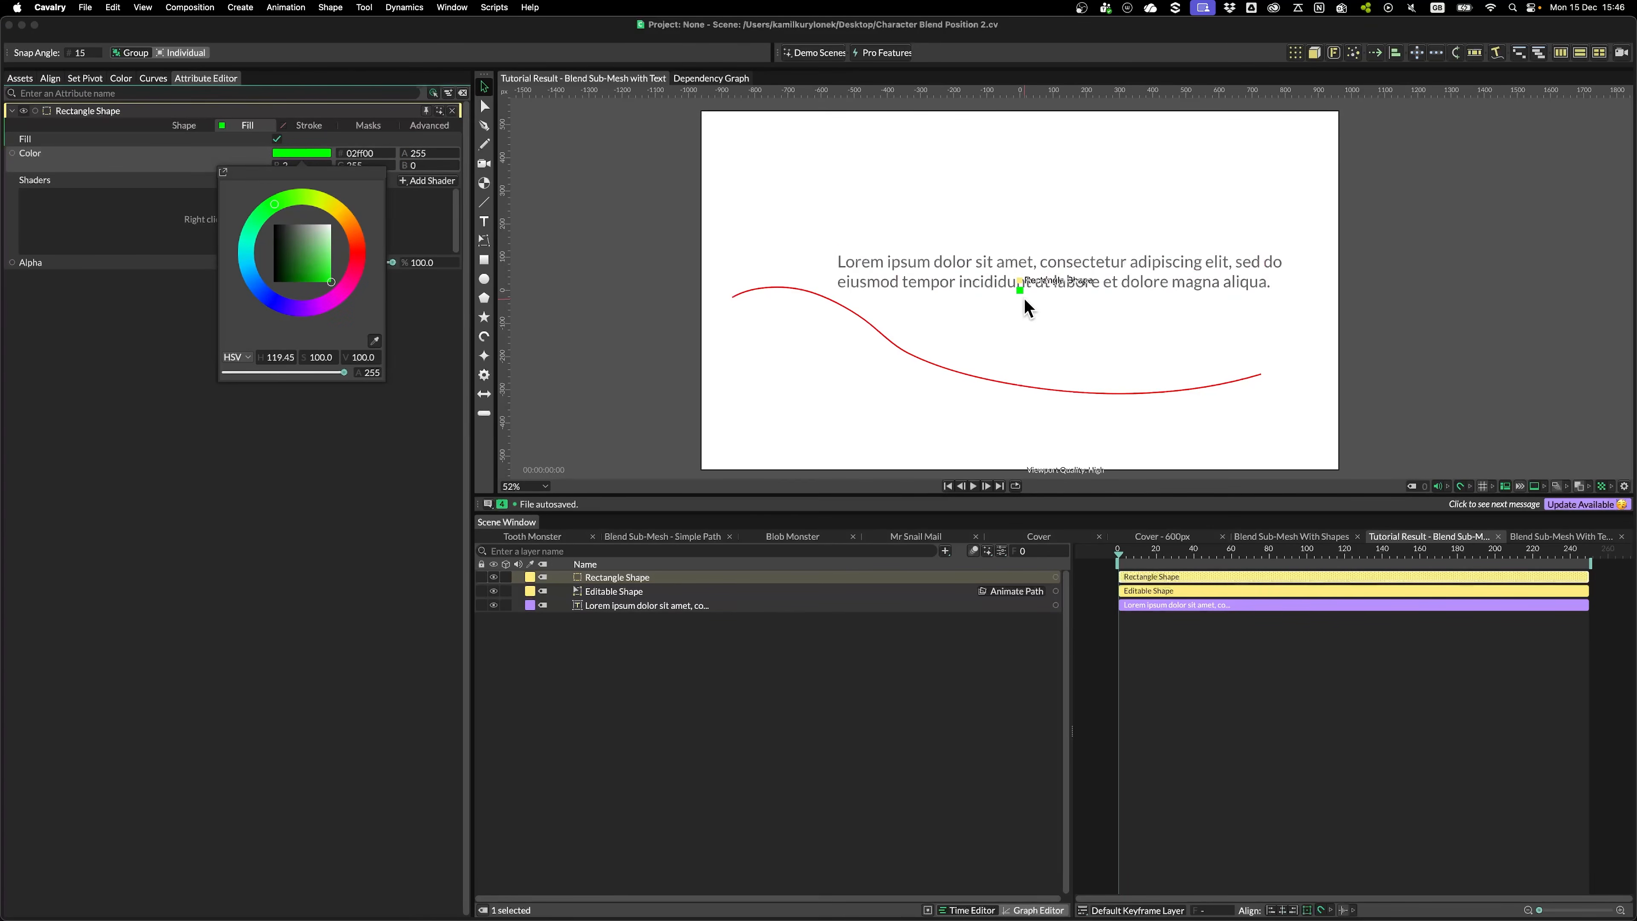
Duplicate the green rectangle with a Duplicator using Path distribution, and assign the Editable Shape curve as its Input Shape
left_click(617, 576)
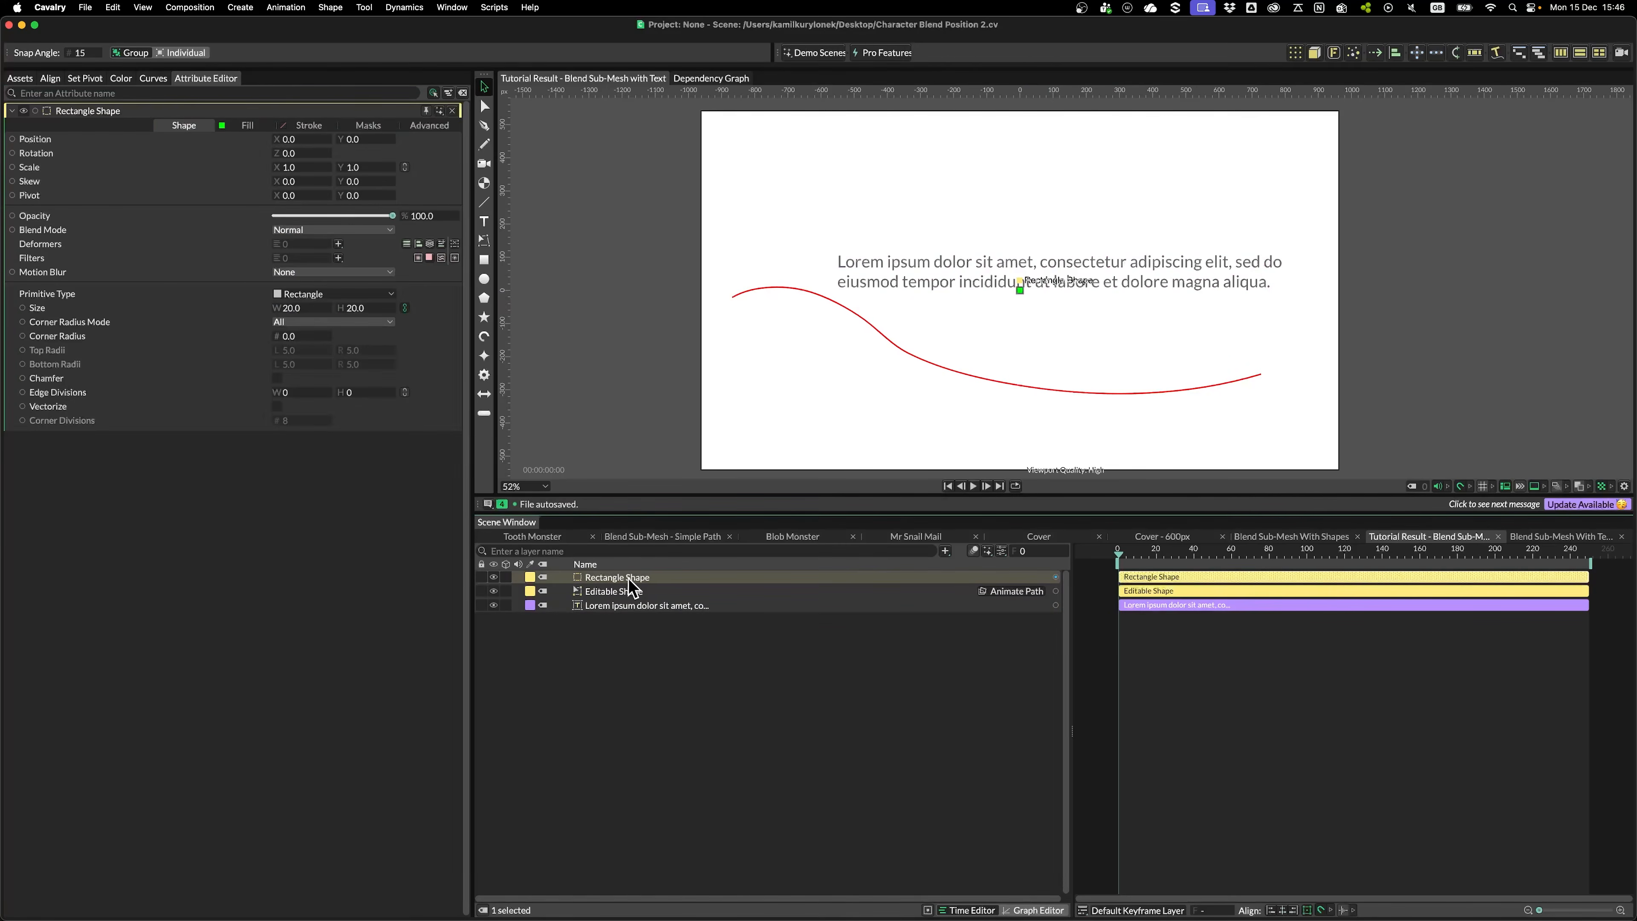
left_click(1299, 54)
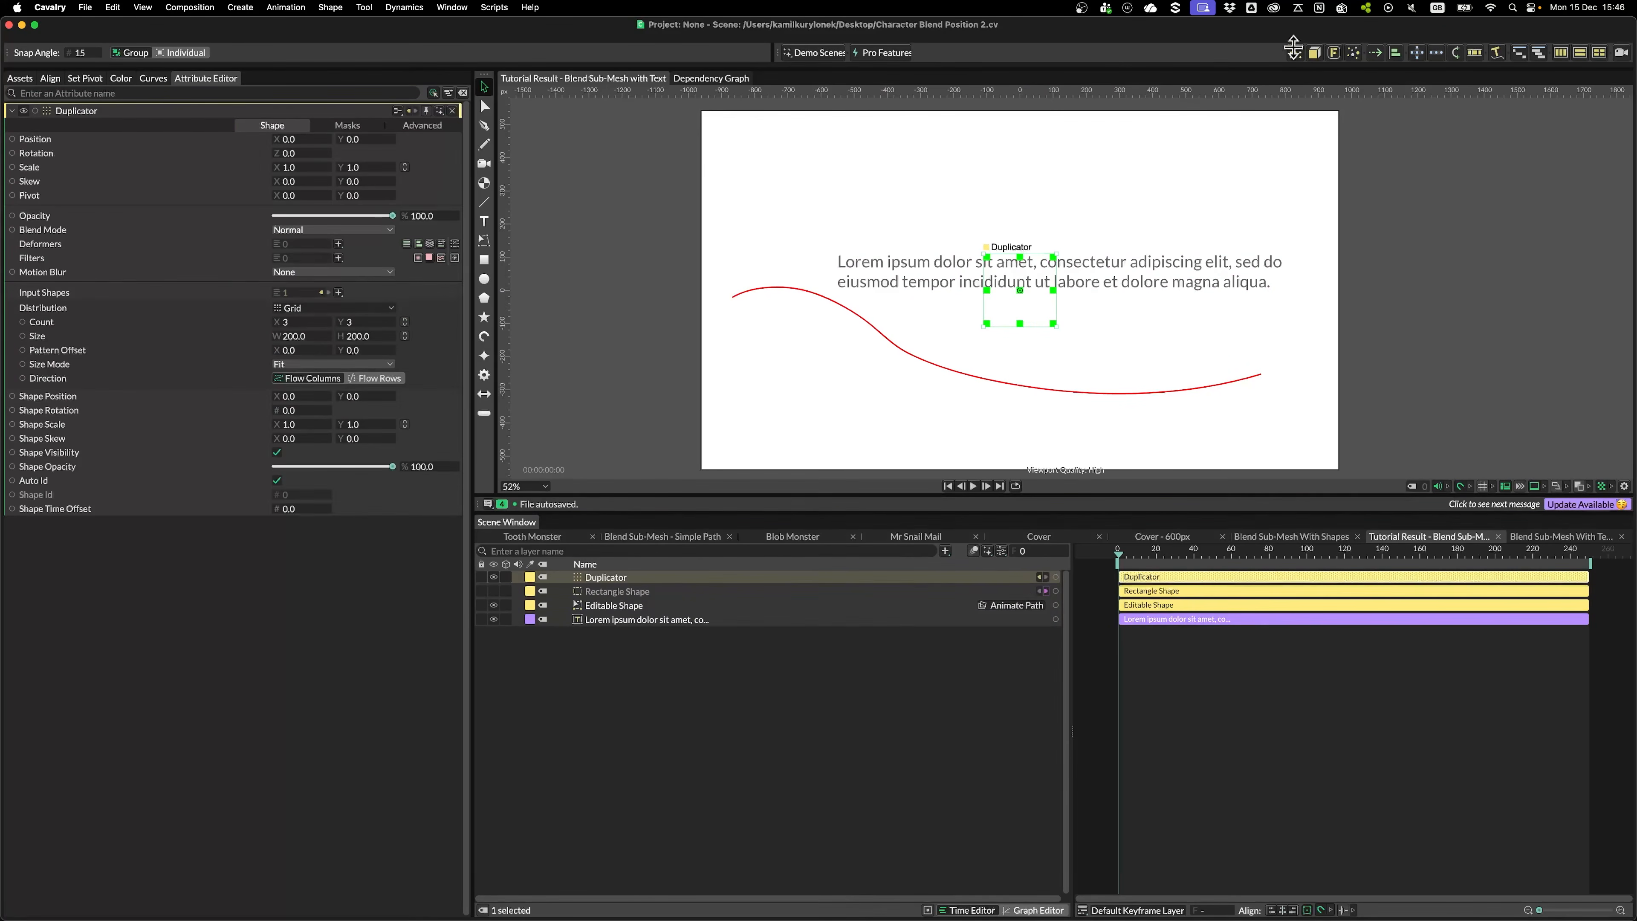
left_click(333, 308)
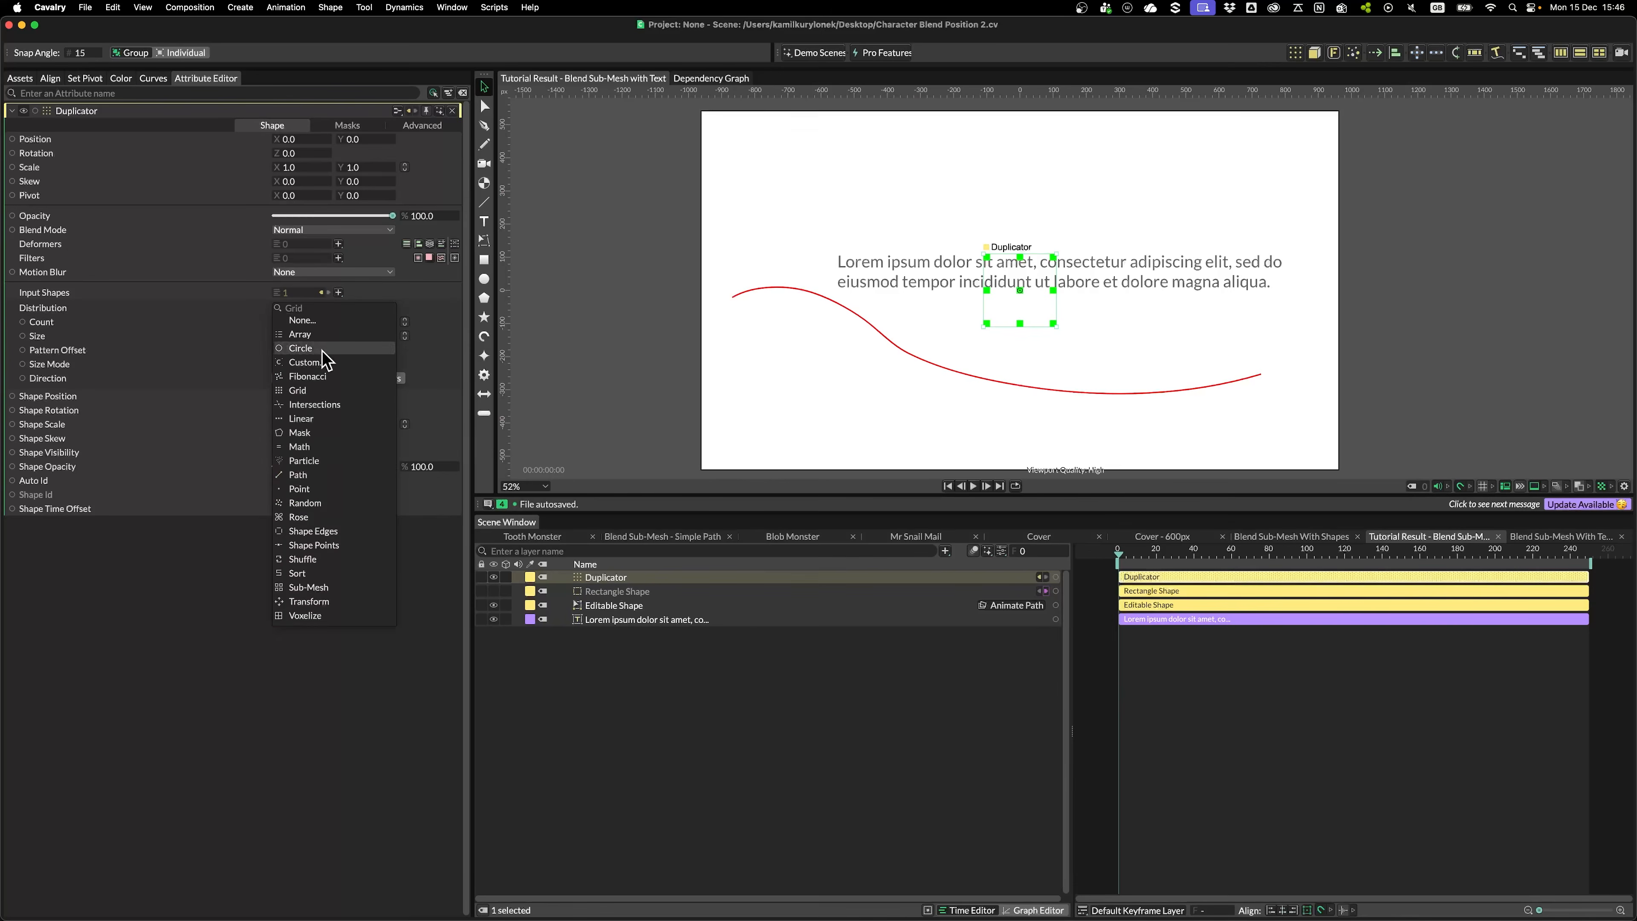
left_click(298, 475)
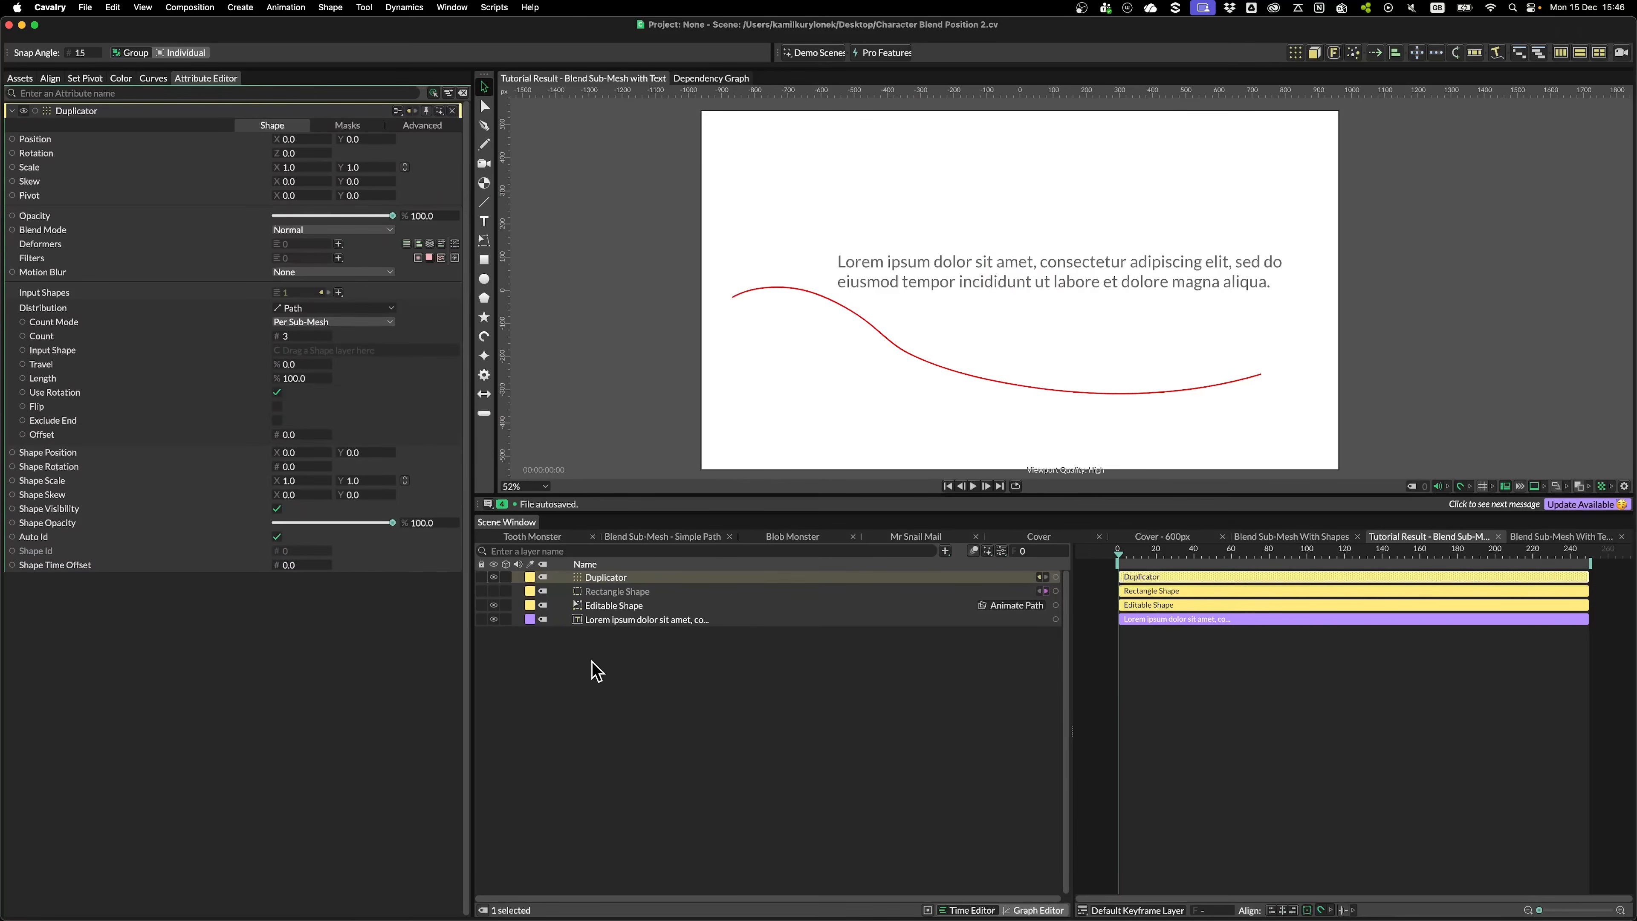
left_click(616, 604)
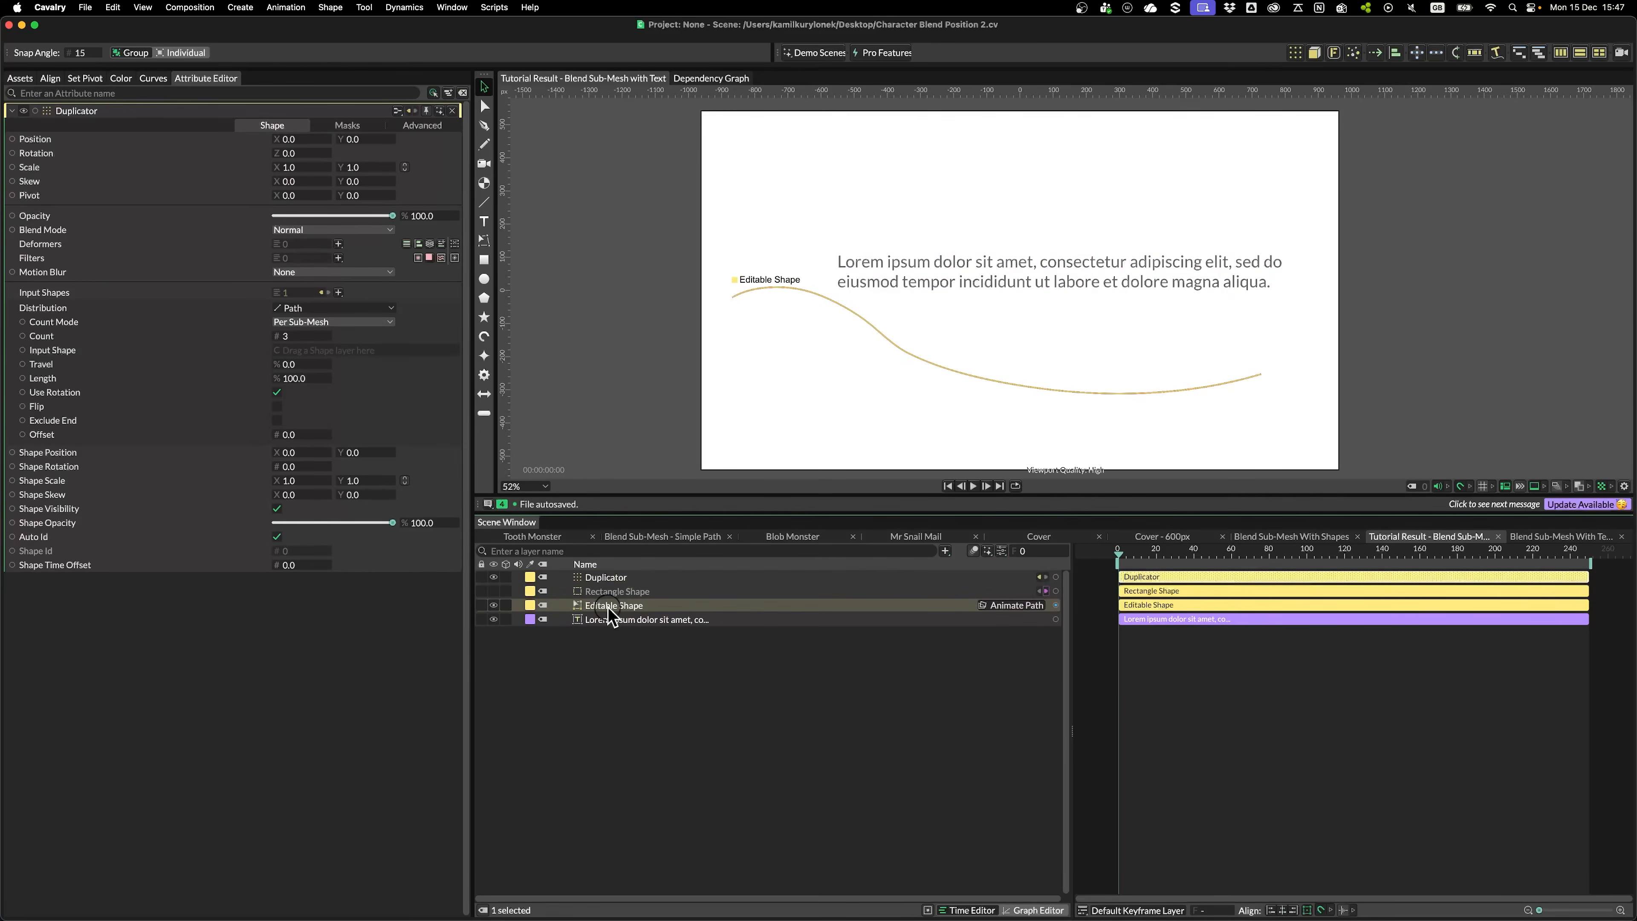
left_click_drag(608, 613, 423, 363)
left_click(688, 781)
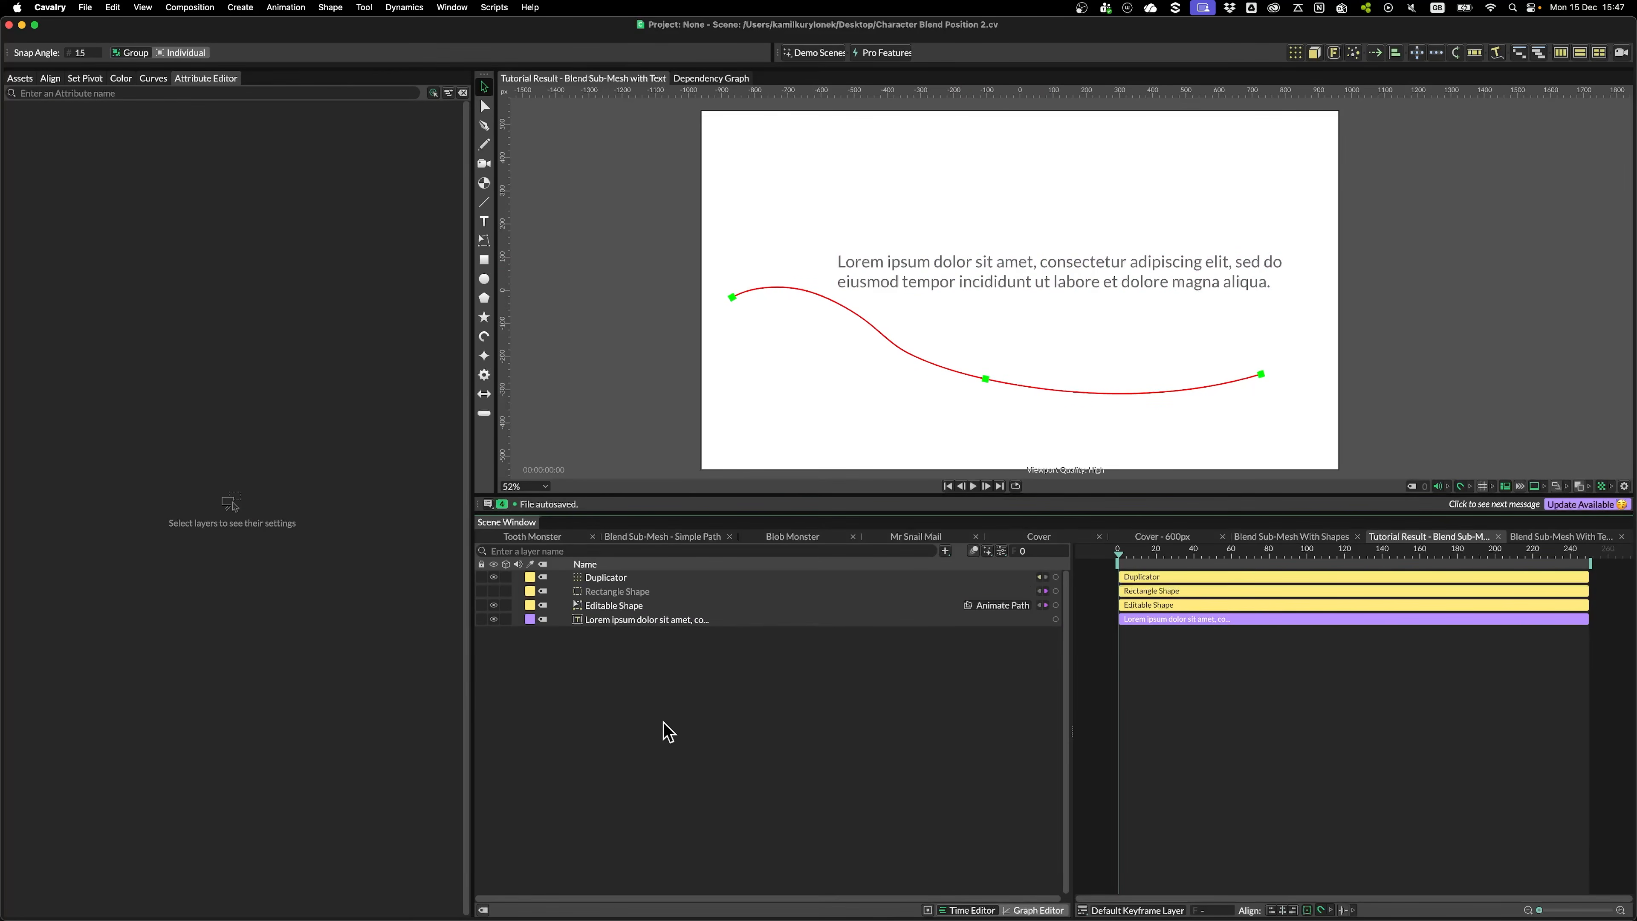
Add a String Length utility, connect the lorem ipsum text's String to it, and nest it under the text layer
key("super+period")
type("lengh")
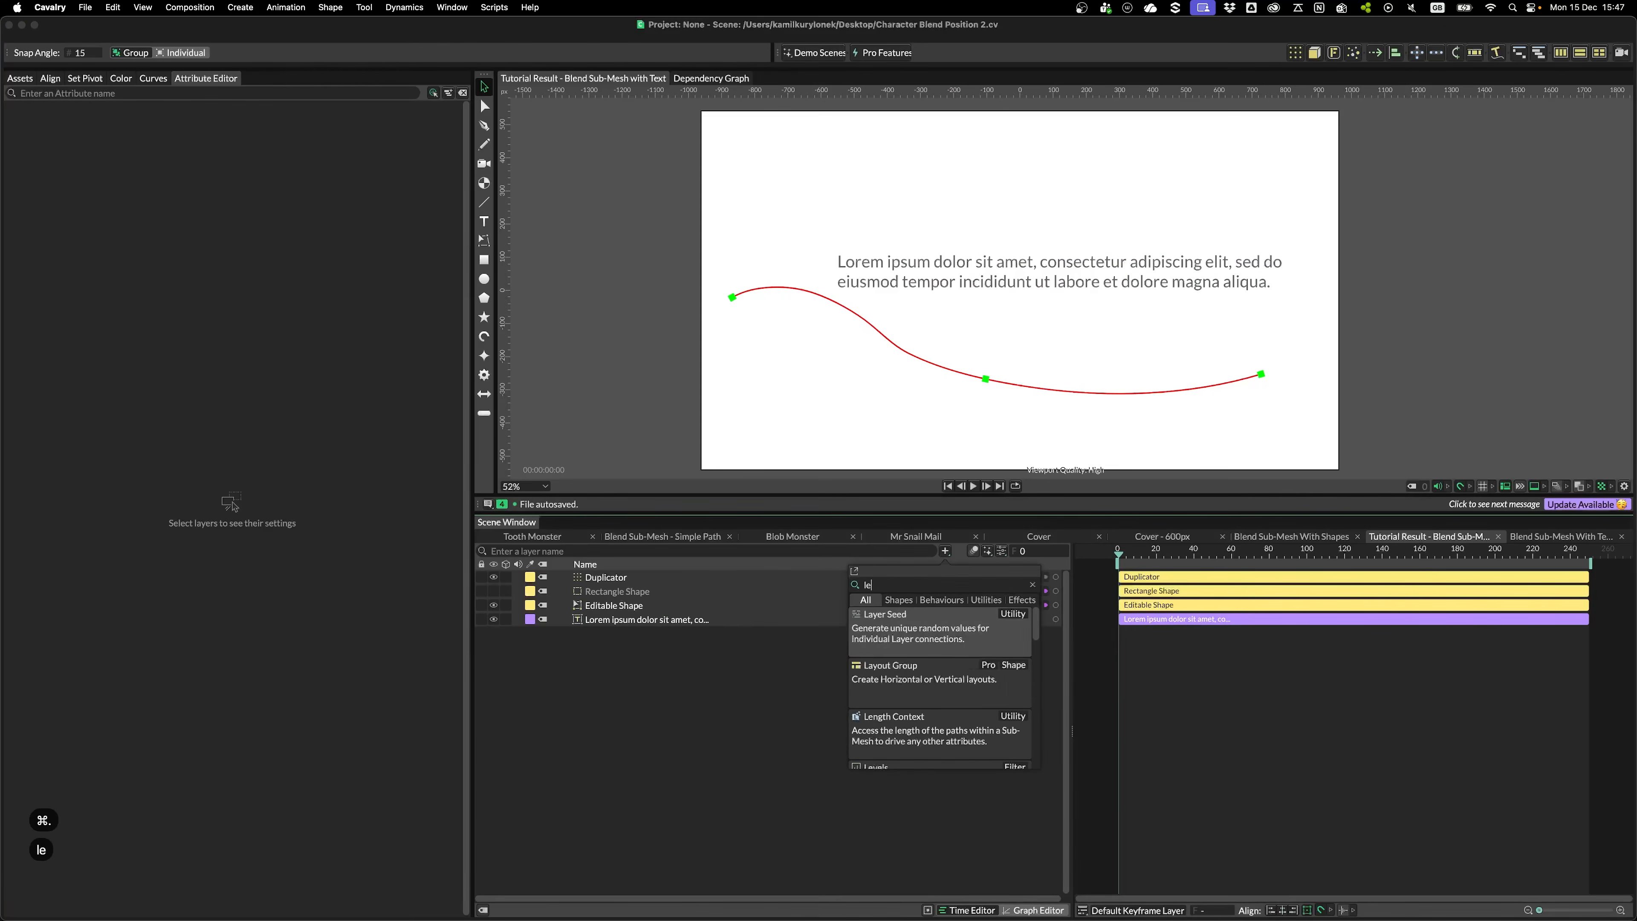
key("Down")
key("Down")
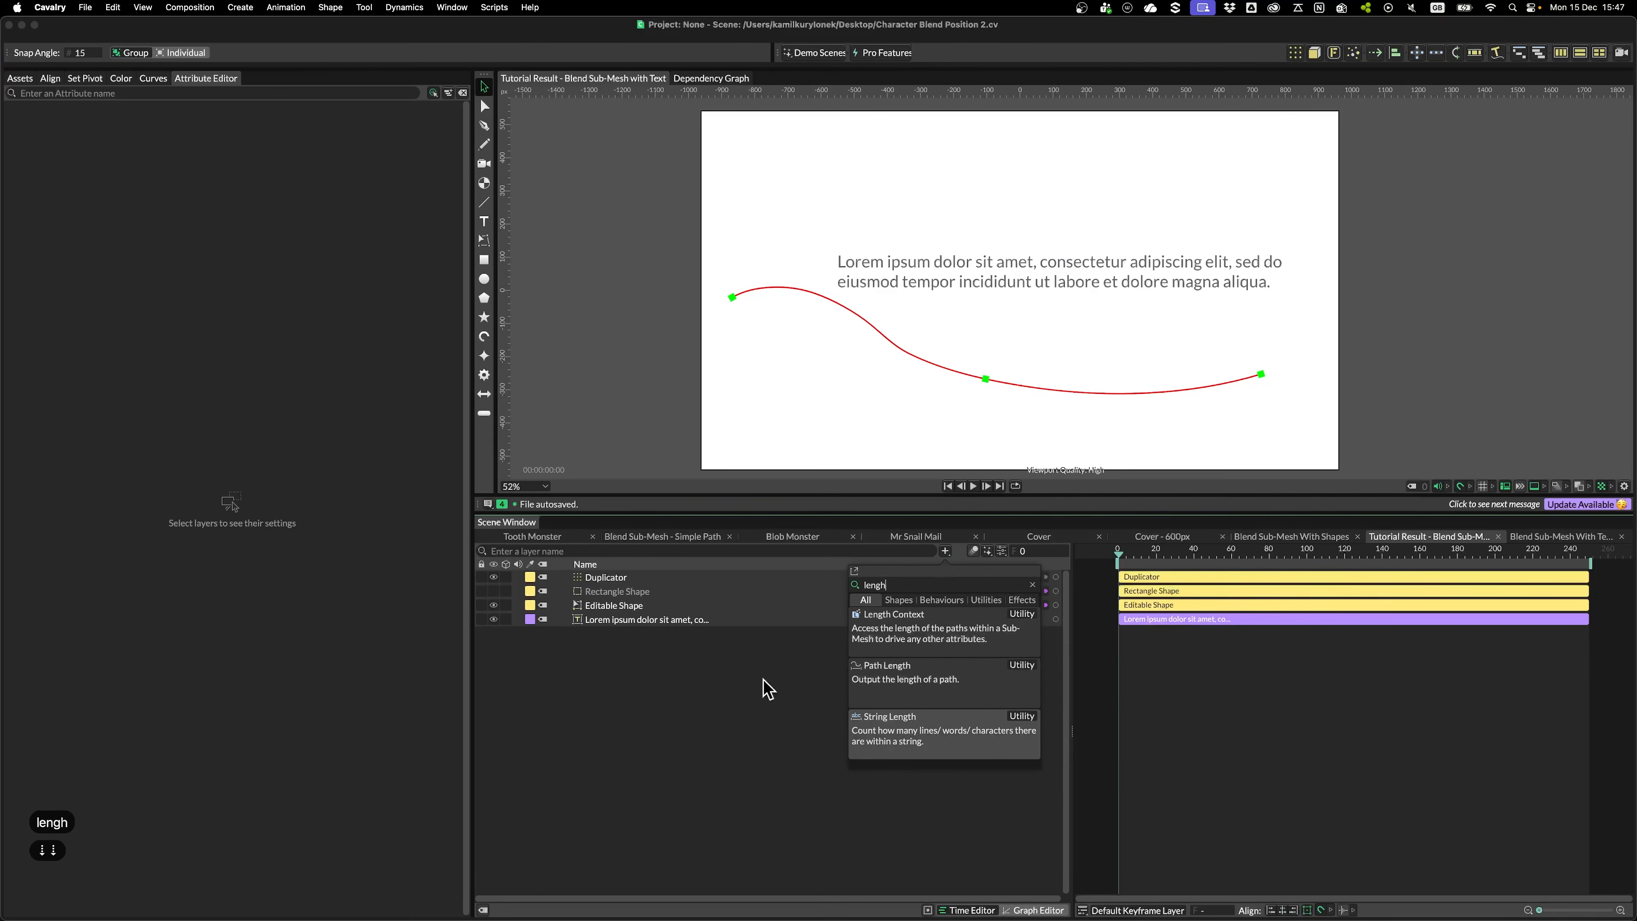
left_click(915, 729)
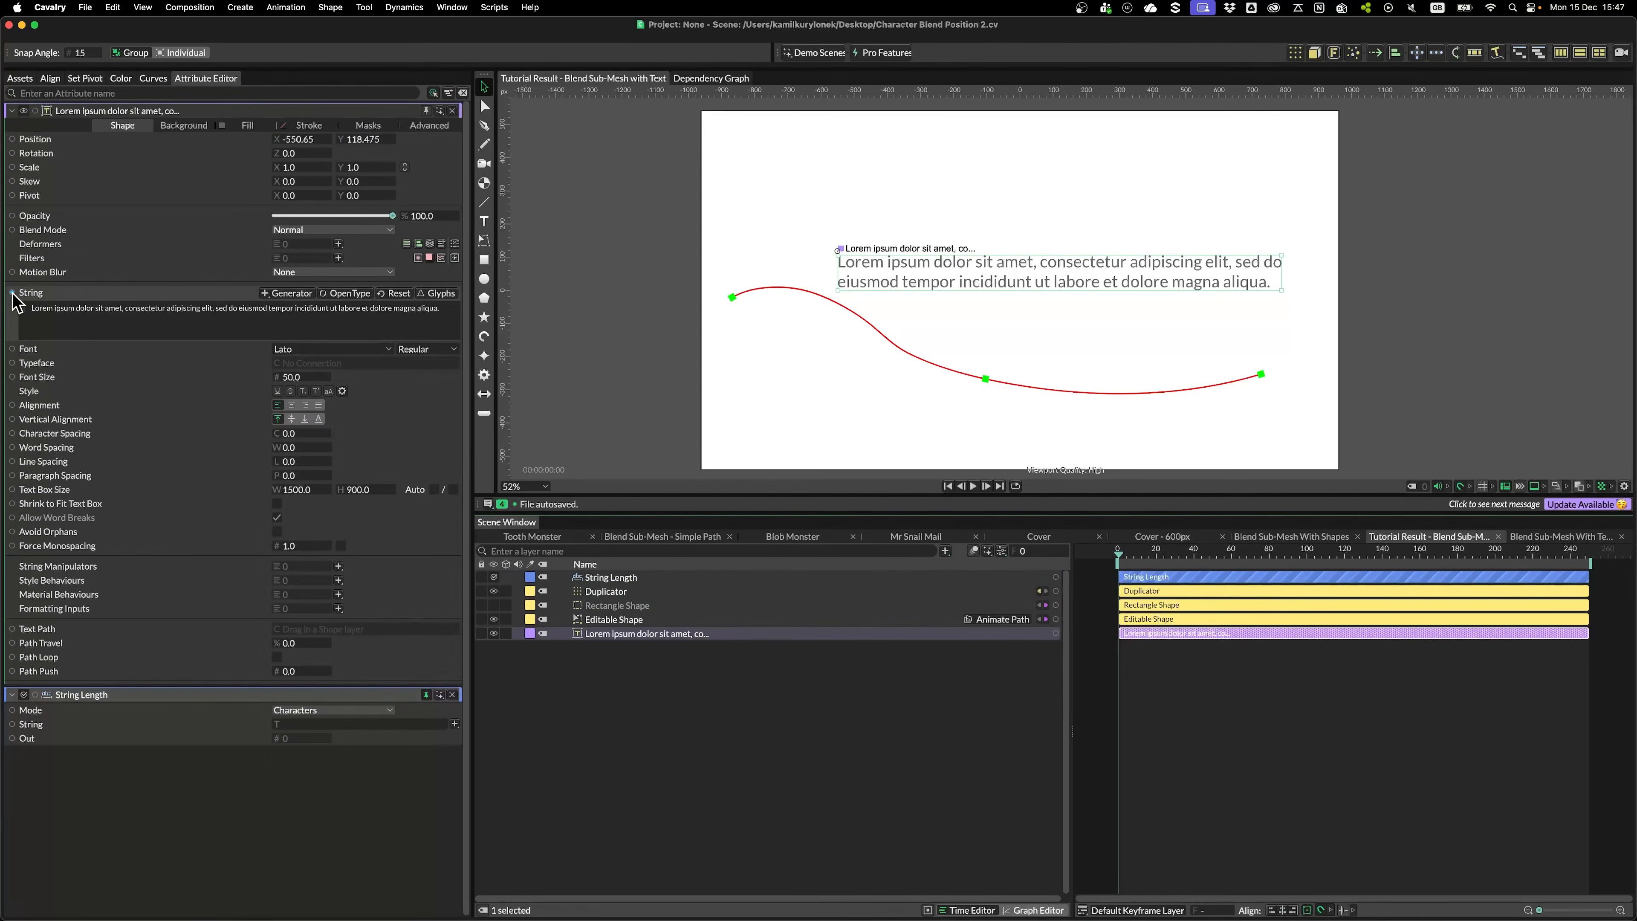
left_click_drag(12, 293, 322, 728)
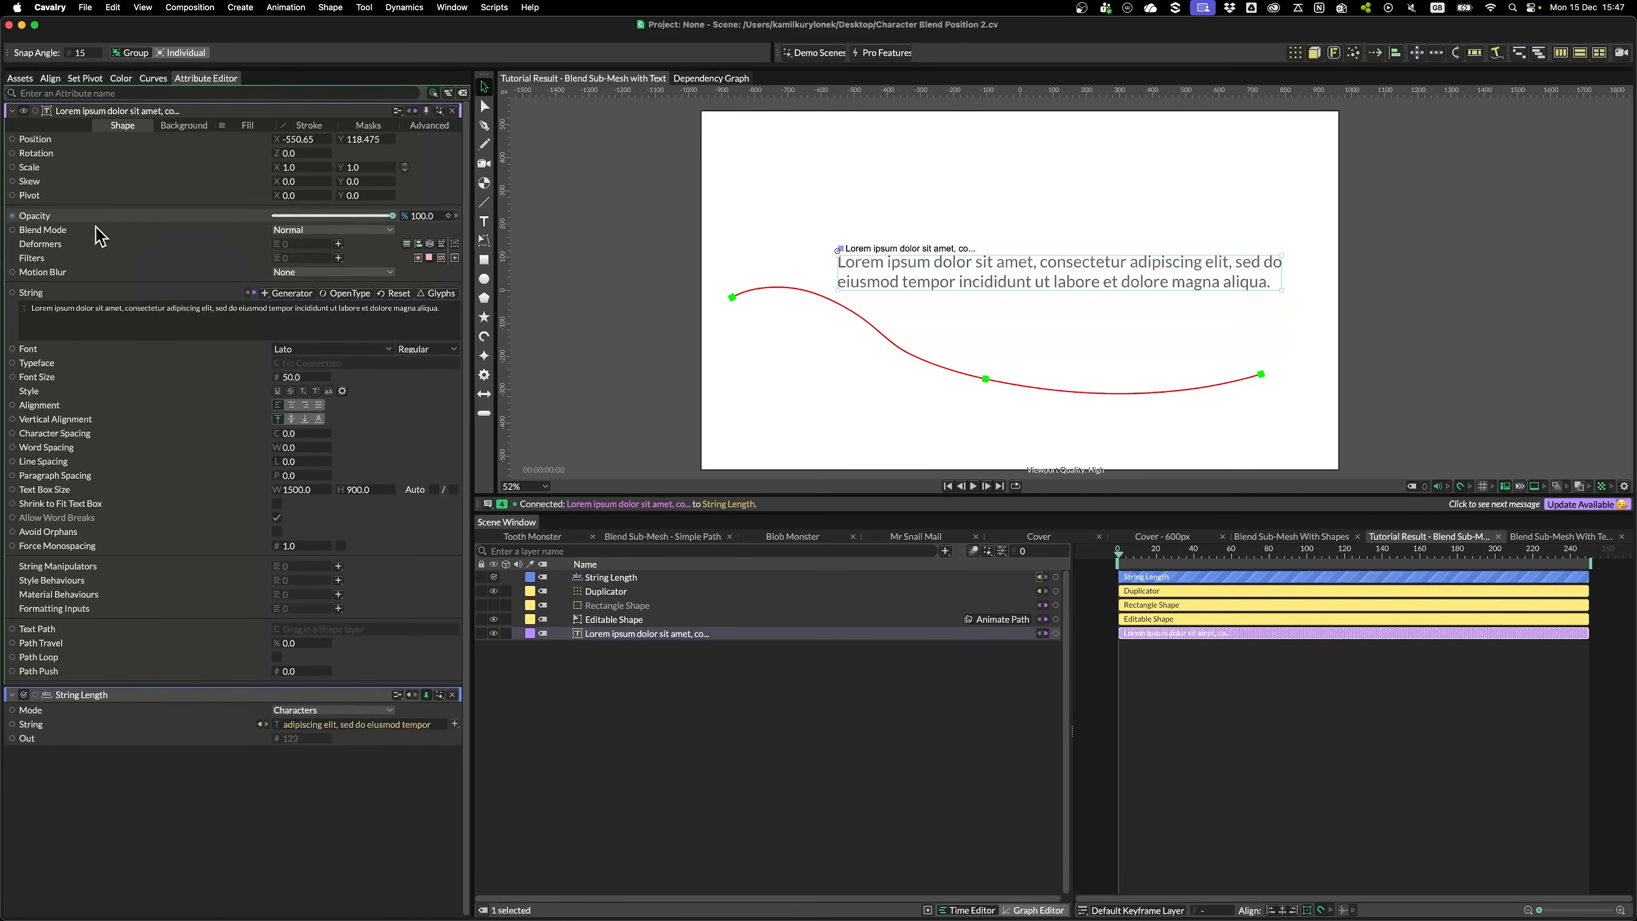
left_click_drag(610, 576, 620, 635)
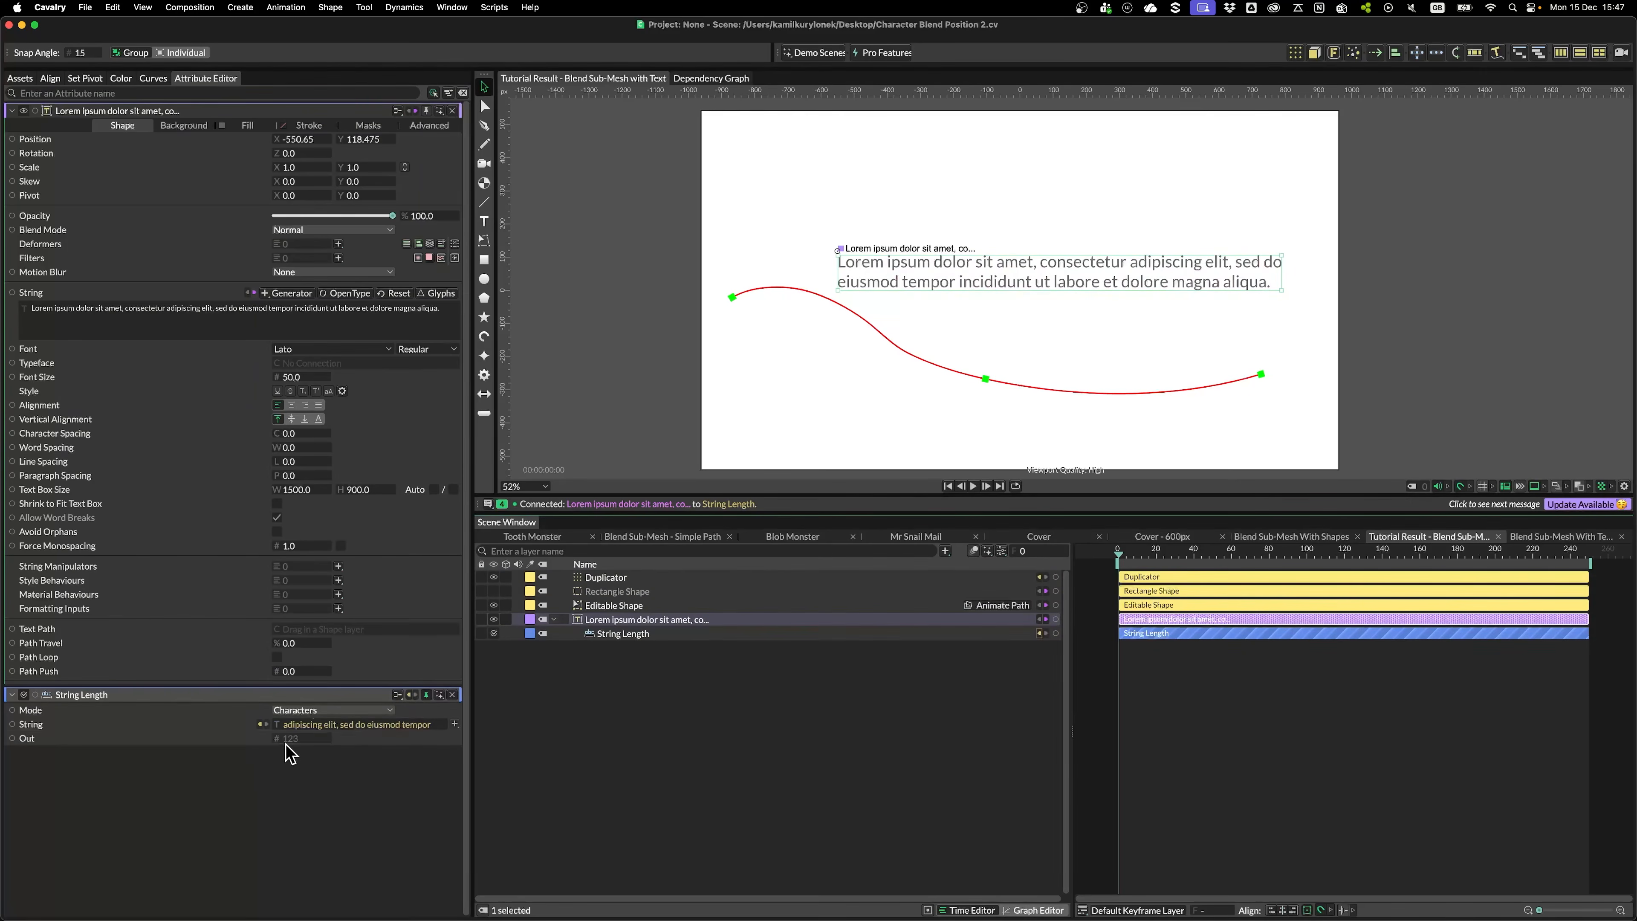
Set the Duplicator's Count to 120 and rename it Placeholder Squares
left_click(605, 577)
double_click(287, 336)
type("120")
key("Return")
key("Return")
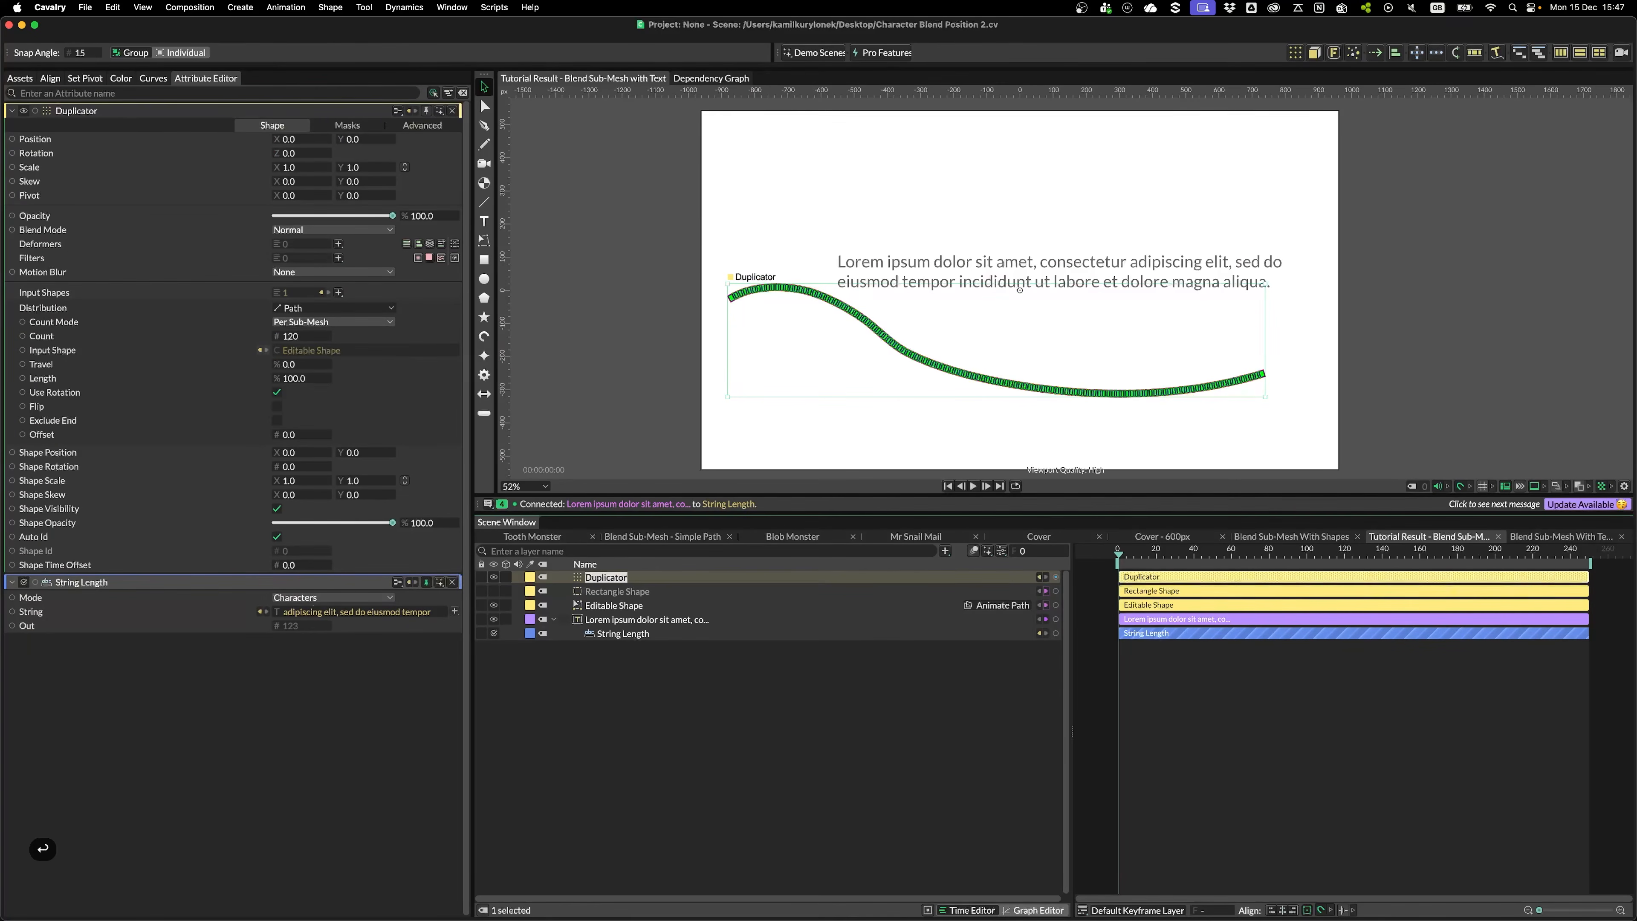
type("Placeholder Squares")
key("Return")
left_click(721, 695)
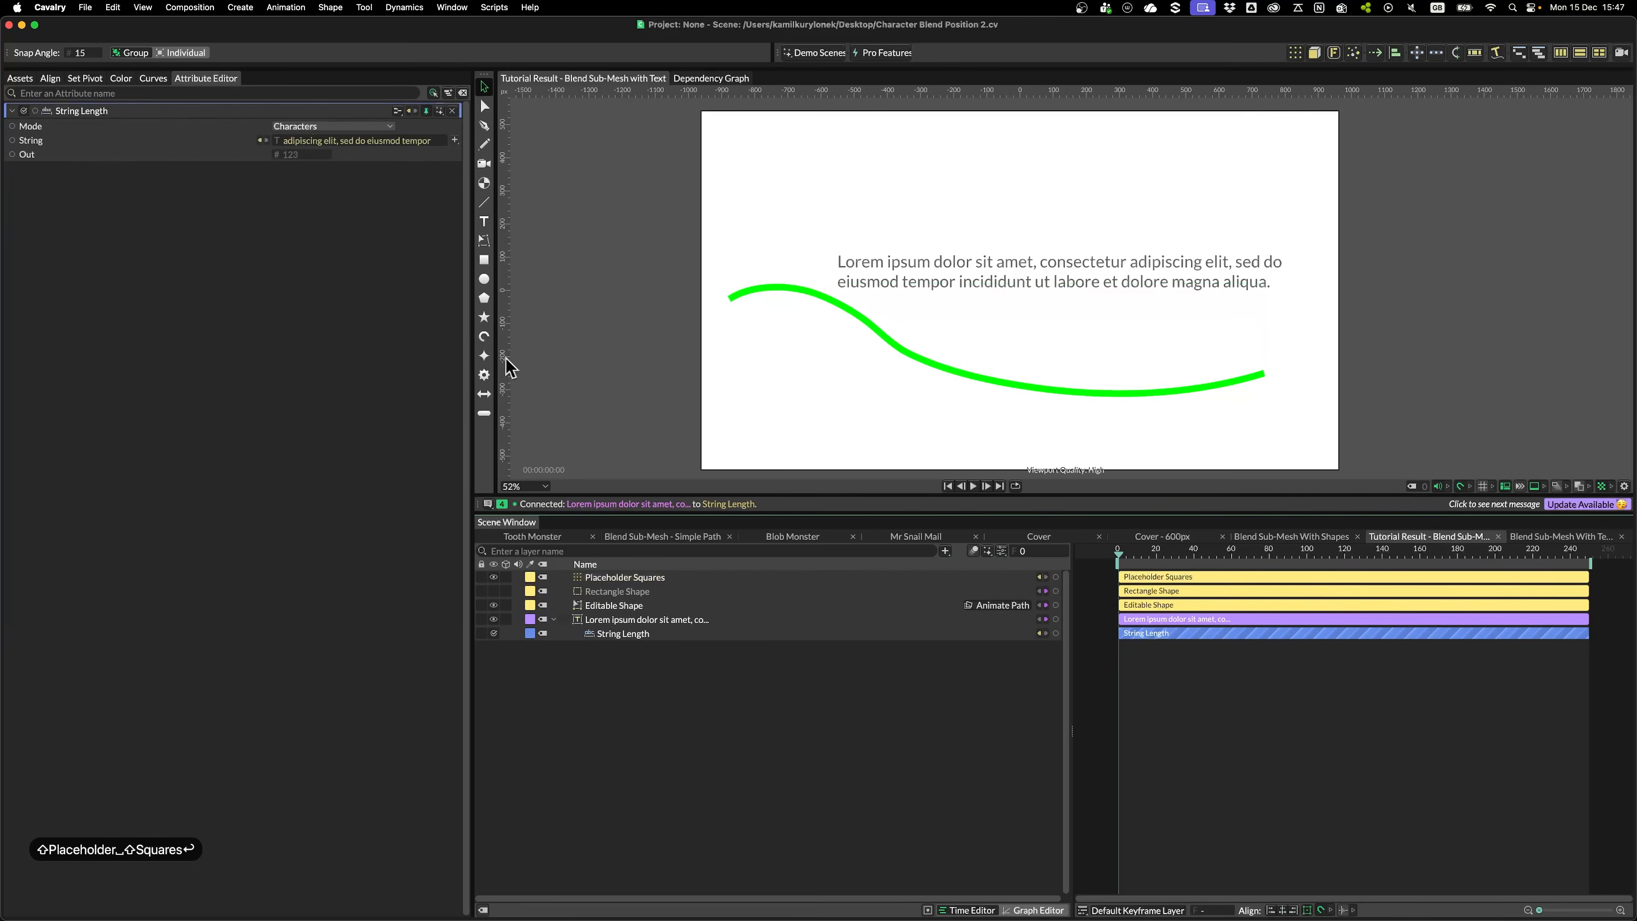
Unpin the String Length settings and hide the Editable Shape curve, keeping Placeholder Squares visible to inspect the squares closely
left_click(427, 111)
left_click(494, 577)
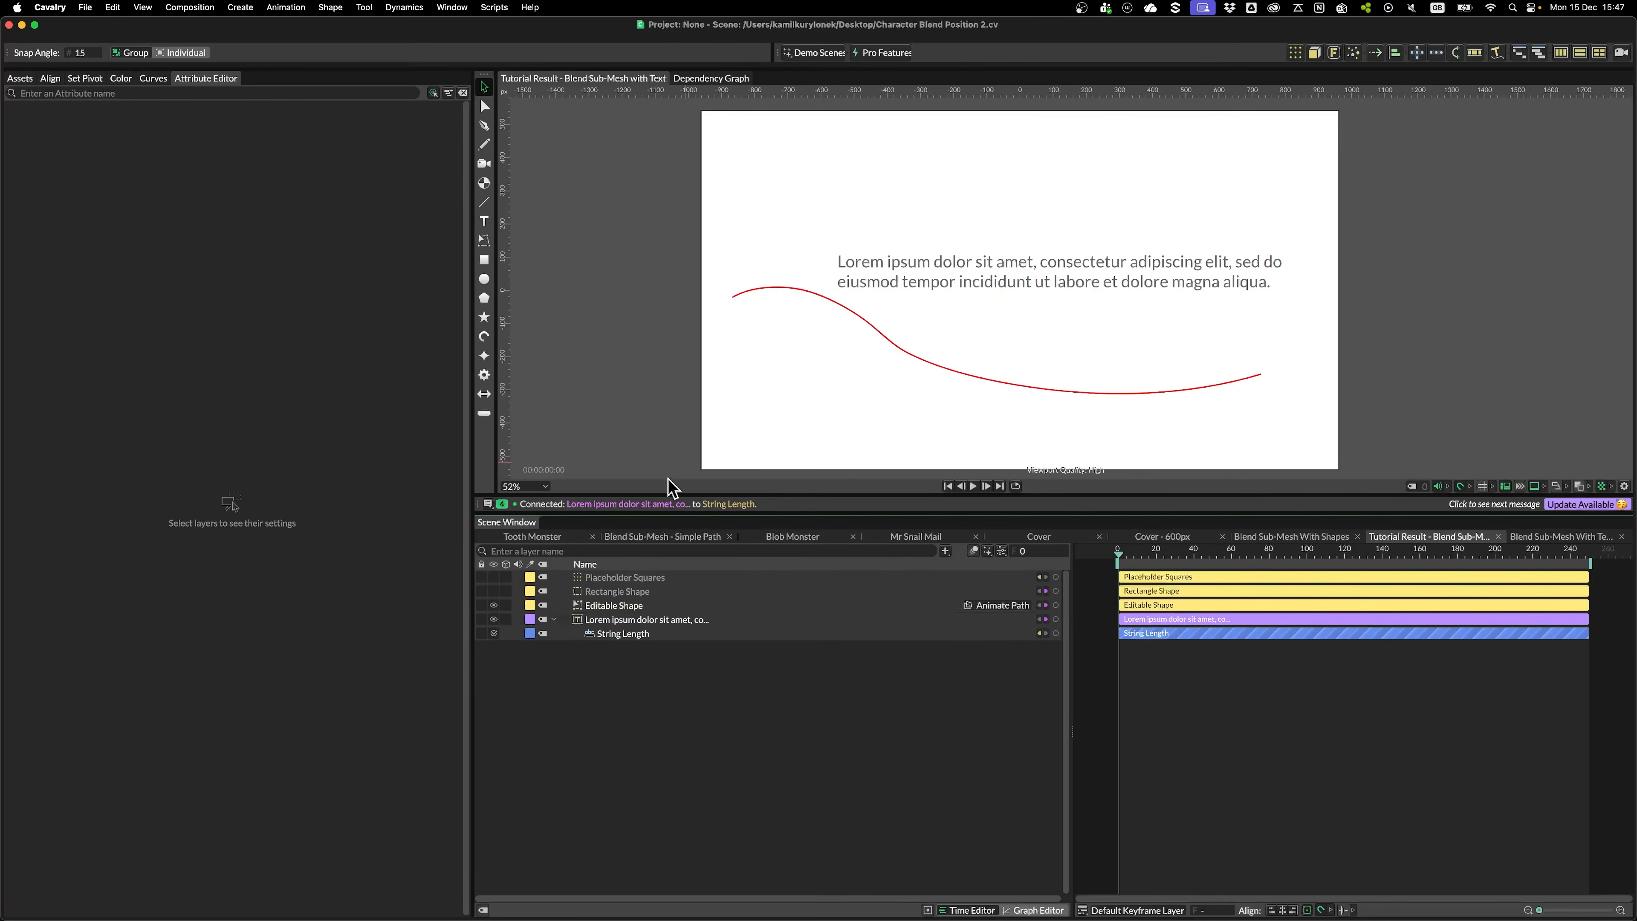
left_click(493, 578)
left_click(494, 605)
scroll(951, 377, "up", 5)
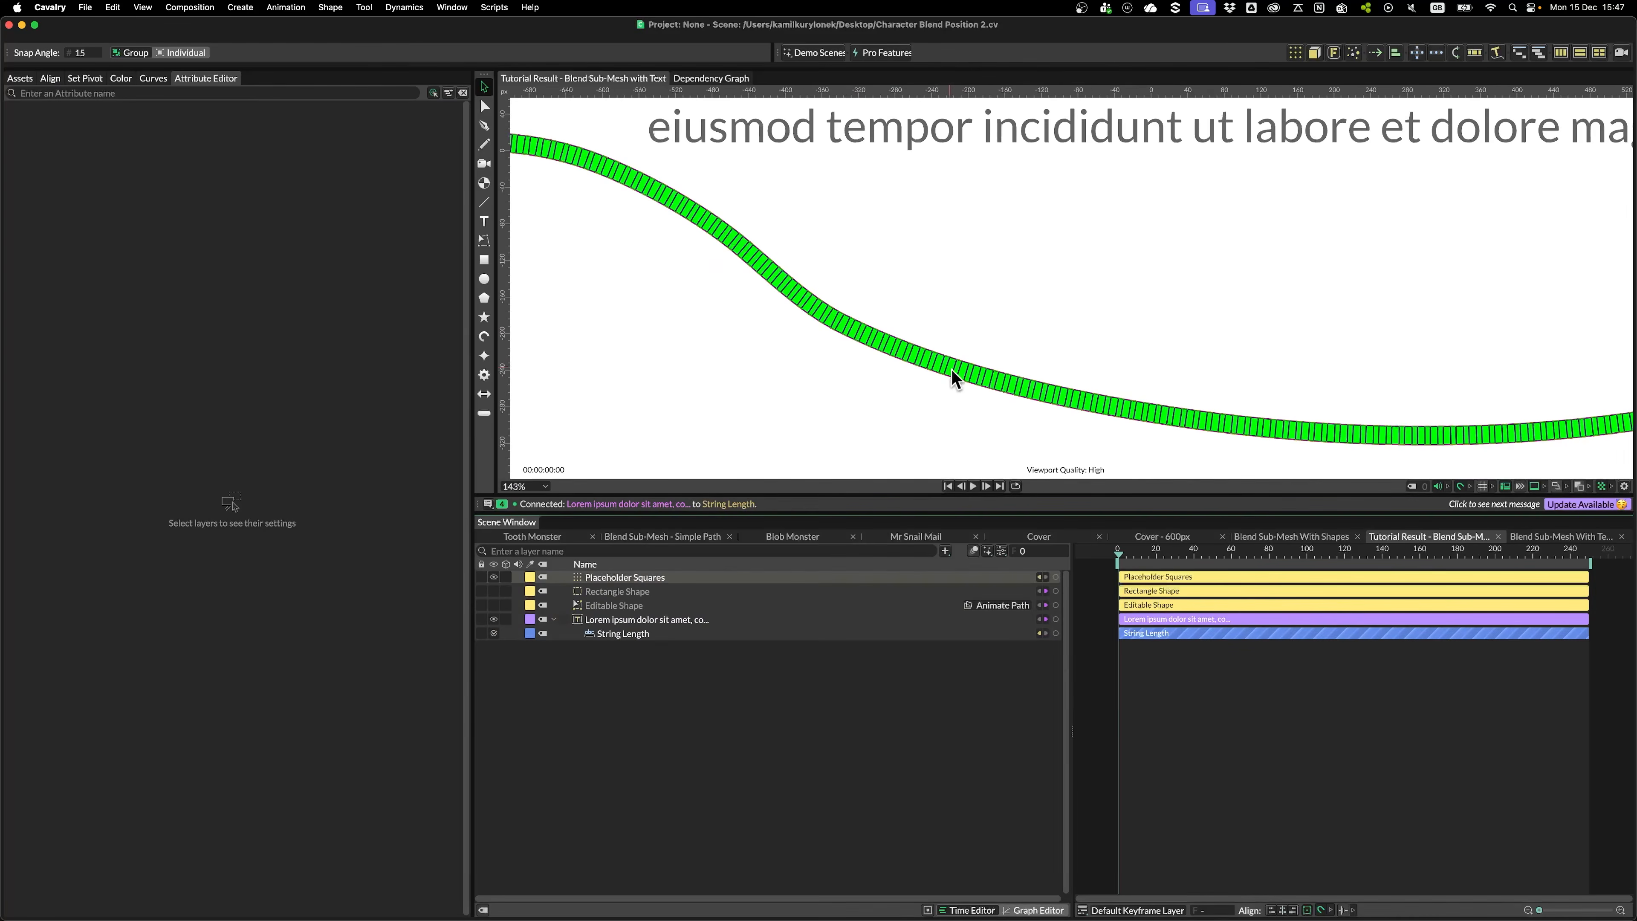
scroll(924, 396, "up", 2)
scroll(925, 395, "down", 6)
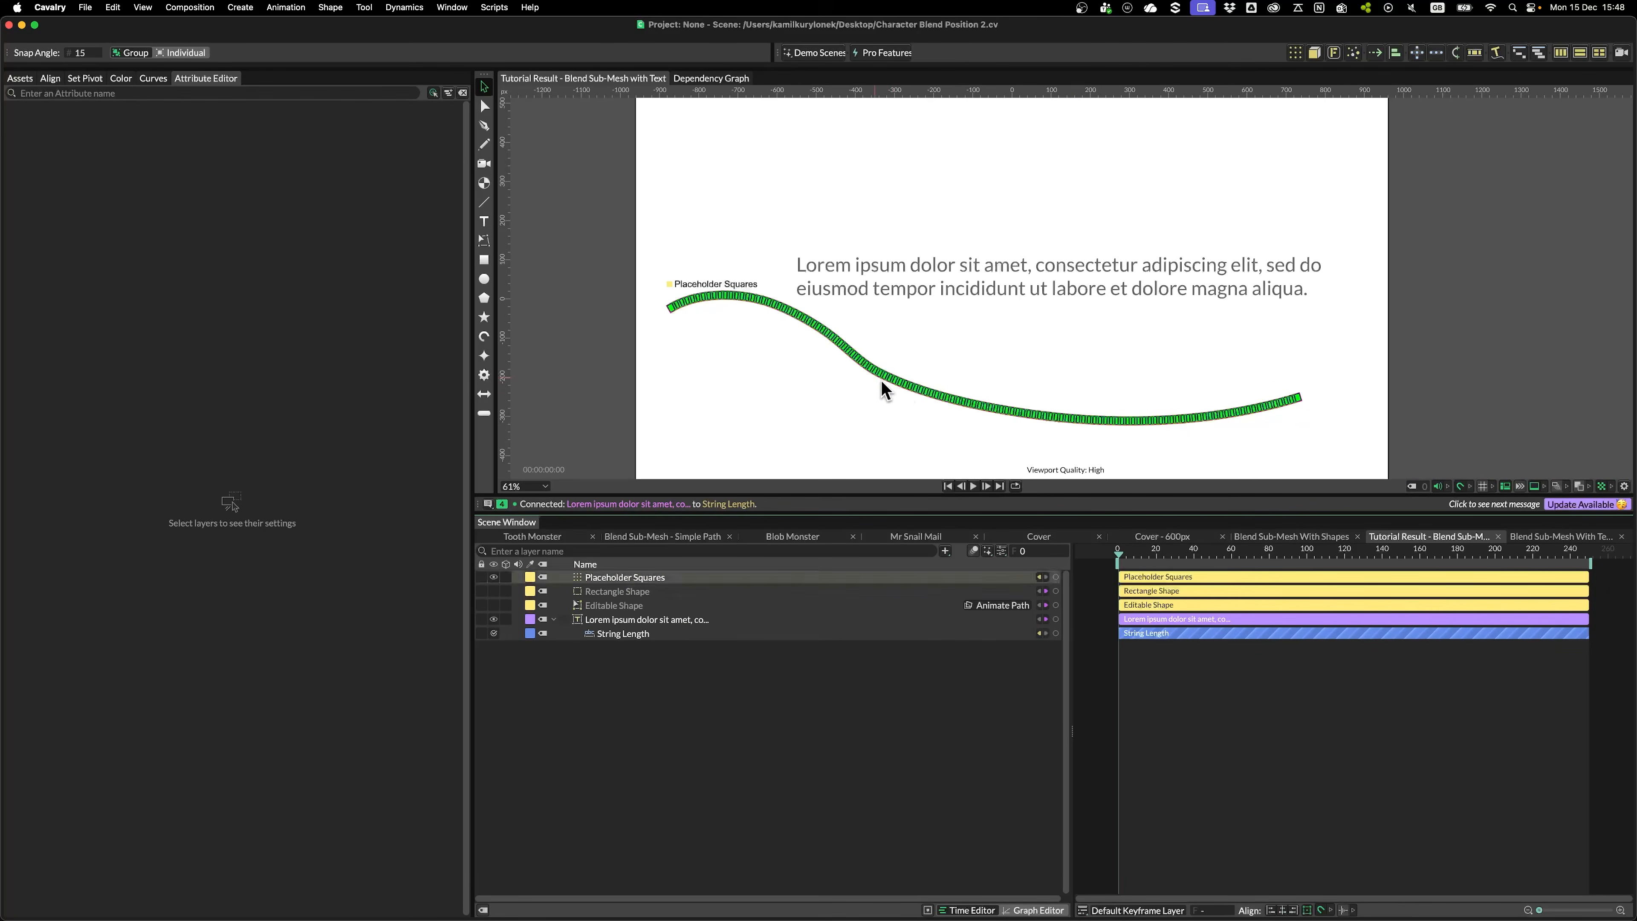
Open the Mesh Explorer for the lorem ipsum text and examine its sub-mesh hierarchy
left_click(1095, 289)
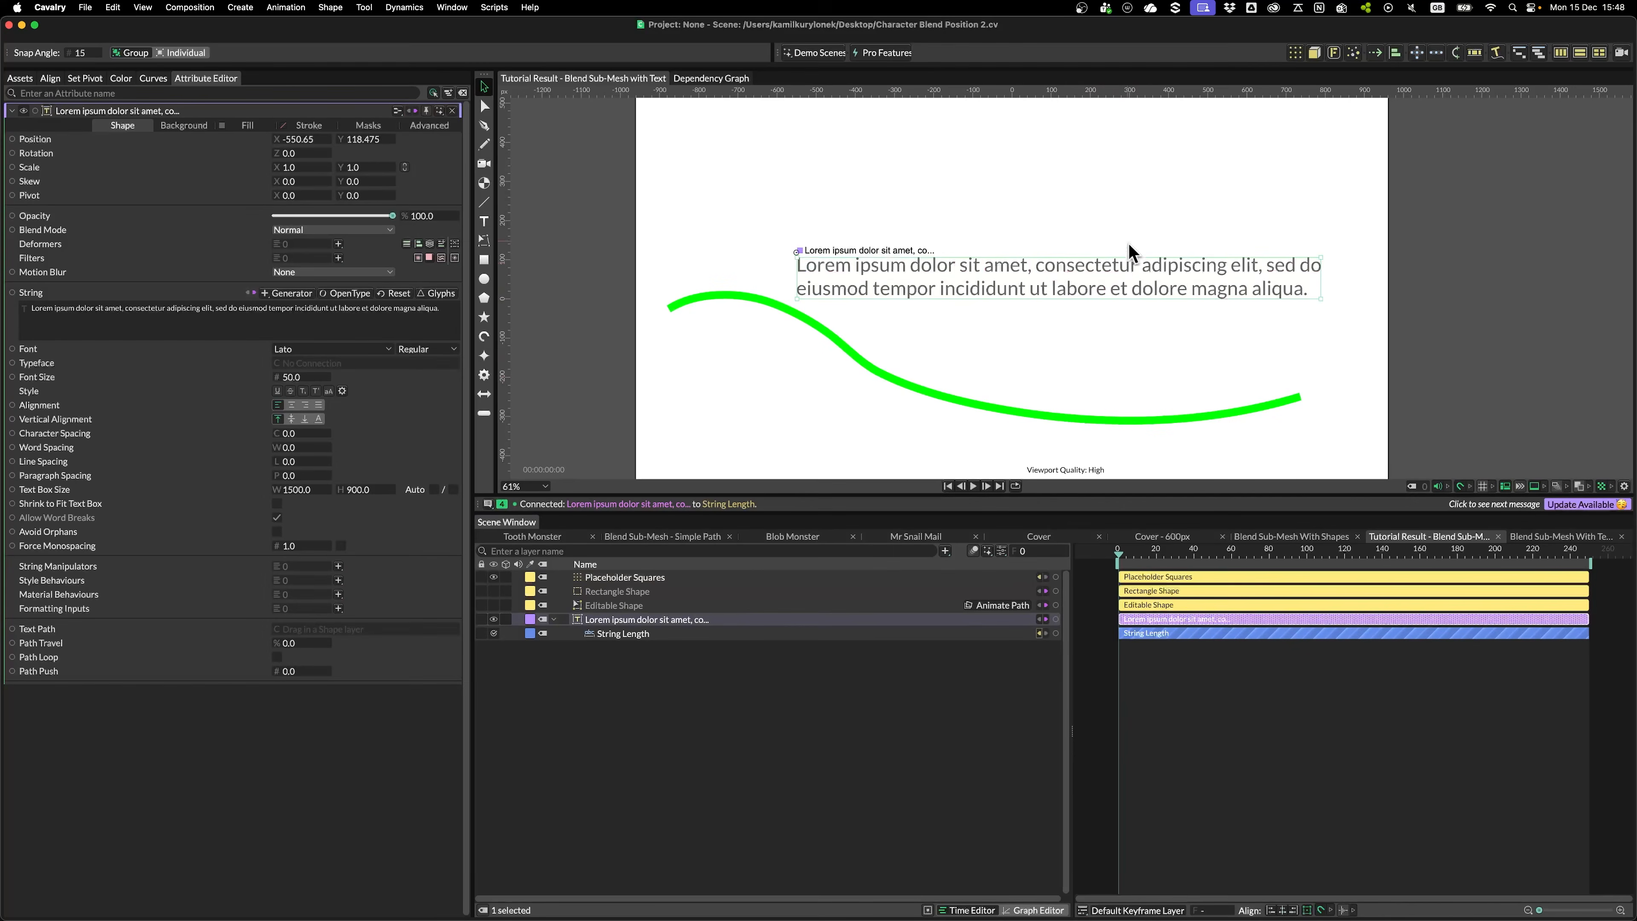
left_click(606, 634)
left_click(612, 621)
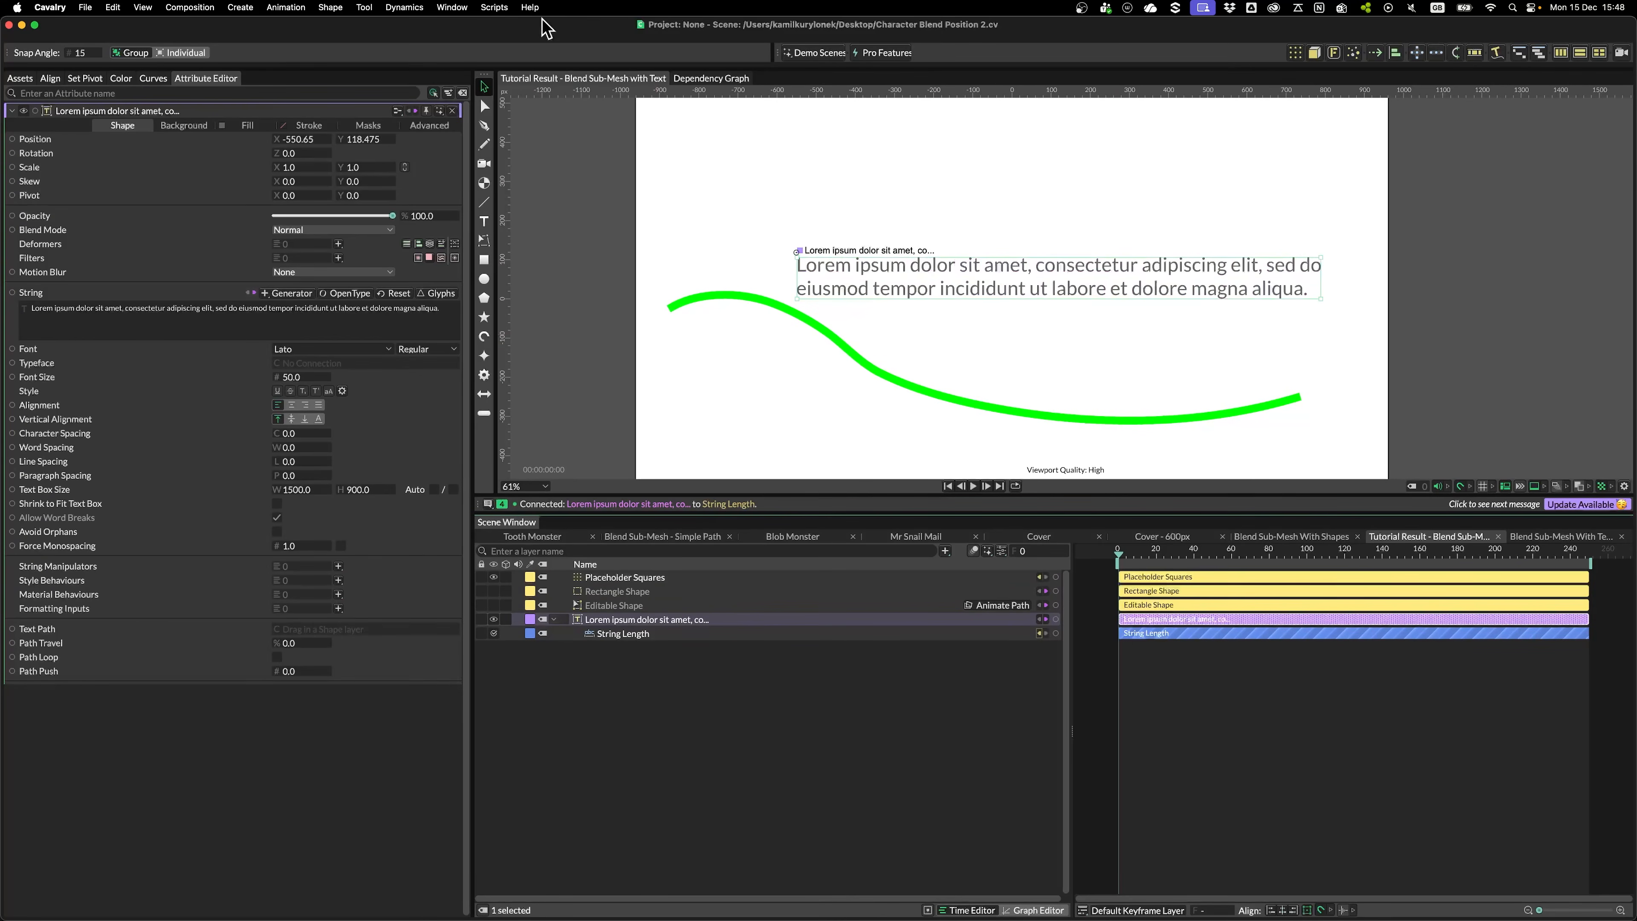
left_click(445, 8)
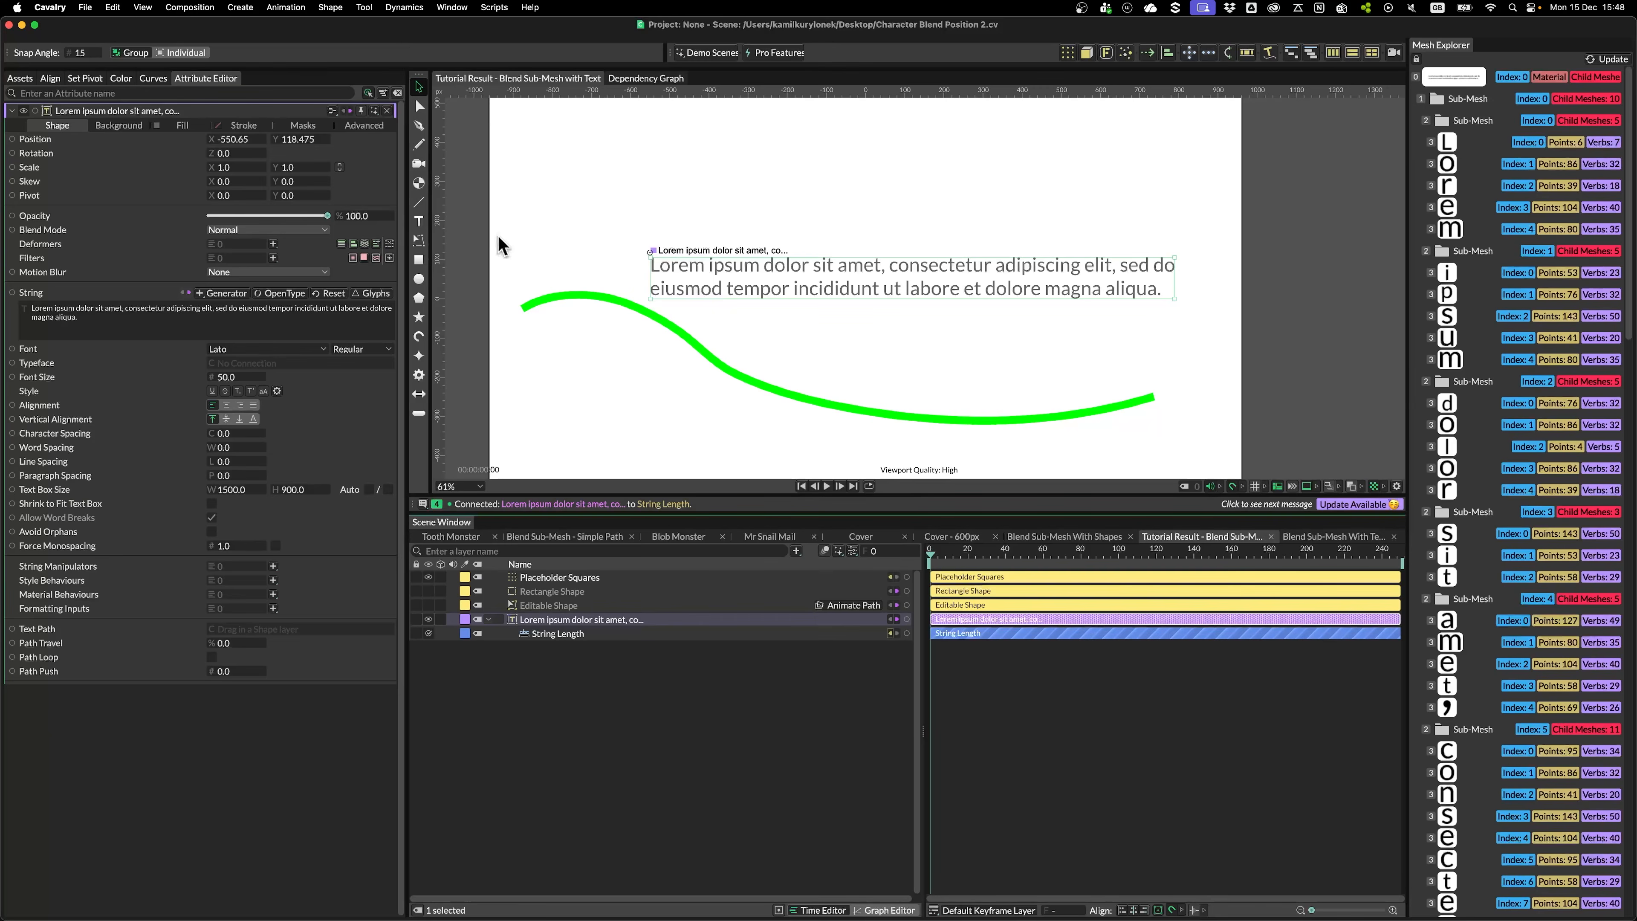
Add a Flatten Shape Layers deformer to the text and set its Mode to Single Layer (keeps materials)
left_click(273, 244)
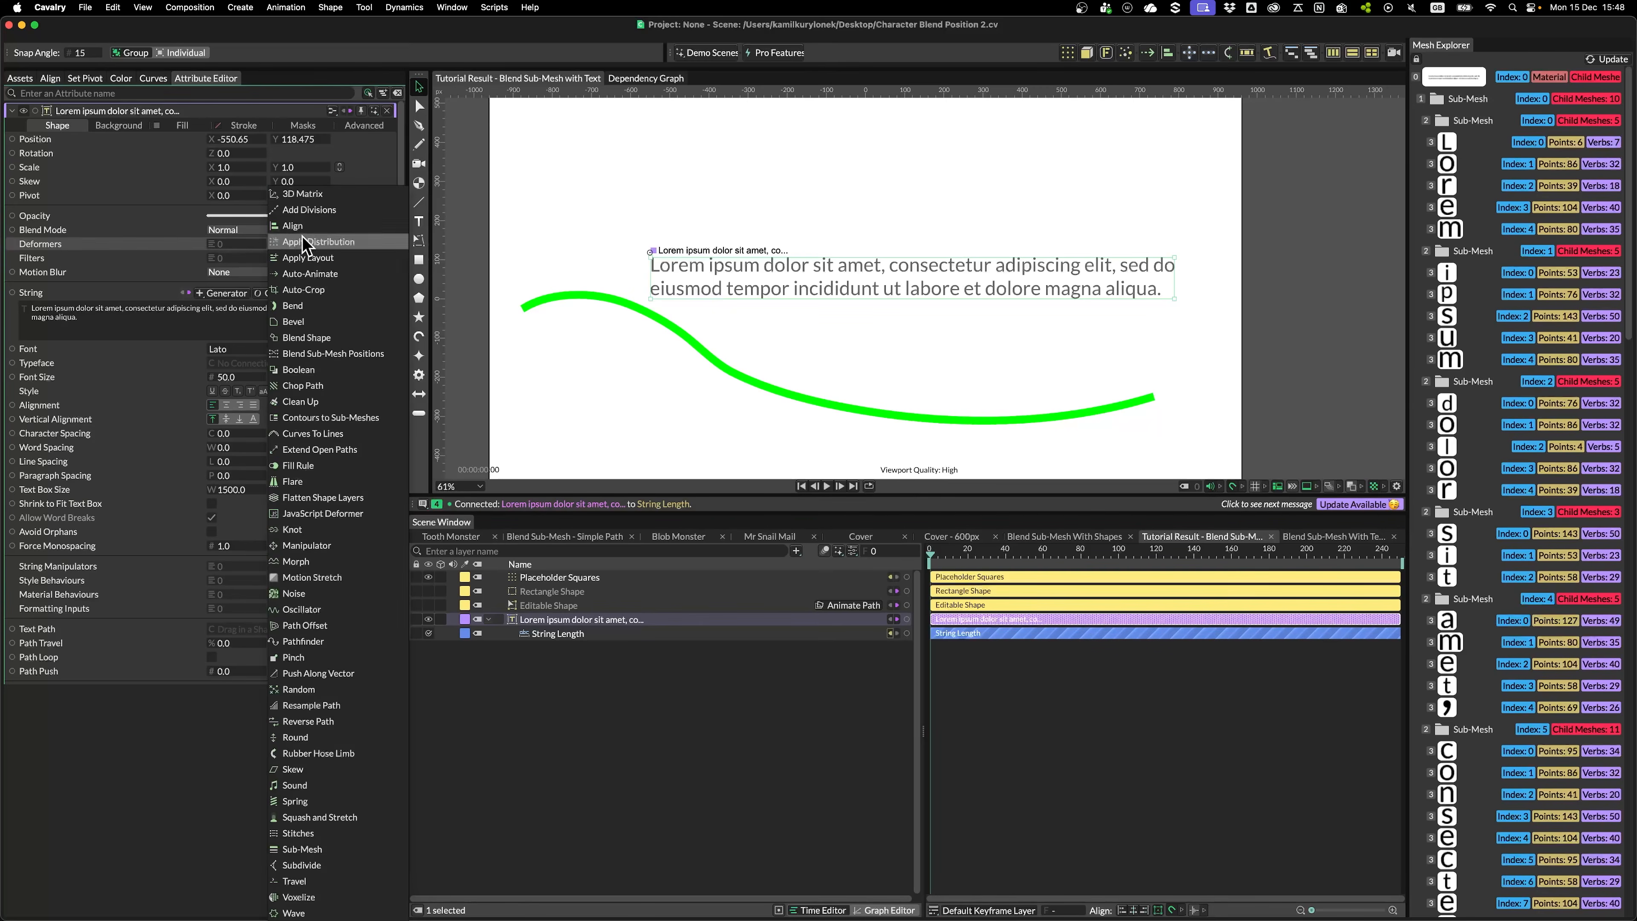
left_click(307, 497)
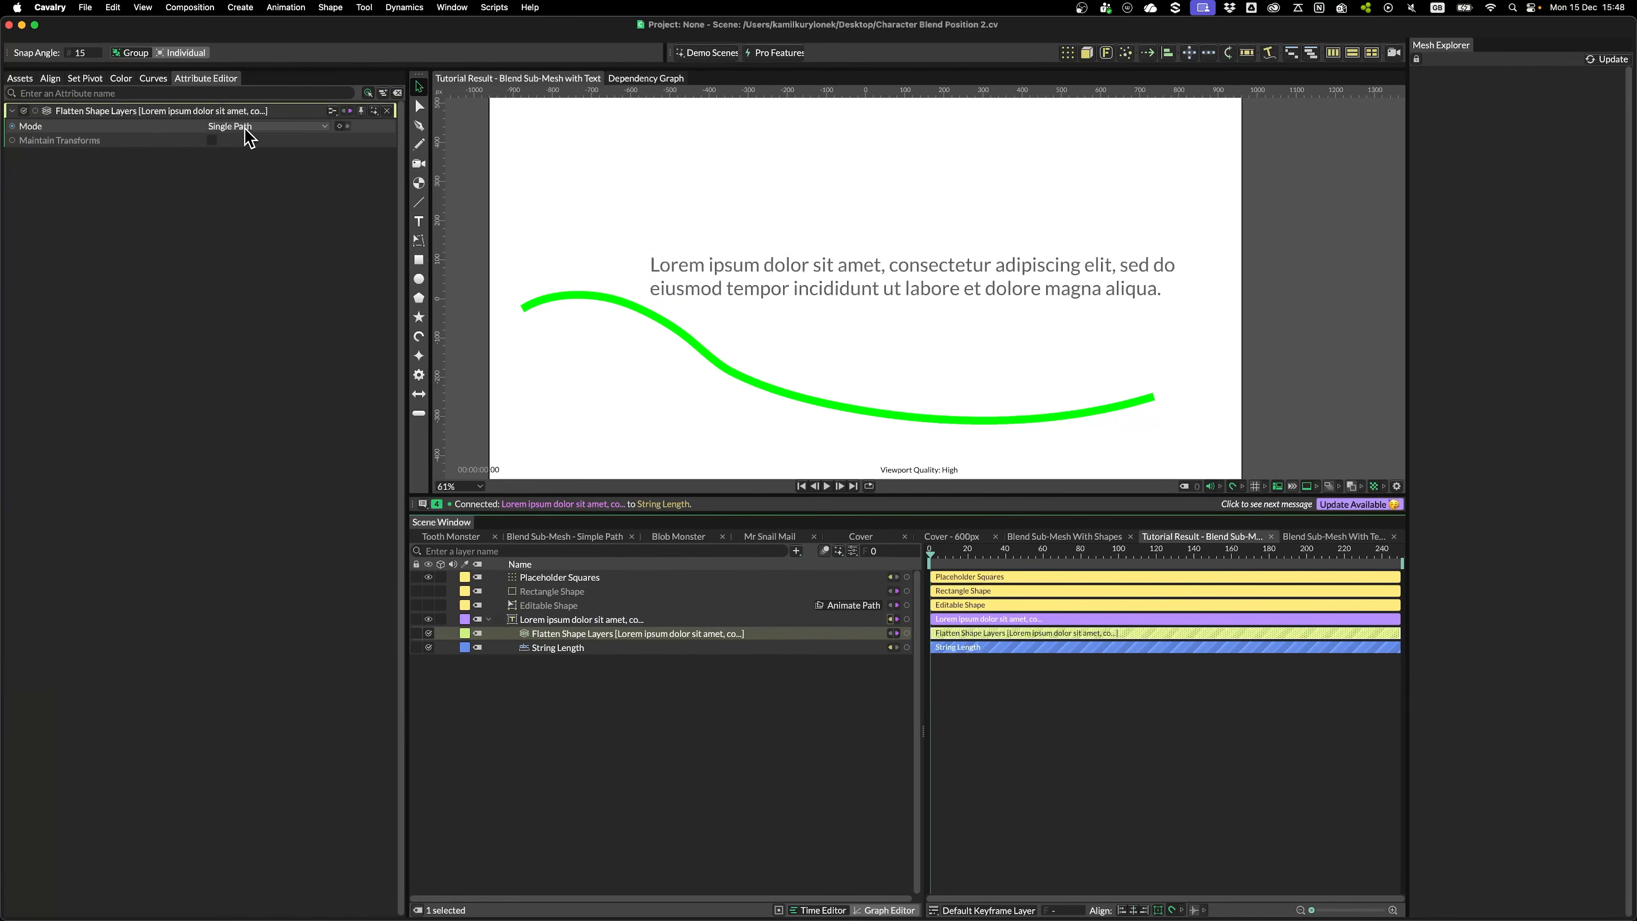
left_click(249, 127)
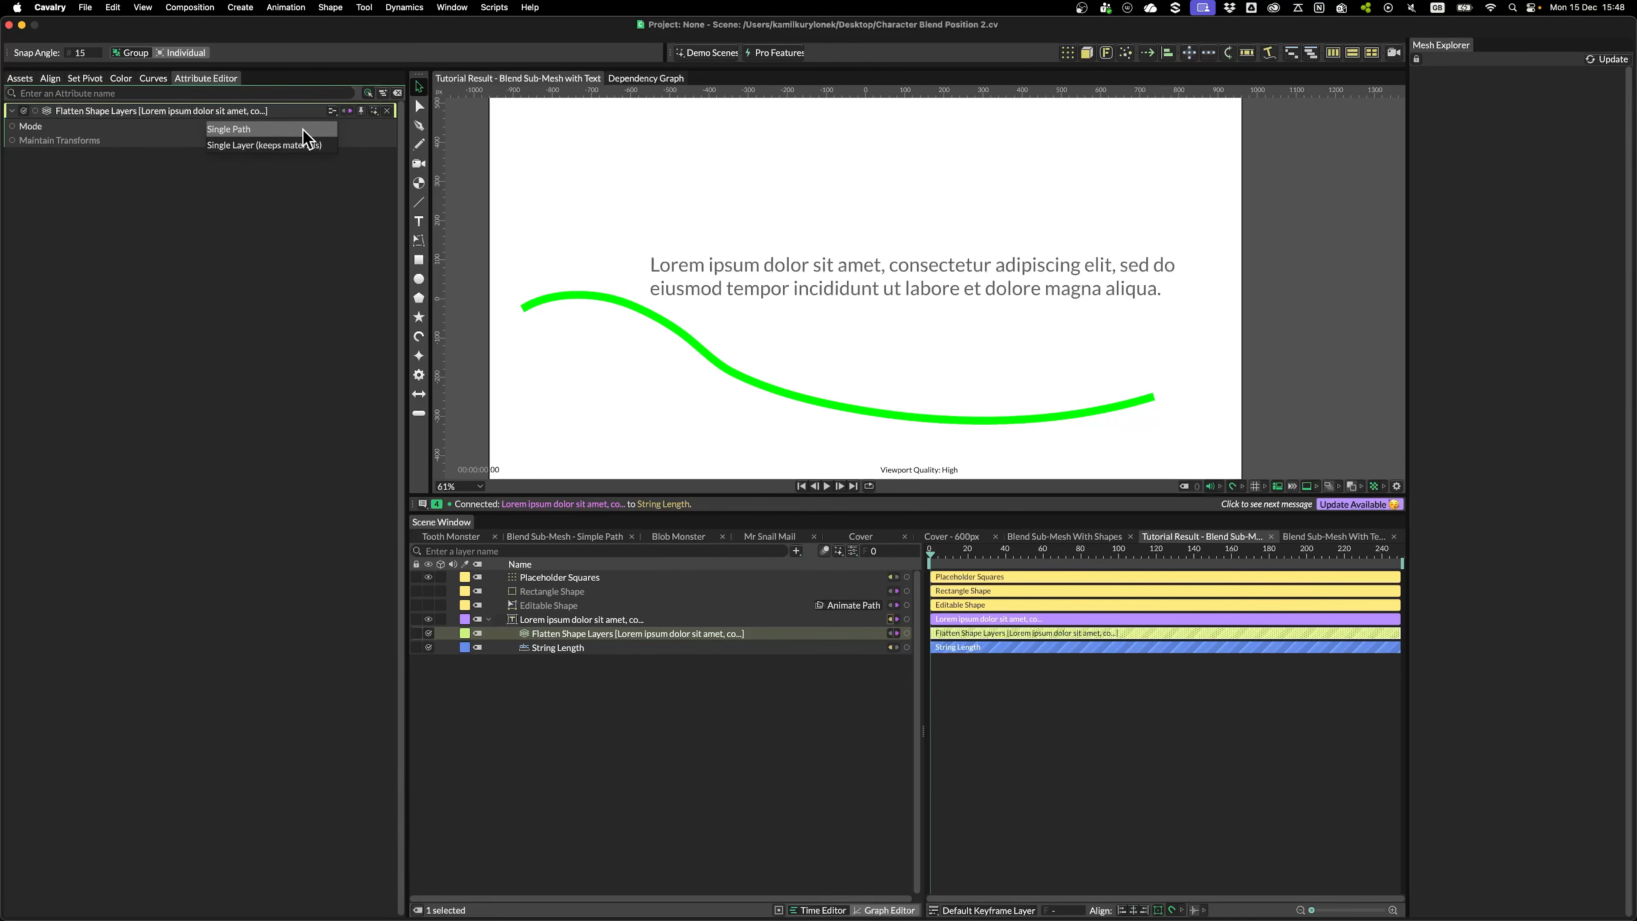
left_click(224, 145)
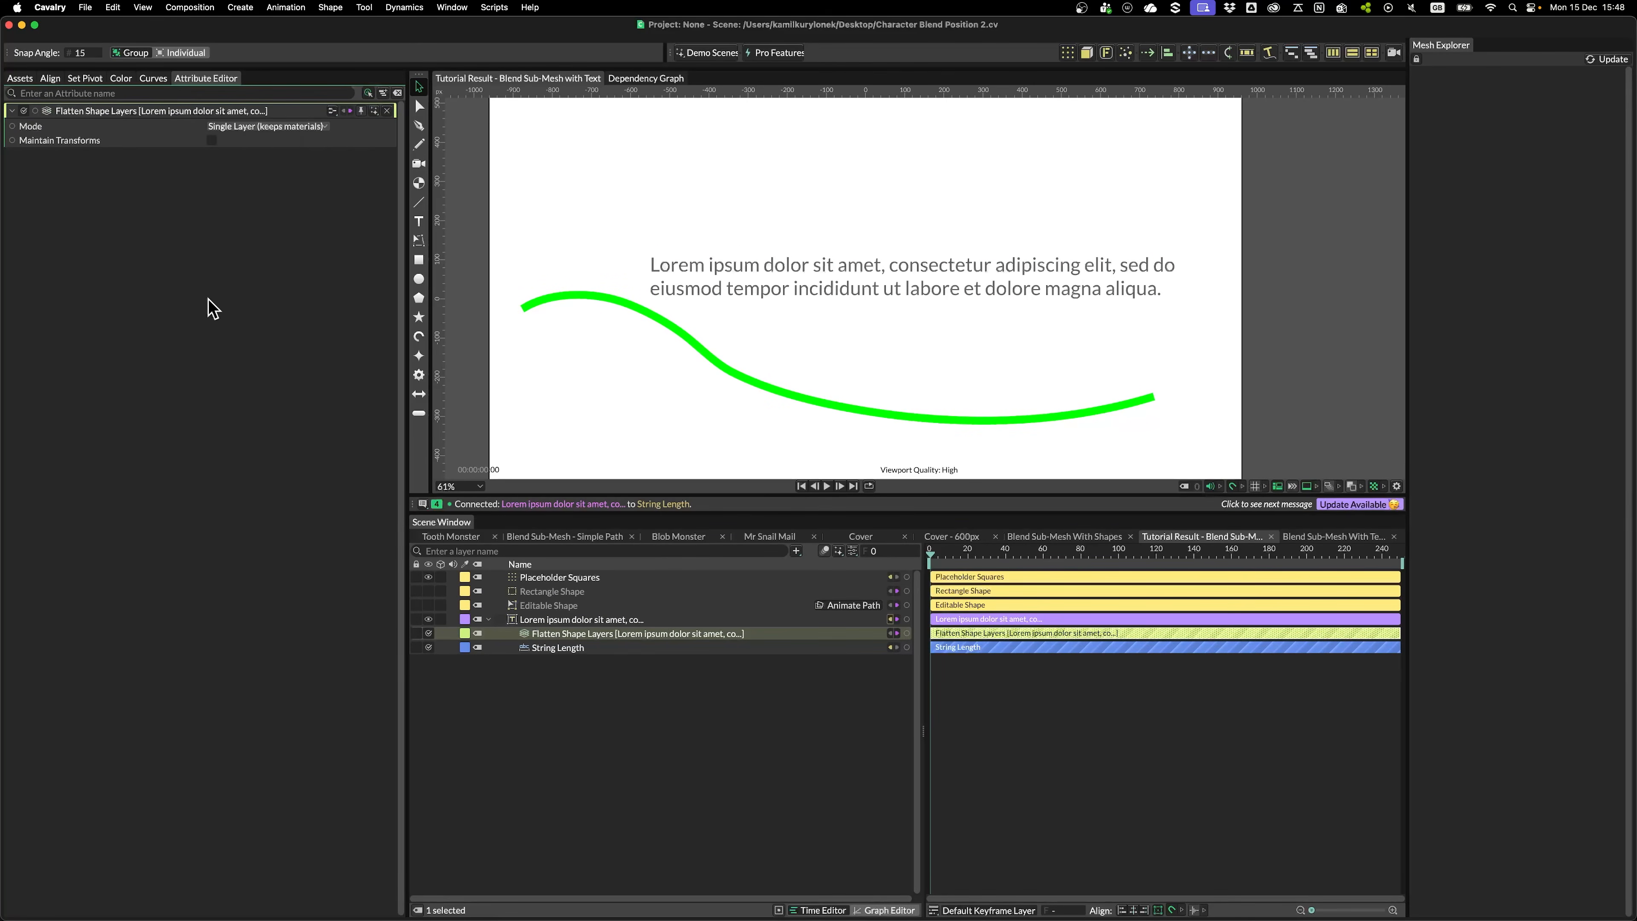
Add a Blend Sub-Mesh Positions deformer to the flattened text and assign Placeholder Squares as its Destination Shape
left_click(622, 621)
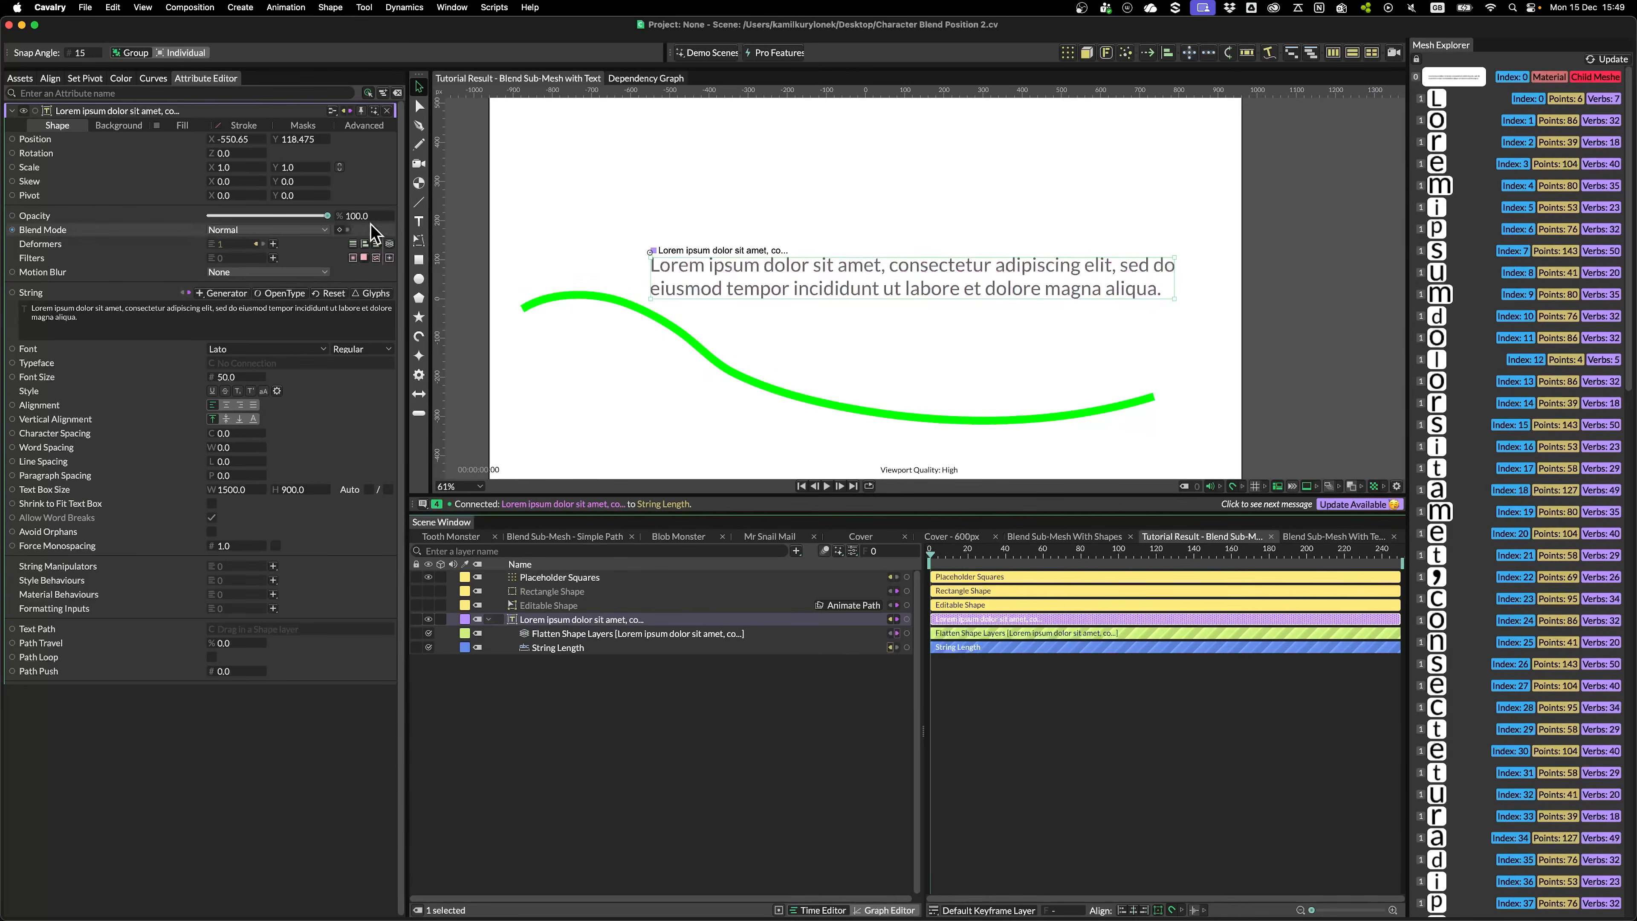
left_click(273, 244)
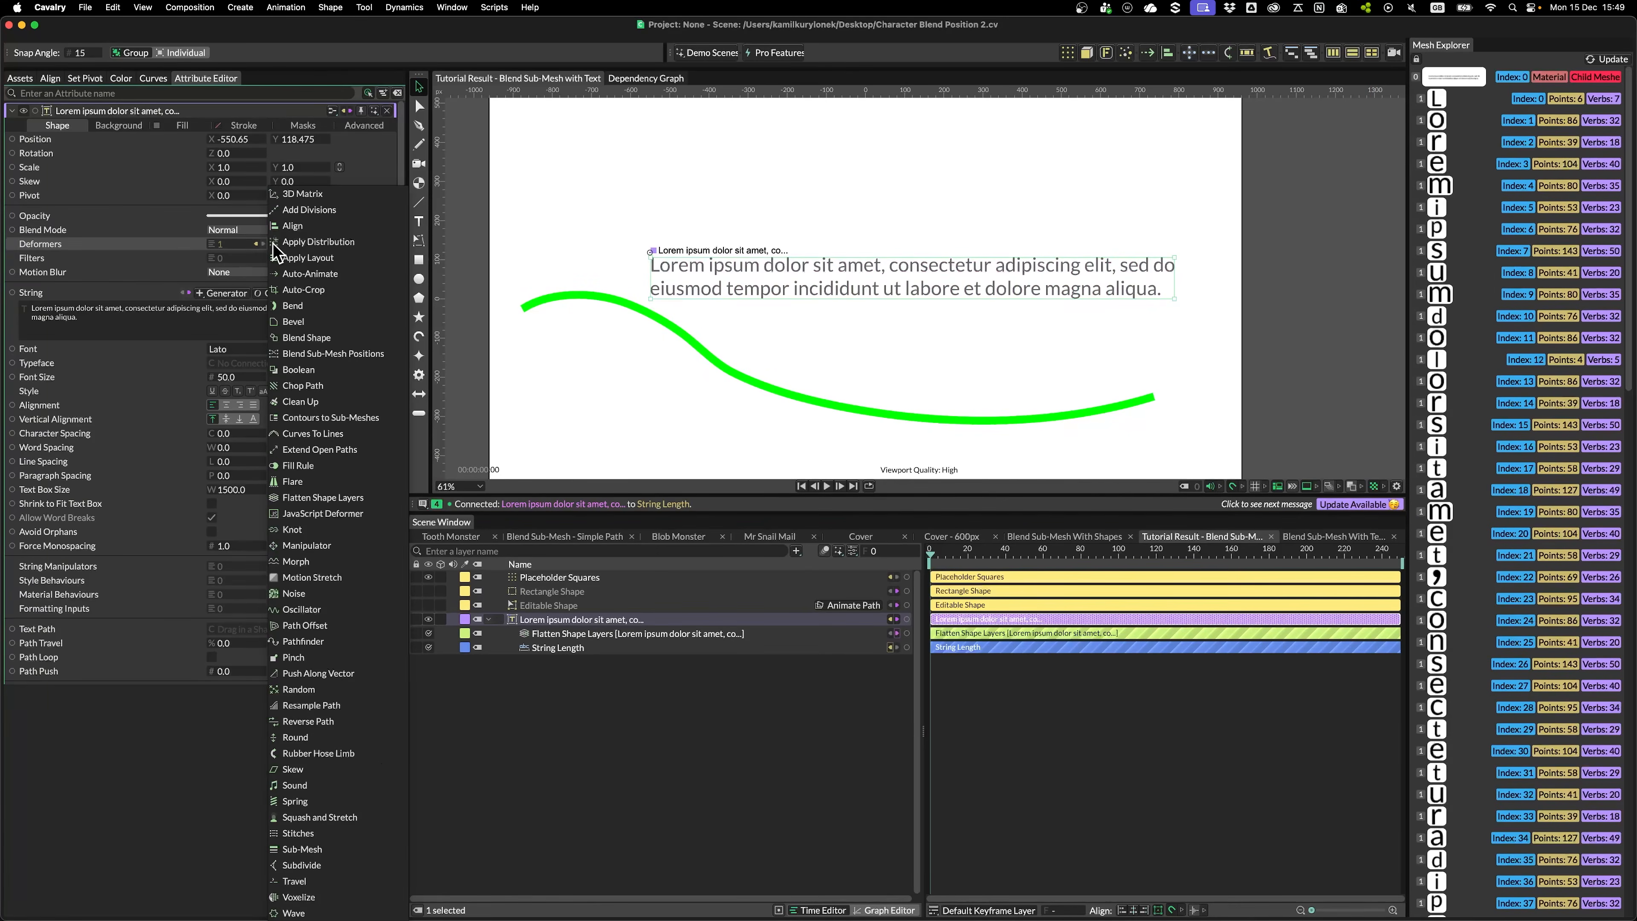
left_click(300, 354)
left_click_drag(582, 619, 583, 632)
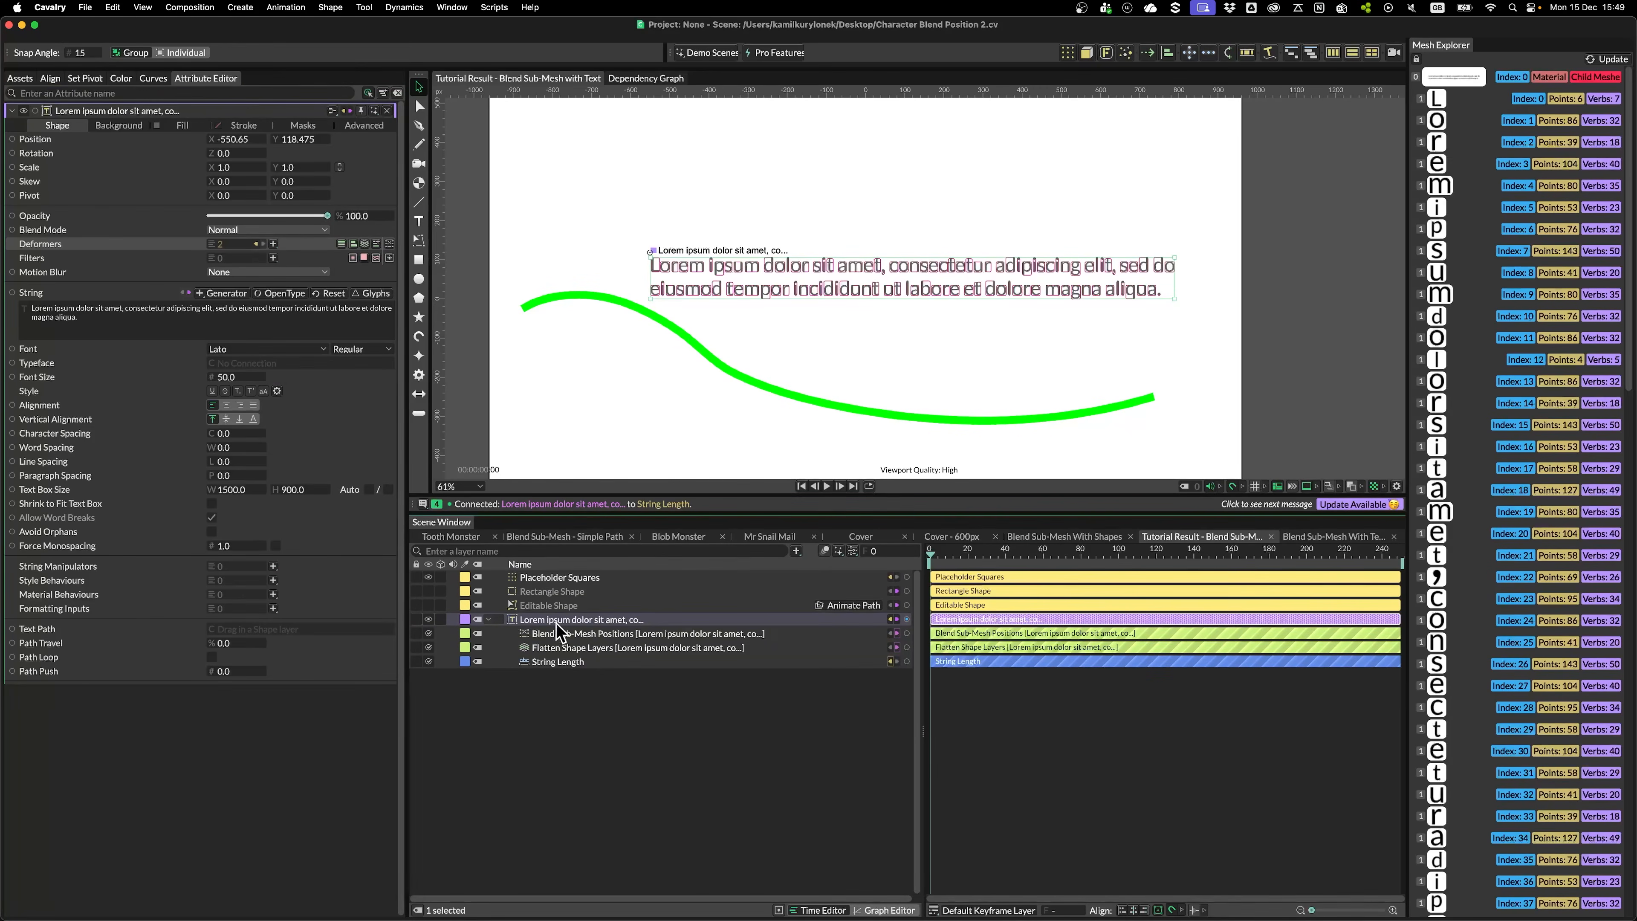
left_click(556, 633)
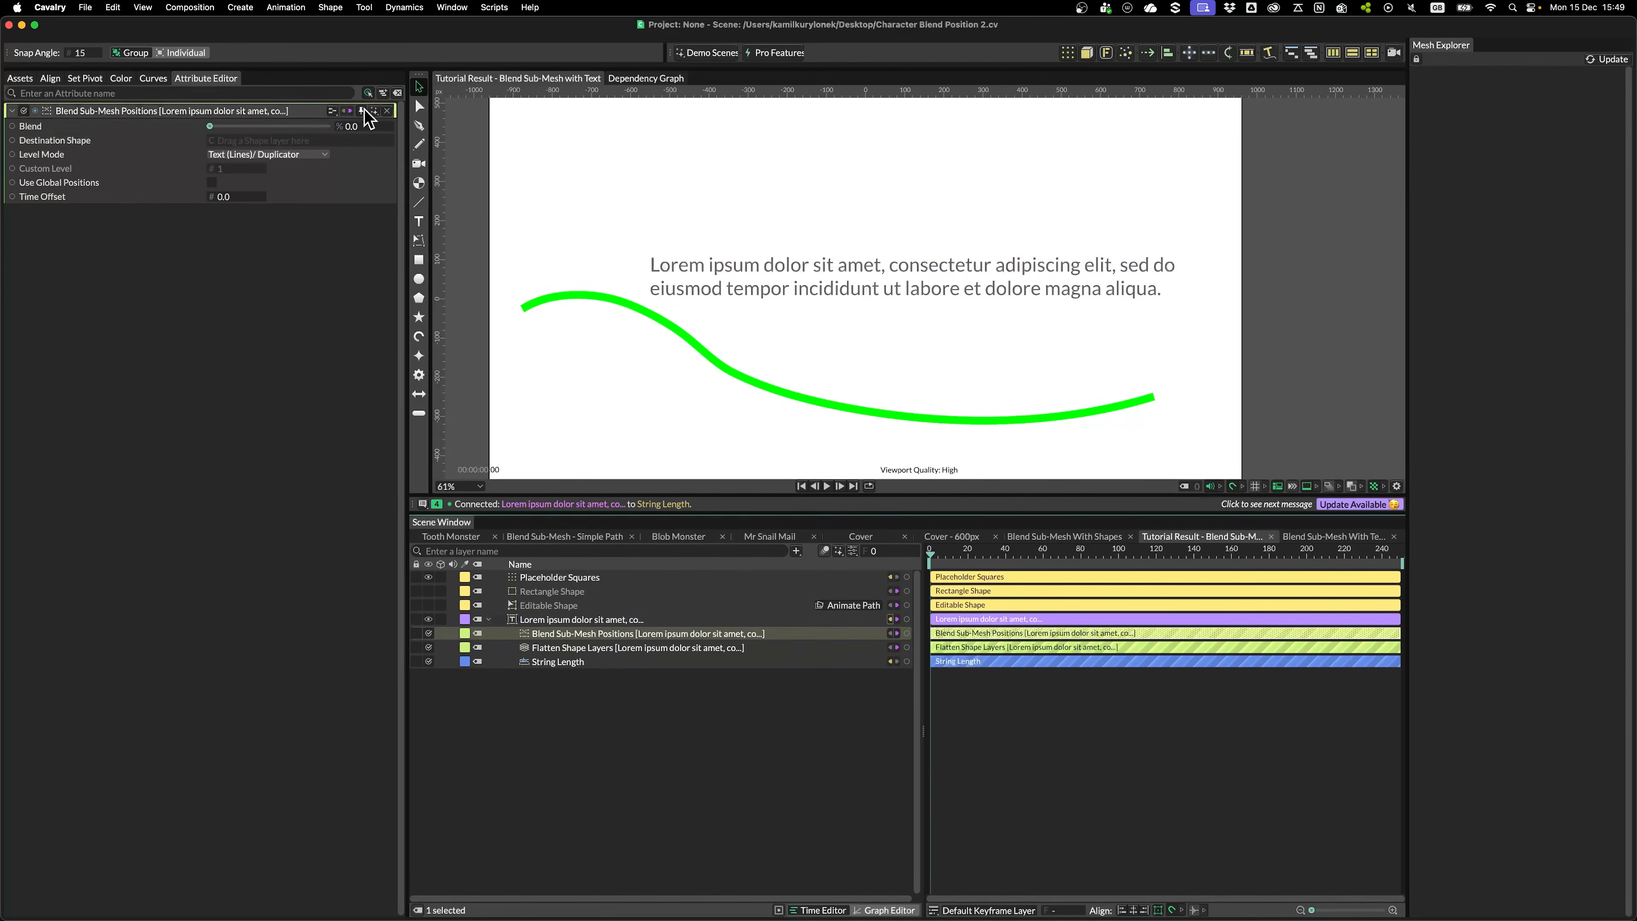
left_click_drag(562, 581, 258, 140)
Set the Blend Sub-Mesh Positions Level Mode to Custom and raise Blend to 100
left_click(311, 154)
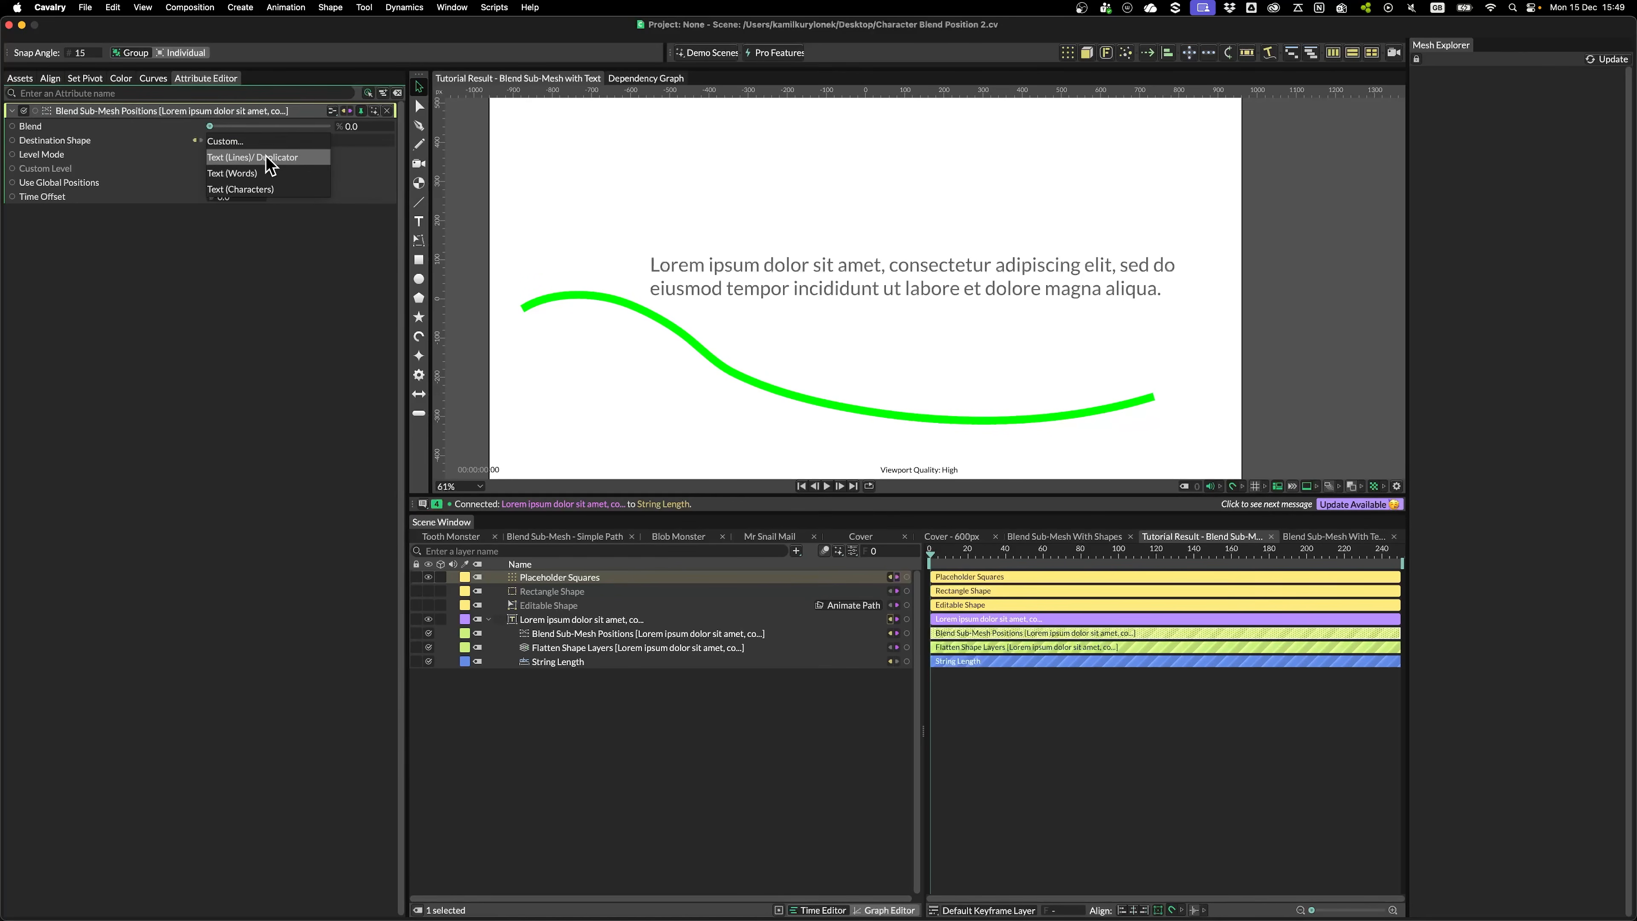
left_click(237, 141)
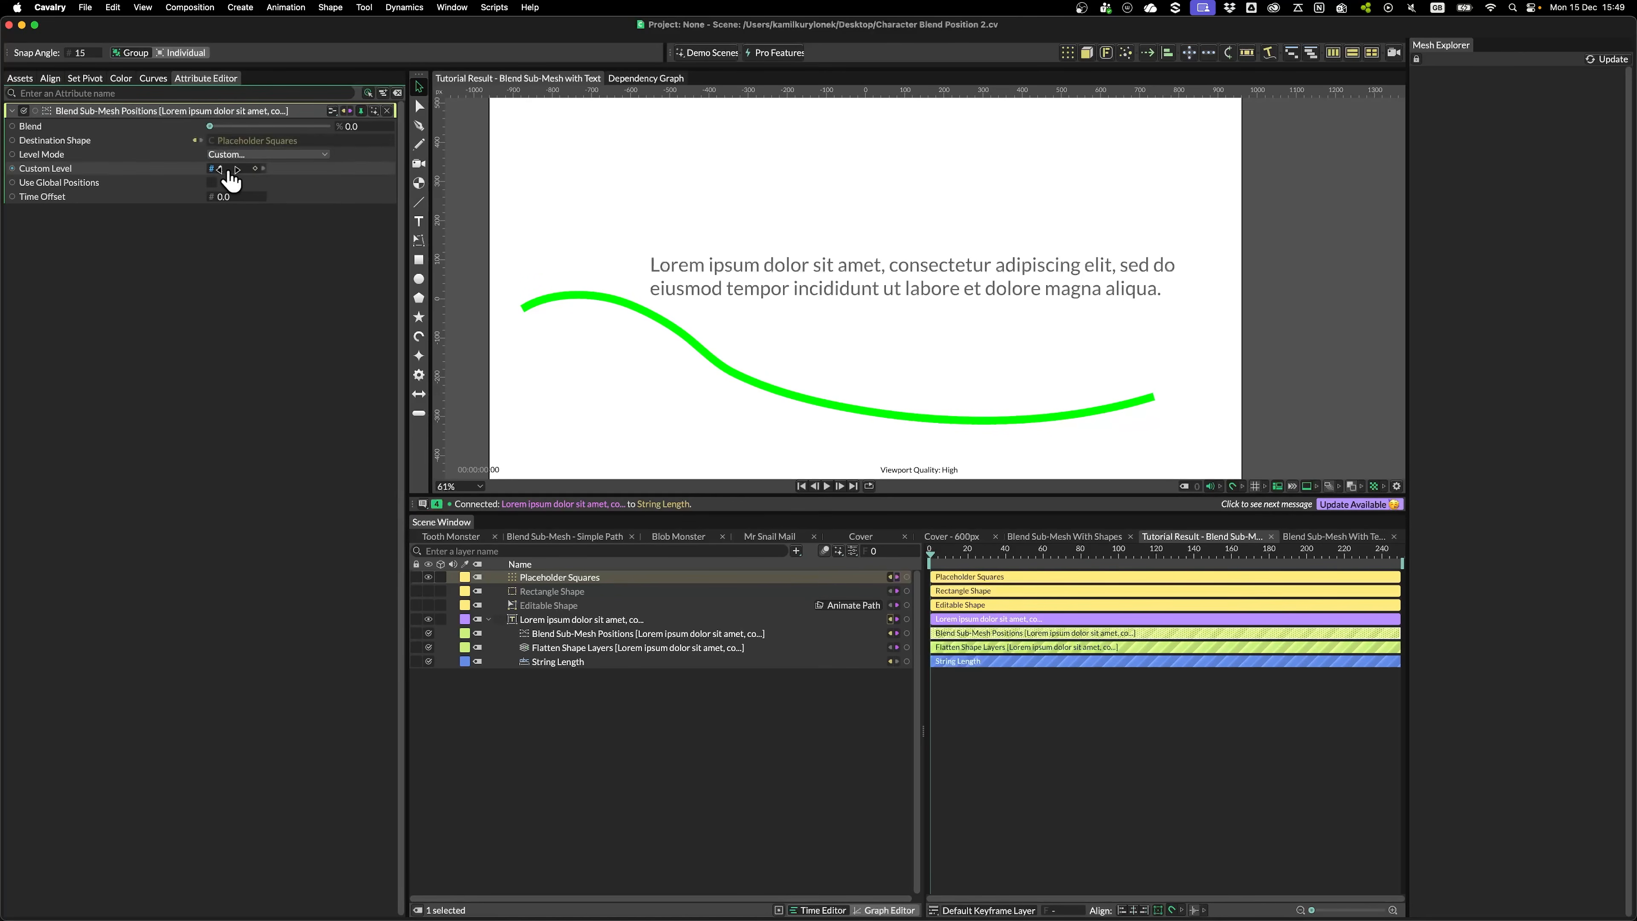
left_click_drag(215, 125, 373, 129)
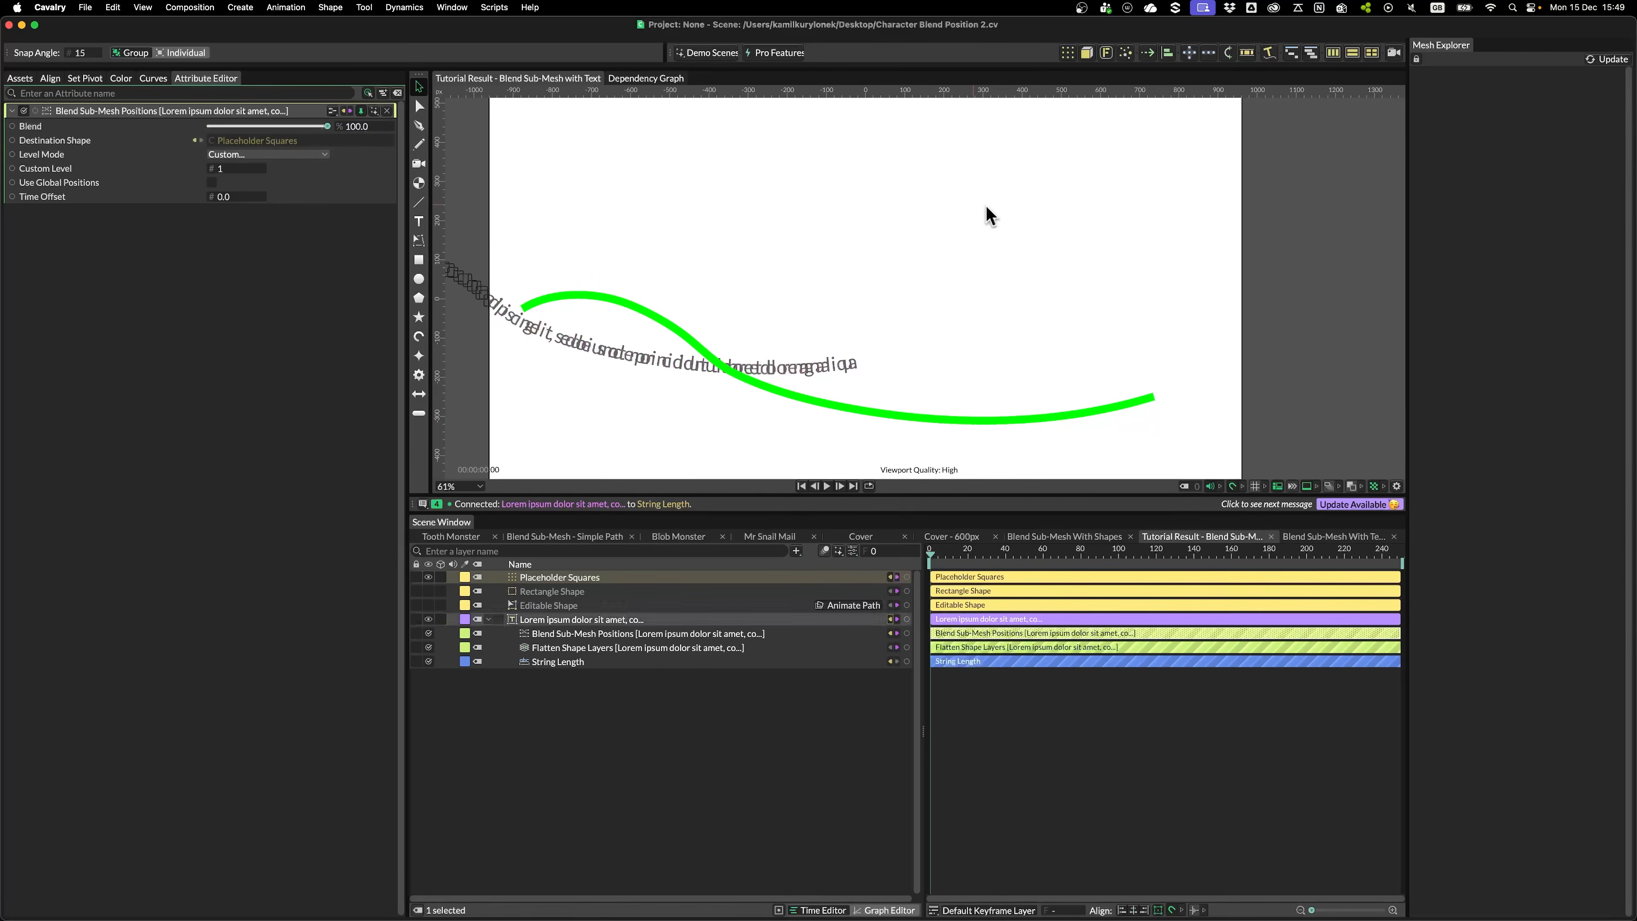
Enable Use Global Positions on the text's Blend Sub-Mesh Positions deformer, scrub Blend back to 100, and select the text layer
left_click(551, 619)
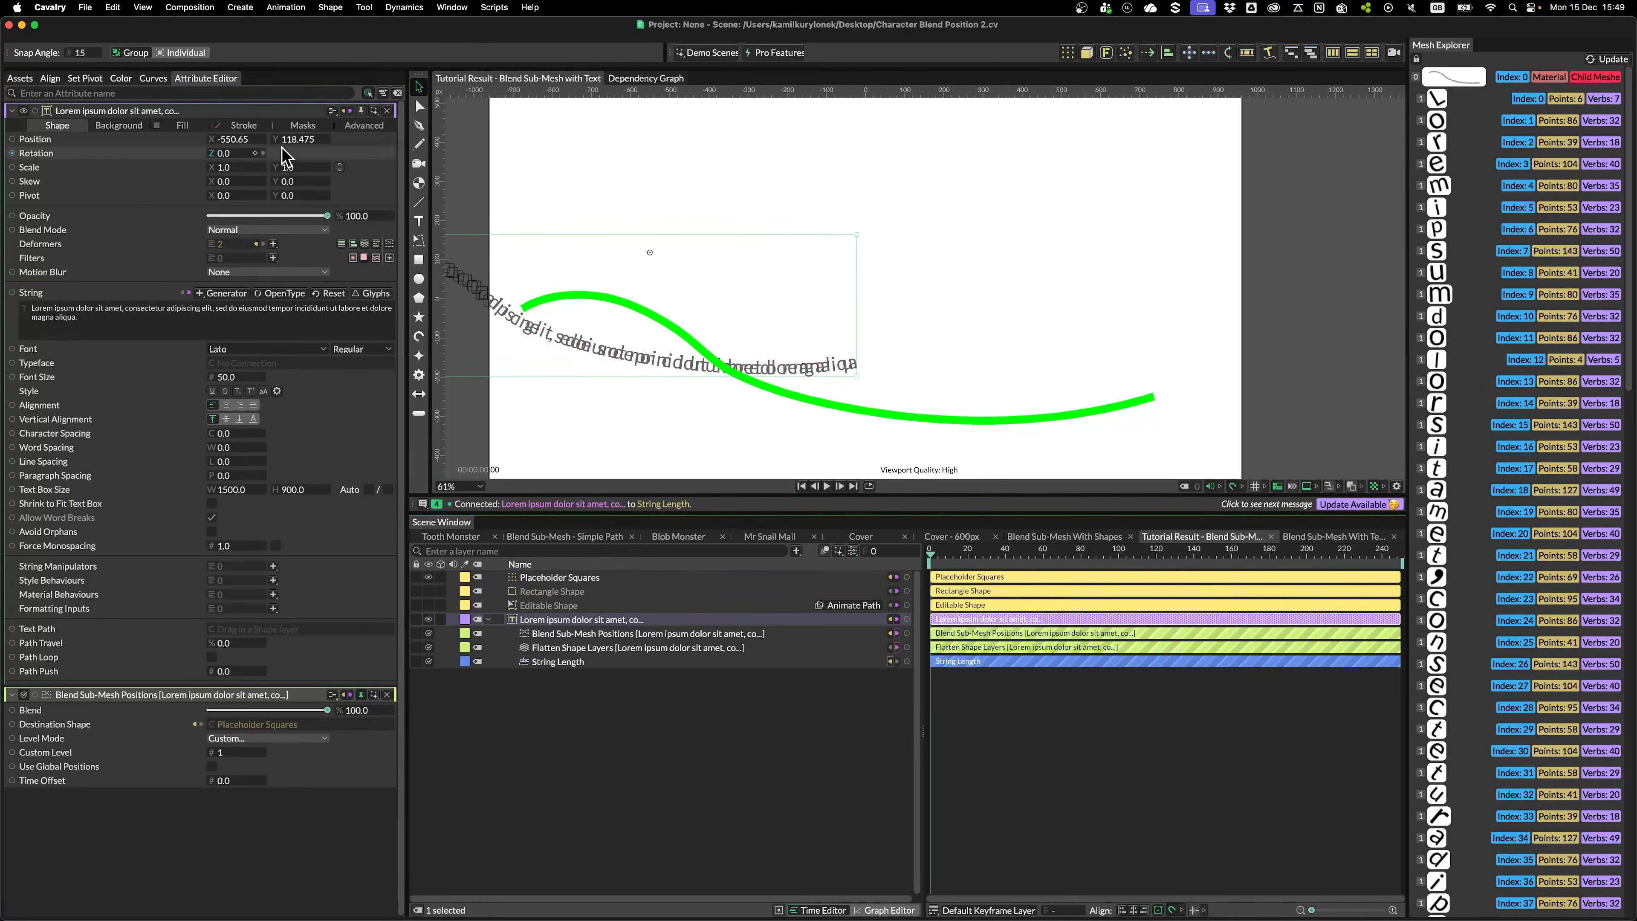
left_click(538, 606)
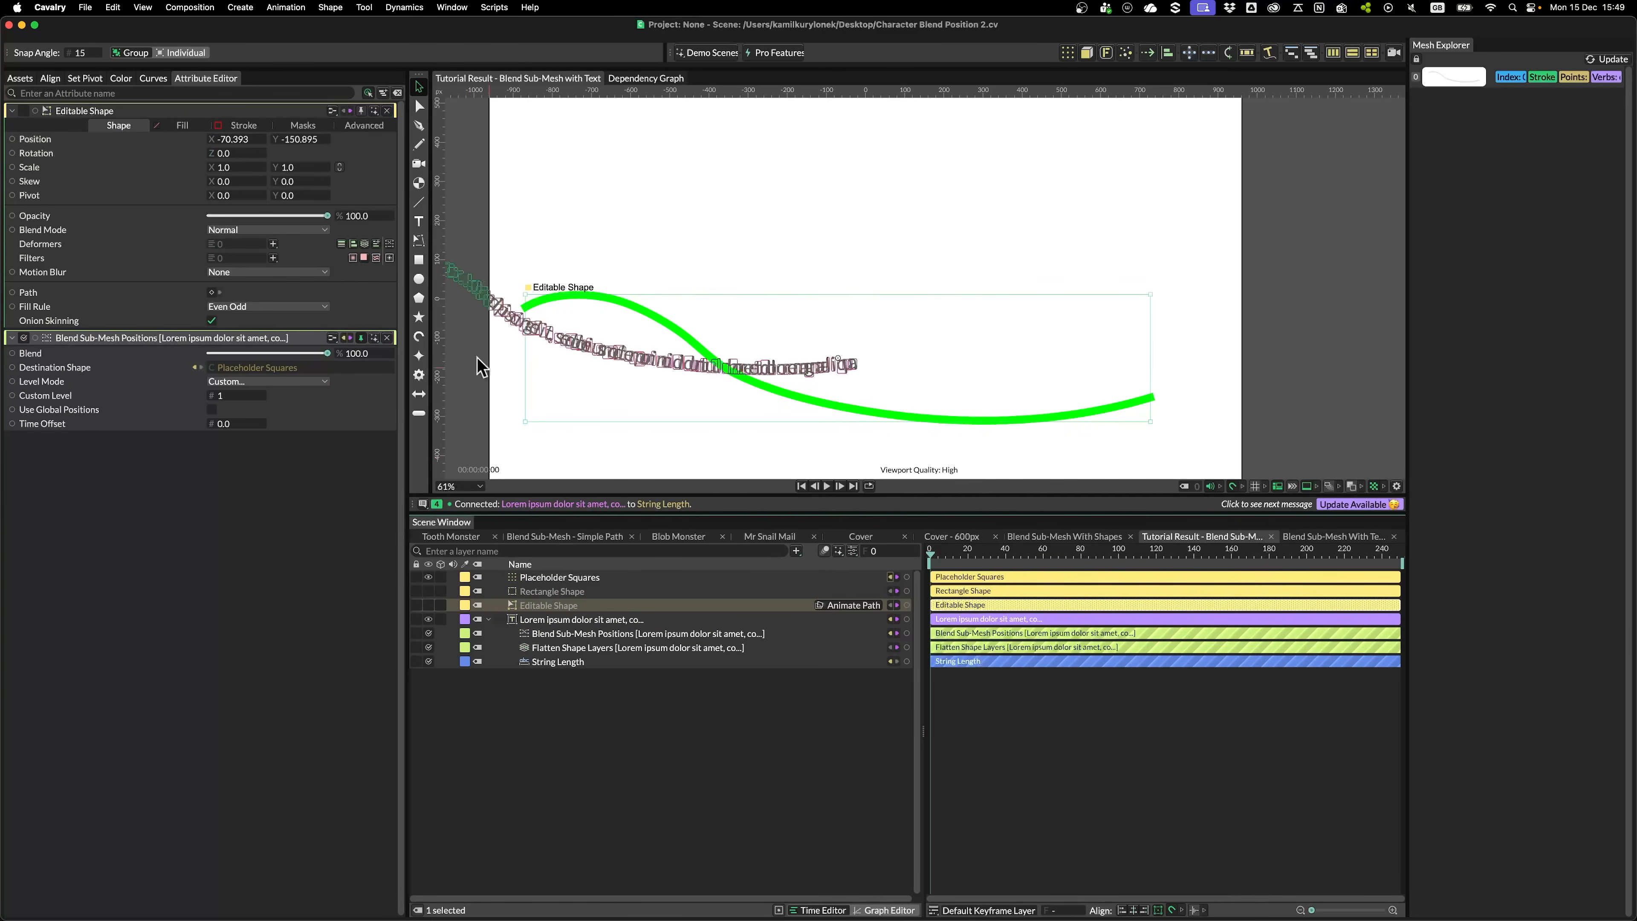
left_click(211, 409)
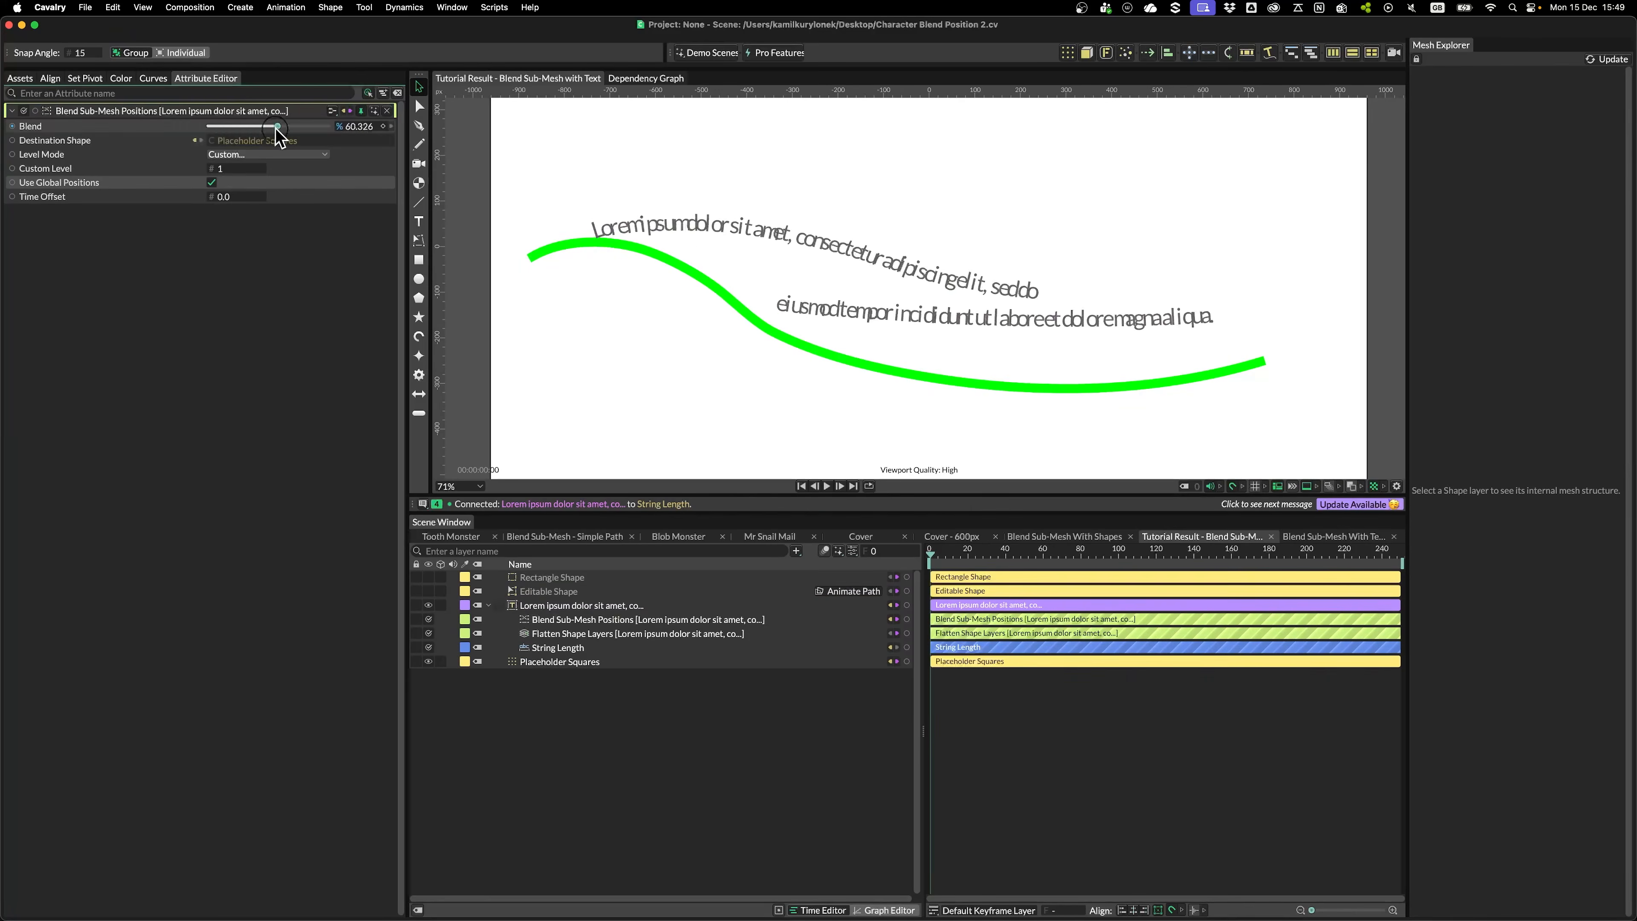
left_click_drag(274, 126, 335, 131)
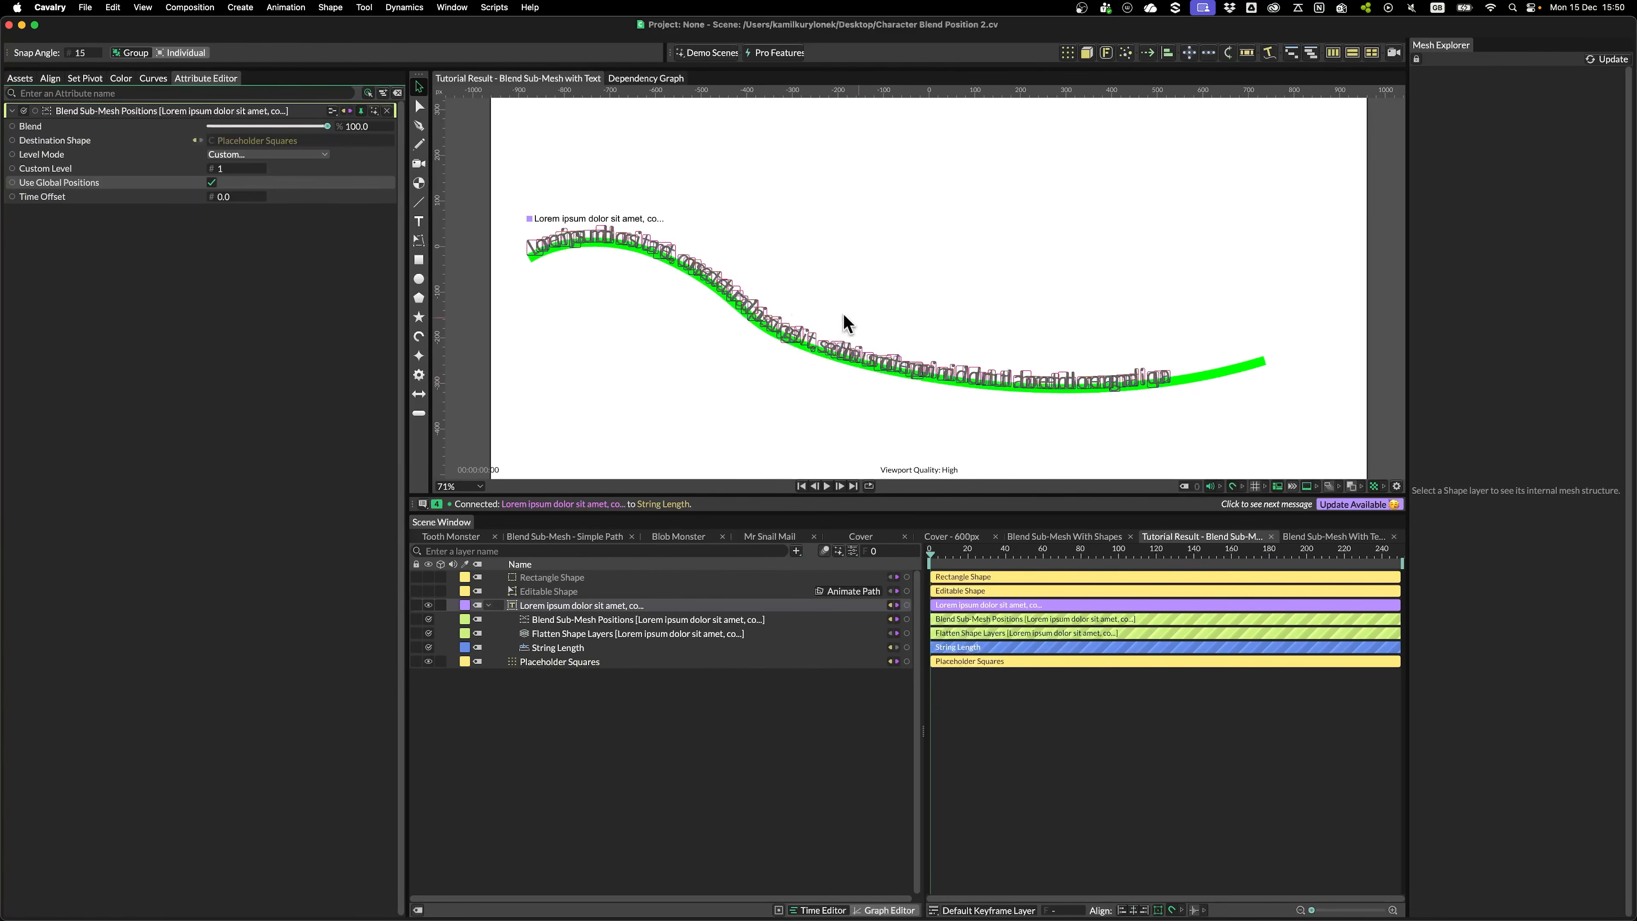
left_click(561, 605)
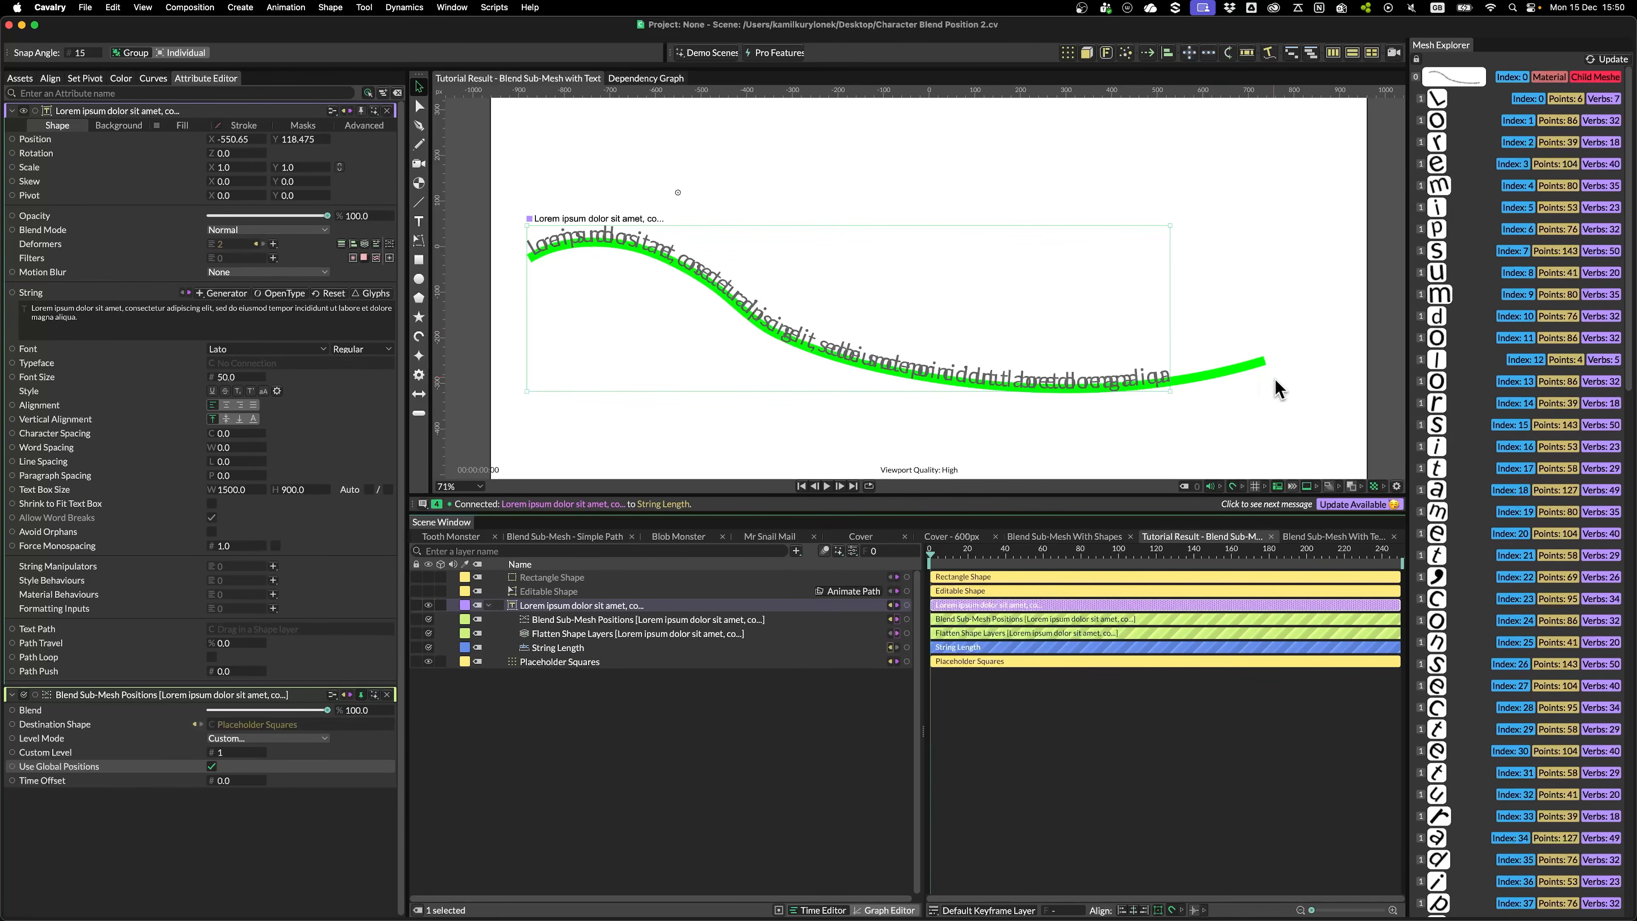
Lower the Placeholder Squares' Count to 105 so each text character has its own square
left_click(559, 660)
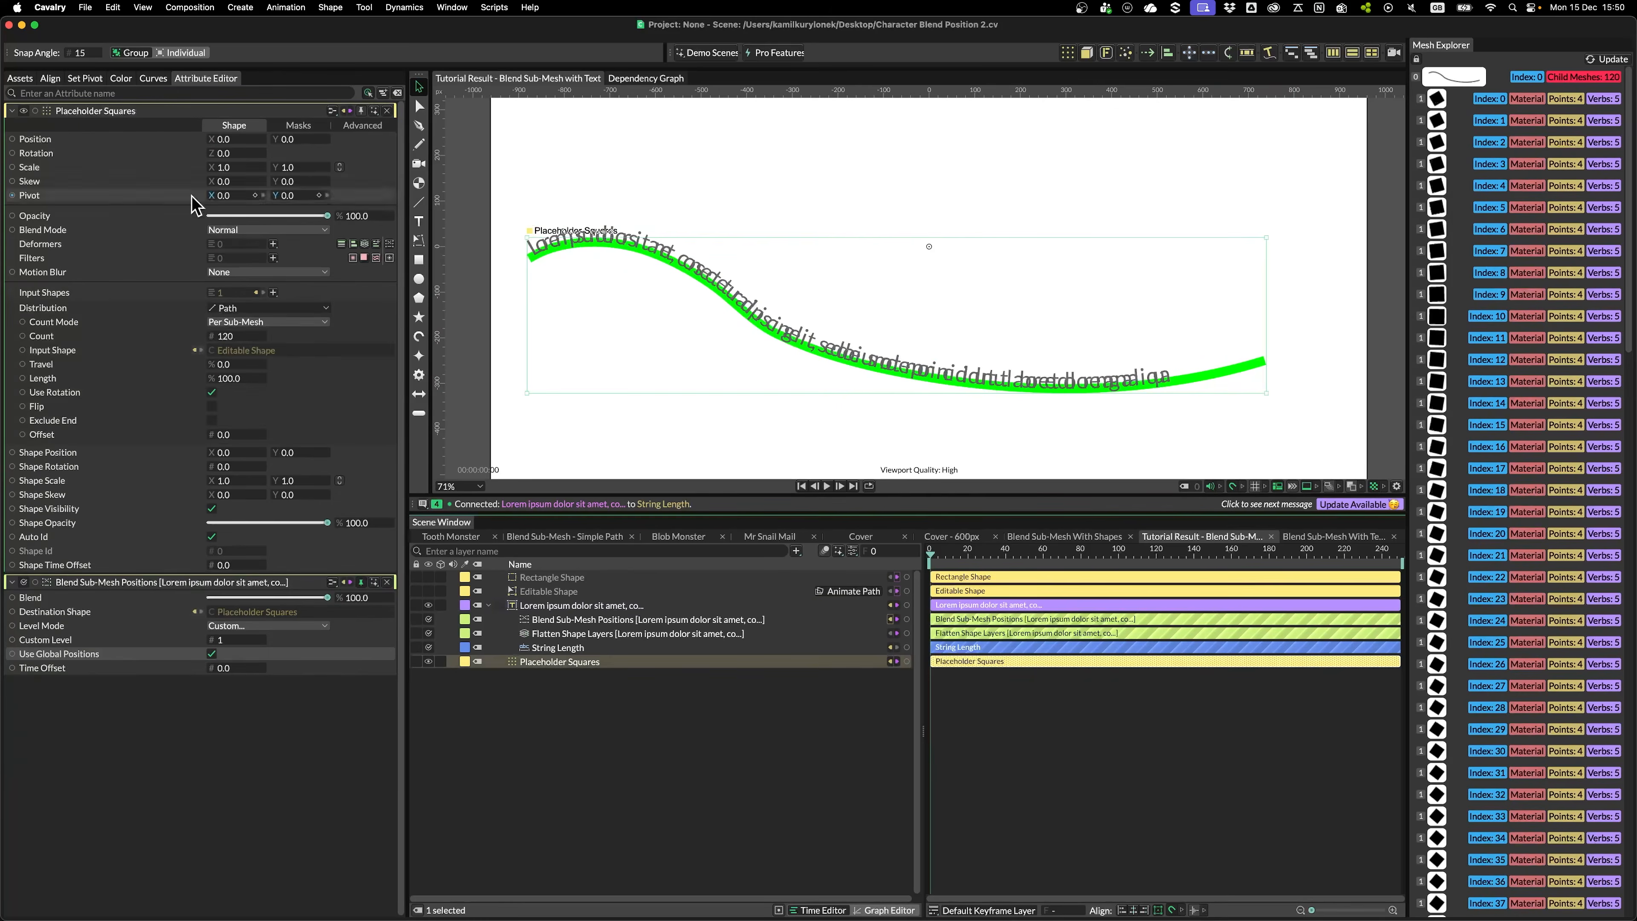
left_click(225, 336)
key("shift+Down")
key("shift+Down")
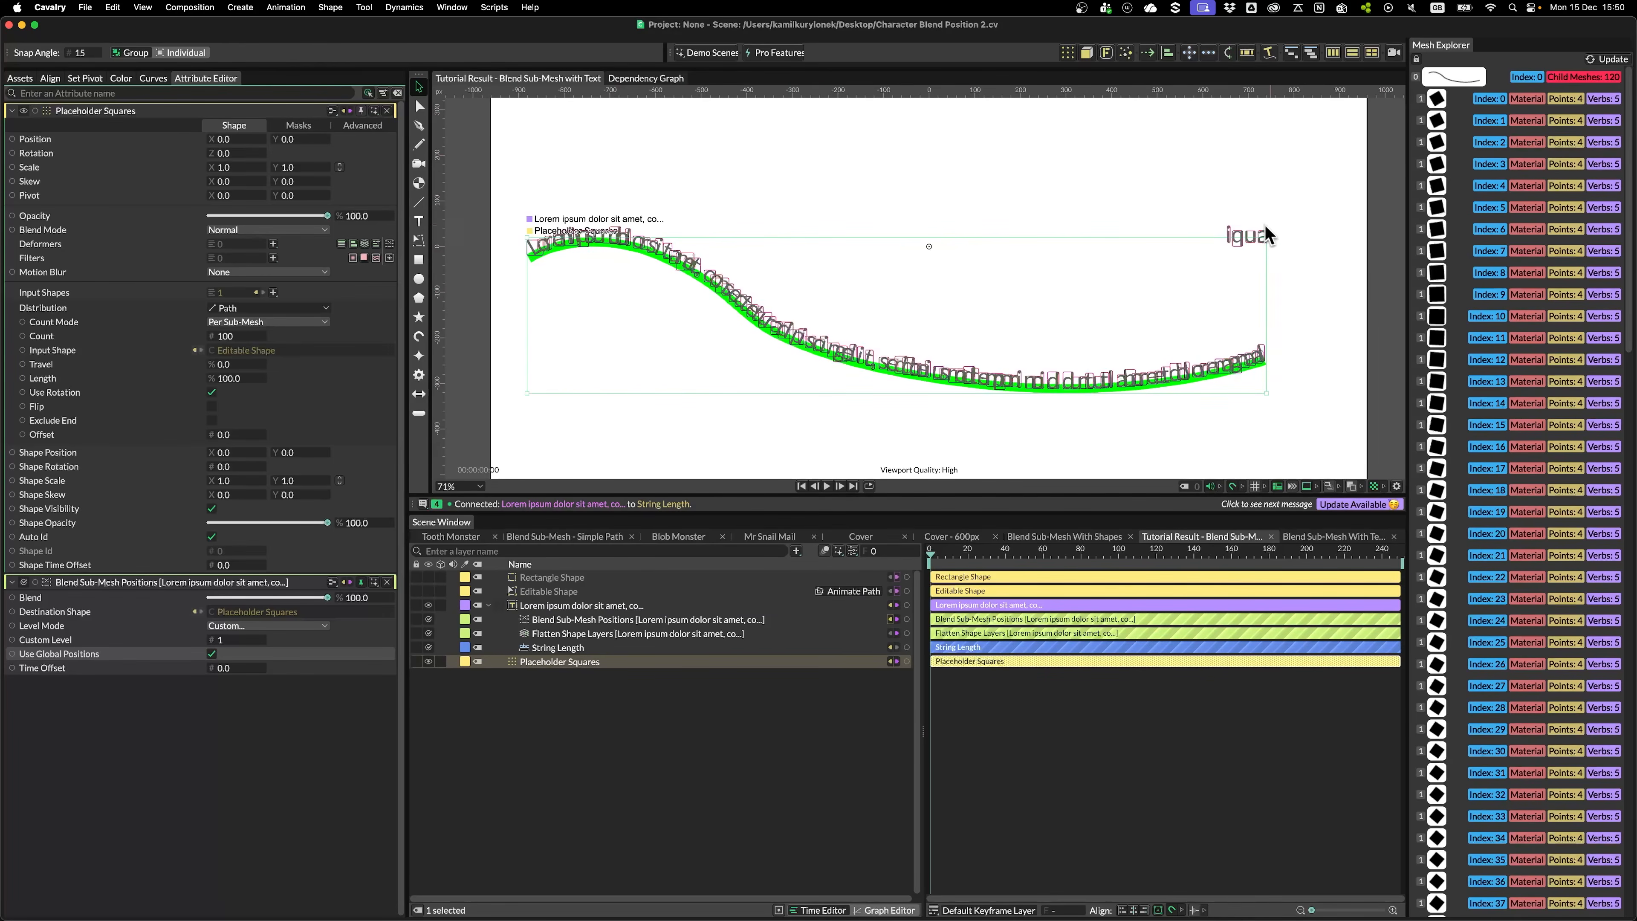
key("Up")
key("Up")
key("Up")
key("Up")
key("Up")
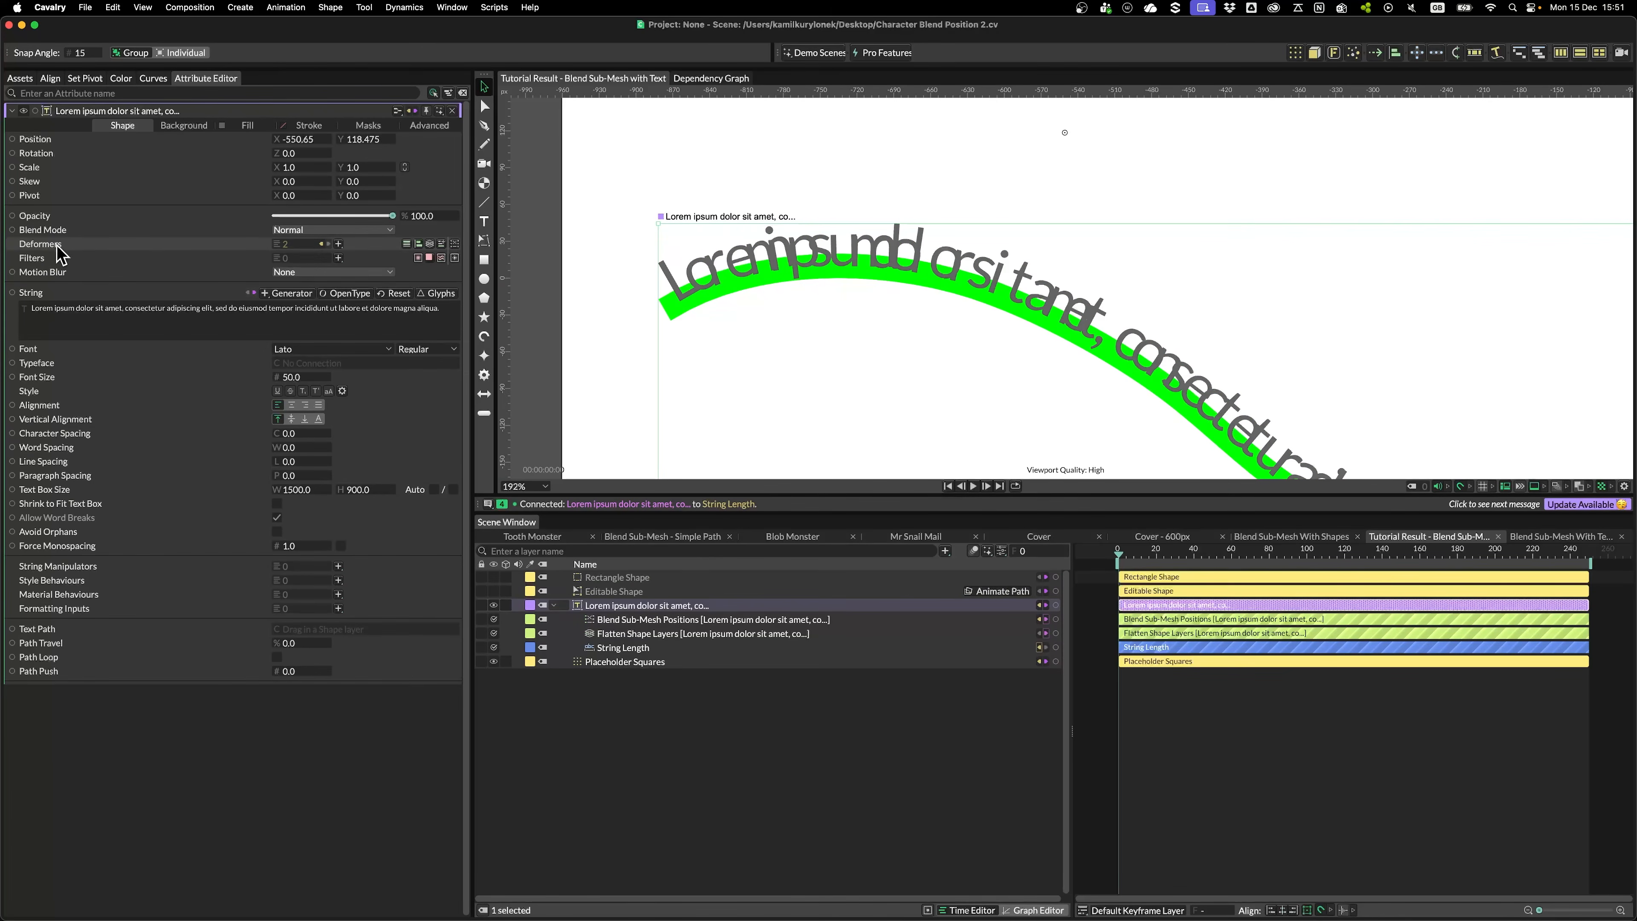
Add a Sub-Mesh deformer to the text layer and try offsetting the characters with its Position values
left_click(339, 244)
mouse_move(623, 605)
left_mouse_down()
mouse_move(619, 627)
mouse_move(605, 621)
left_mouse_up()
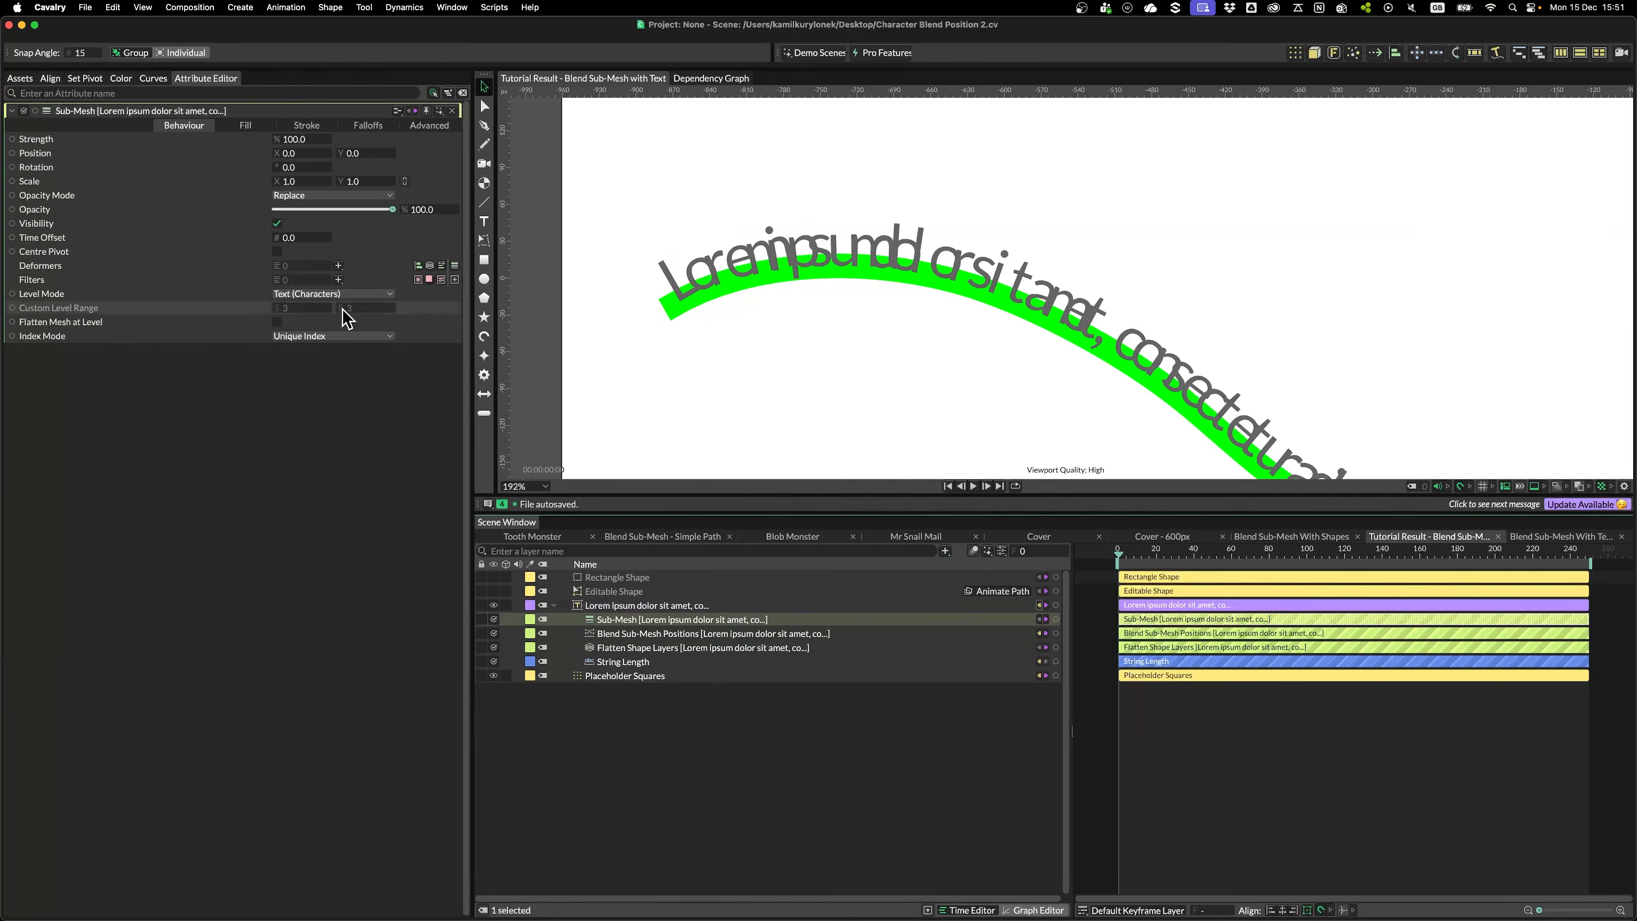
left_click_drag(341, 153, 339, 186)
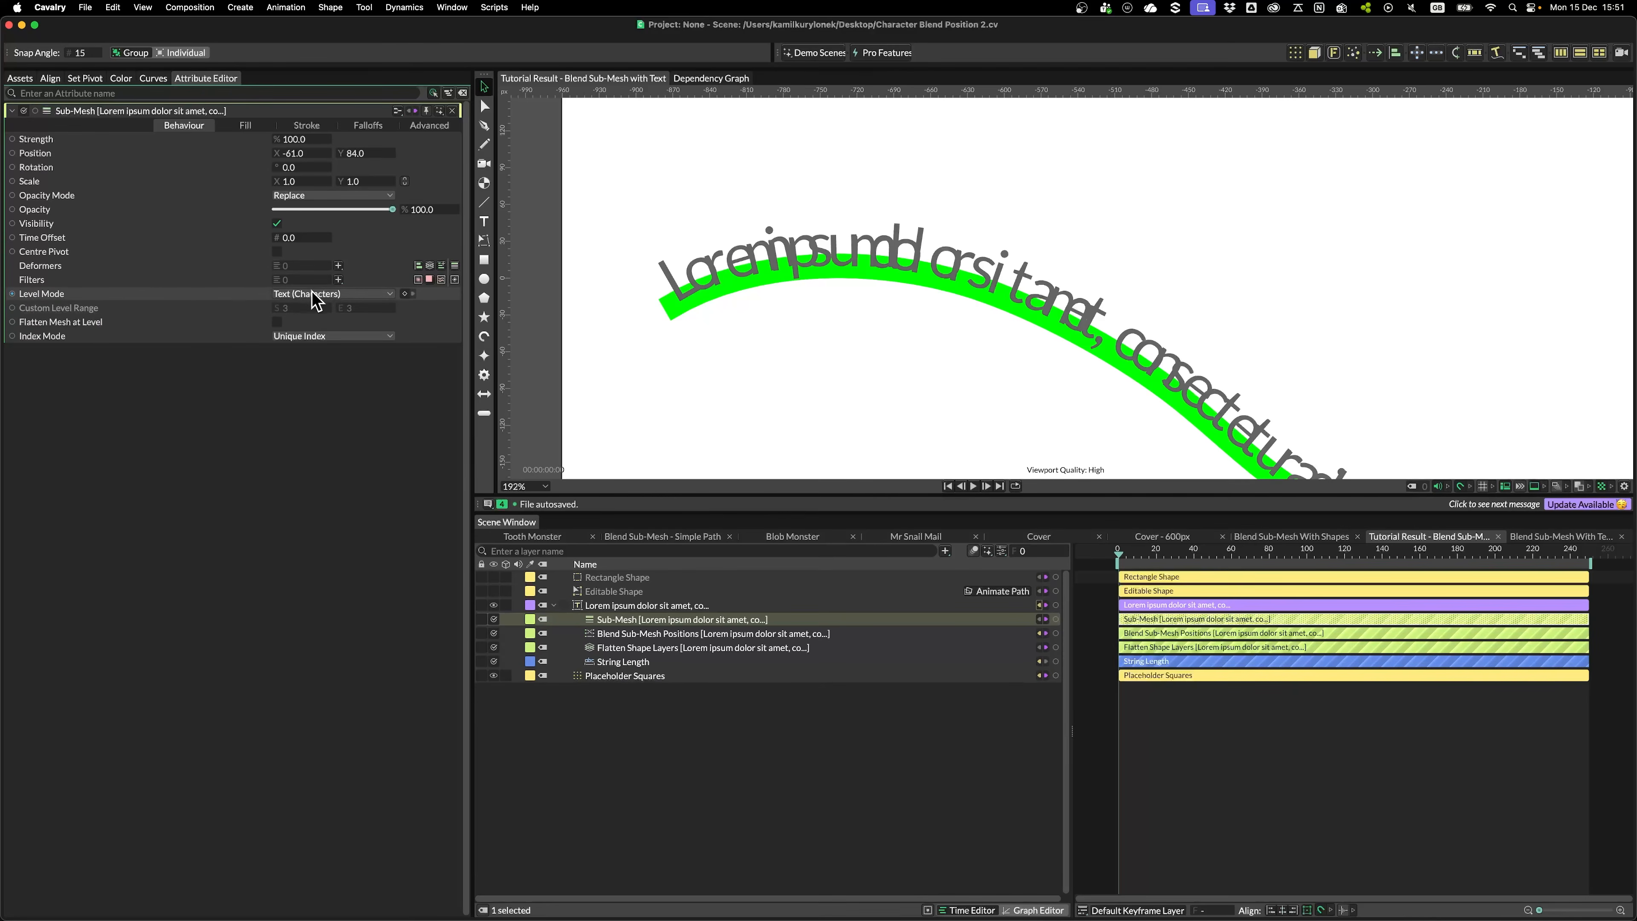
Examine the text layer's mesh hierarchy in the Mesh Explorer to see which level holds the characters
left_click(661, 605)
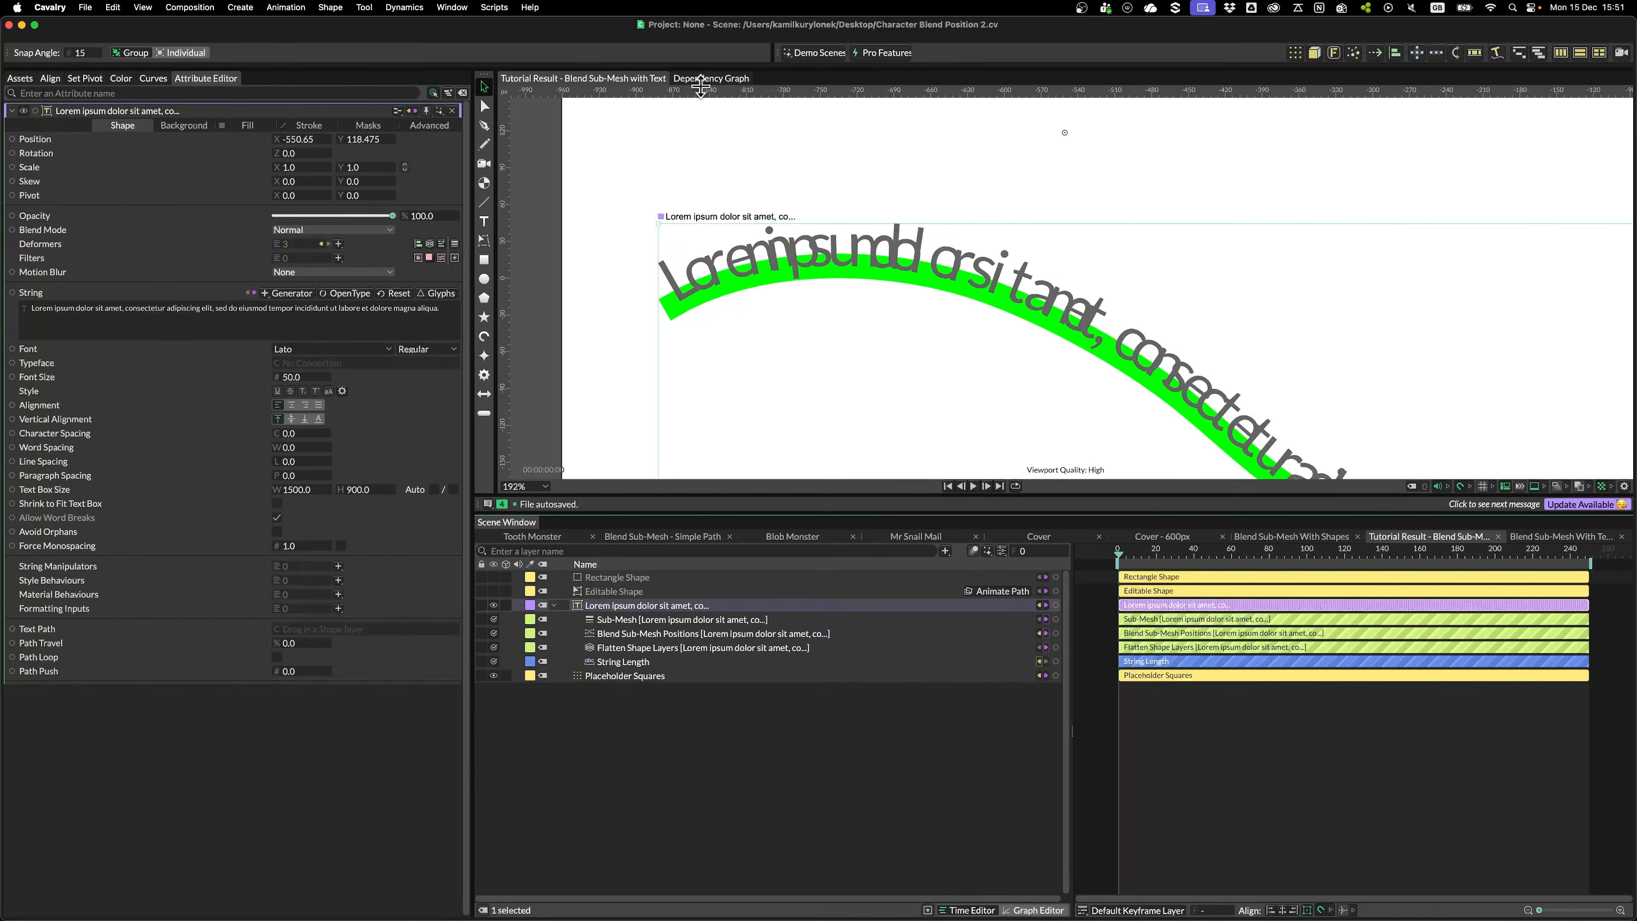
left_click(435, 10)
left_click(477, 276)
left_click_drag(705, 322, 1177, 209)
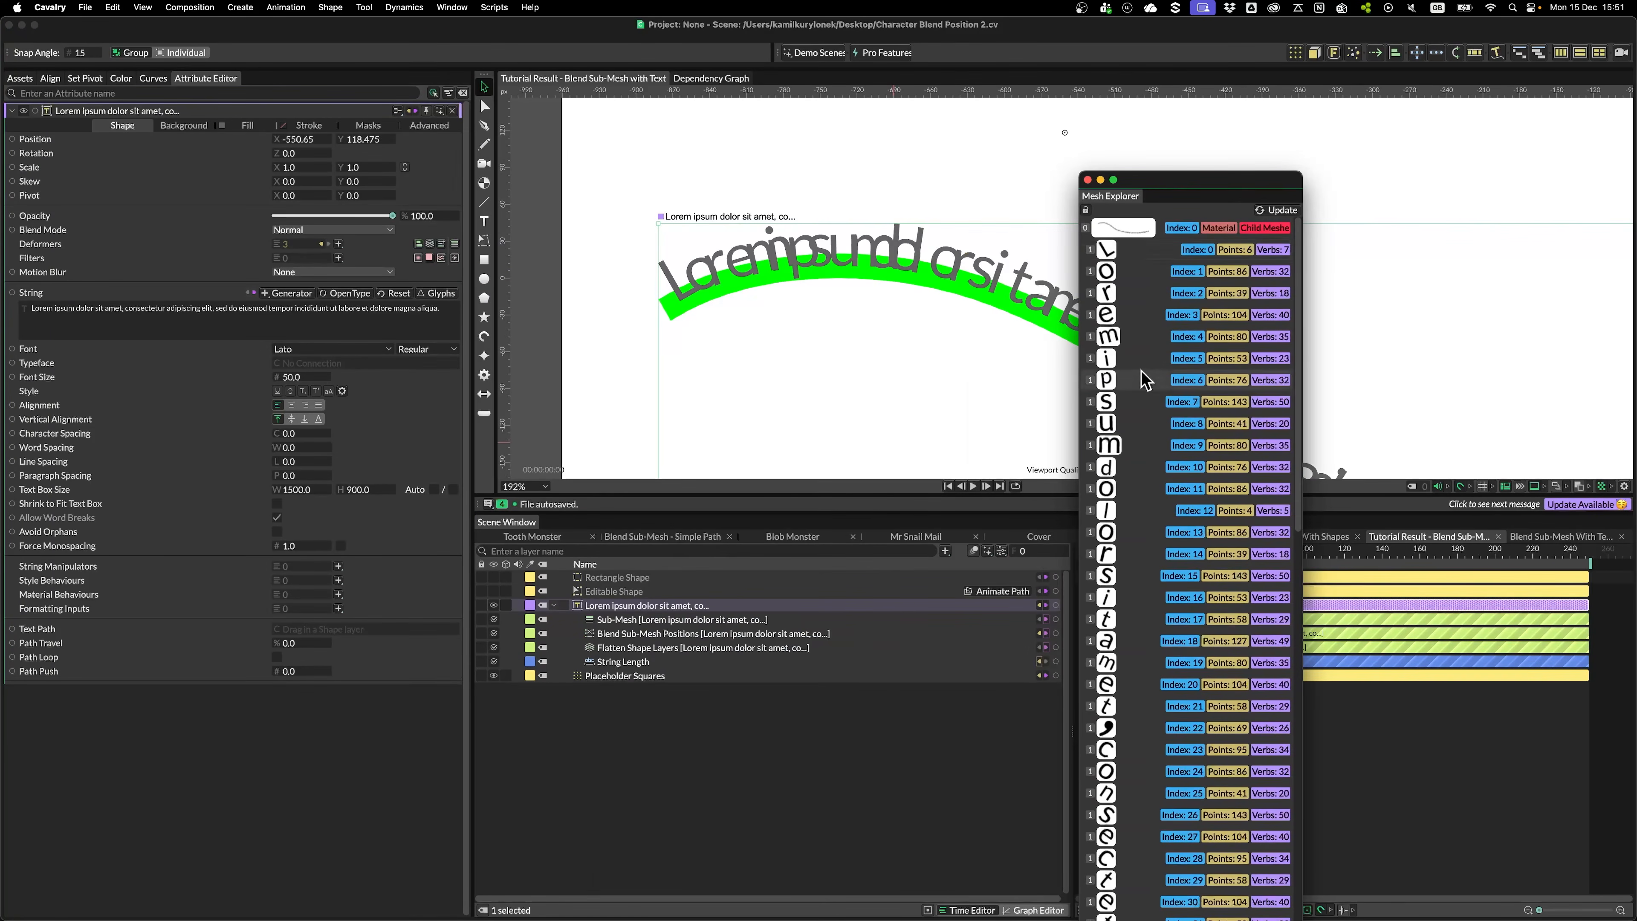
left_click(1087, 180)
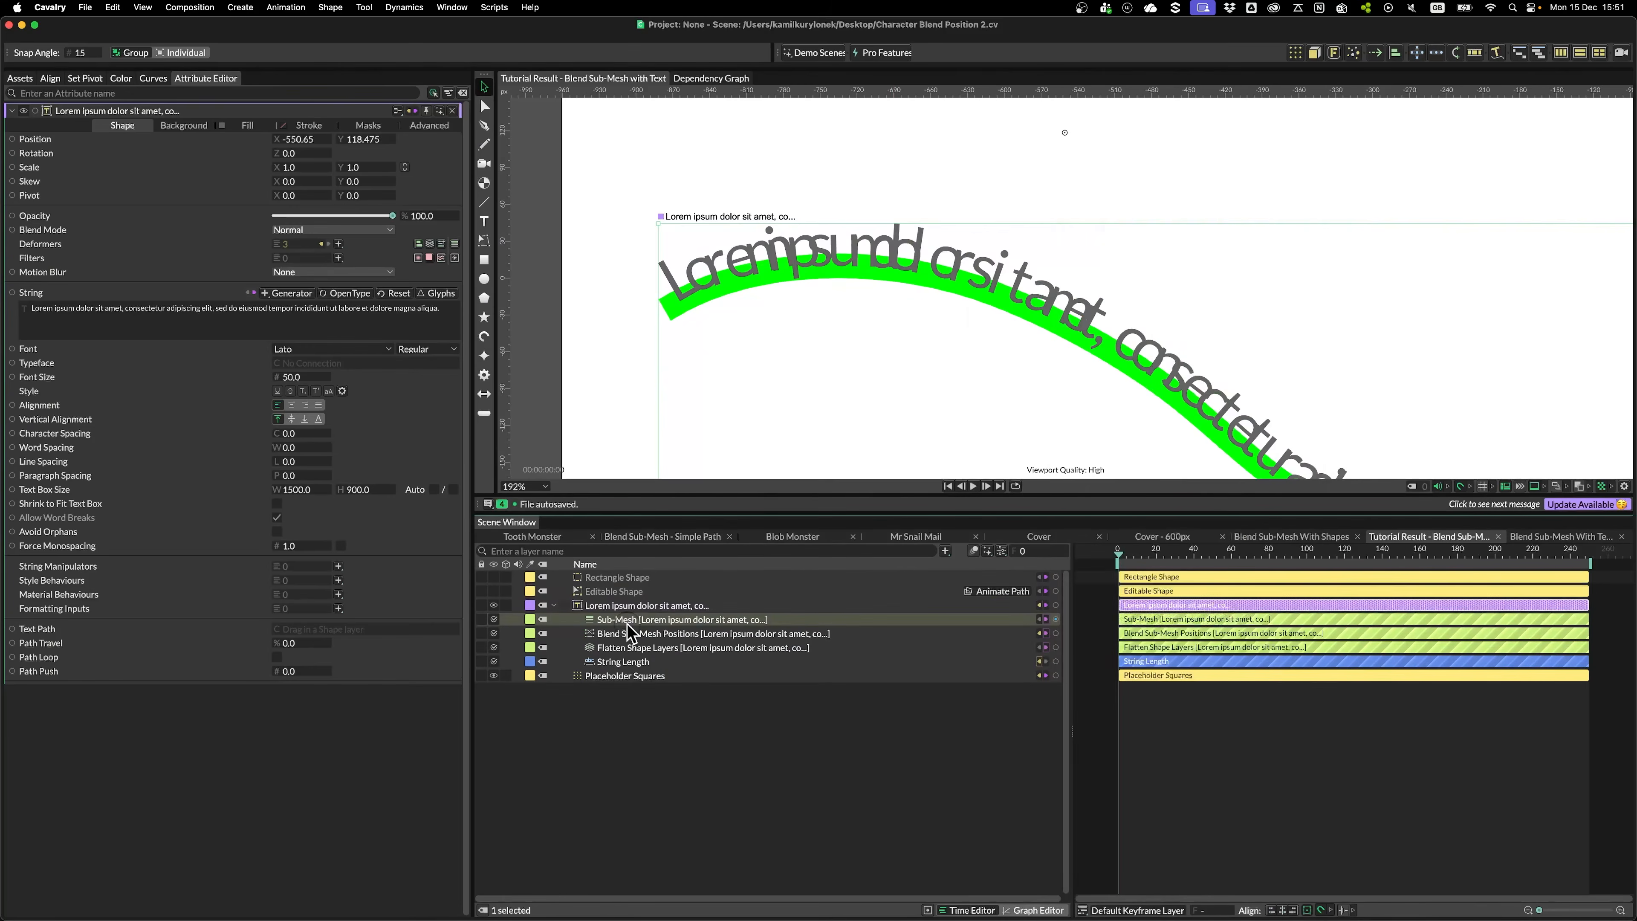
Set the Sub-Mesh deformer's Level Mode to Custom with a Custom Level Range of 1 to 1
left_click(628, 620)
left_click(319, 294)
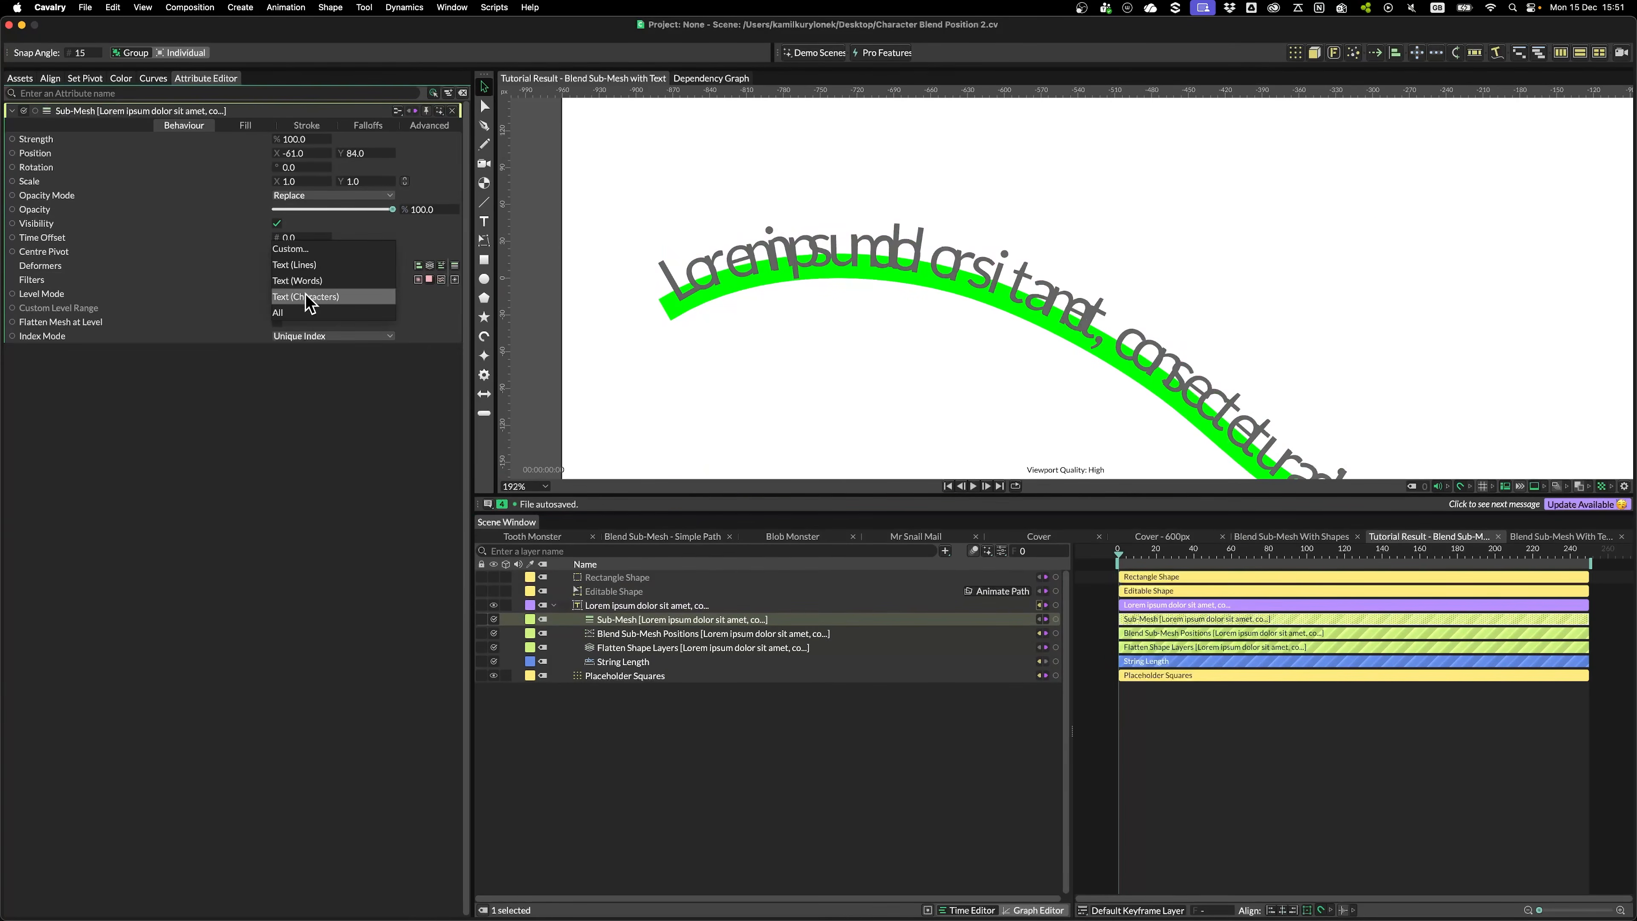
left_click(290, 249)
left_click(305, 308)
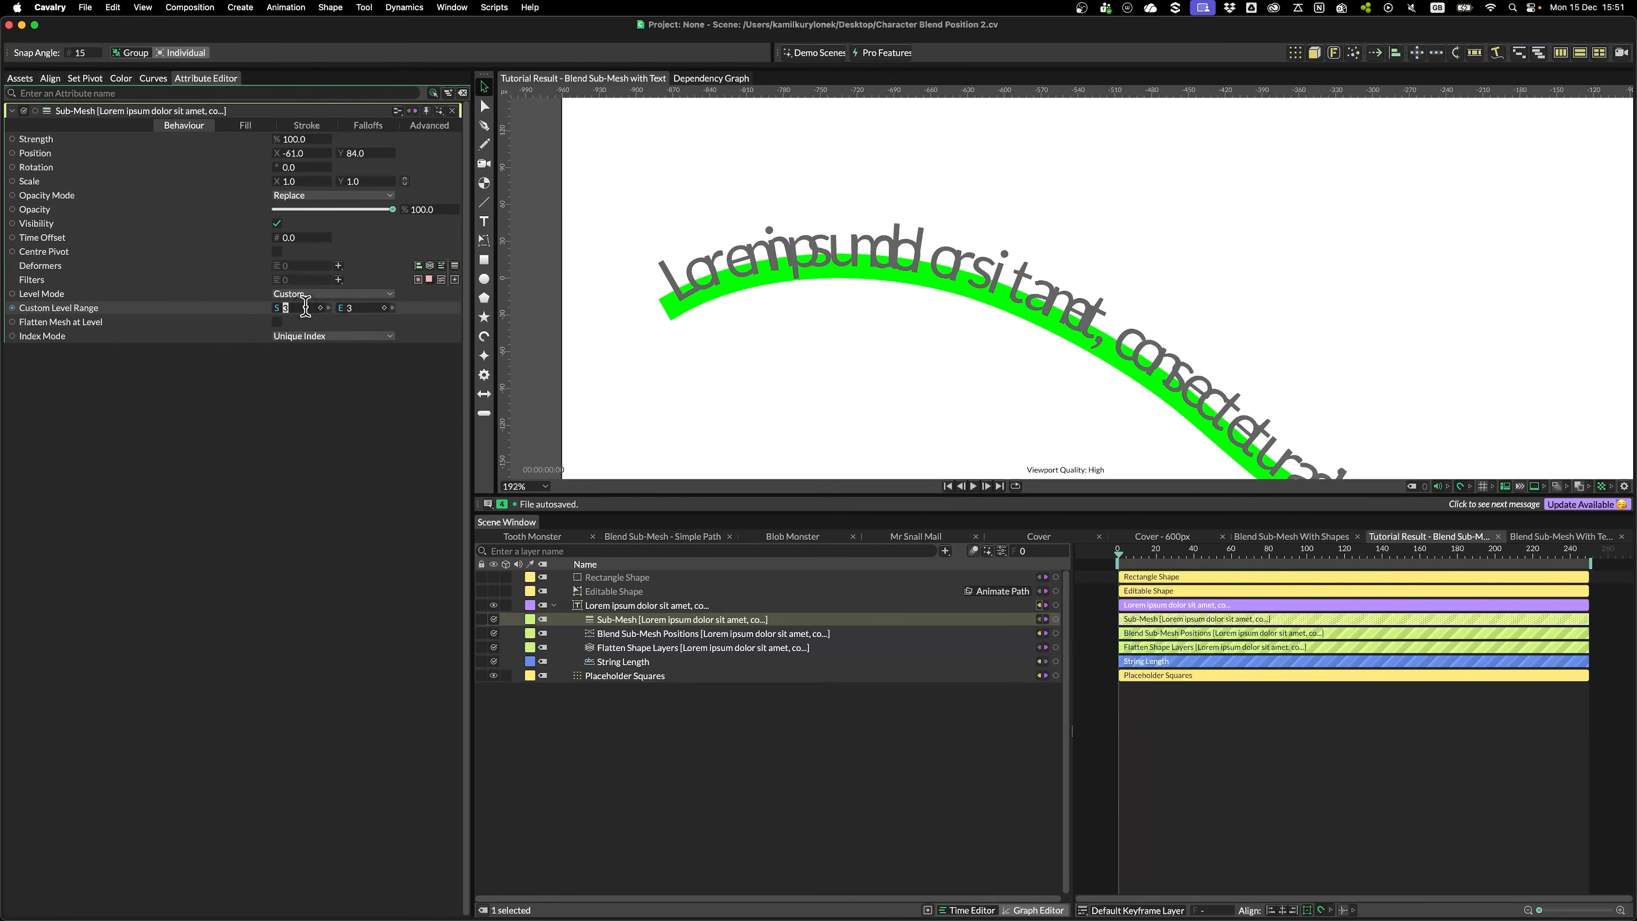
type("1")
key("Tab")
type("1")
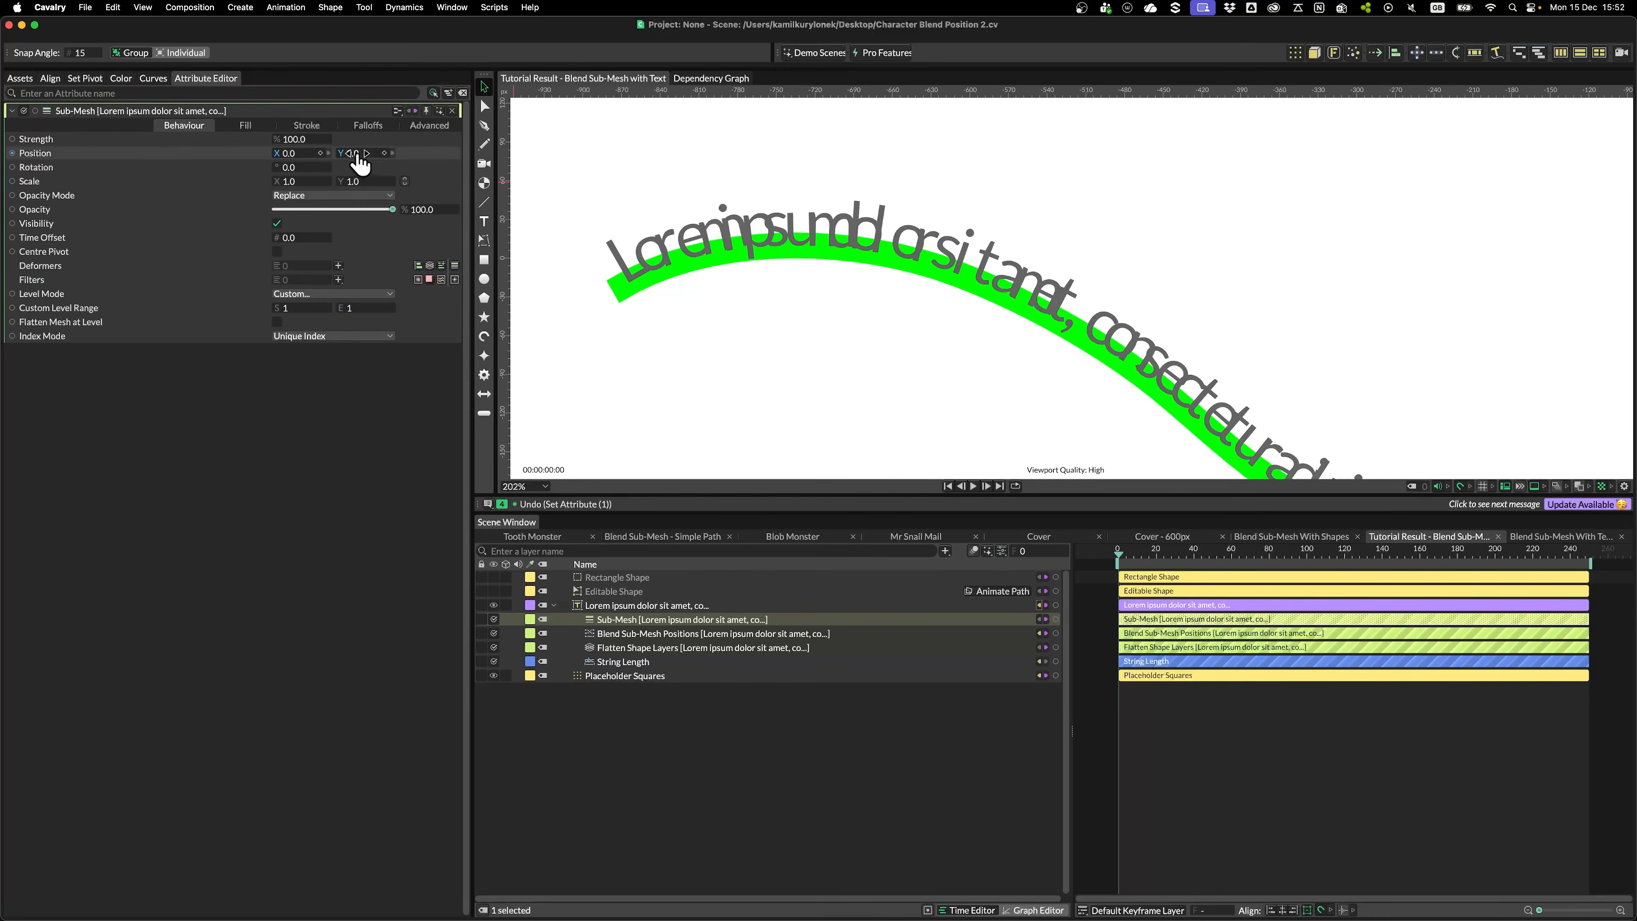
Offset the characters against the path by setting the Sub-Mesh Position to about X -14, Y -9
mouse_move(357, 154)
left_mouse_down()
mouse_move(381, 153)
mouse_move(361, 154)
left_mouse_up()
left_click_drag(366, 162, 358, 161)
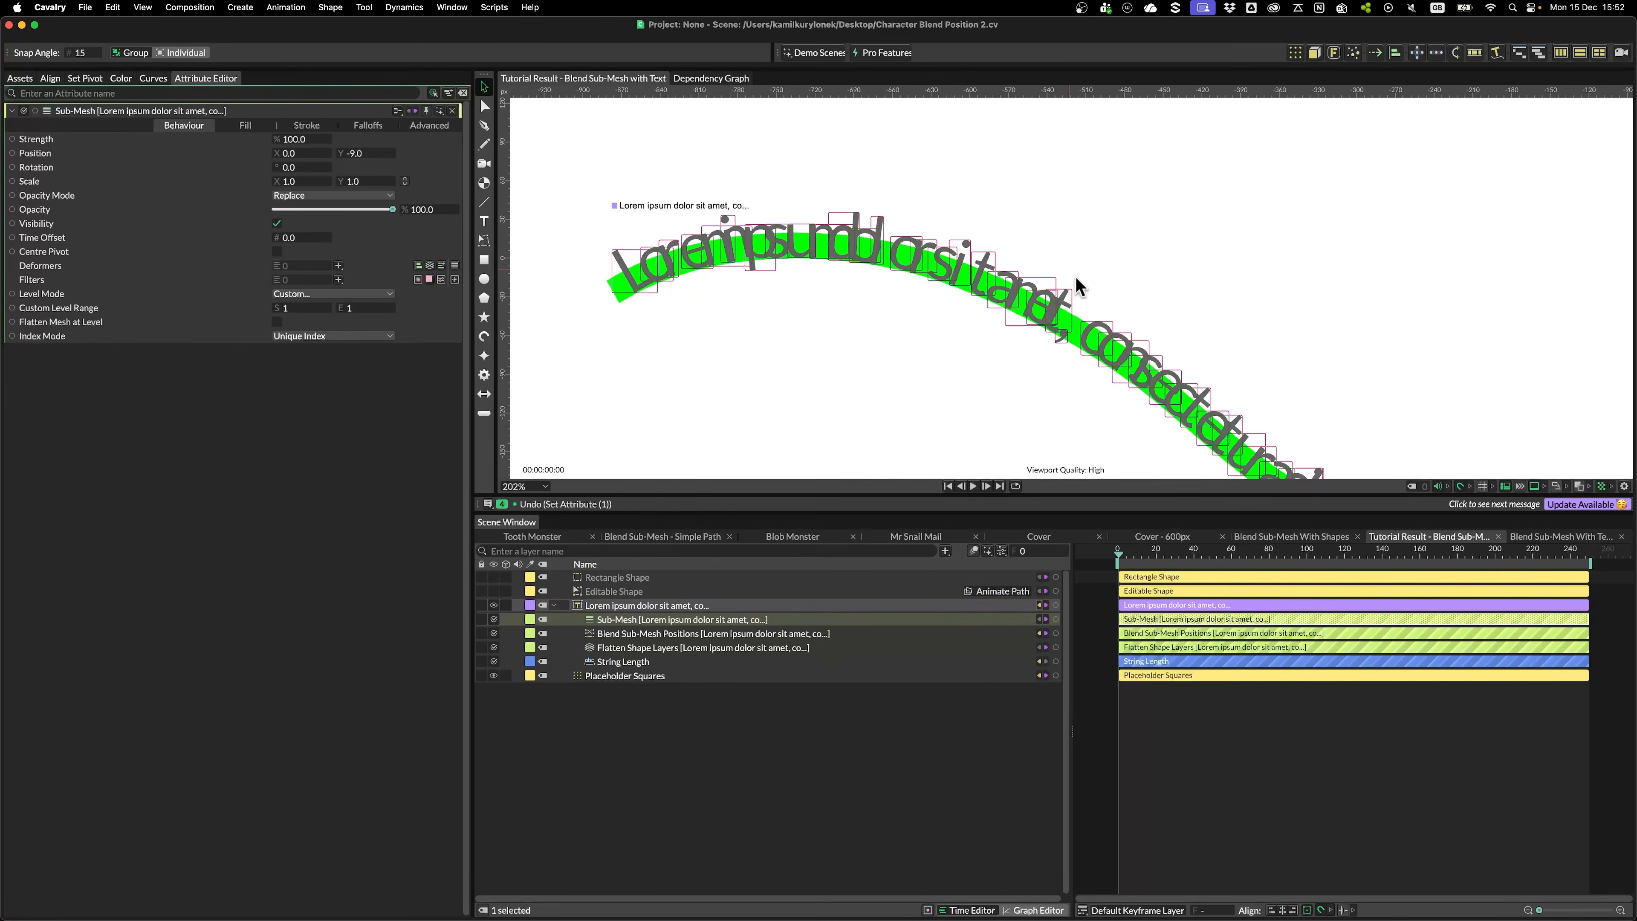
left_click_drag(292, 155, 286, 154)
scroll(670, 339, "up", 5)
left_click_drag(642, 300, 927, 426)
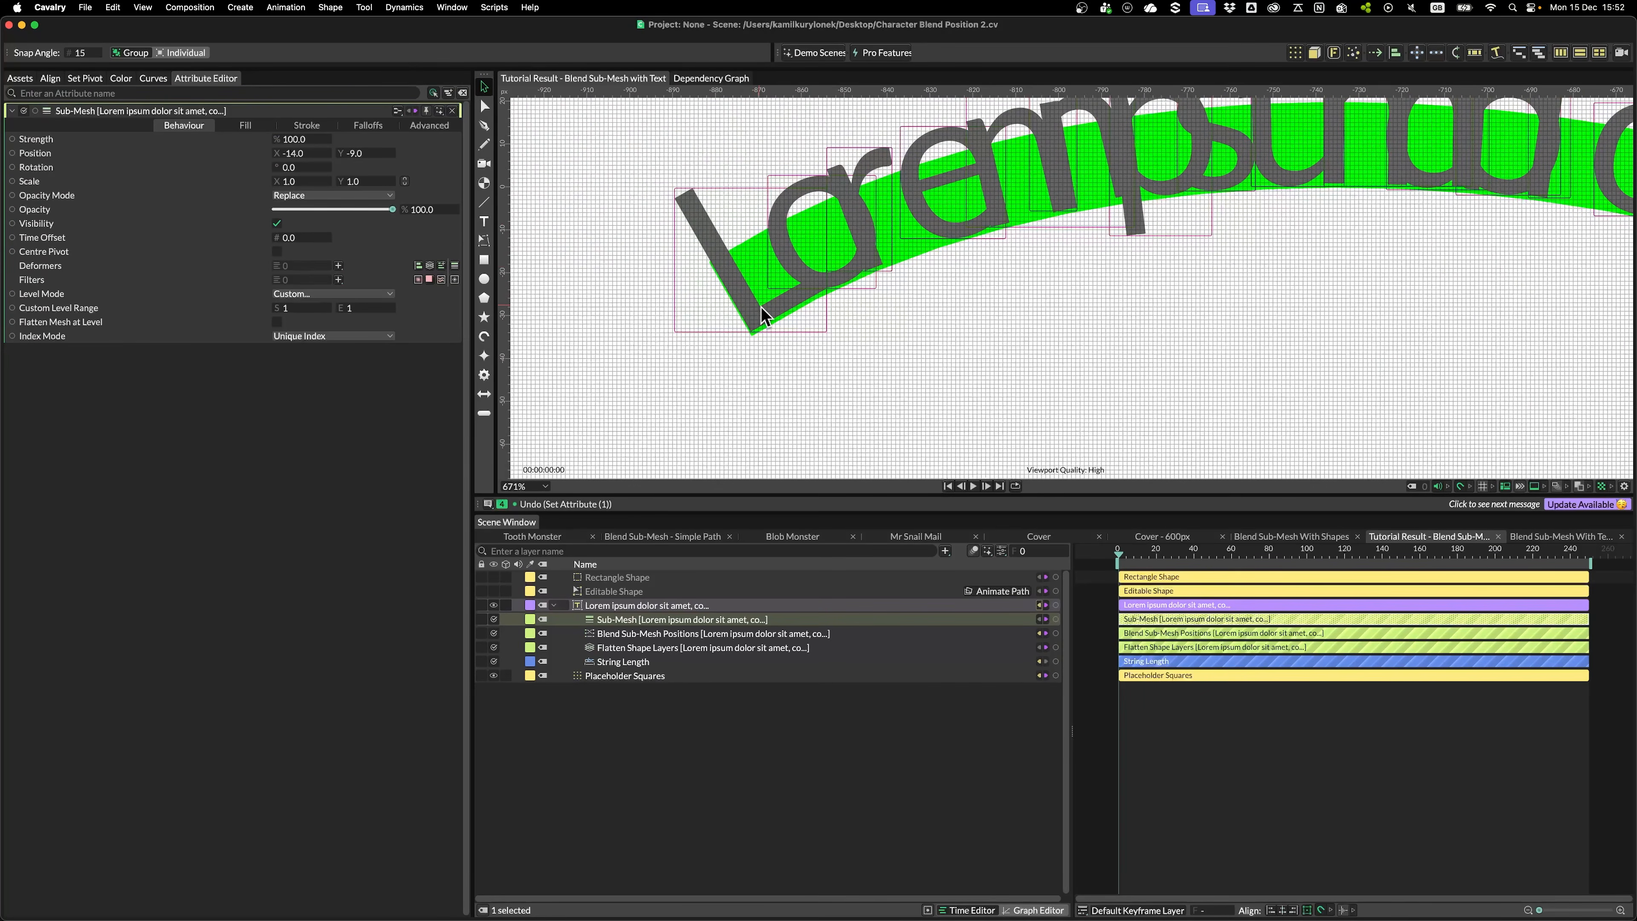
scroll(961, 358, "down", 6)
left_click_drag(1240, 441, 1129, 417)
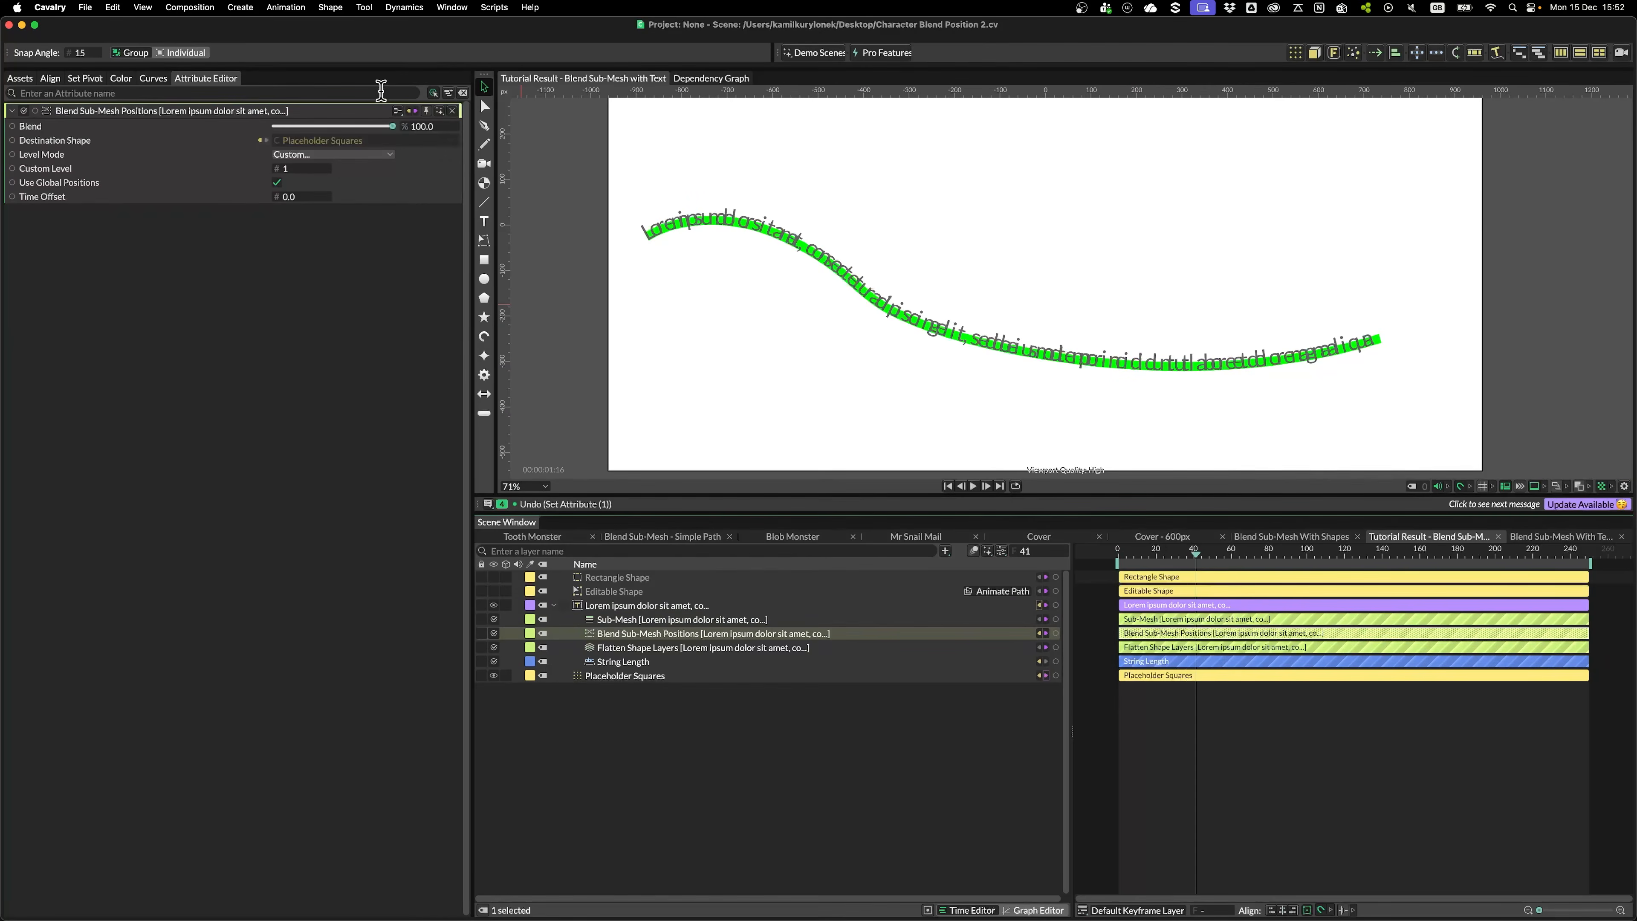
Keyframe the Blend Sub-Mesh Positions Blend at 100 on frame 41 and 0 on frame 20, and move the 100 keyframe to frame 52
left_click(449, 126)
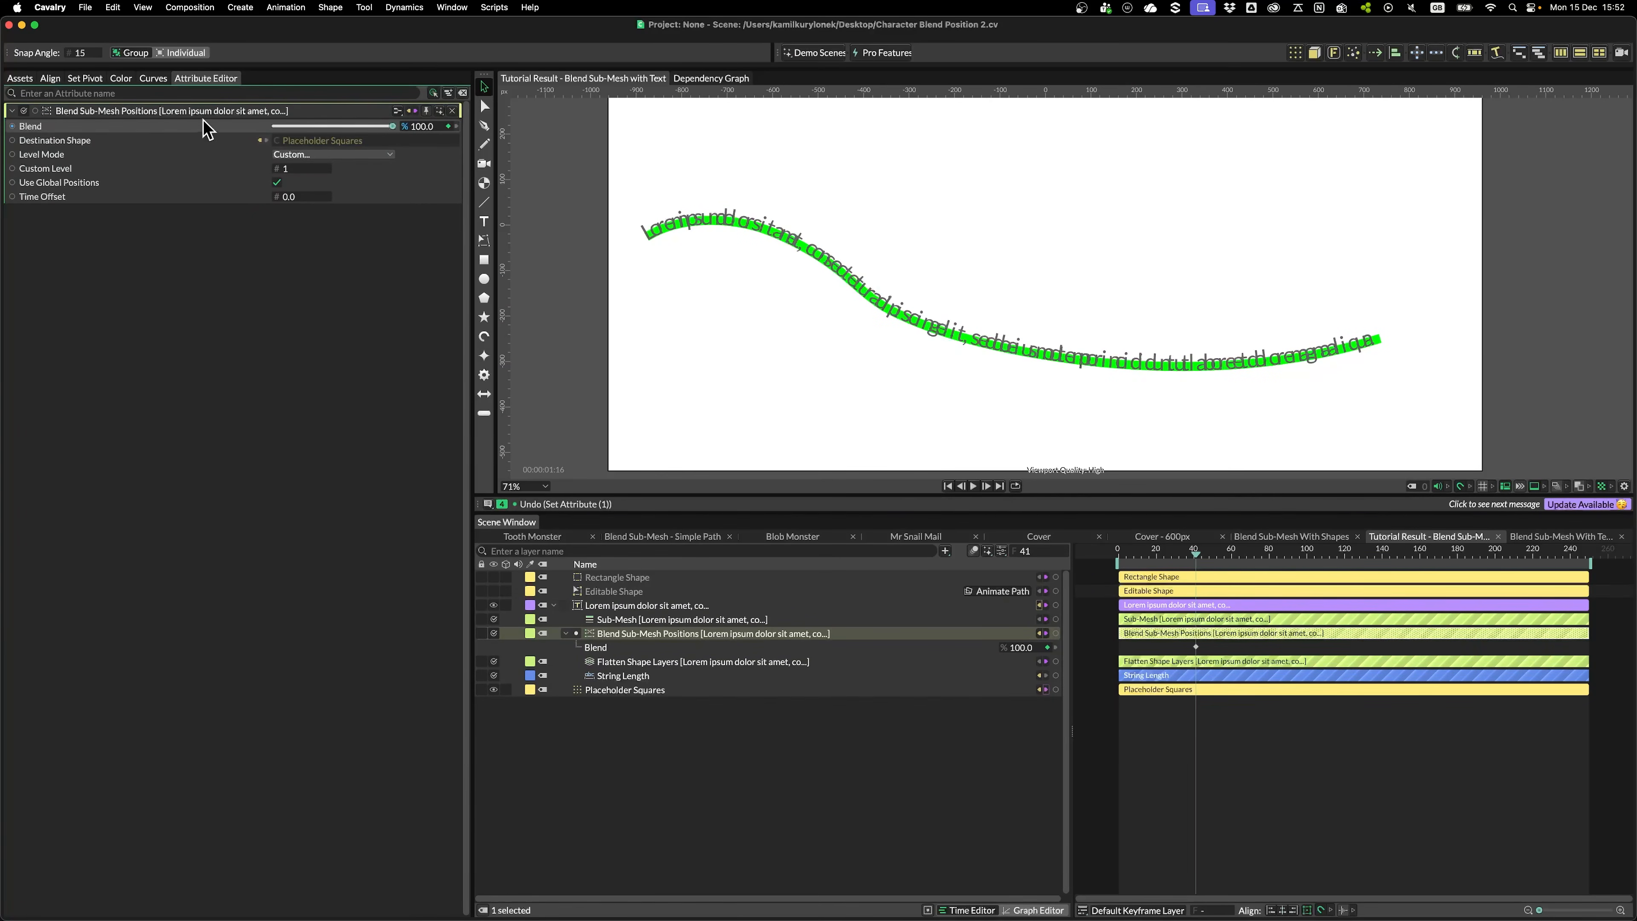
left_click(1156, 553)
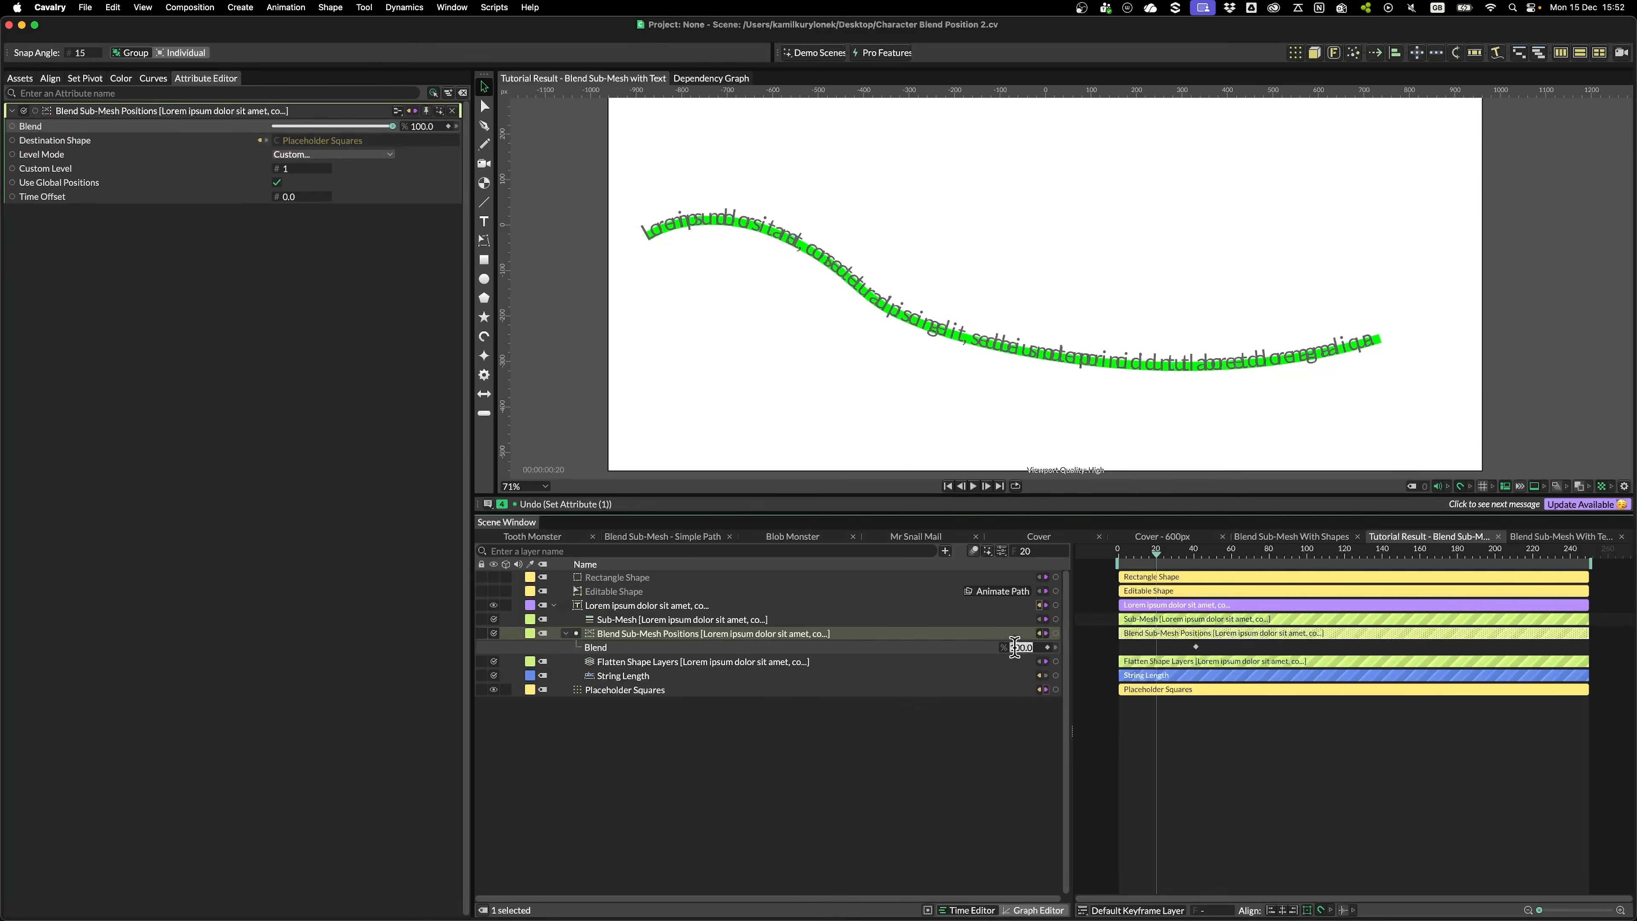
left_click(1020, 647)
type("0")
key("Return")
left_click_drag(1195, 646, 1253, 664)
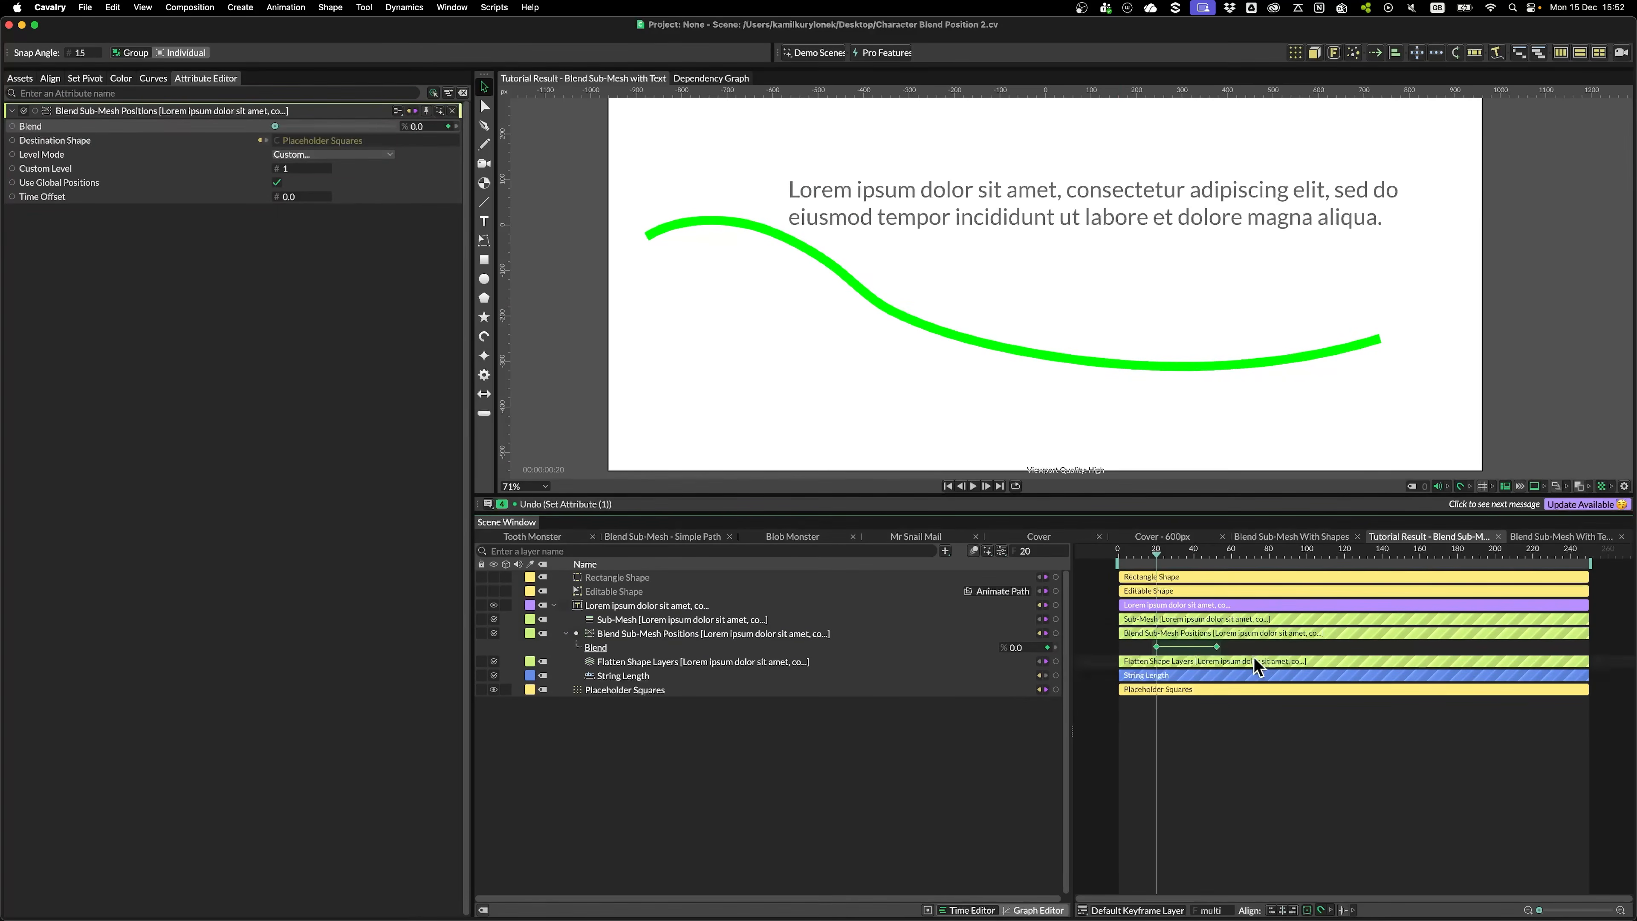
Change the Blend keyframes' interpolation to Bézier and lengthen the handles into a smooth S-shaped ease
left_click(1035, 910)
scroll(1370, 705, "down", 3)
right_click(1294, 719)
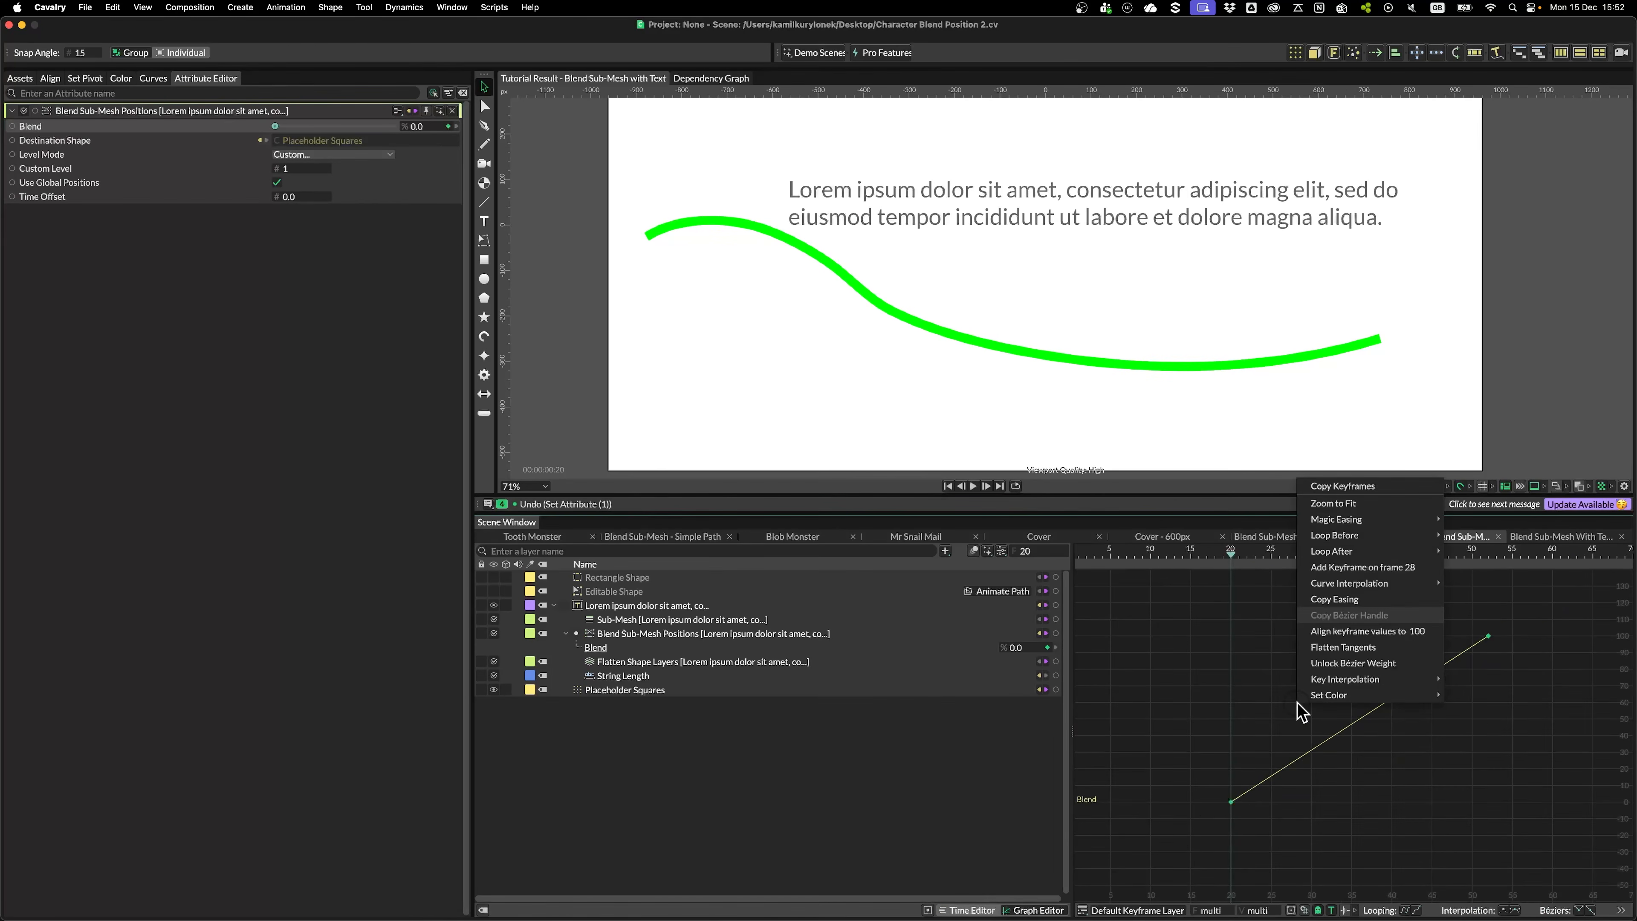
mouse_move(1353, 682)
left_click(1468, 694)
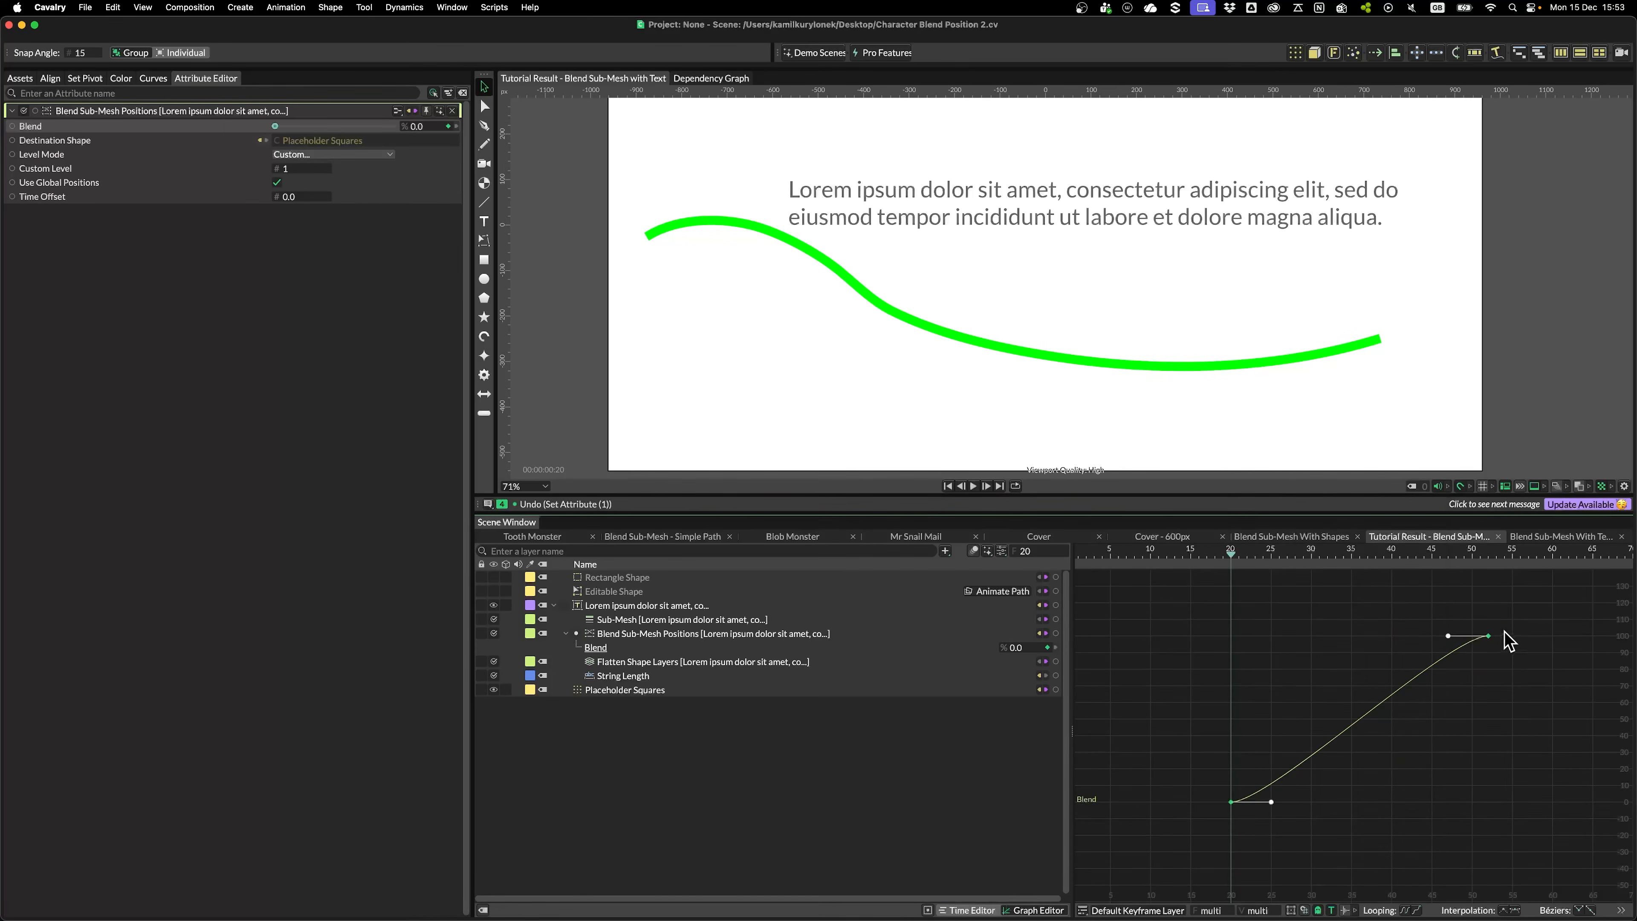
left_click_drag(1449, 636, 1339, 637)
left_click(1412, 736)
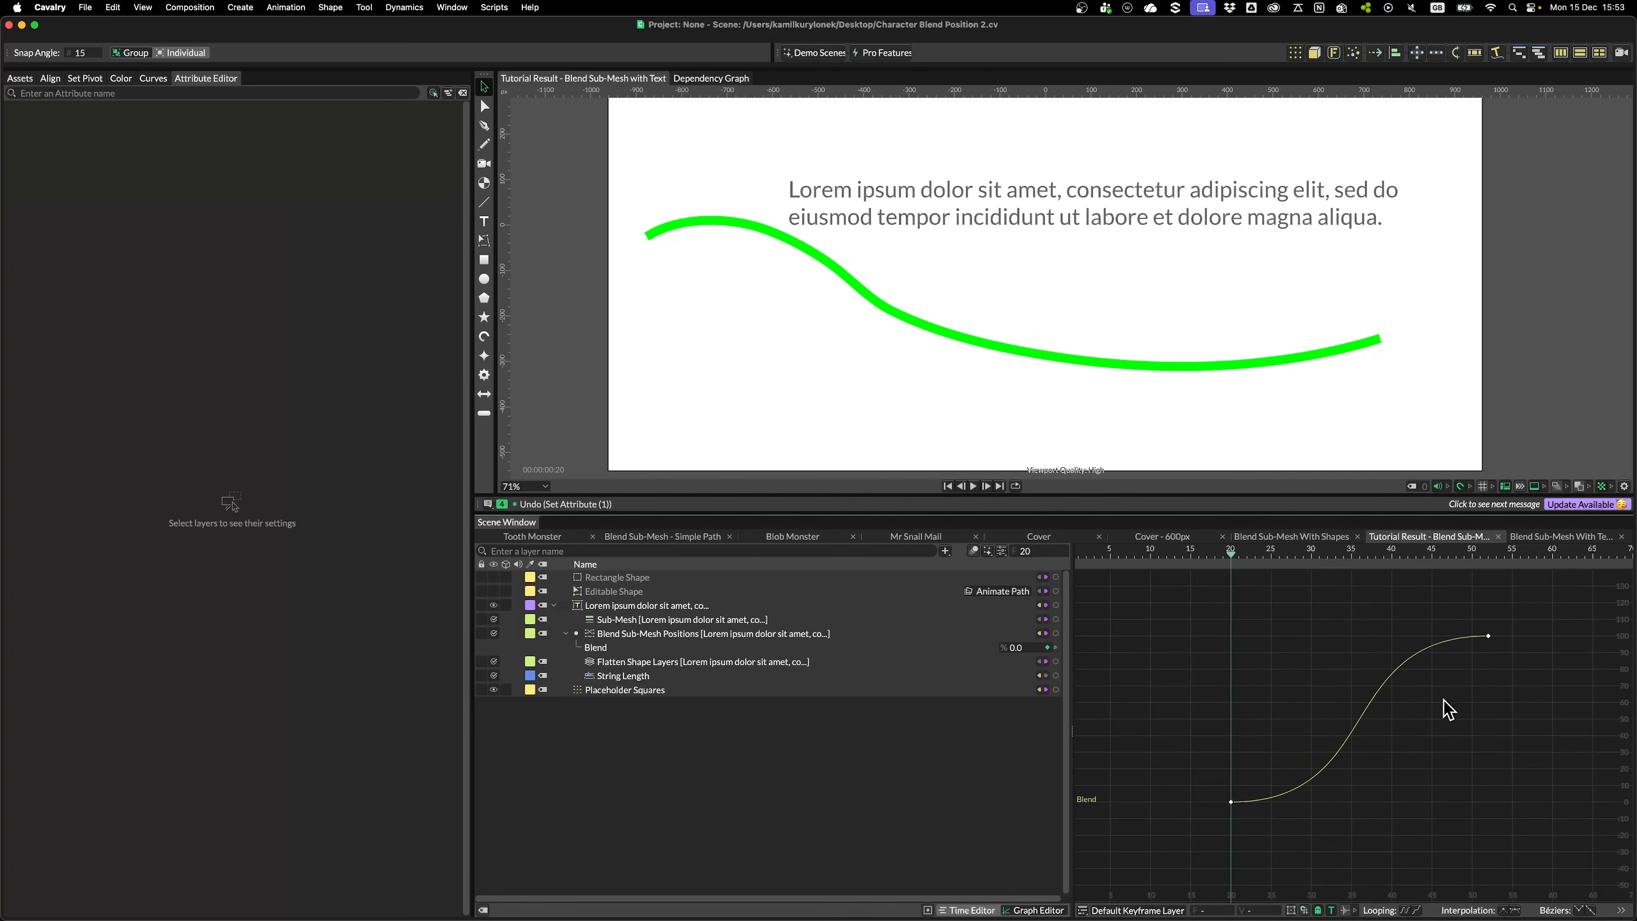
Add a Random behaviour to the Time Offset of the text's Blend Sub-Mesh Positions deformer
left_click(696, 633)
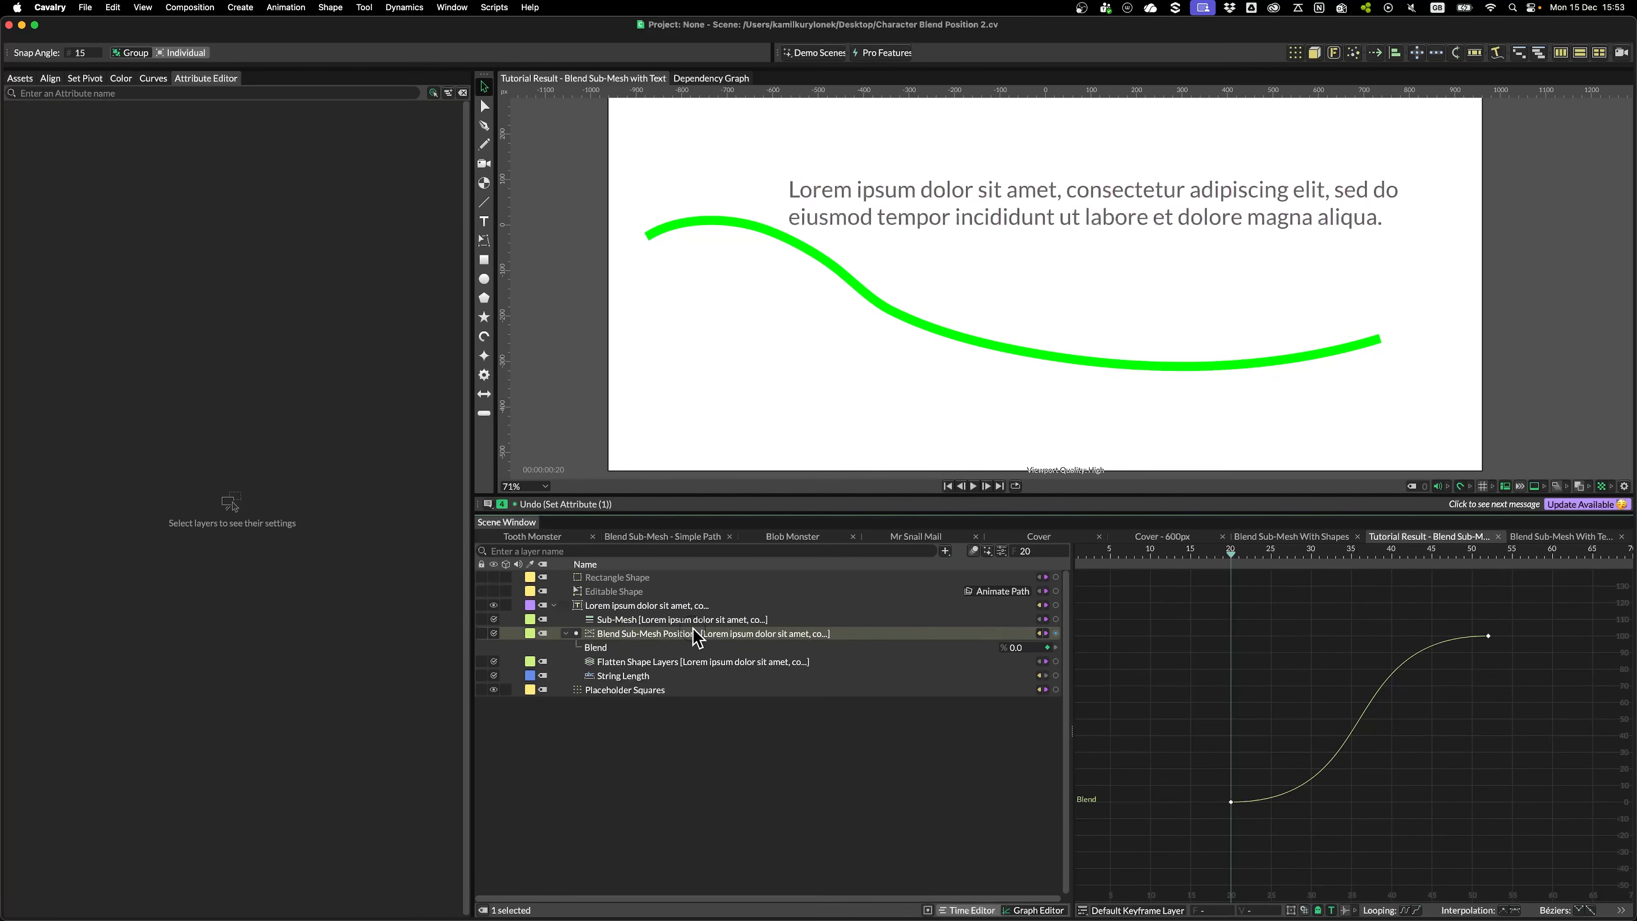
left_click_drag(1243, 567, 1190, 558)
right_click(36, 196)
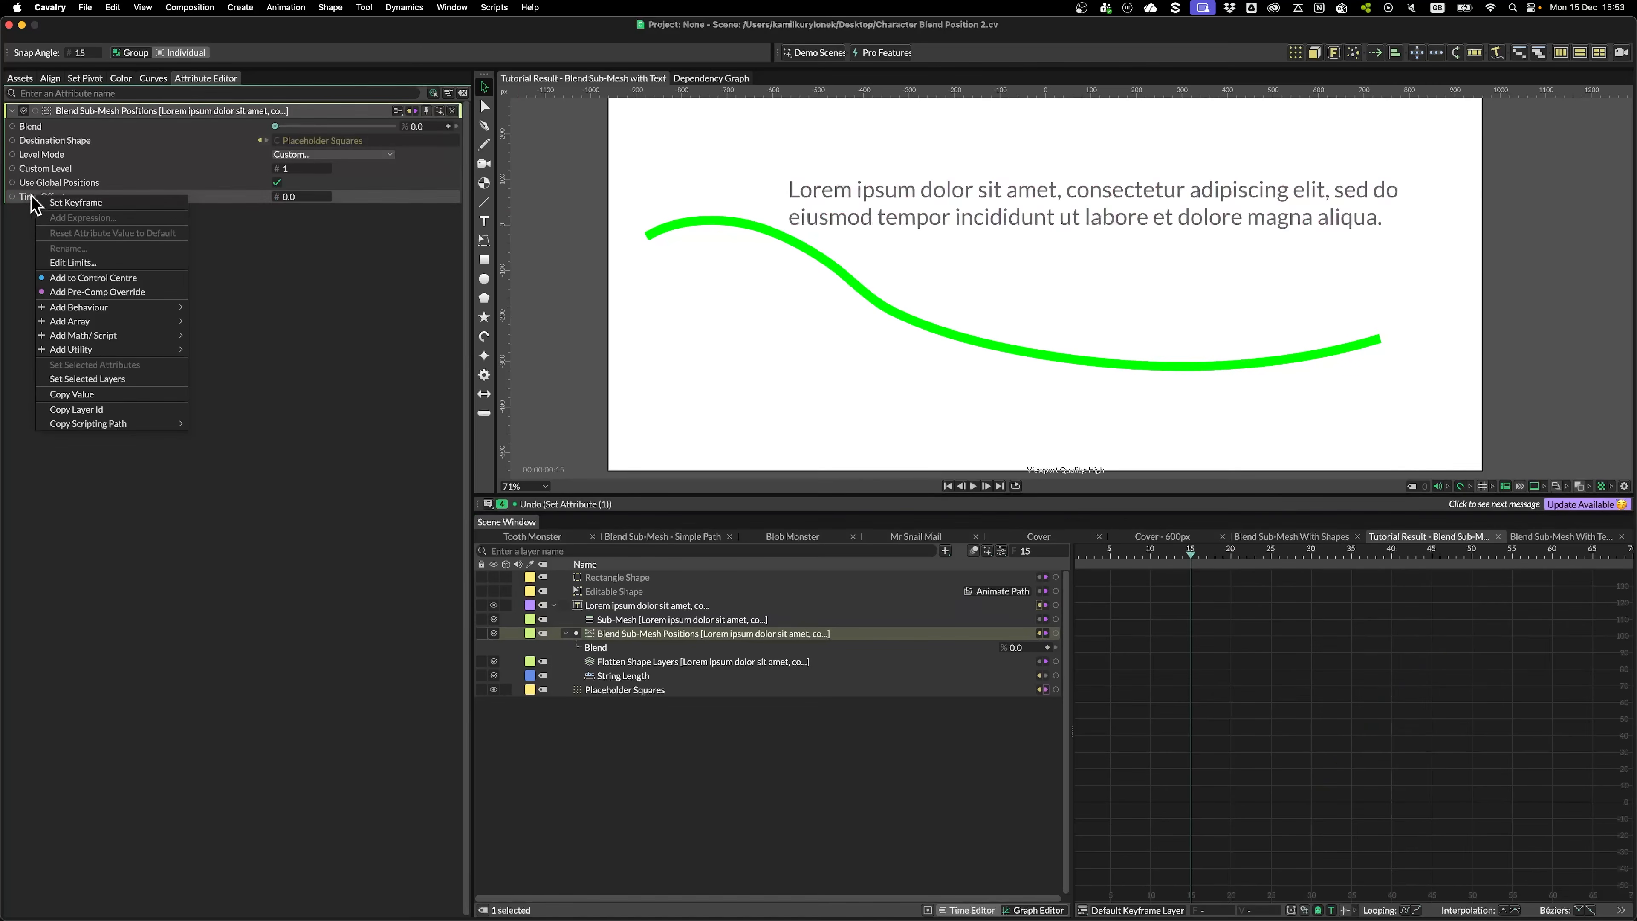
mouse_move(148, 310)
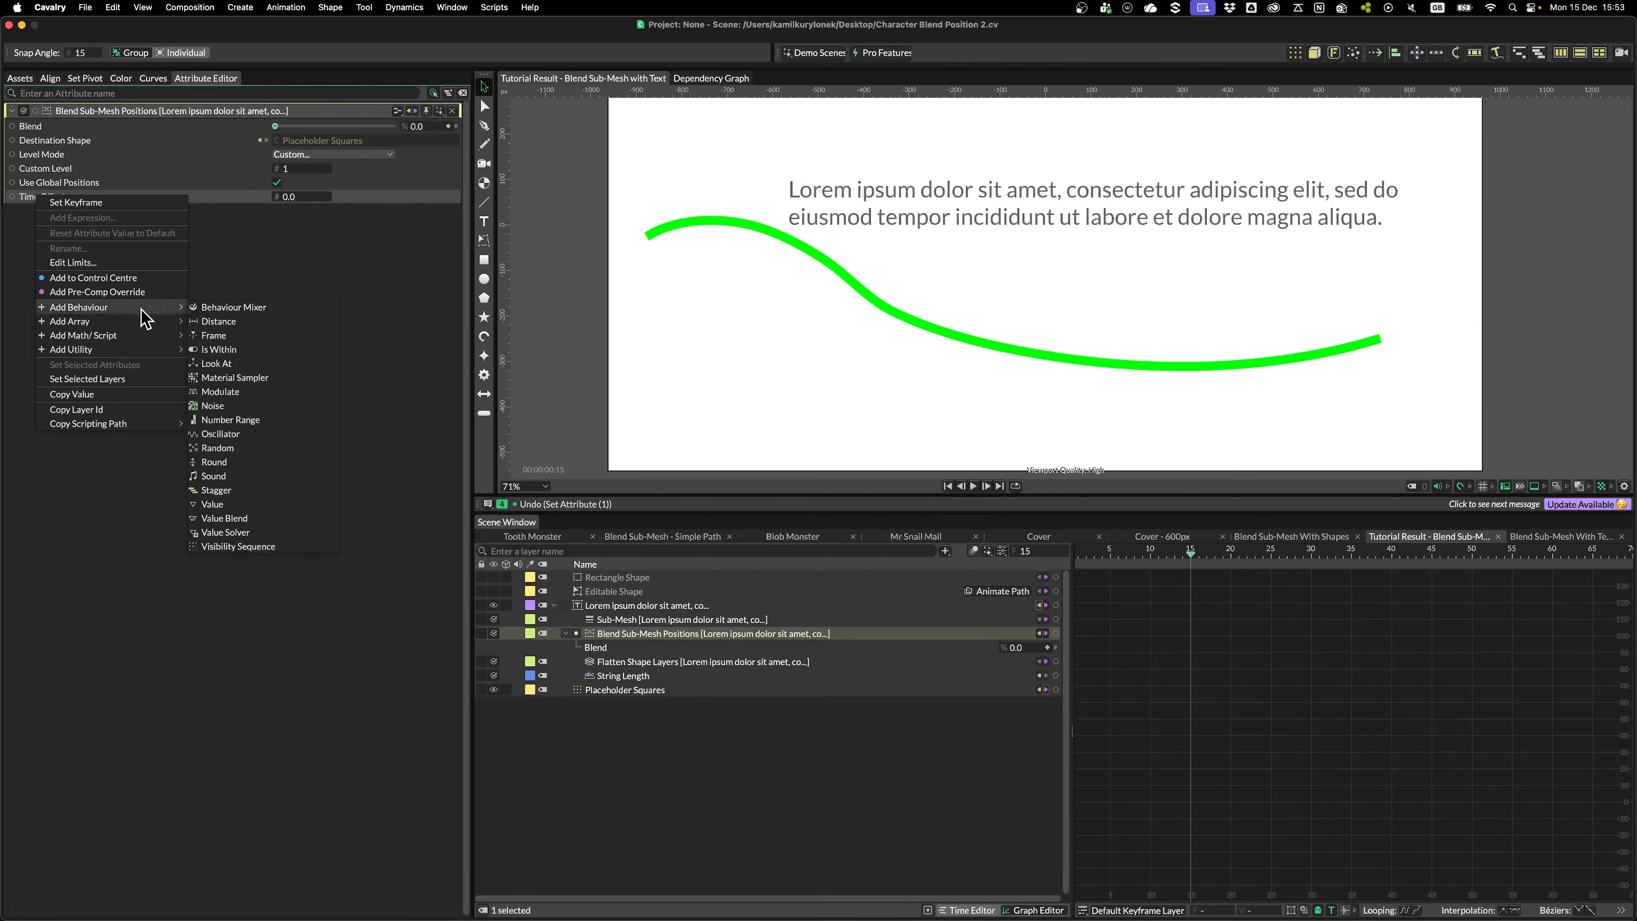
left_click(234, 446)
left_click_drag(652, 634, 635, 651)
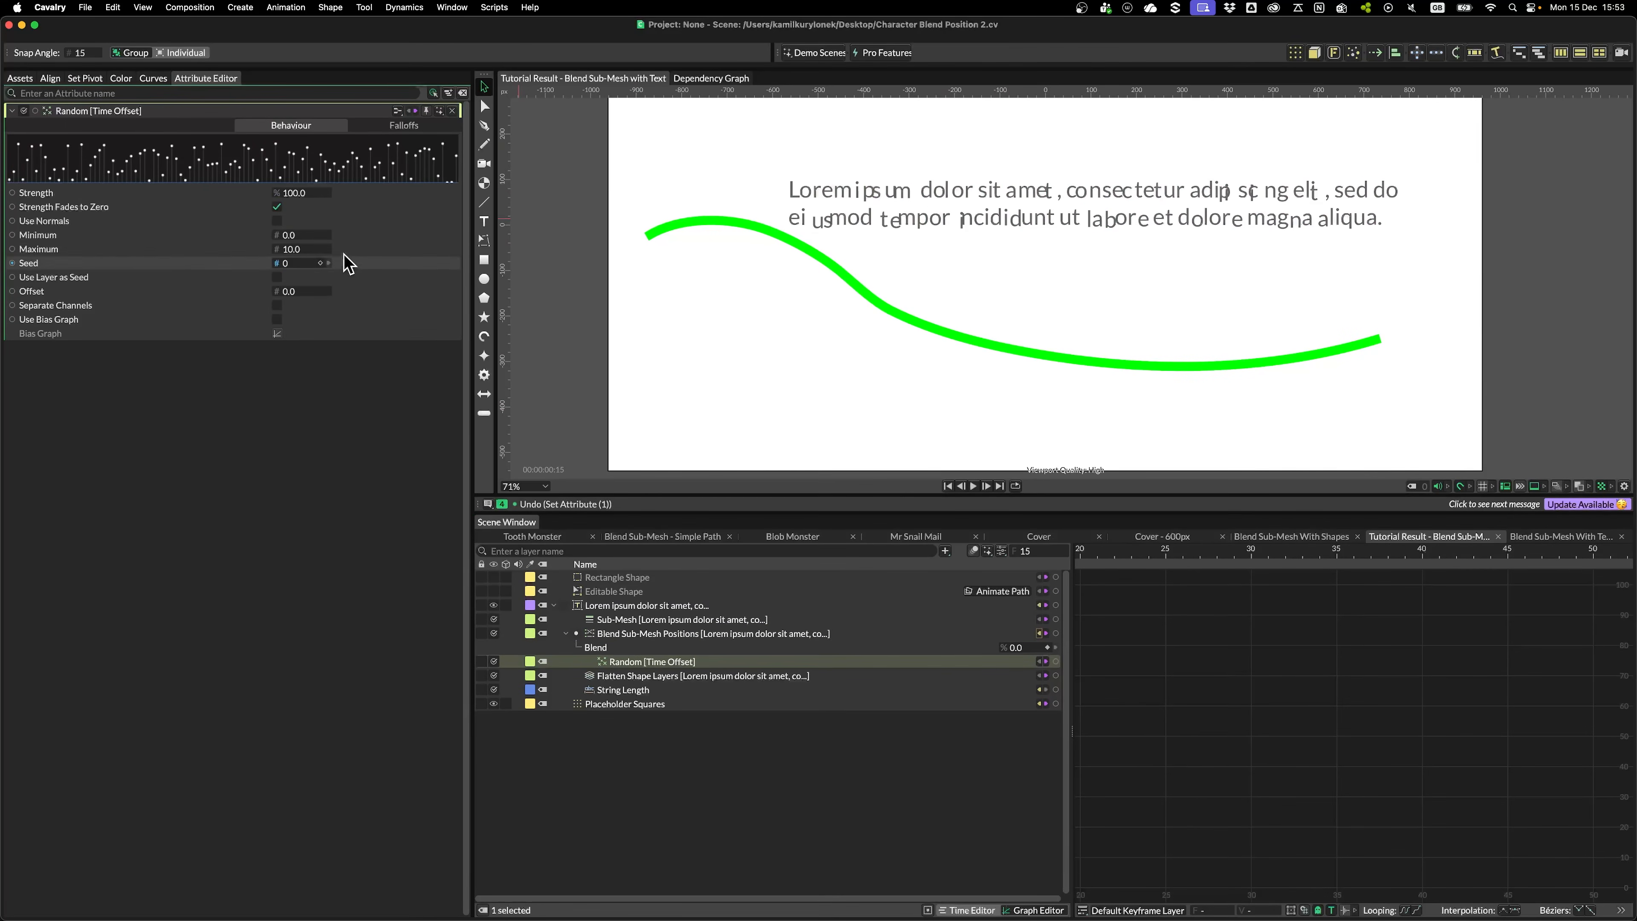
Set the Random behaviour's Maximum to -20 and scrub the timeline to preview the staggered characters
left_click(301, 249)
type("-20")
key("Return")
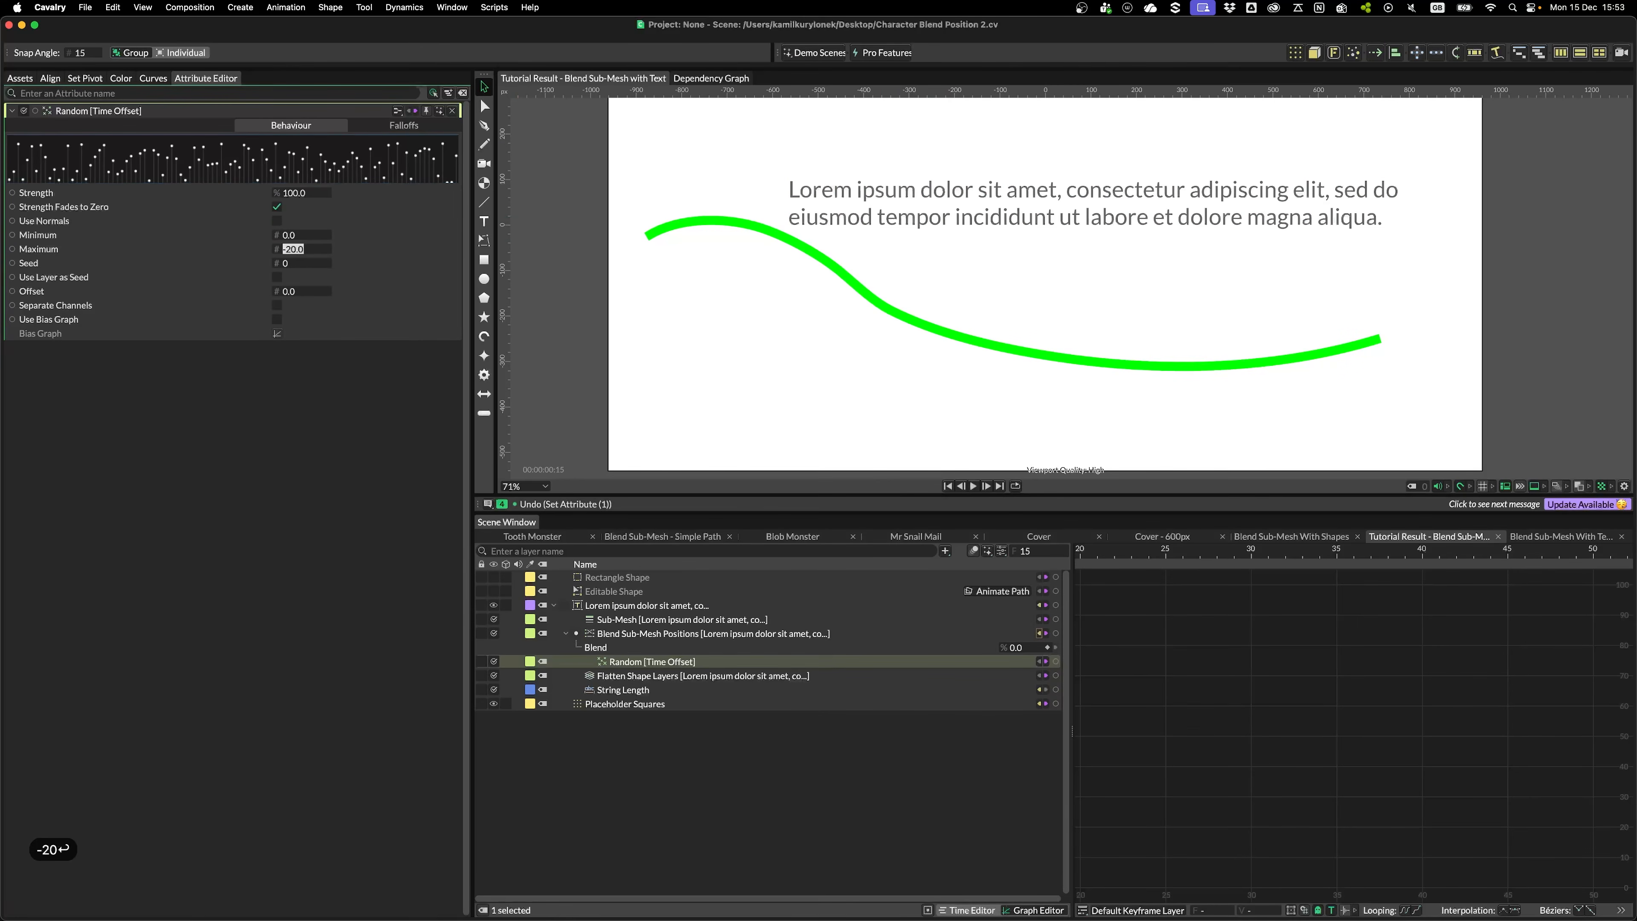
left_click(978, 913)
left_click_drag(1167, 554, 1273, 576)
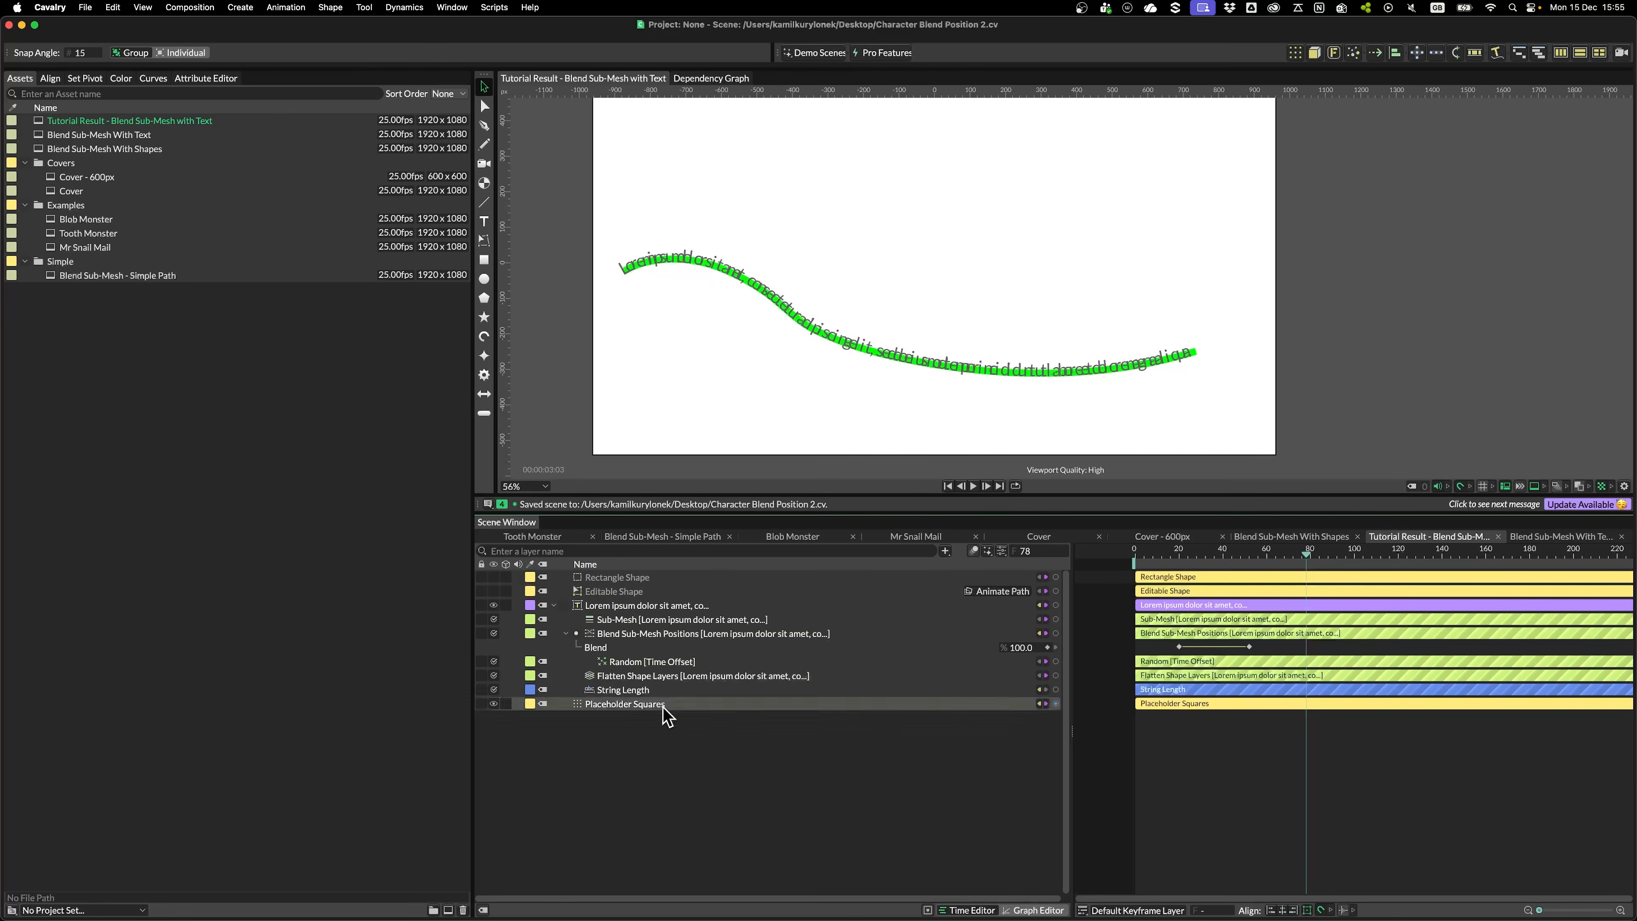
left_click_drag(795, 376, 850, 367)
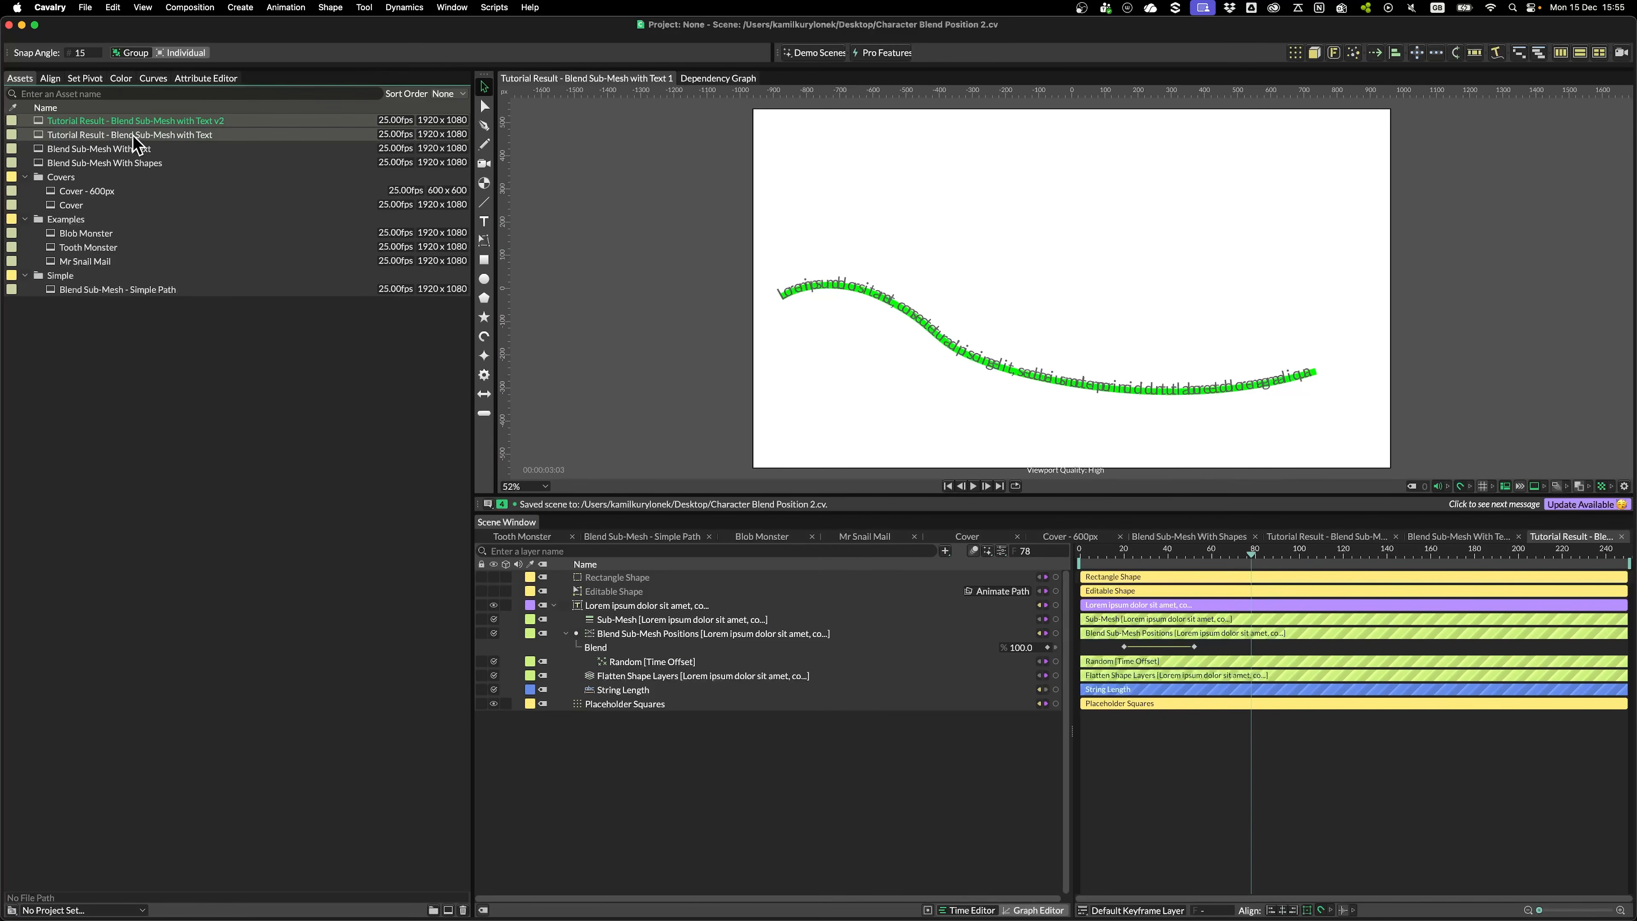
left_click(1188, 322)
left_click_drag(1067, 280, 948, 295)
scroll(1001, 241, "down", 2)
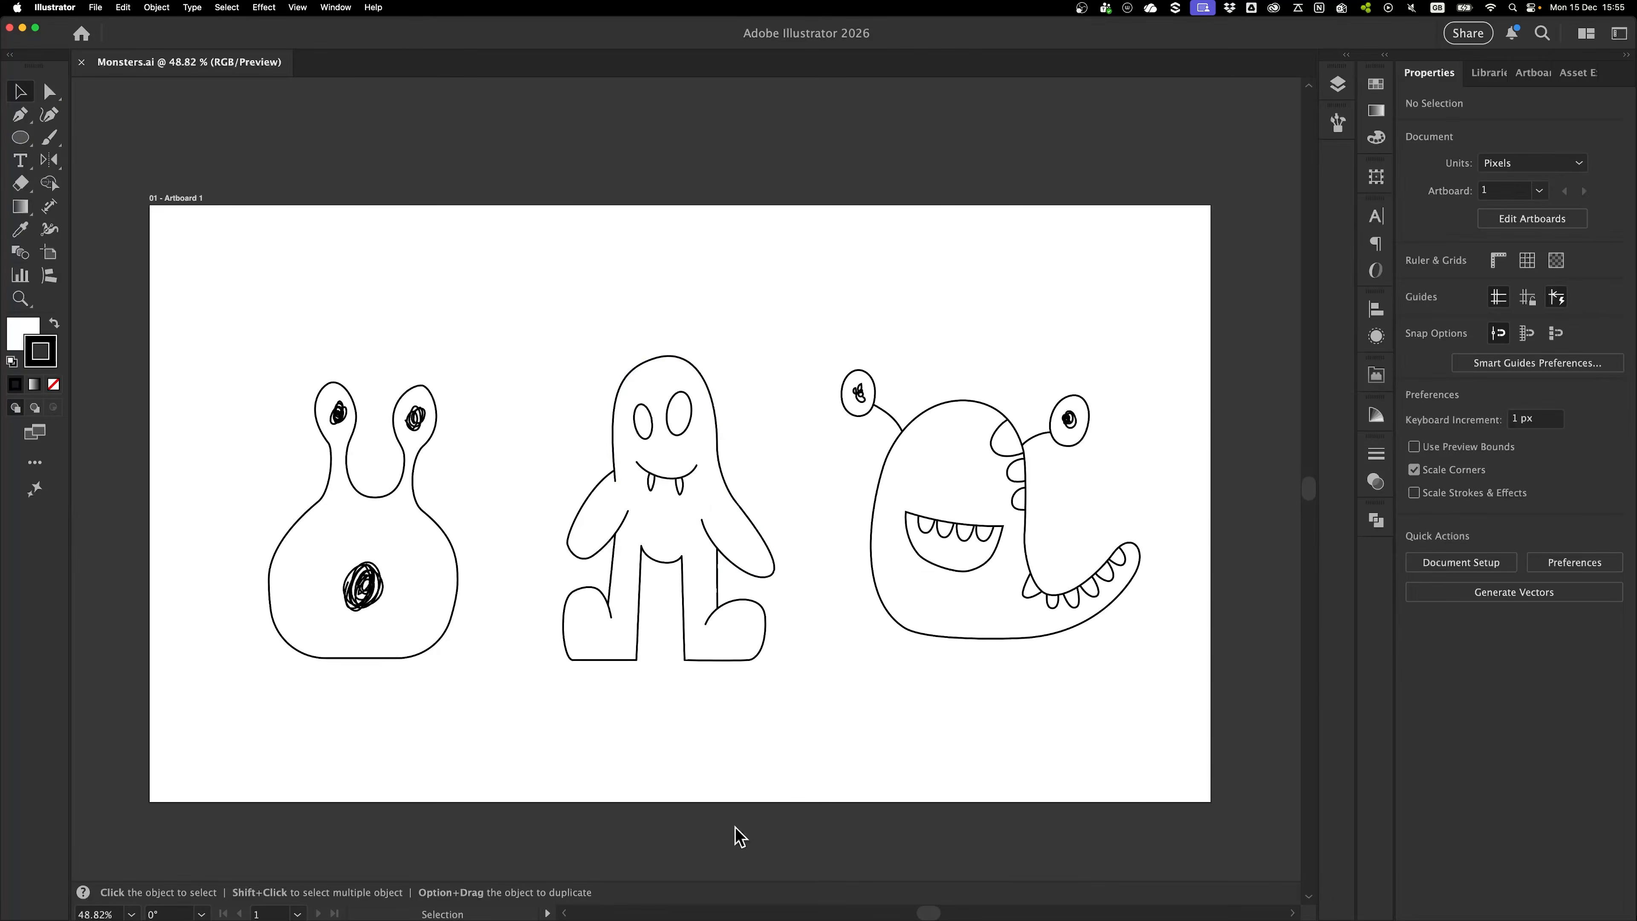
Select all paths of the middle monster in Illustrator's Monsters.ai and return to Cavalry
left_click_drag(563, 276, 764, 751)
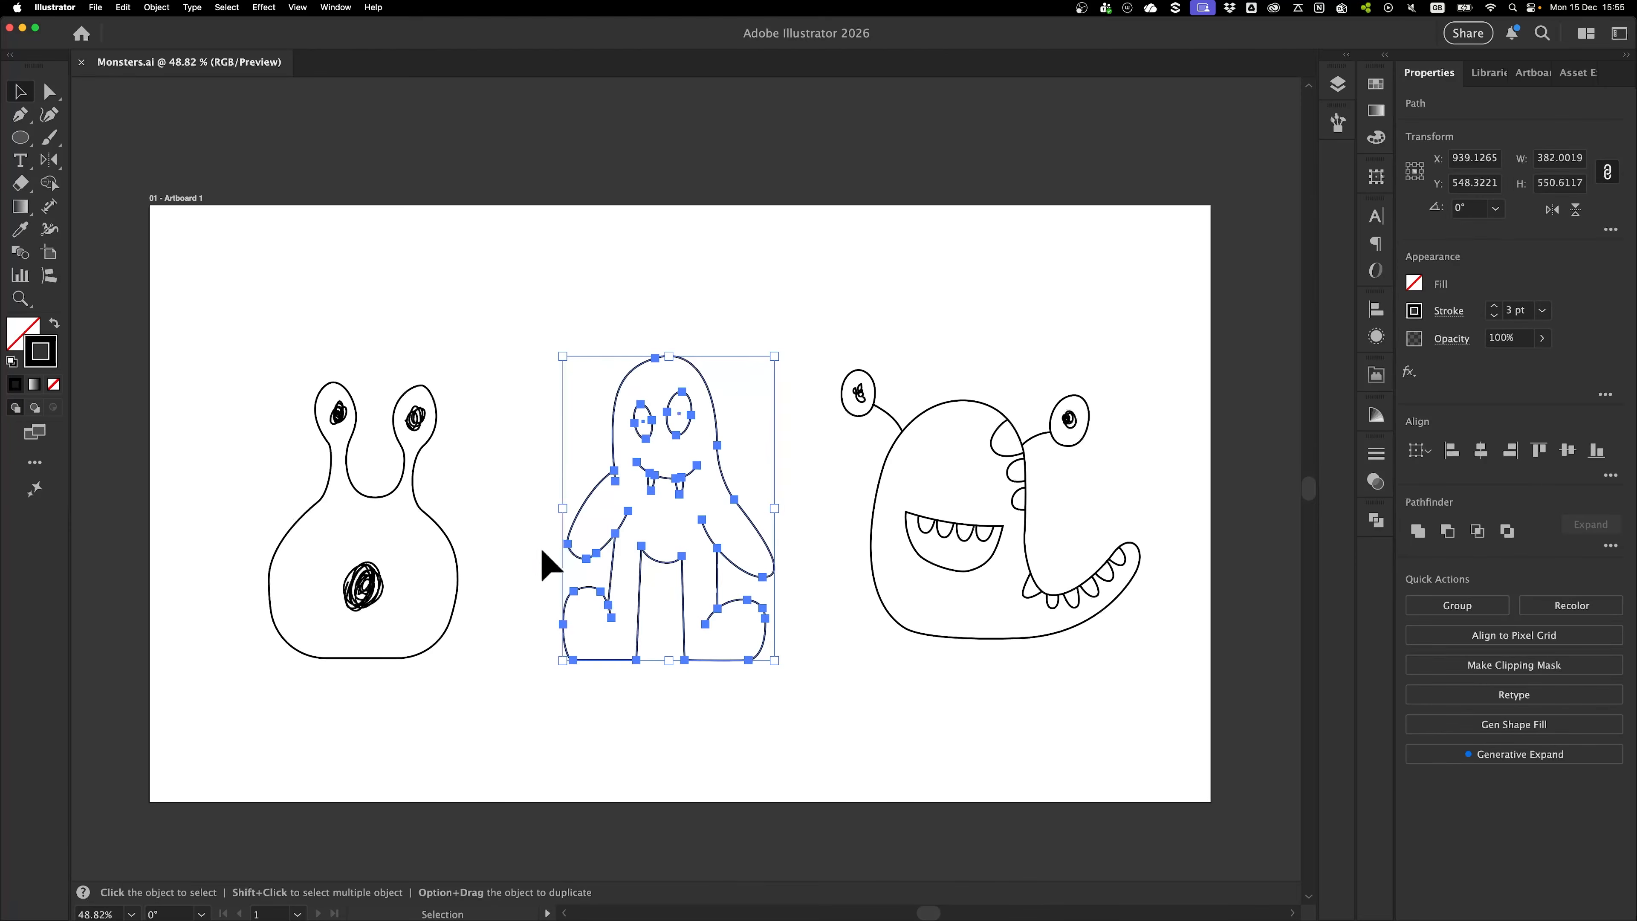
key("super+Tab")
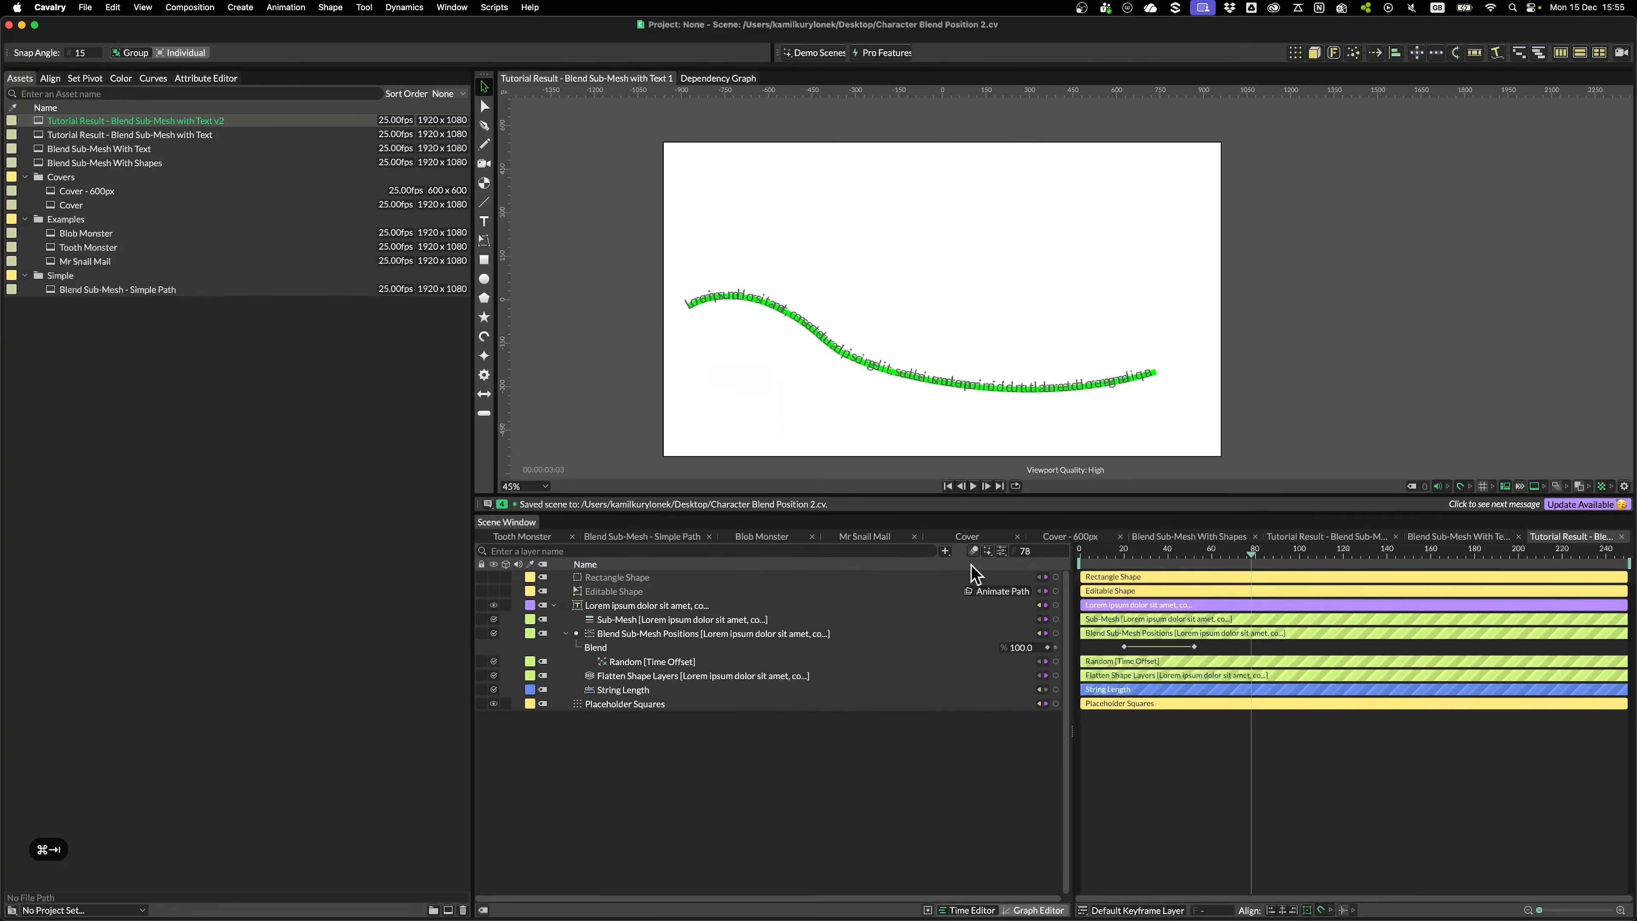
Delete the Editable Shape path and hide the text and Placeholder Squares layers in the v2 composition
left_click(684, 368)
left_click(600, 609)
left_click(554, 605)
left_click(610, 591)
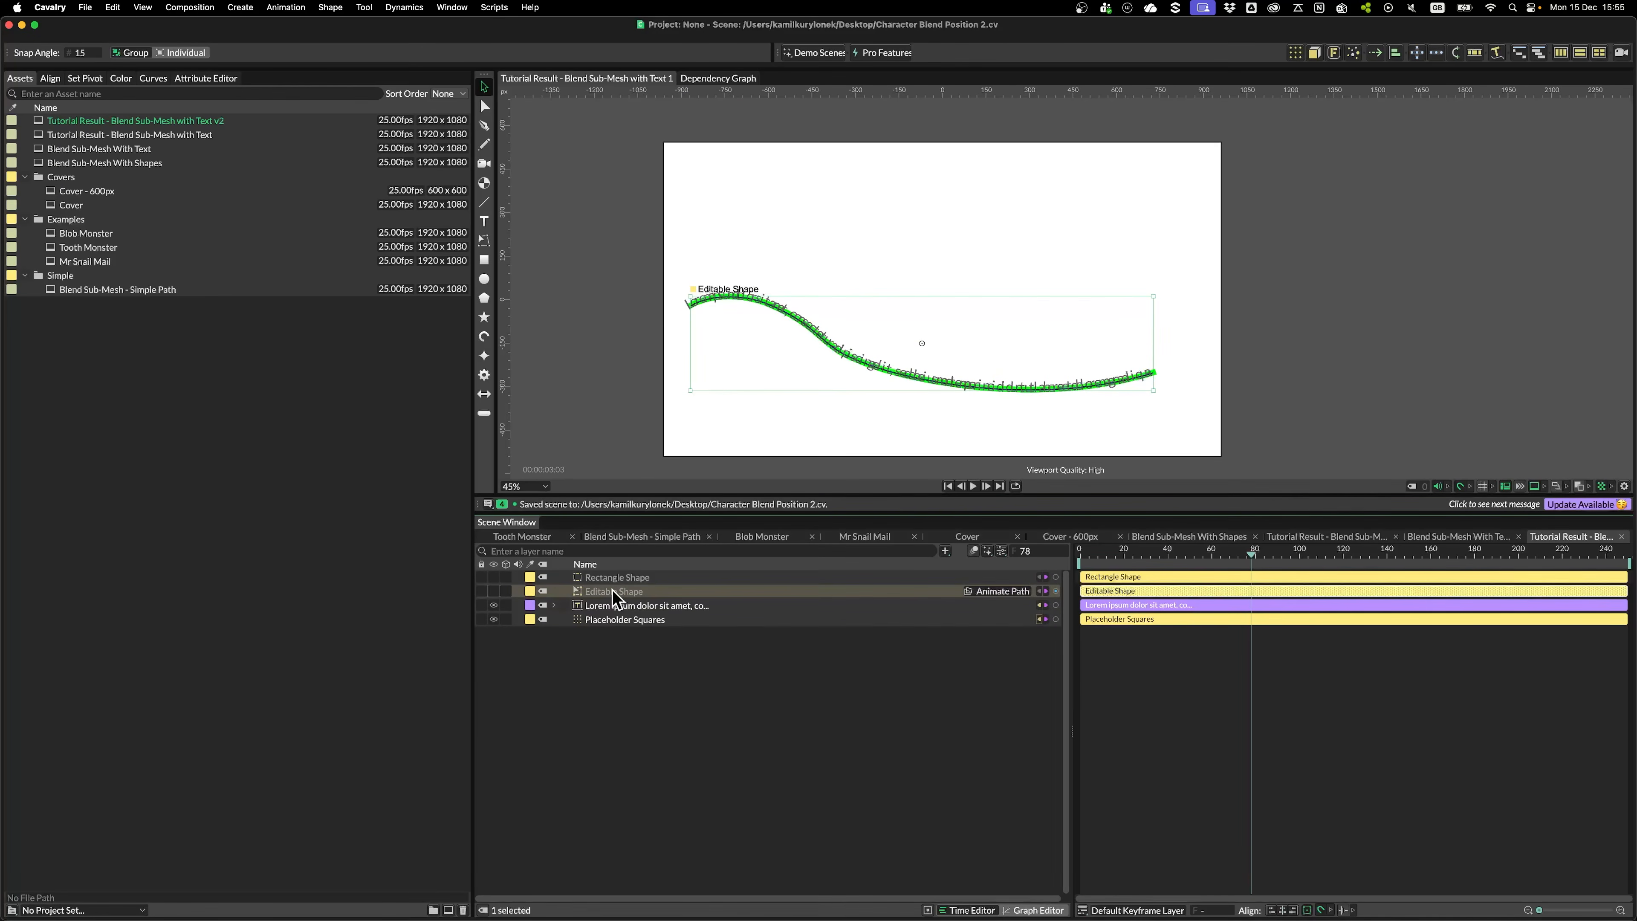
key("BackSpace")
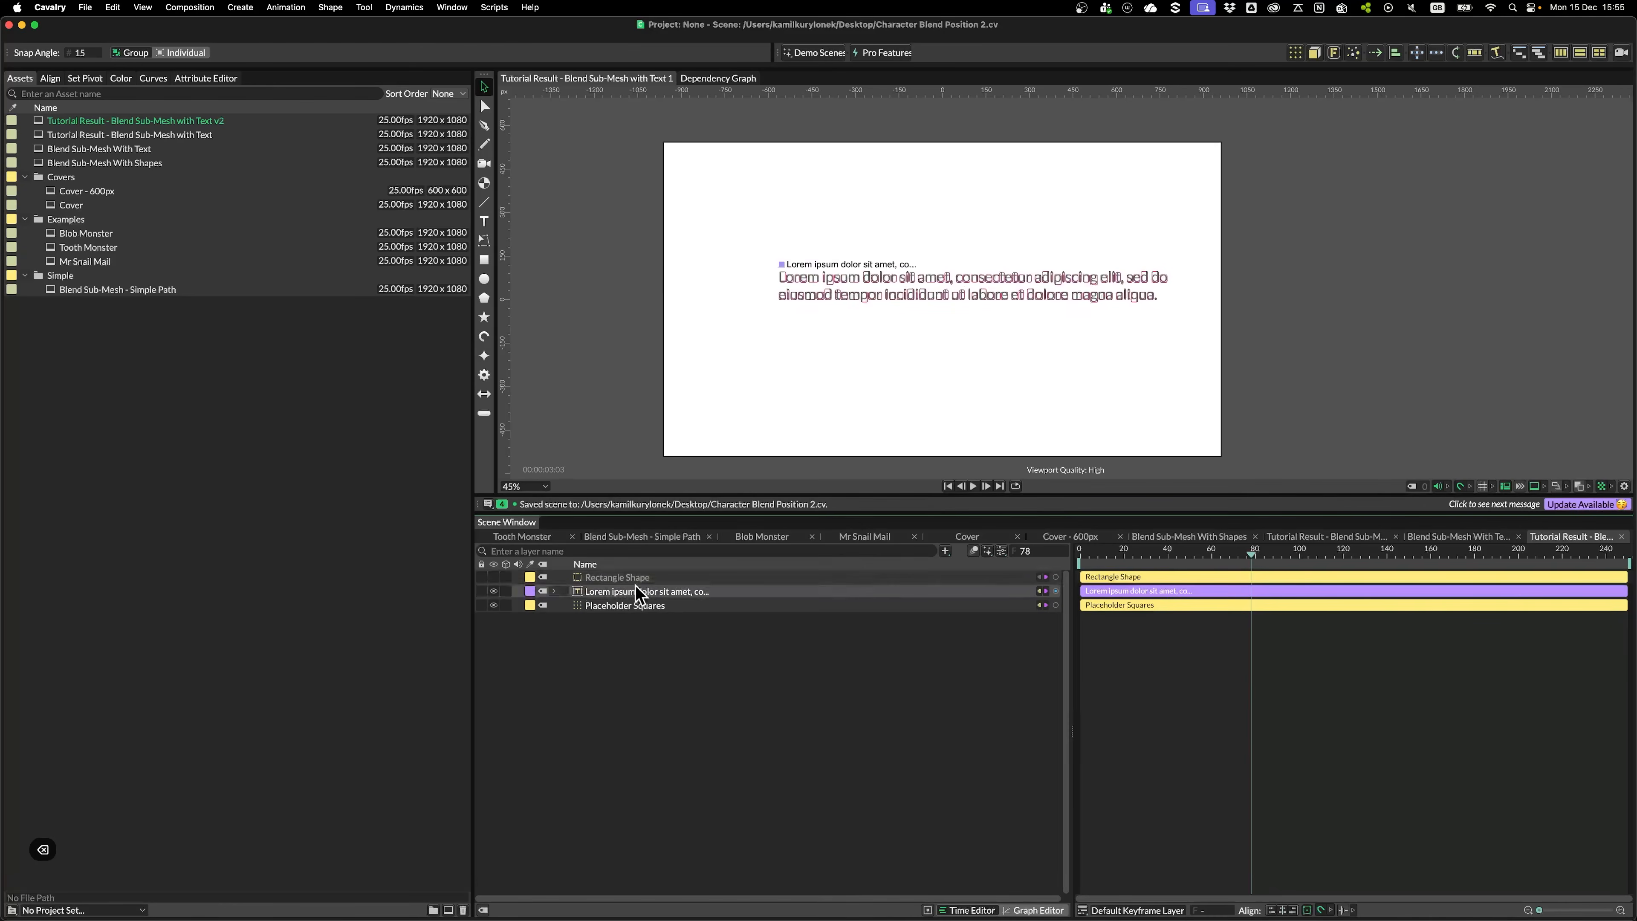
left_click_drag(493, 591, 494, 605)
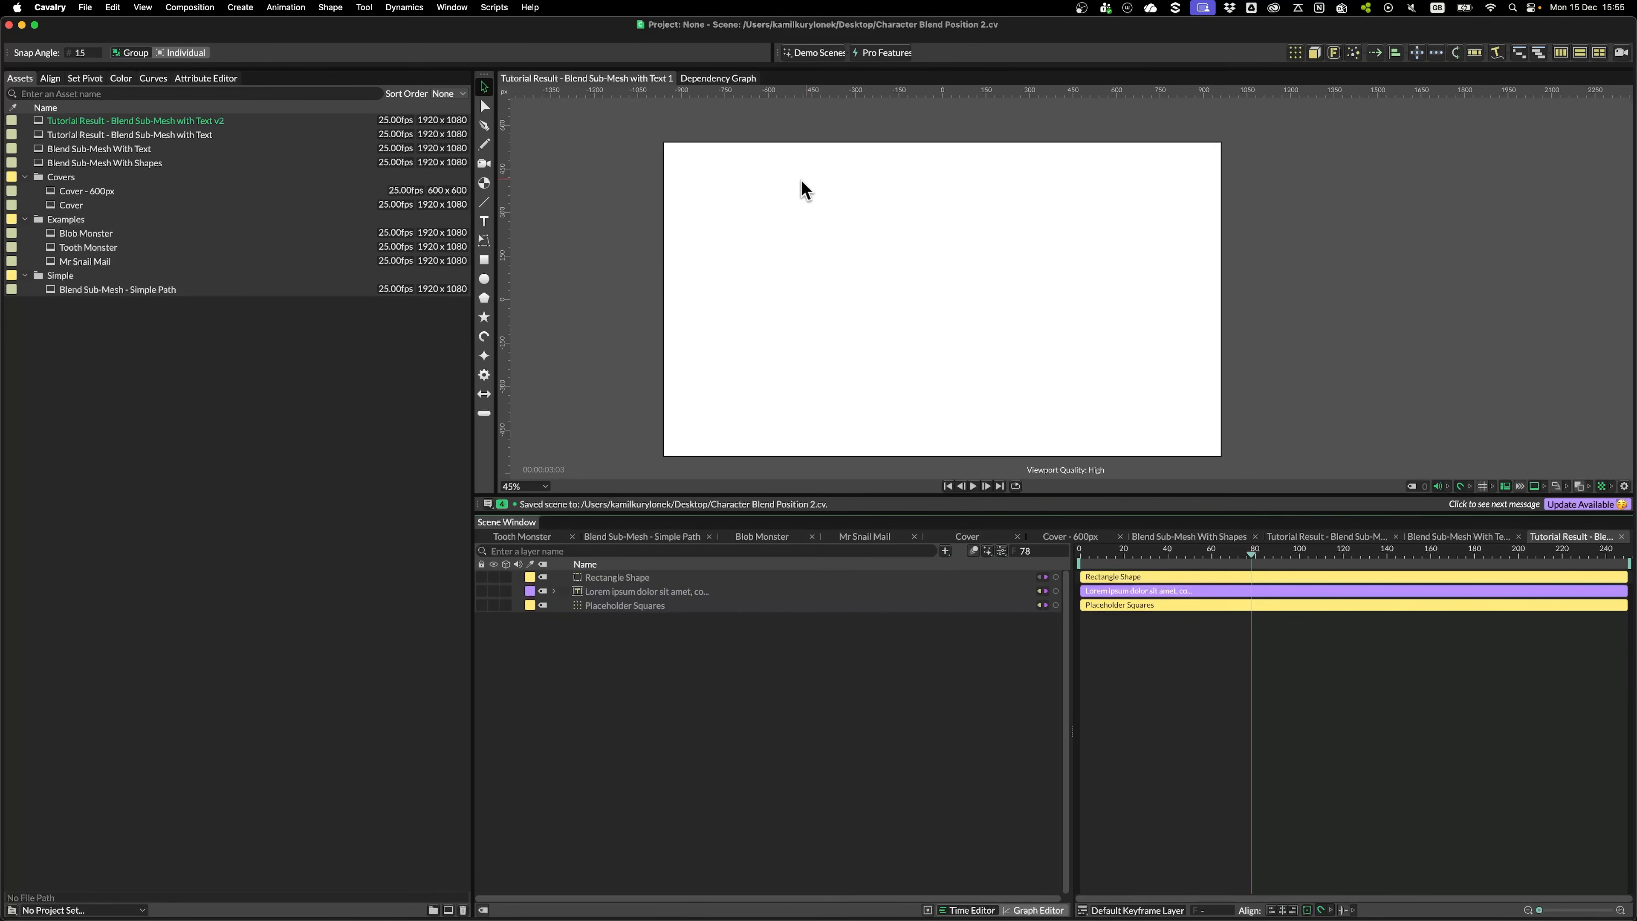
Sketch a face freehand with the Pencil tool: an oval head, one round eye, a crossed eye and a straight mouth with jagged teeth
key("n")
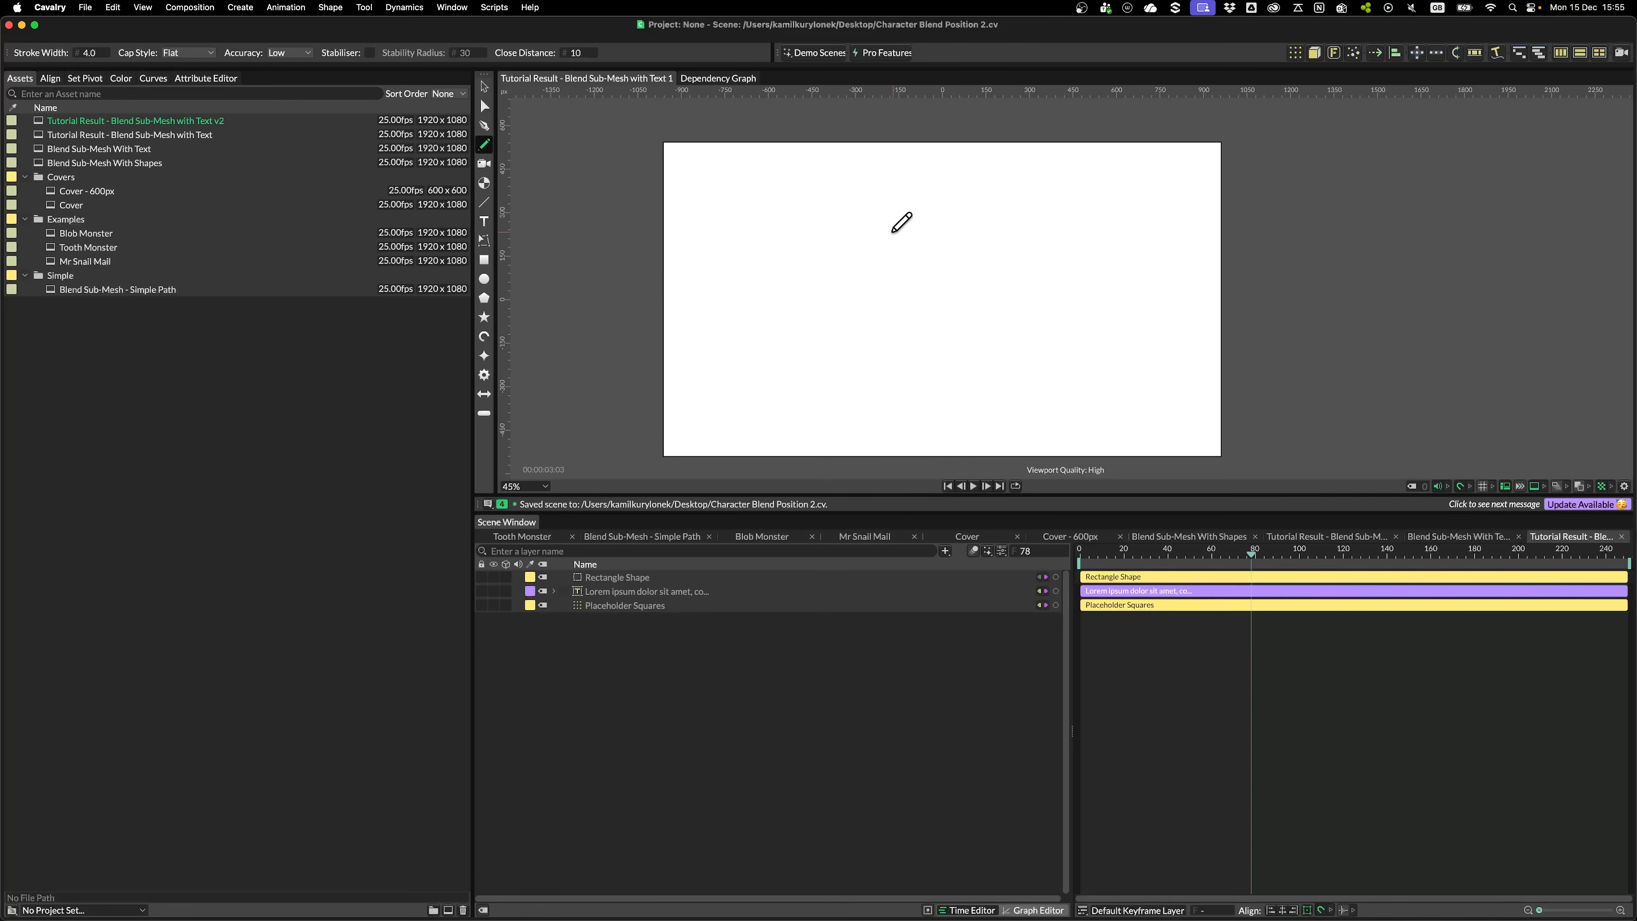
mouse_move(906, 213)
left_mouse_down()
mouse_move(972, 412)
mouse_move(962, 234)
mouse_move(909, 213)
mouse_move(1010, 304)
left_mouse_up()
key("super+z")
mouse_move(990, 248)
left_mouse_down()
mouse_move(946, 310)
mouse_move(854, 309)
mouse_move(878, 272)
left_mouse_up()
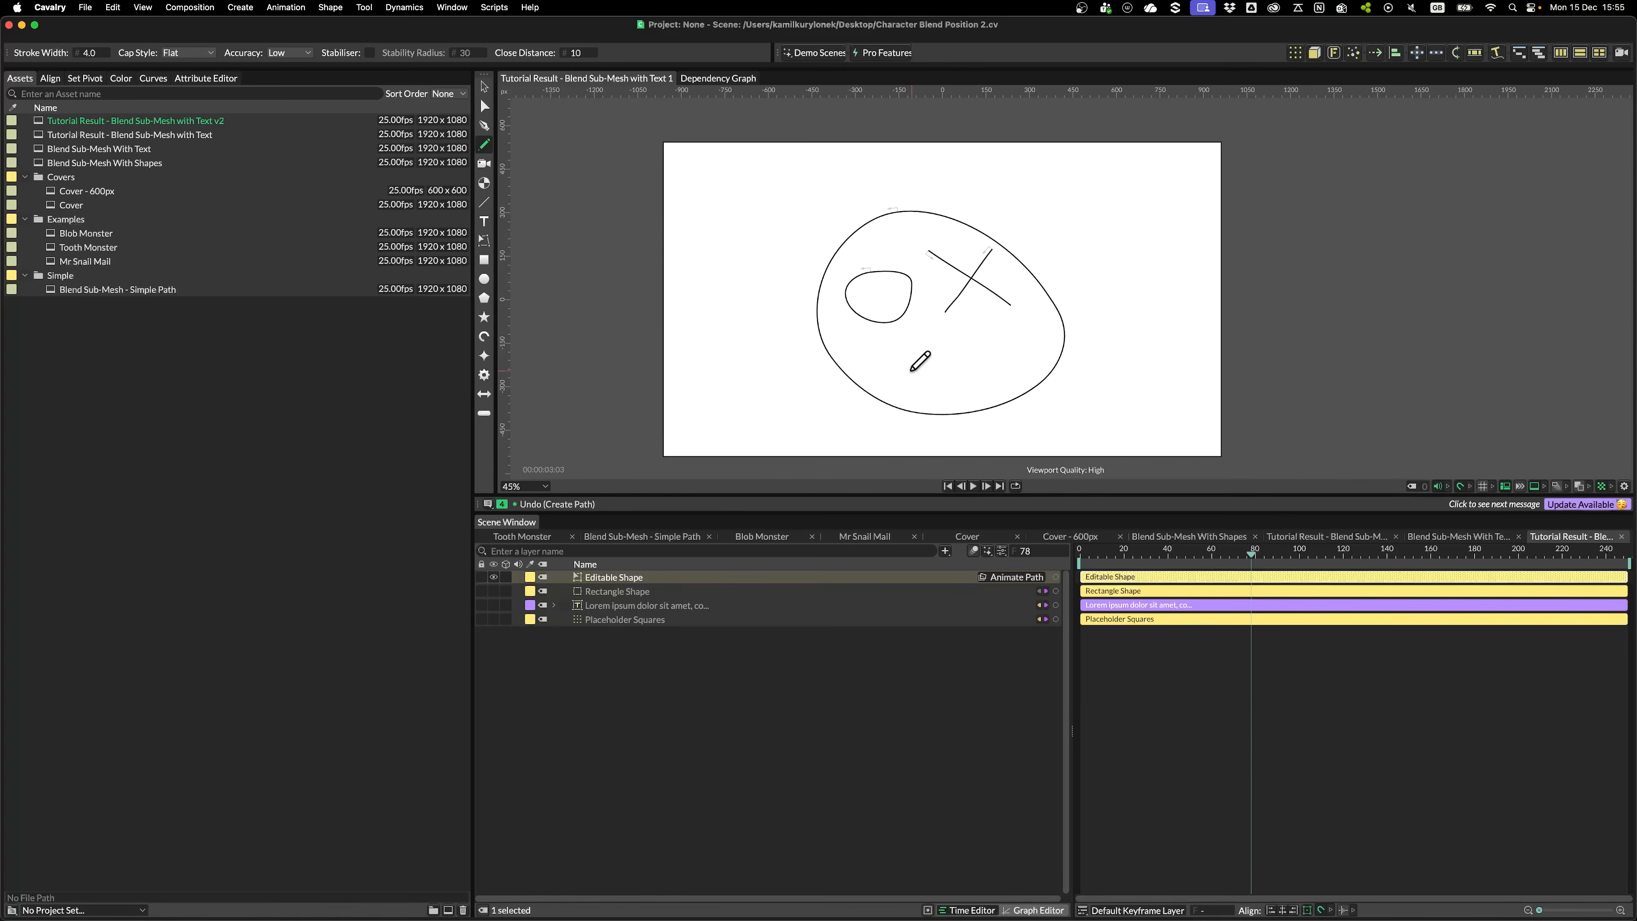
left_click_drag(875, 346, 1017, 332)
scroll(893, 349, "up", 3)
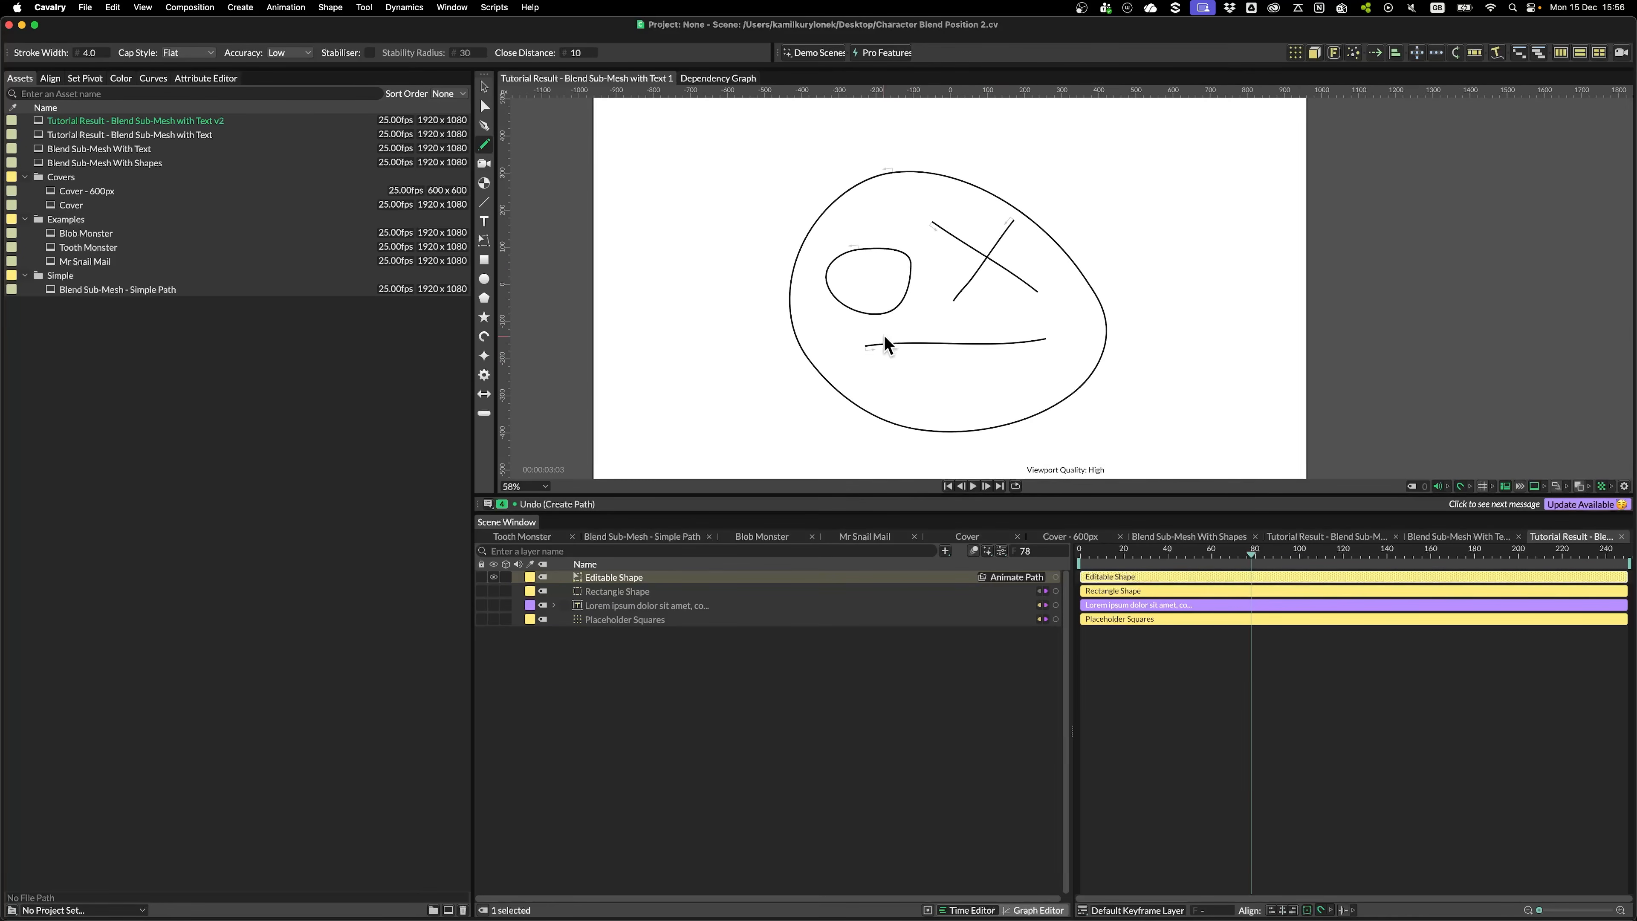
mouse_move(880, 343)
left_mouse_down()
mouse_move(980, 364)
mouse_move(1038, 340)
left_mouse_up()
scroll(972, 283, "down", 1)
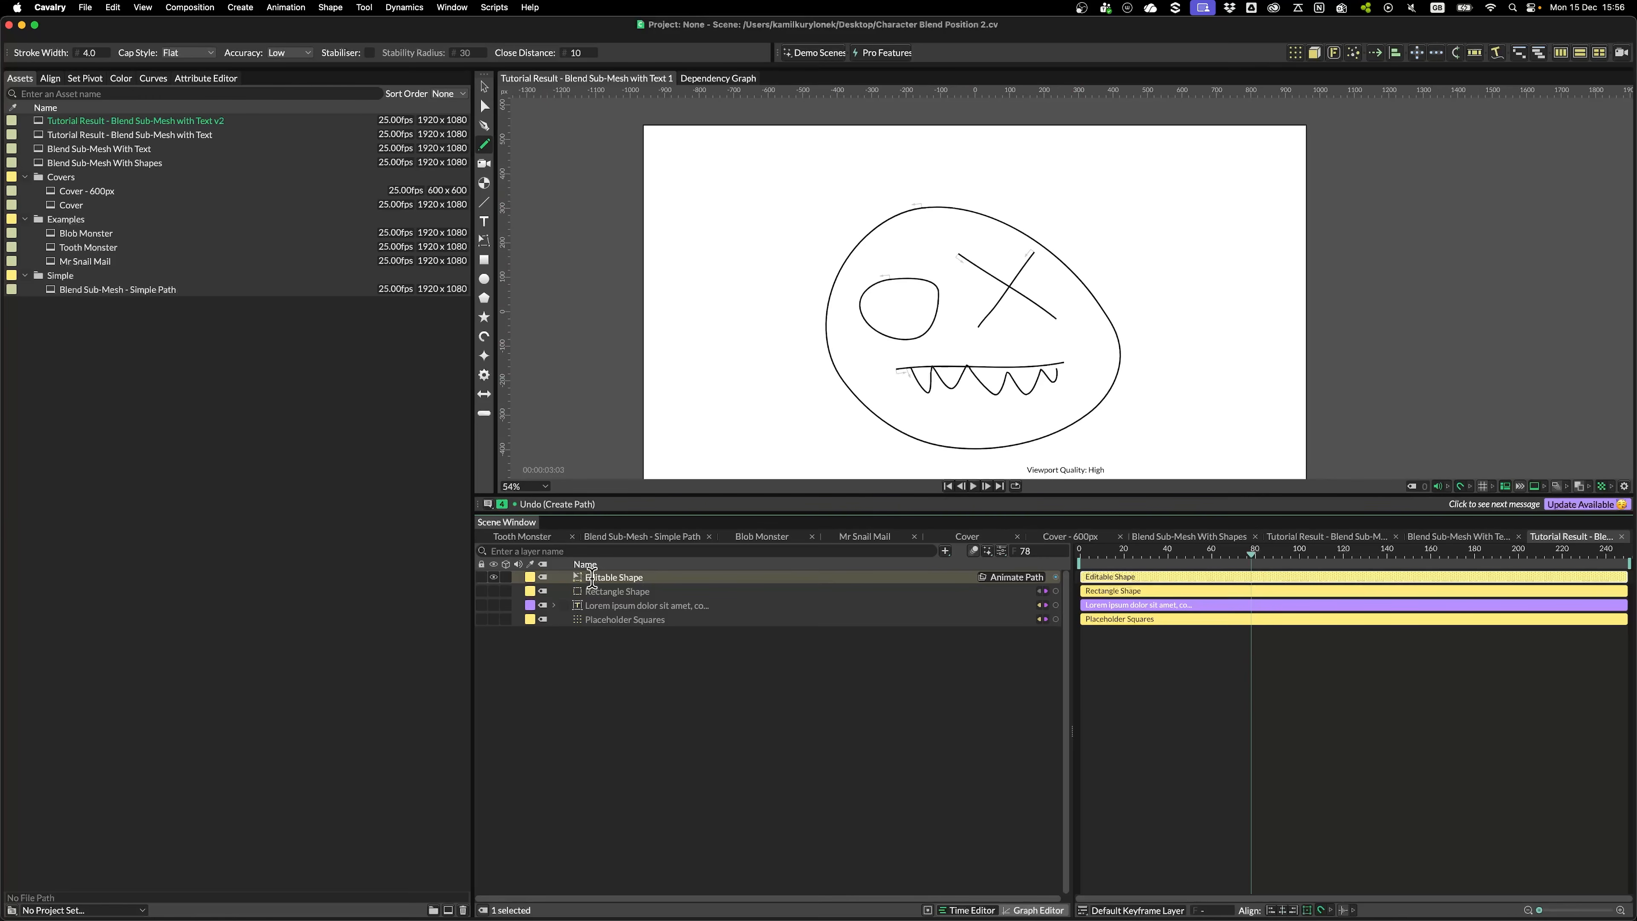
Rename the drawn face's Editable Shape layer to Dude
key("super+a")
type("Dude")
key("Return")
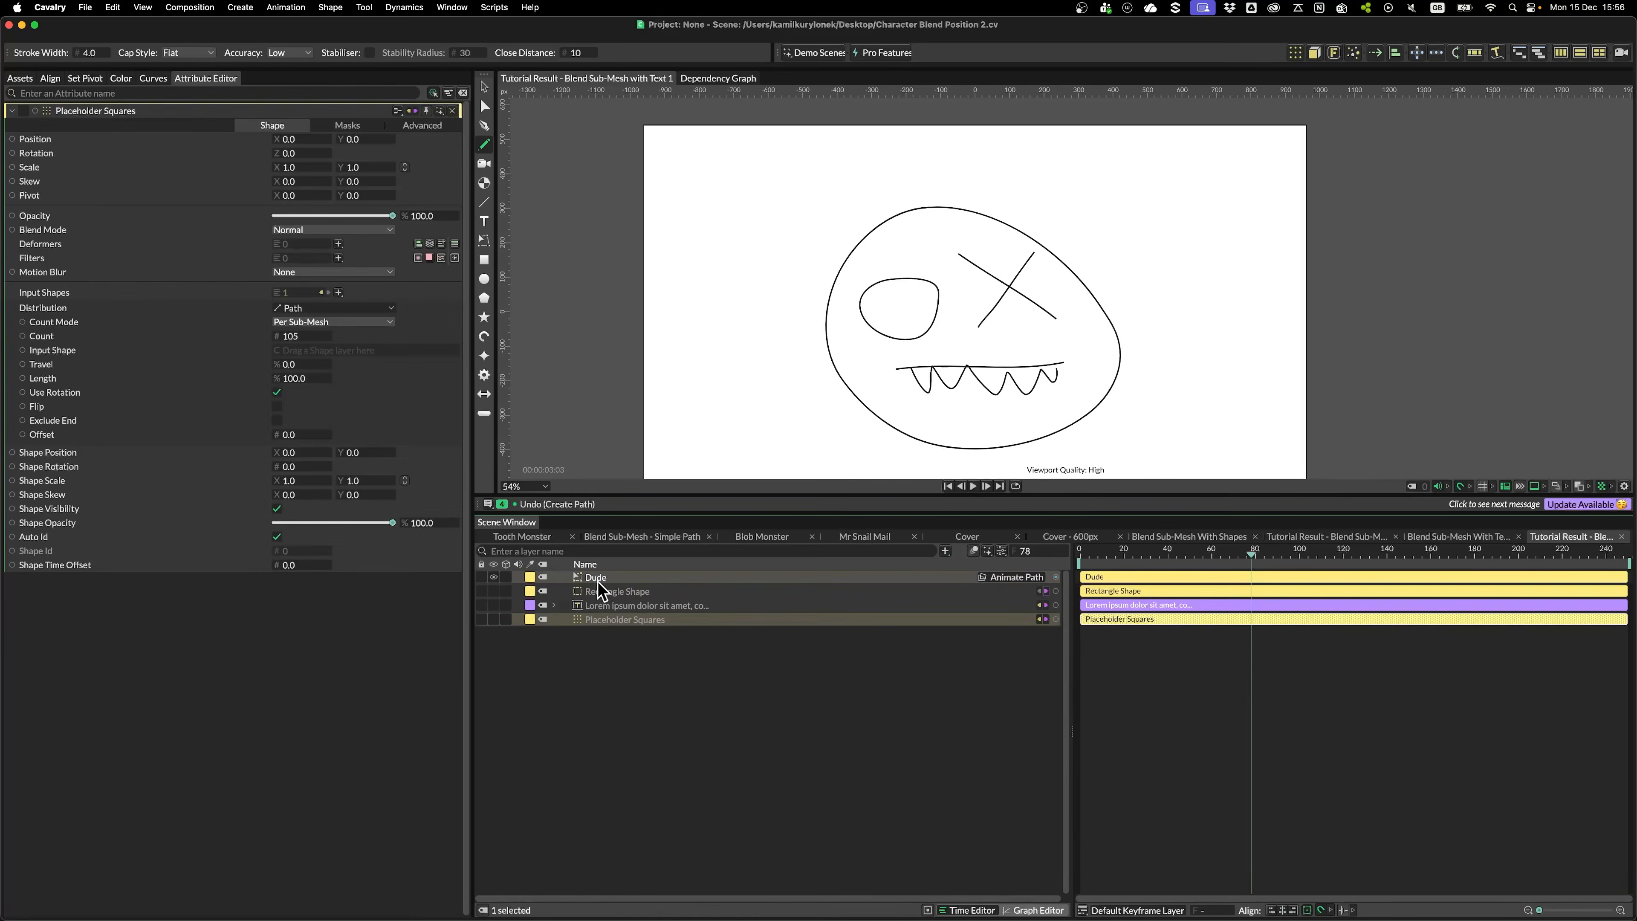
Connect Dude as the path Input Shape of the Placeholder Squares duplicator and make the squares visible
key("v")
left_click(596, 577)
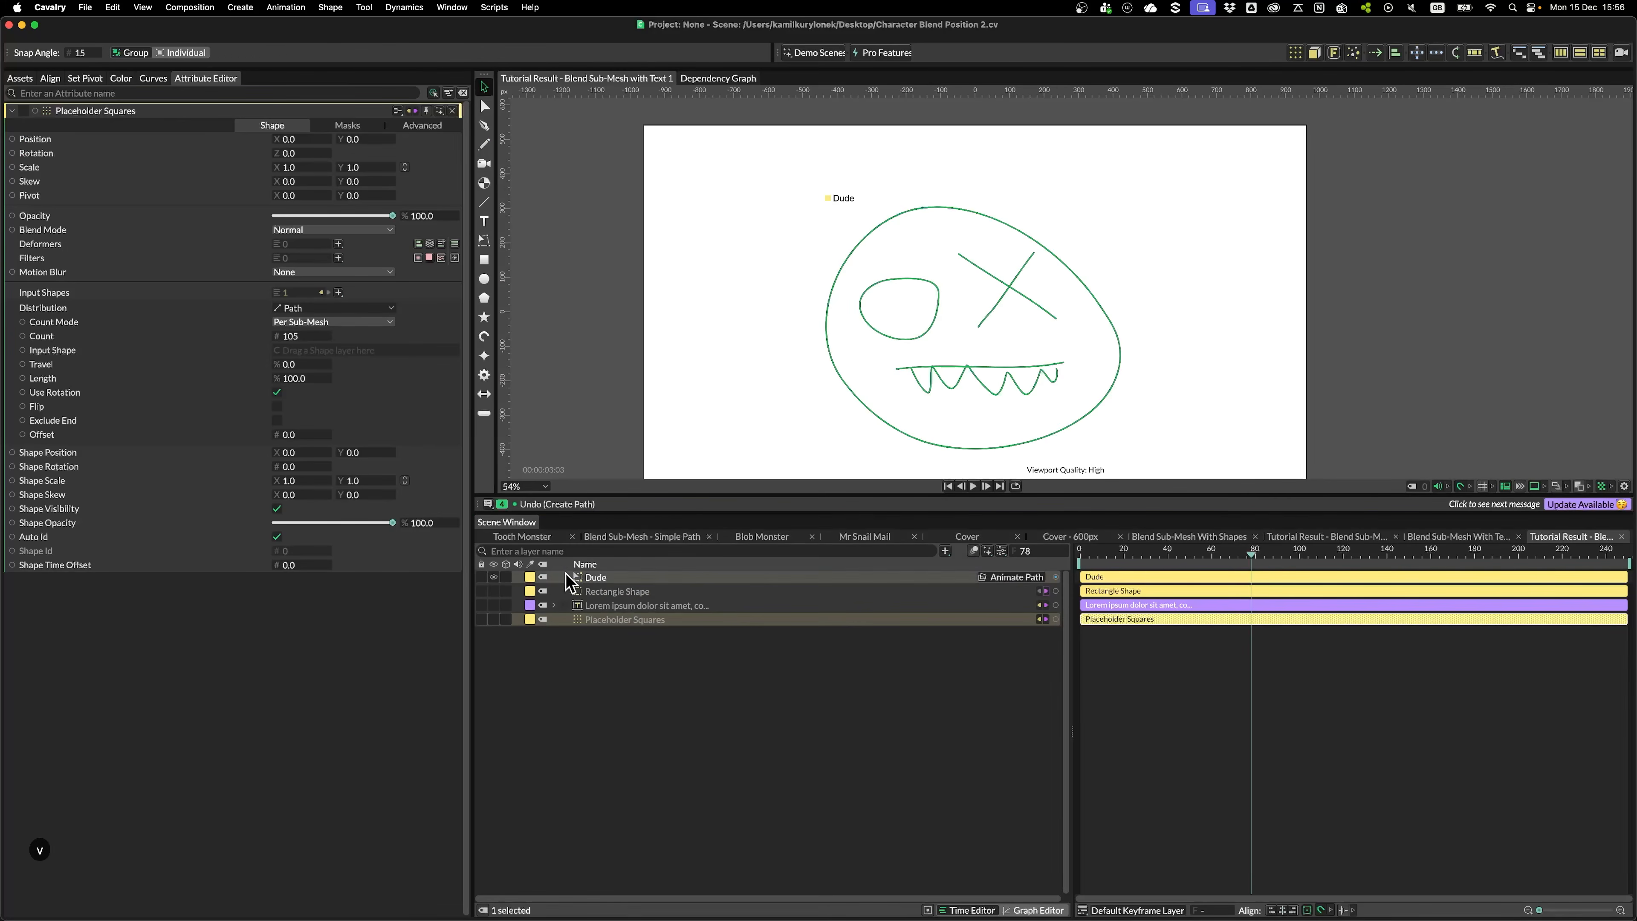
left_click(606, 619)
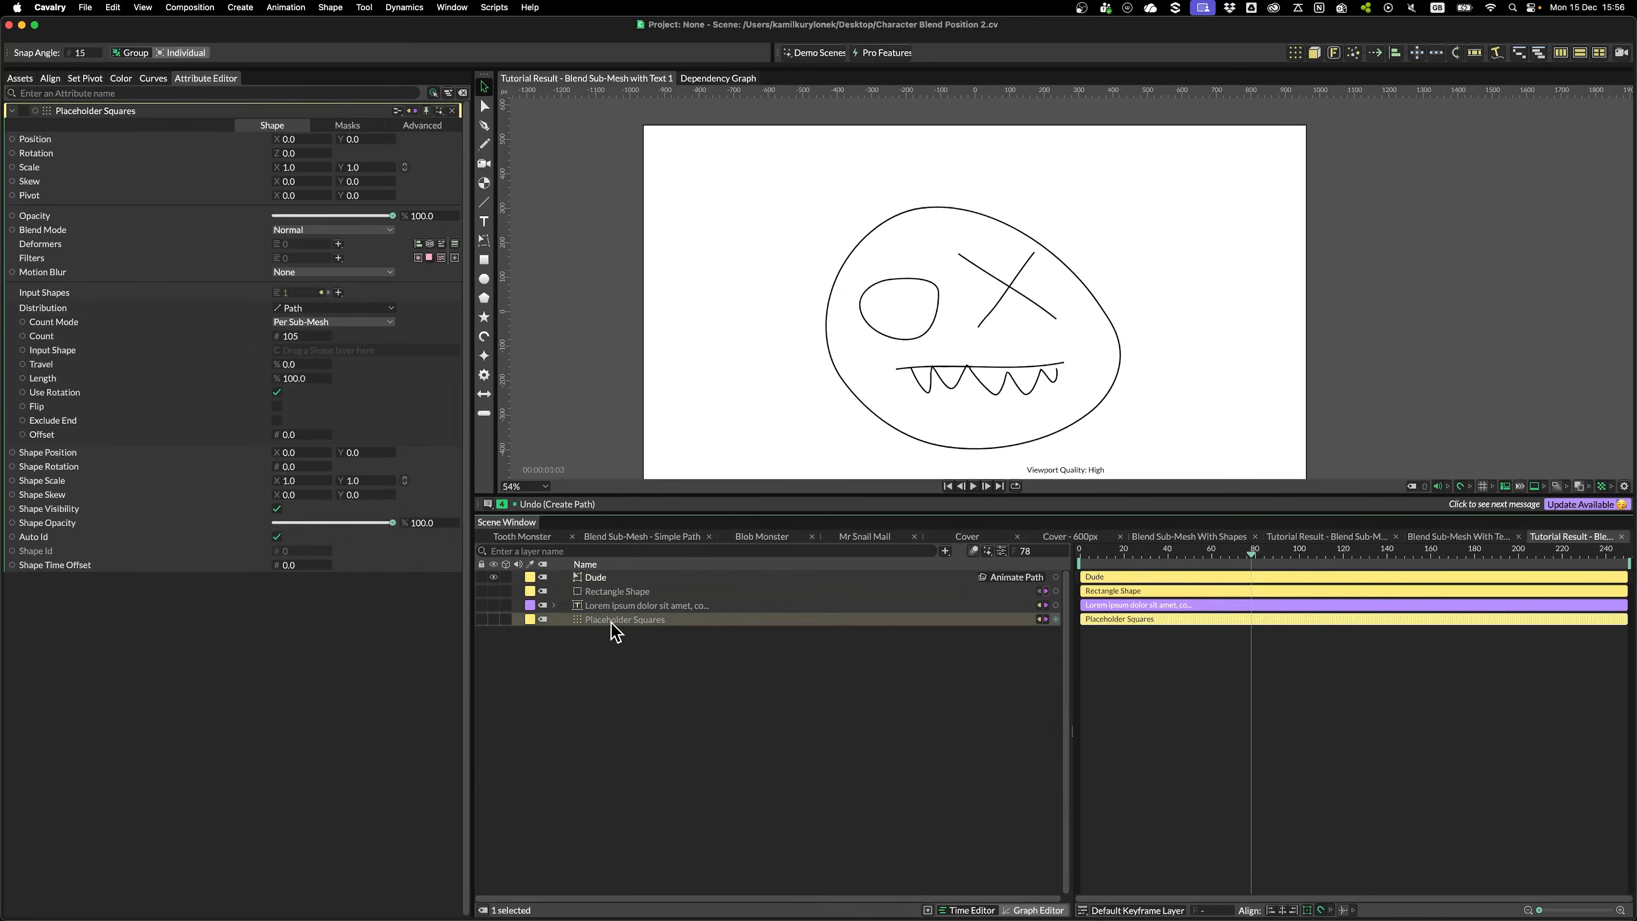
left_click_drag(599, 578, 347, 355)
left_click(494, 619)
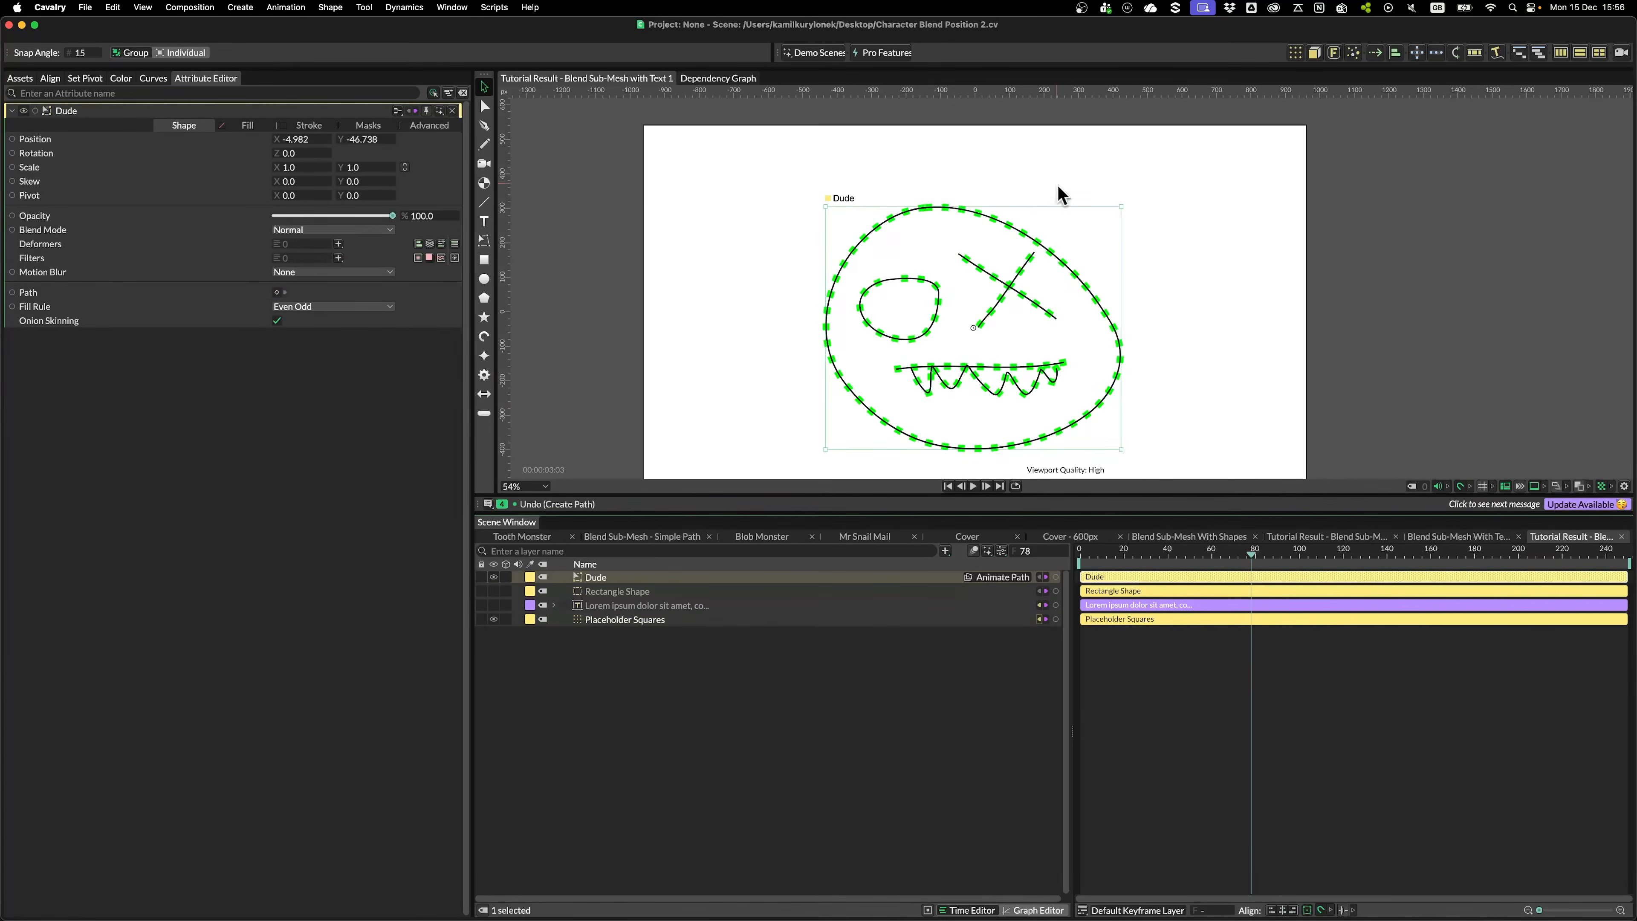
scroll(1130, 405, "up", 2)
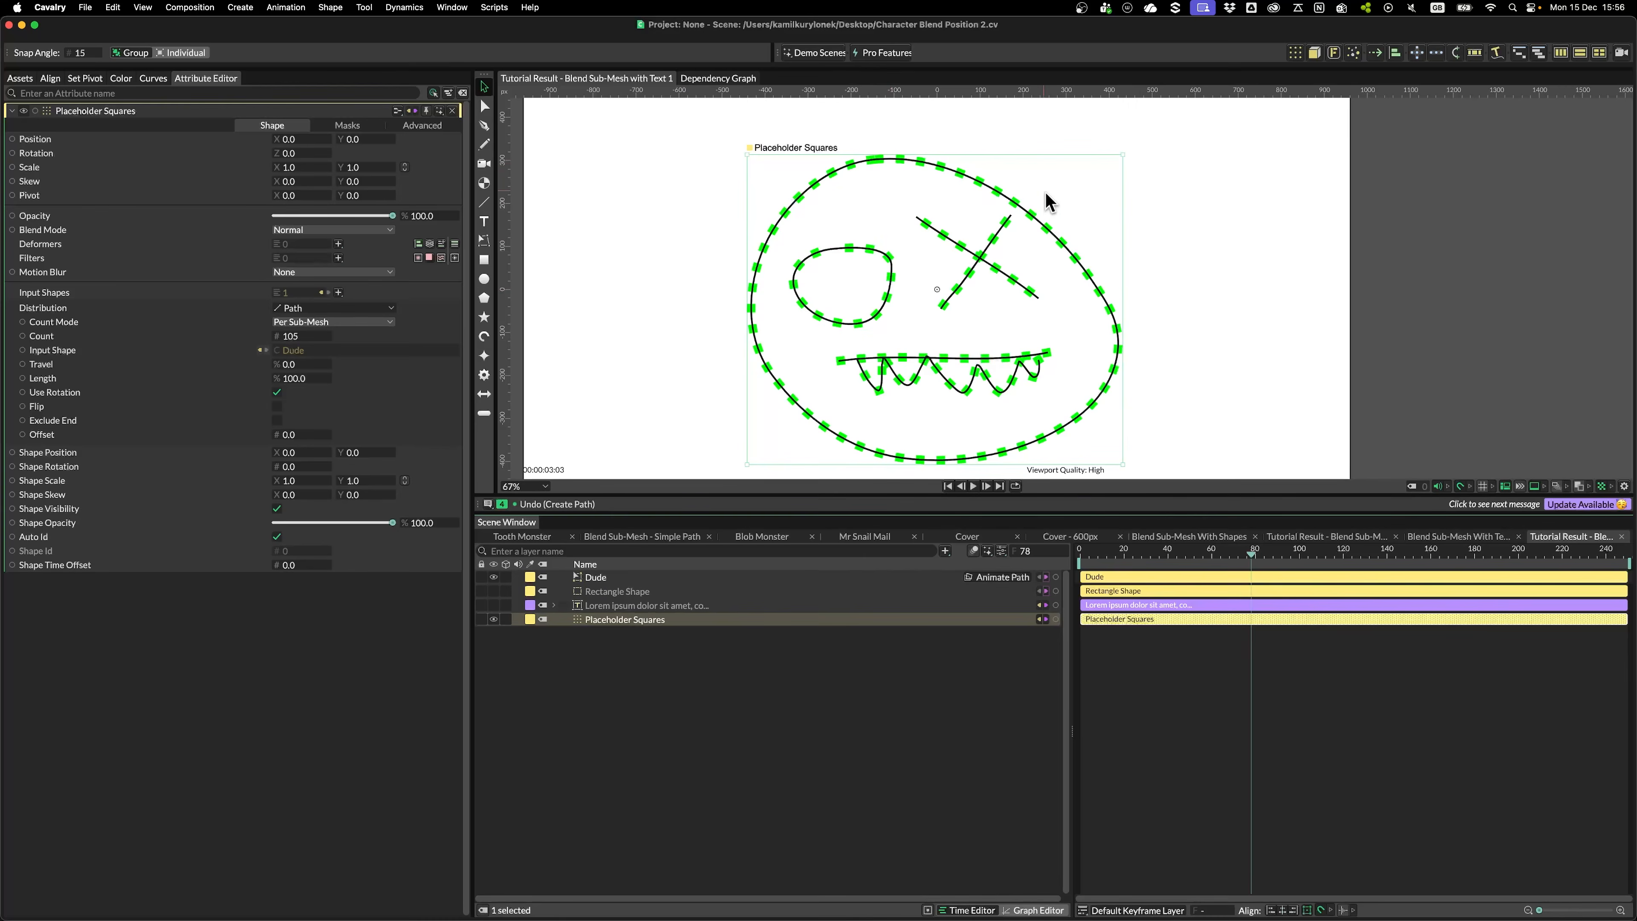
left_click(1183, 268)
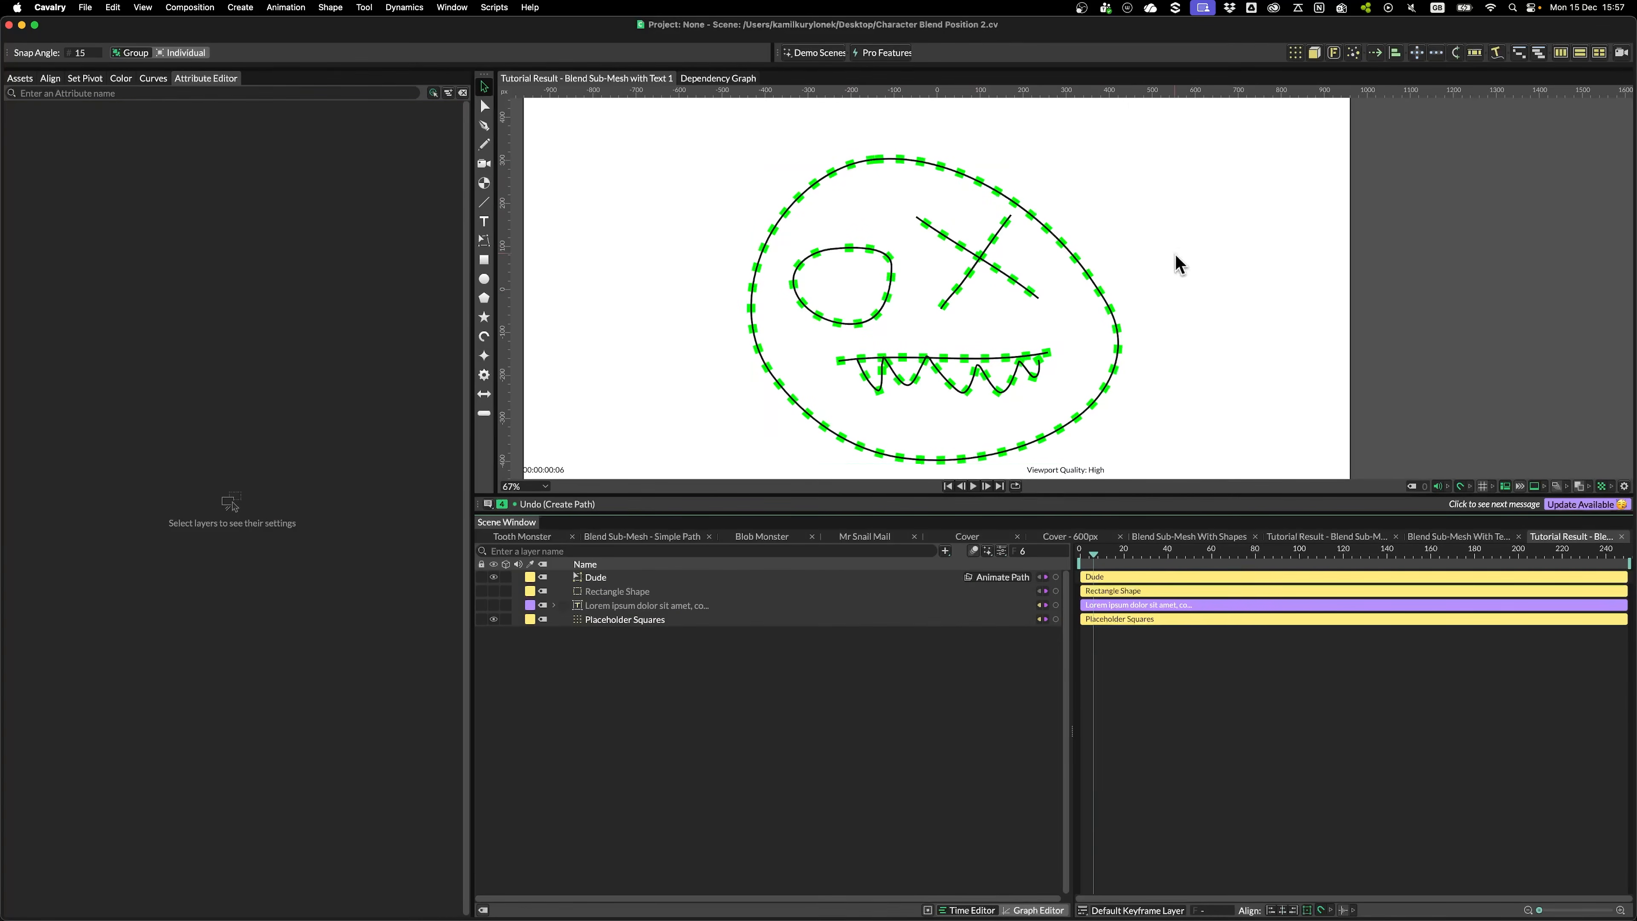
scroll(1178, 259, "right", 1)
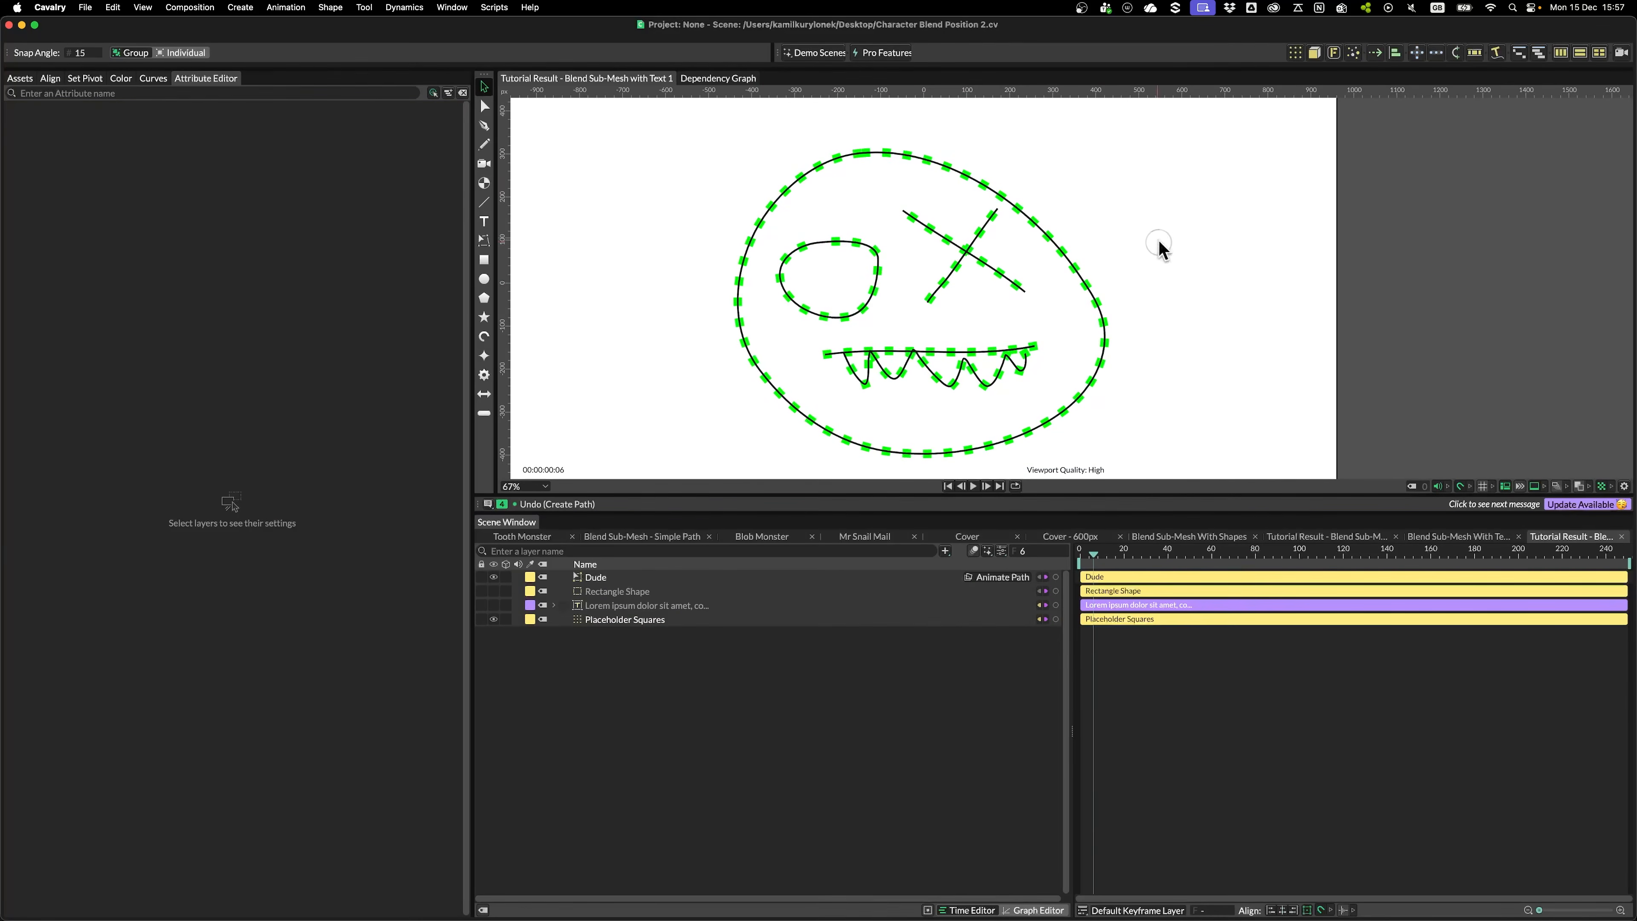
Hide Placeholder Squares and Dude, show the text layer, and scrub to frame 94 to preview its characters moving onto the face
left_click(554, 605)
left_click(691, 633)
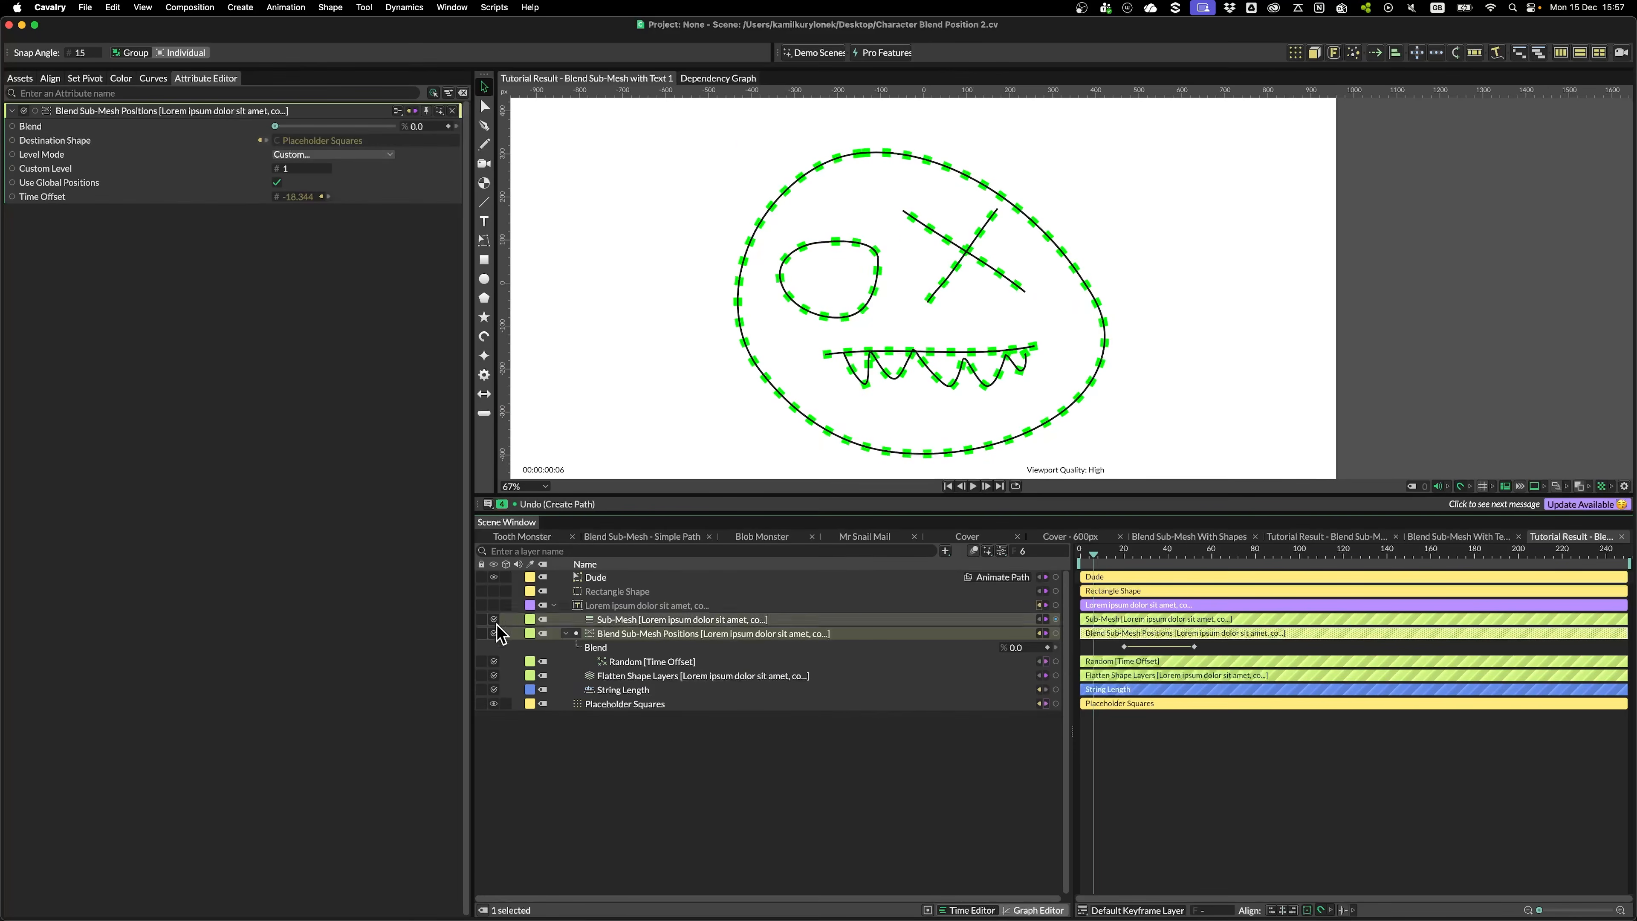
left_click(494, 704)
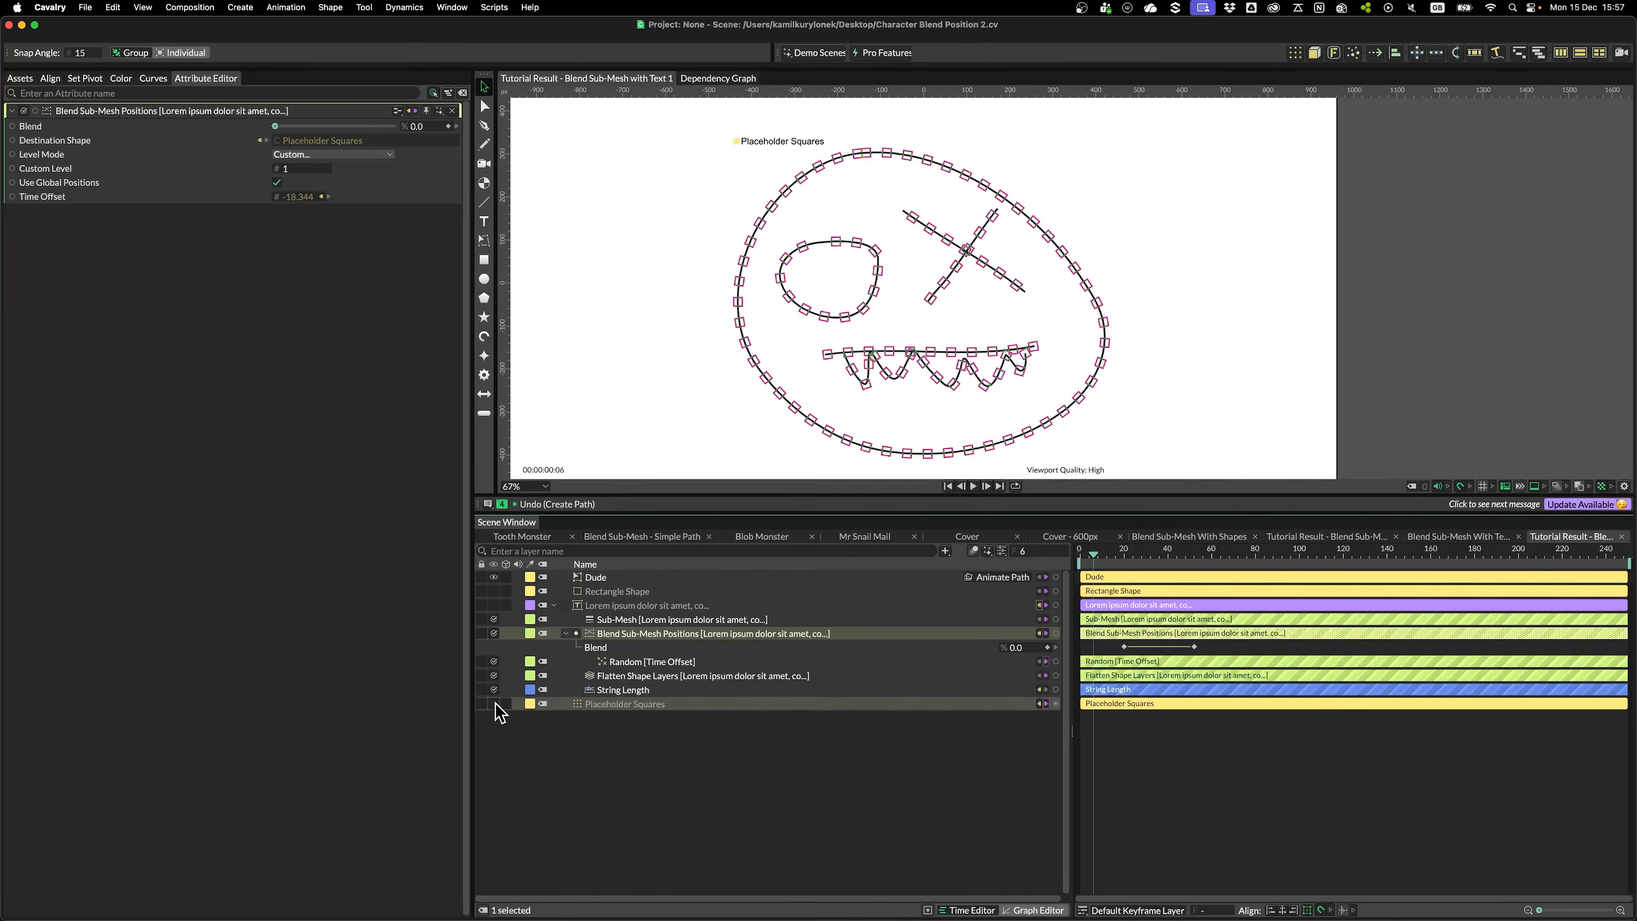
left_click(494, 578)
left_click(493, 605)
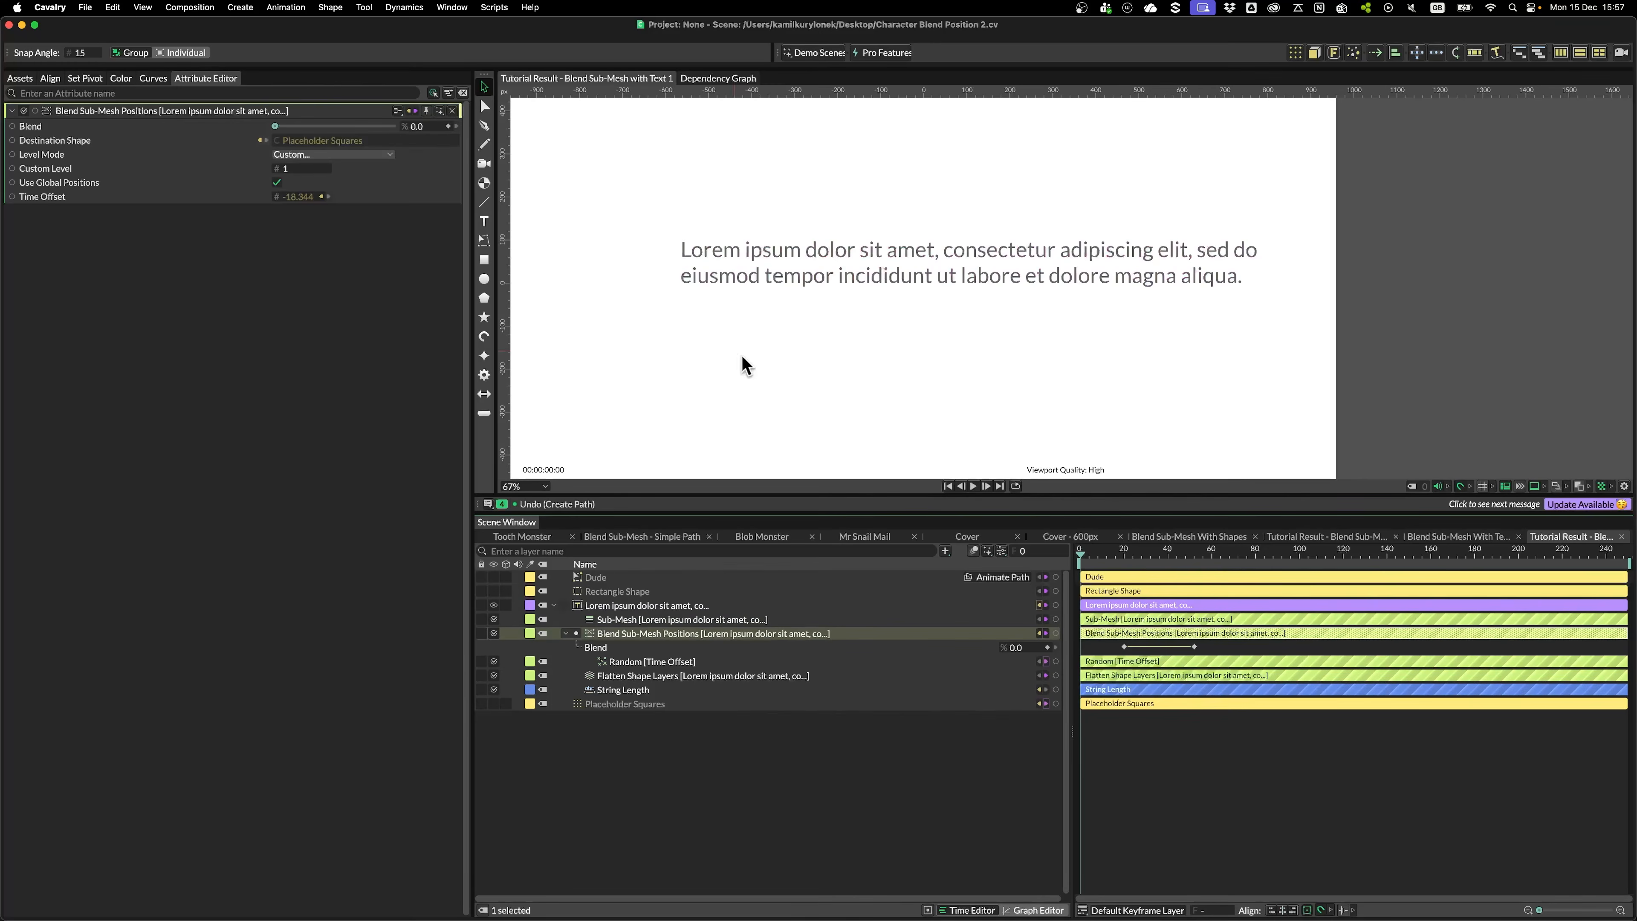
left_click_drag(1095, 554, 1286, 557)
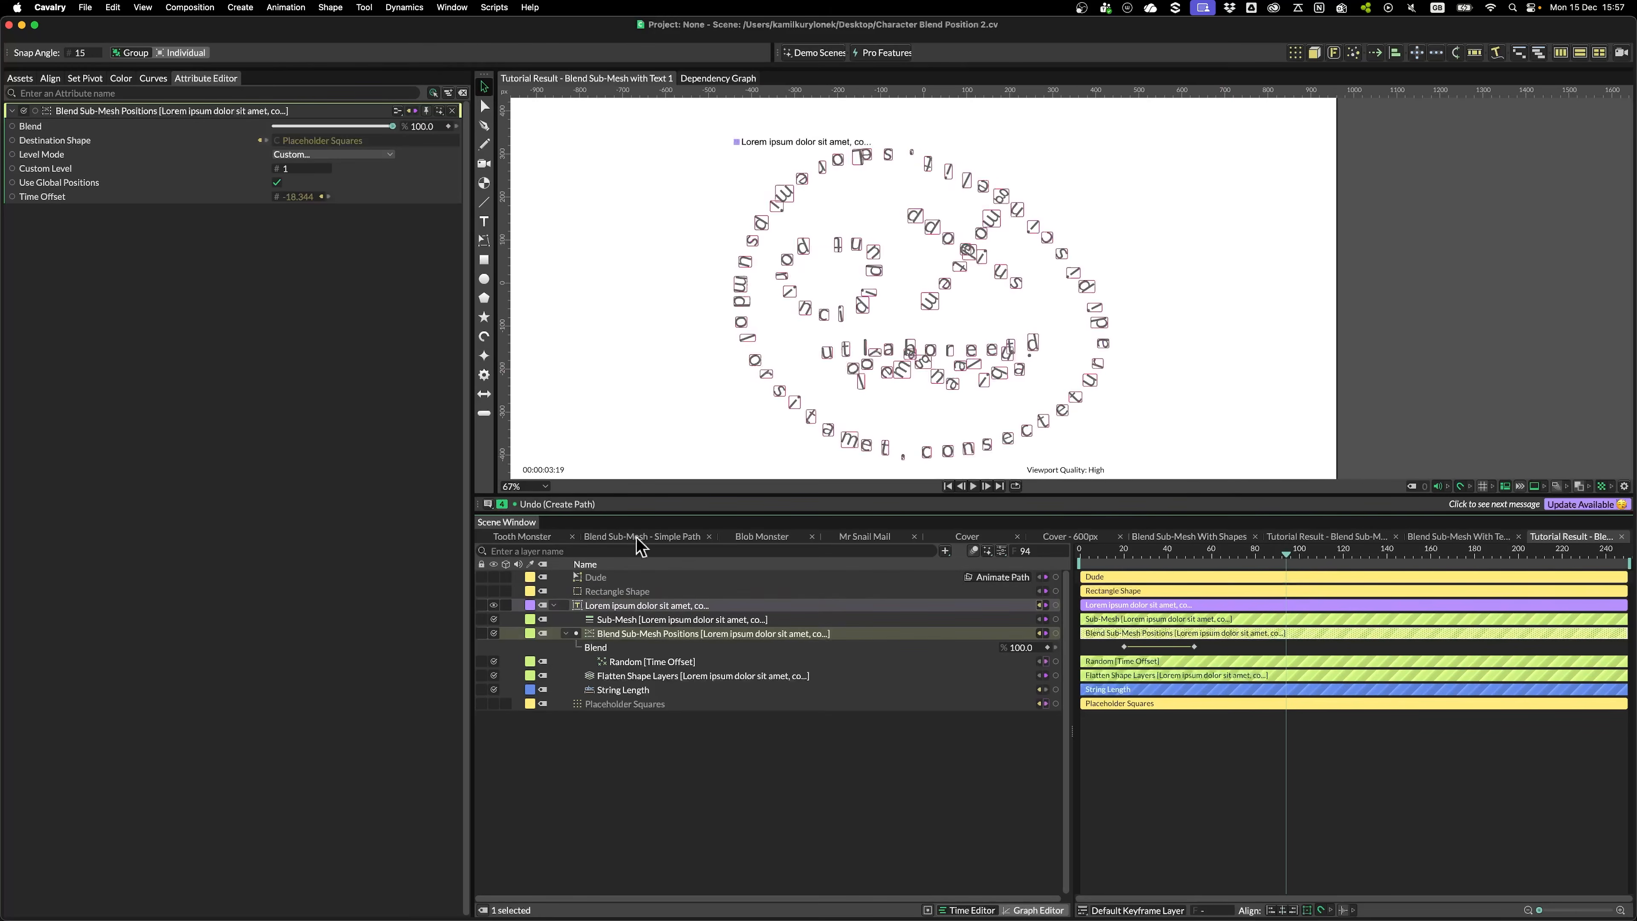
Show the Dude outline together with the blended text and view the whole face
left_click(493, 576)
left_click(768, 818)
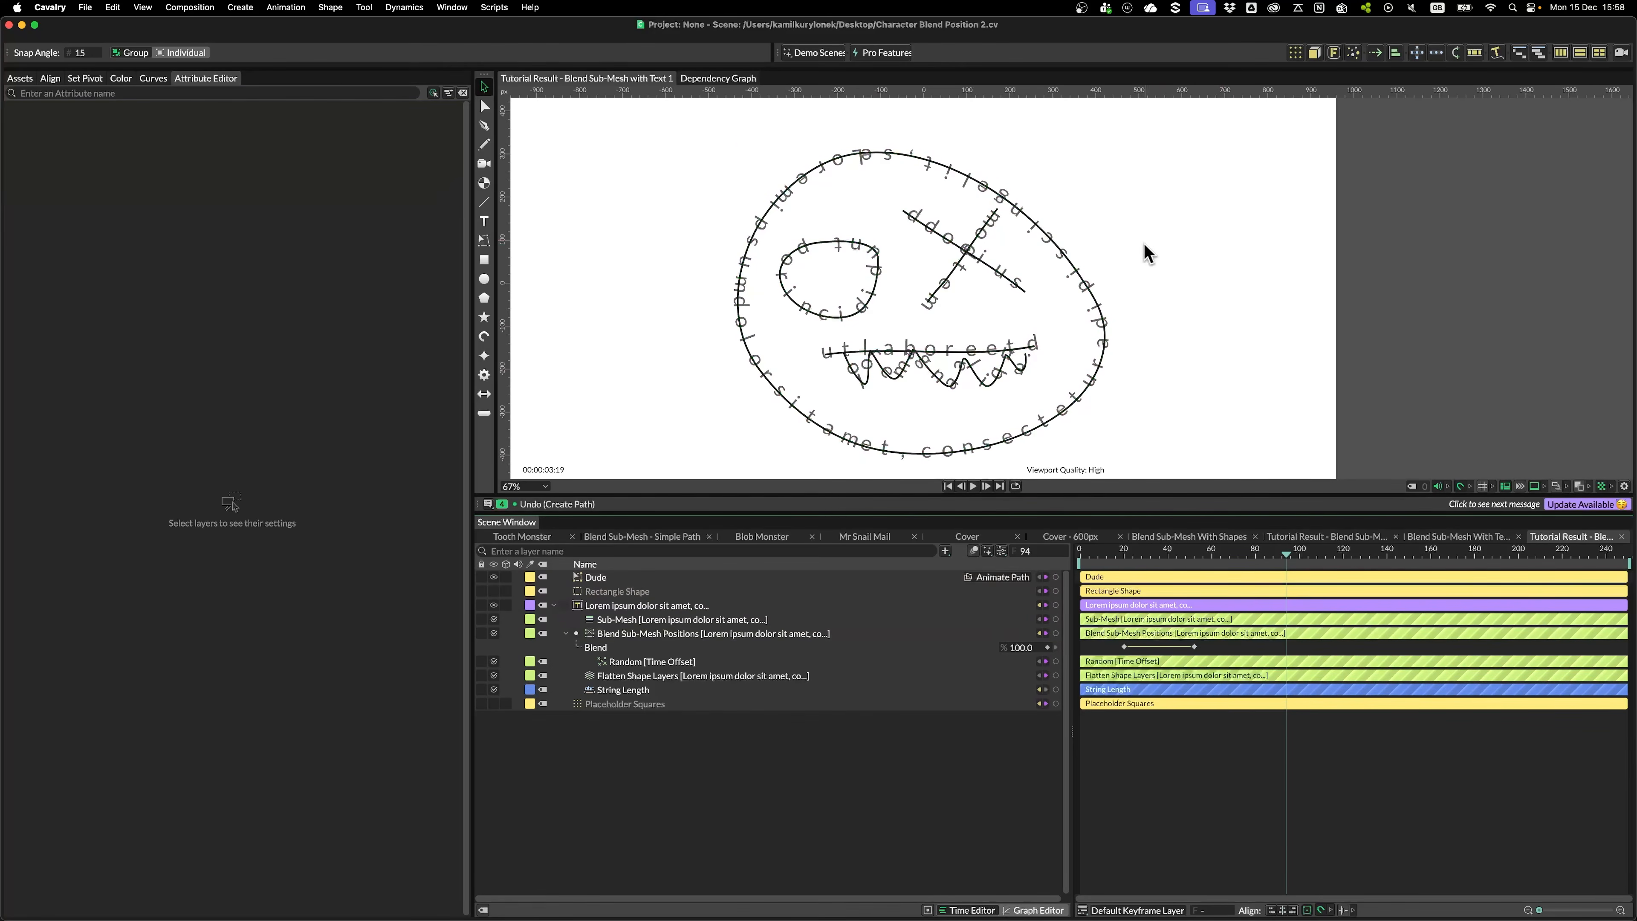
scroll(1154, 249, "down", 5)
left_click_drag(1058, 221, 1057, 273)
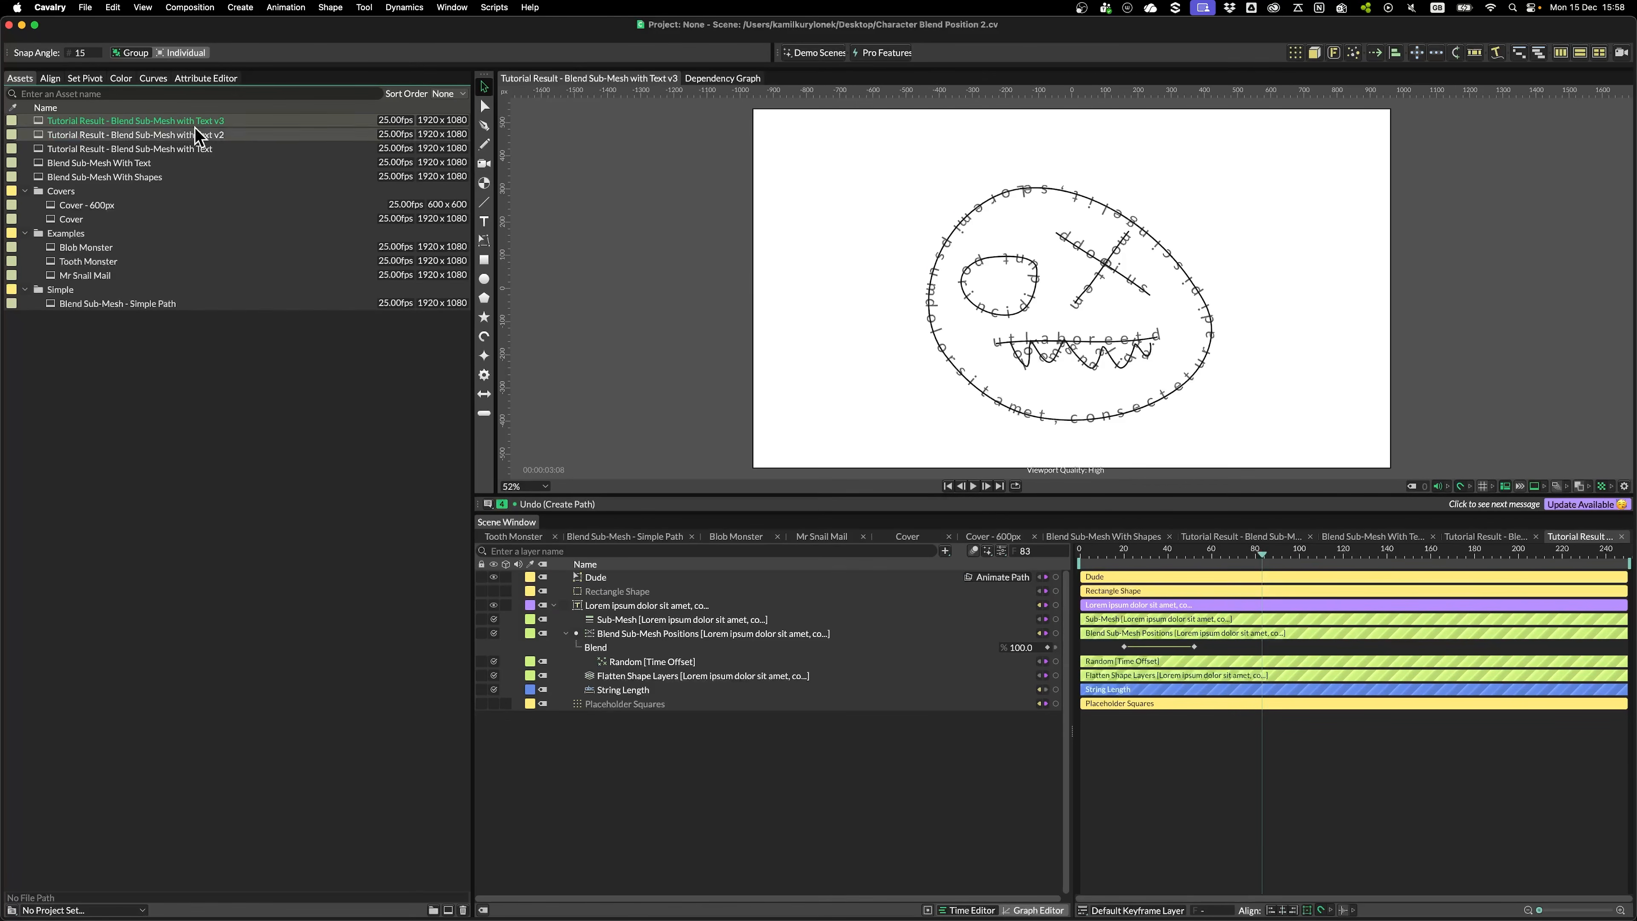
Delete the Dude layer from the v3 composition and return the timeline to frame 0
left_click(1285, 356)
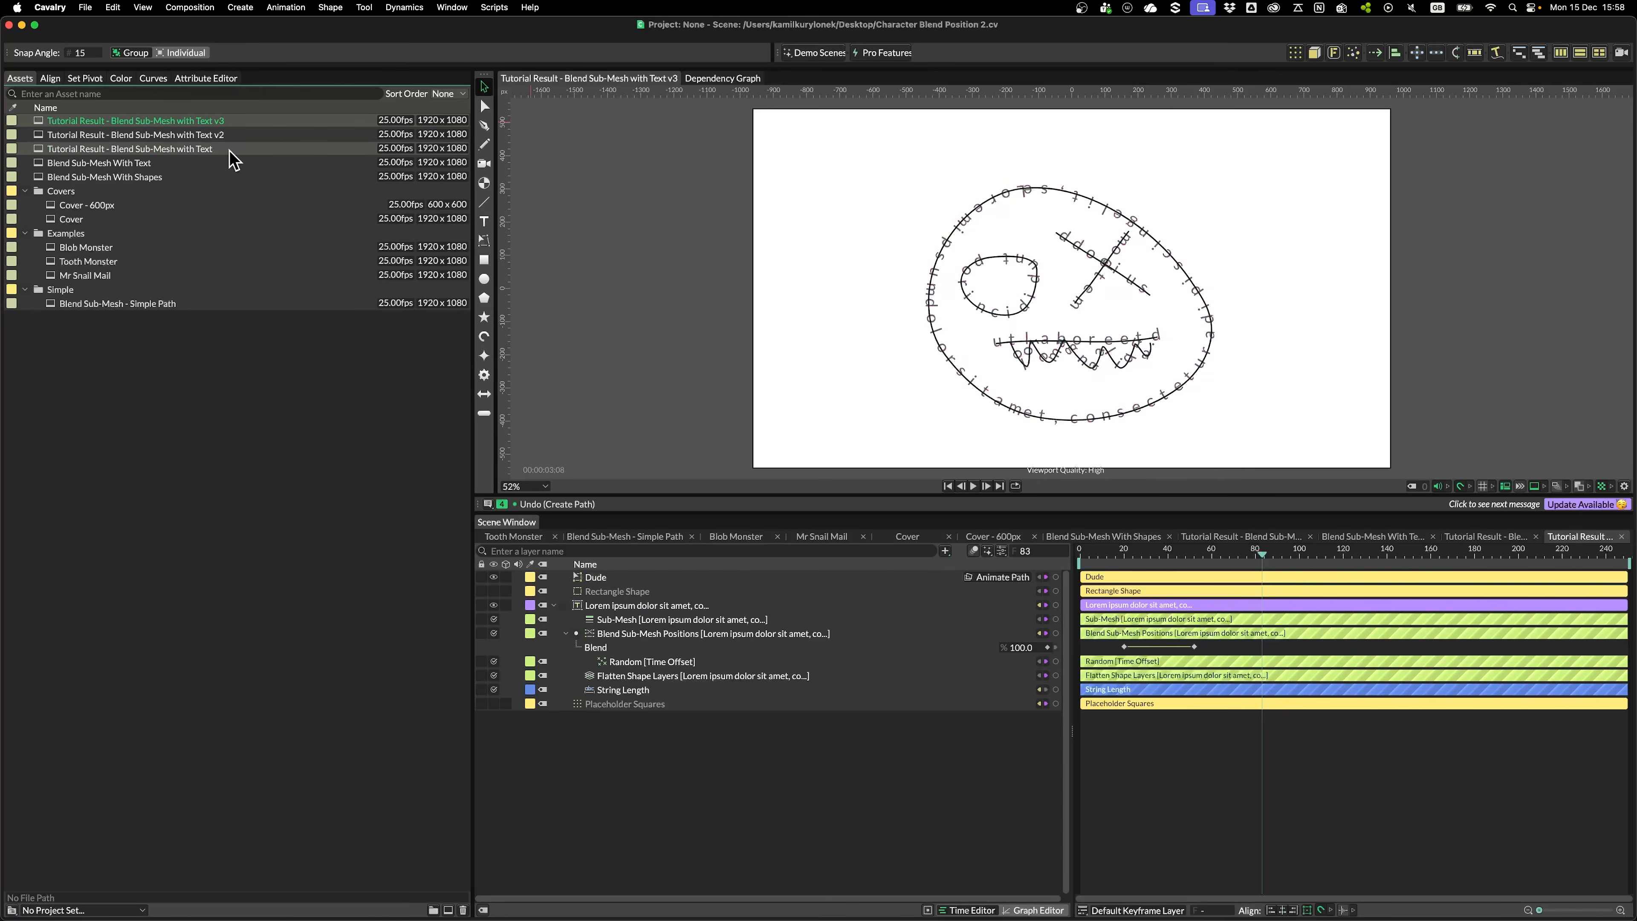
left_click(595, 578)
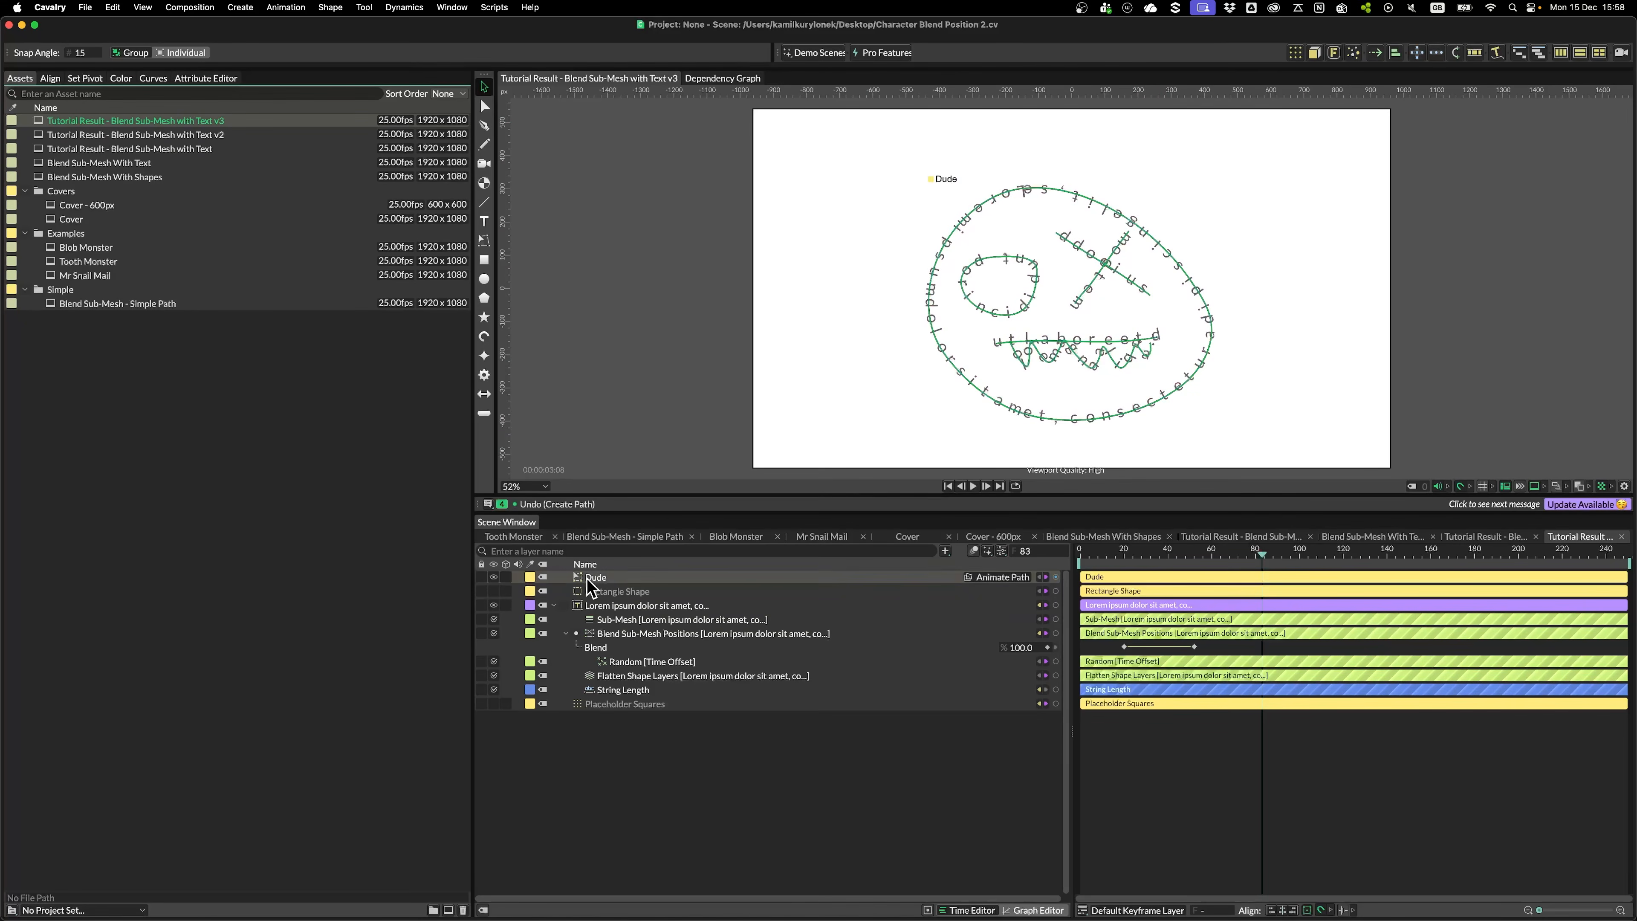
key("BackSpace")
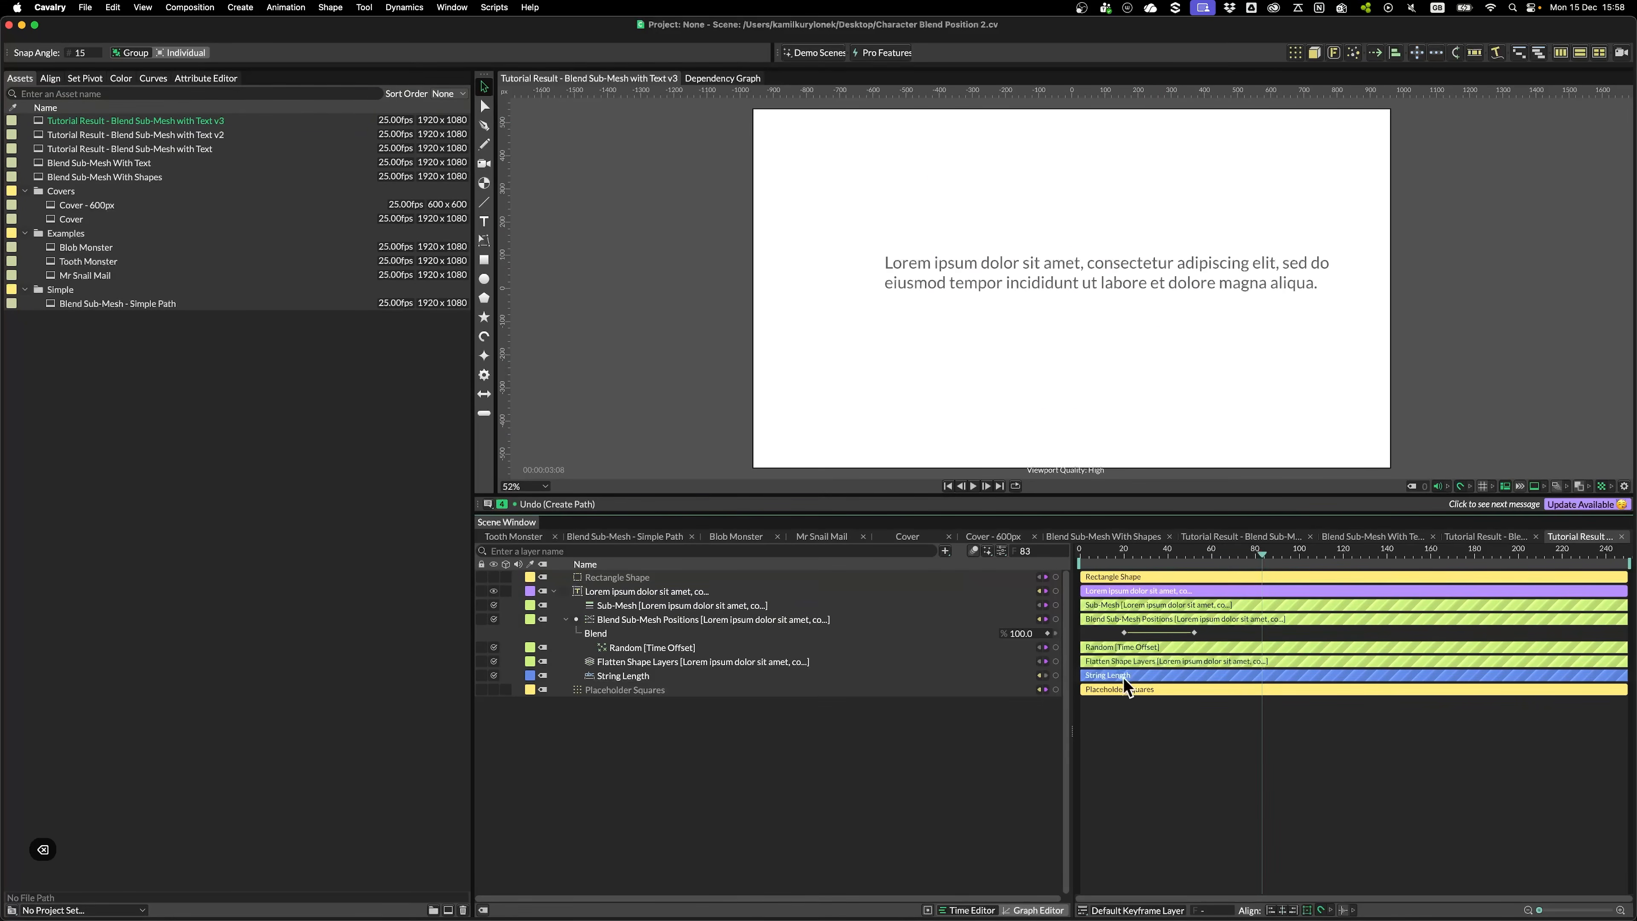
left_click_drag(1087, 548, 1005, 548)
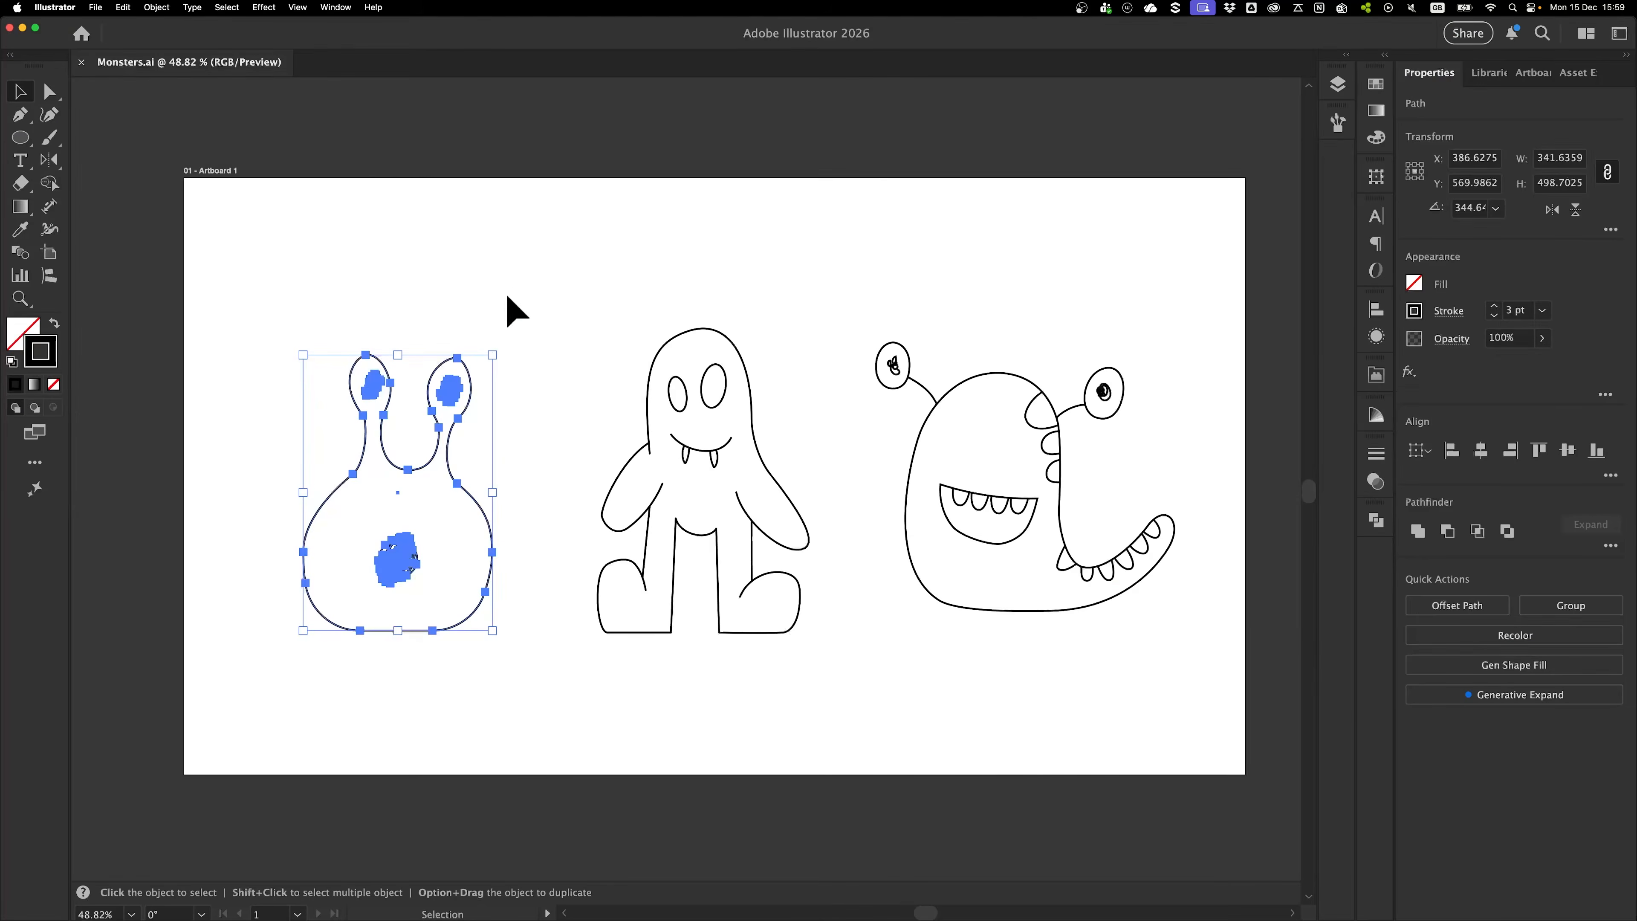
Copy all paths of the leftmost monster in Illustrator's Monsters.ai and paste the artwork into Cavalry's v3 composition
left_click_drag(234, 287, 526, 736)
key("super+c")
key("super+Tab")
key("super+v")
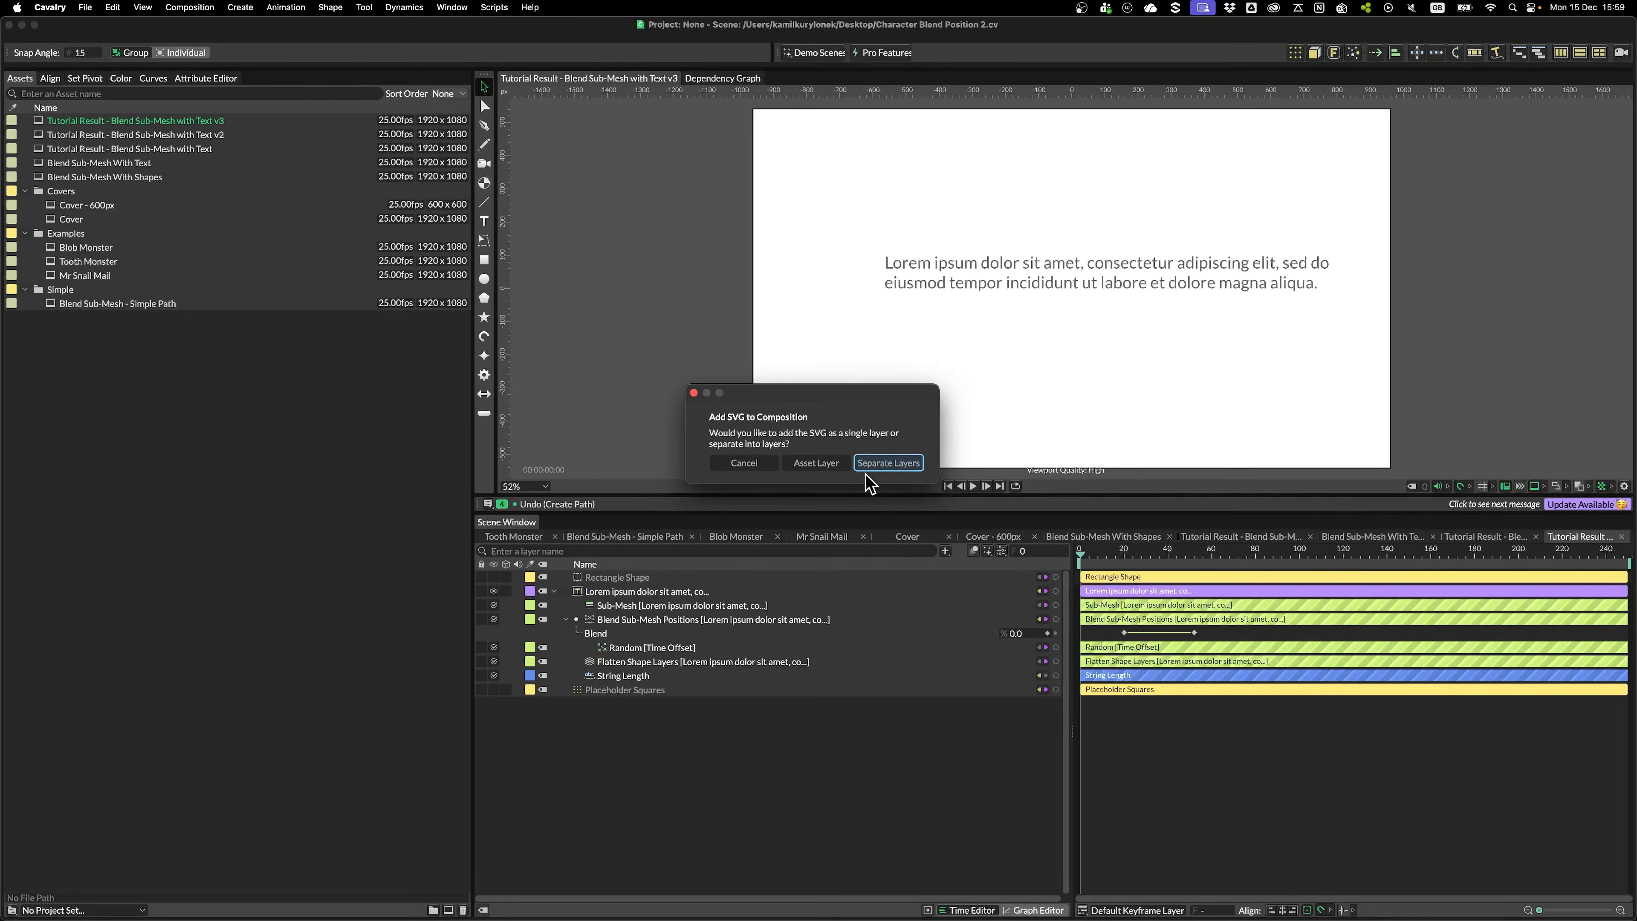
left_click(816, 469)
Rename the pasted monster layer to Blob
key("Return")
type("Blob")
key("Return")
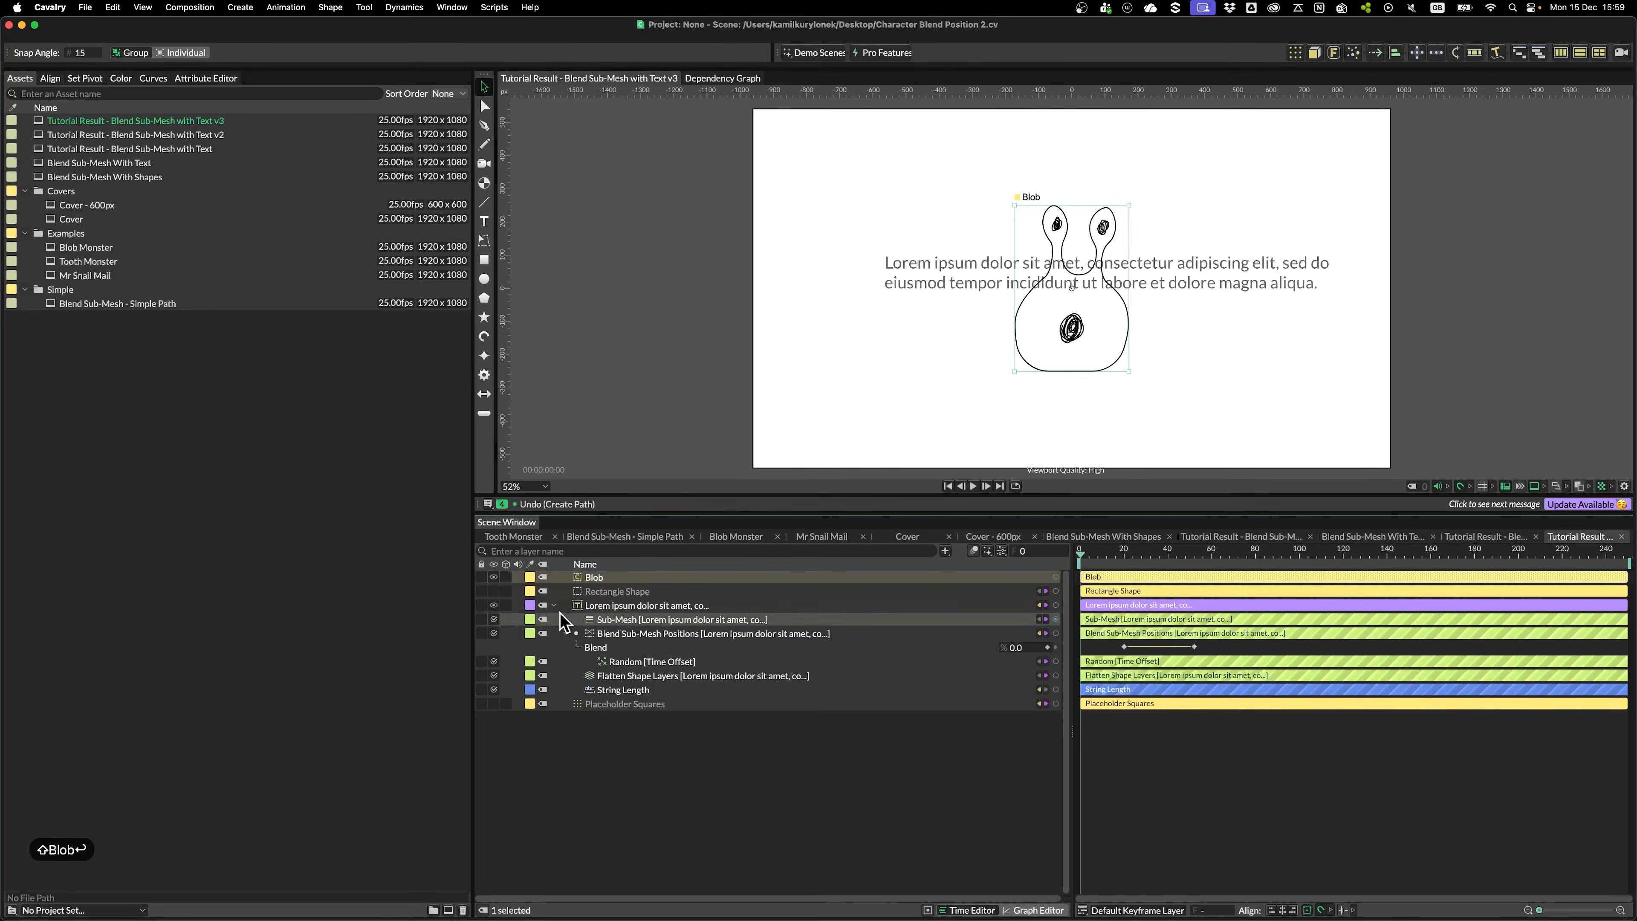
Hide the text, connect Blob as the path Input Shape of Placeholder Squares, and show the squares
left_click(618, 703)
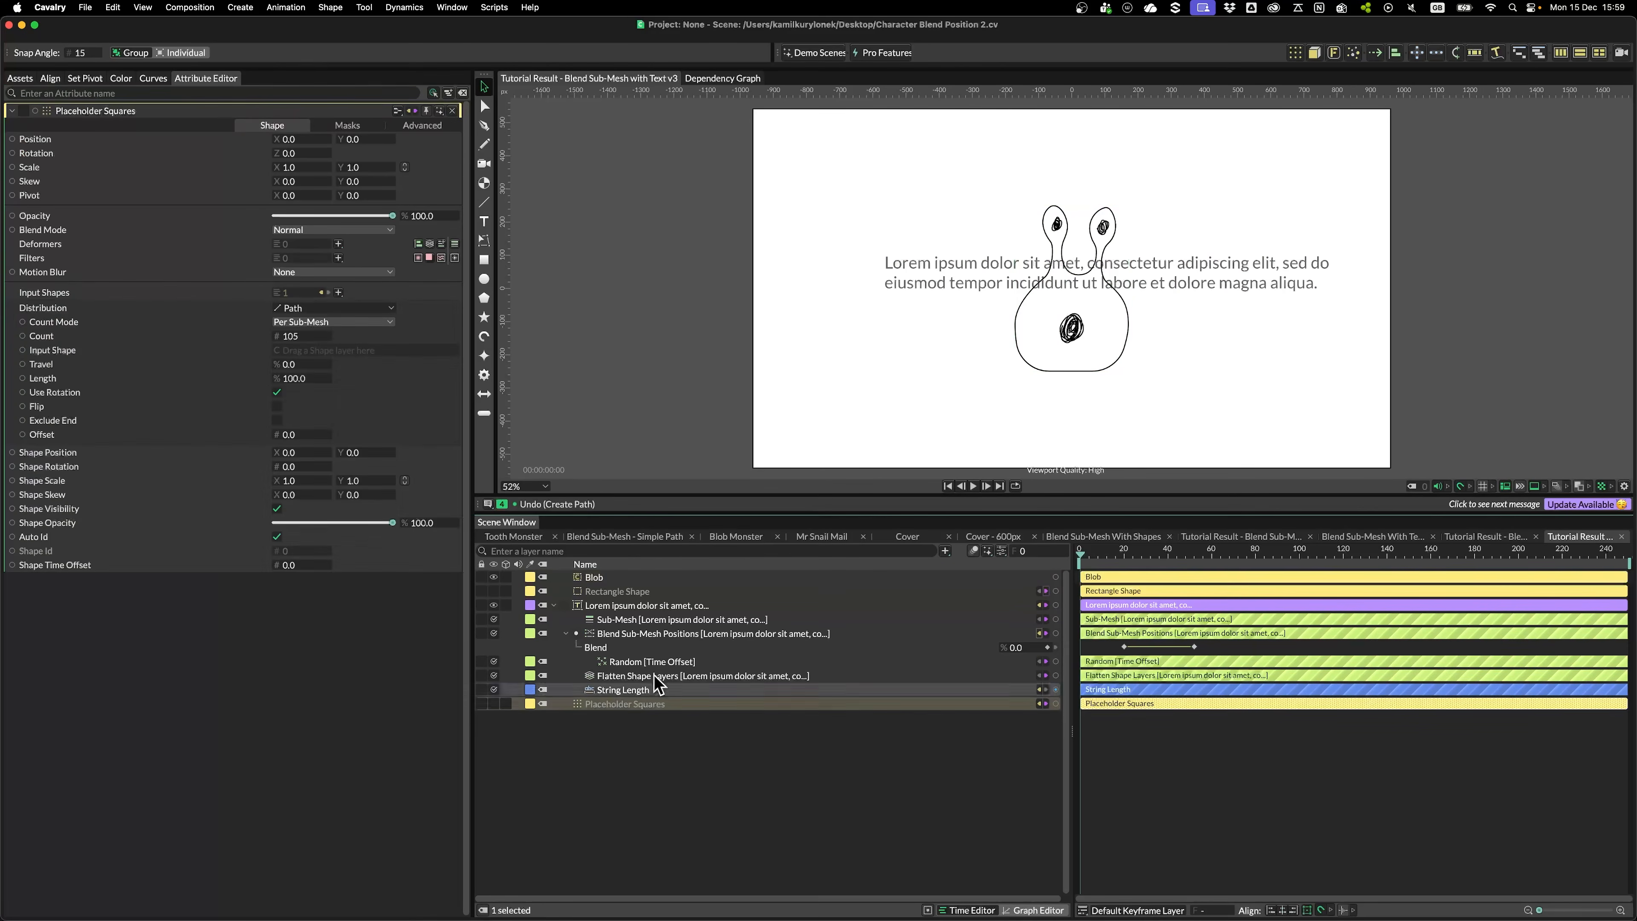
left_click(494, 606)
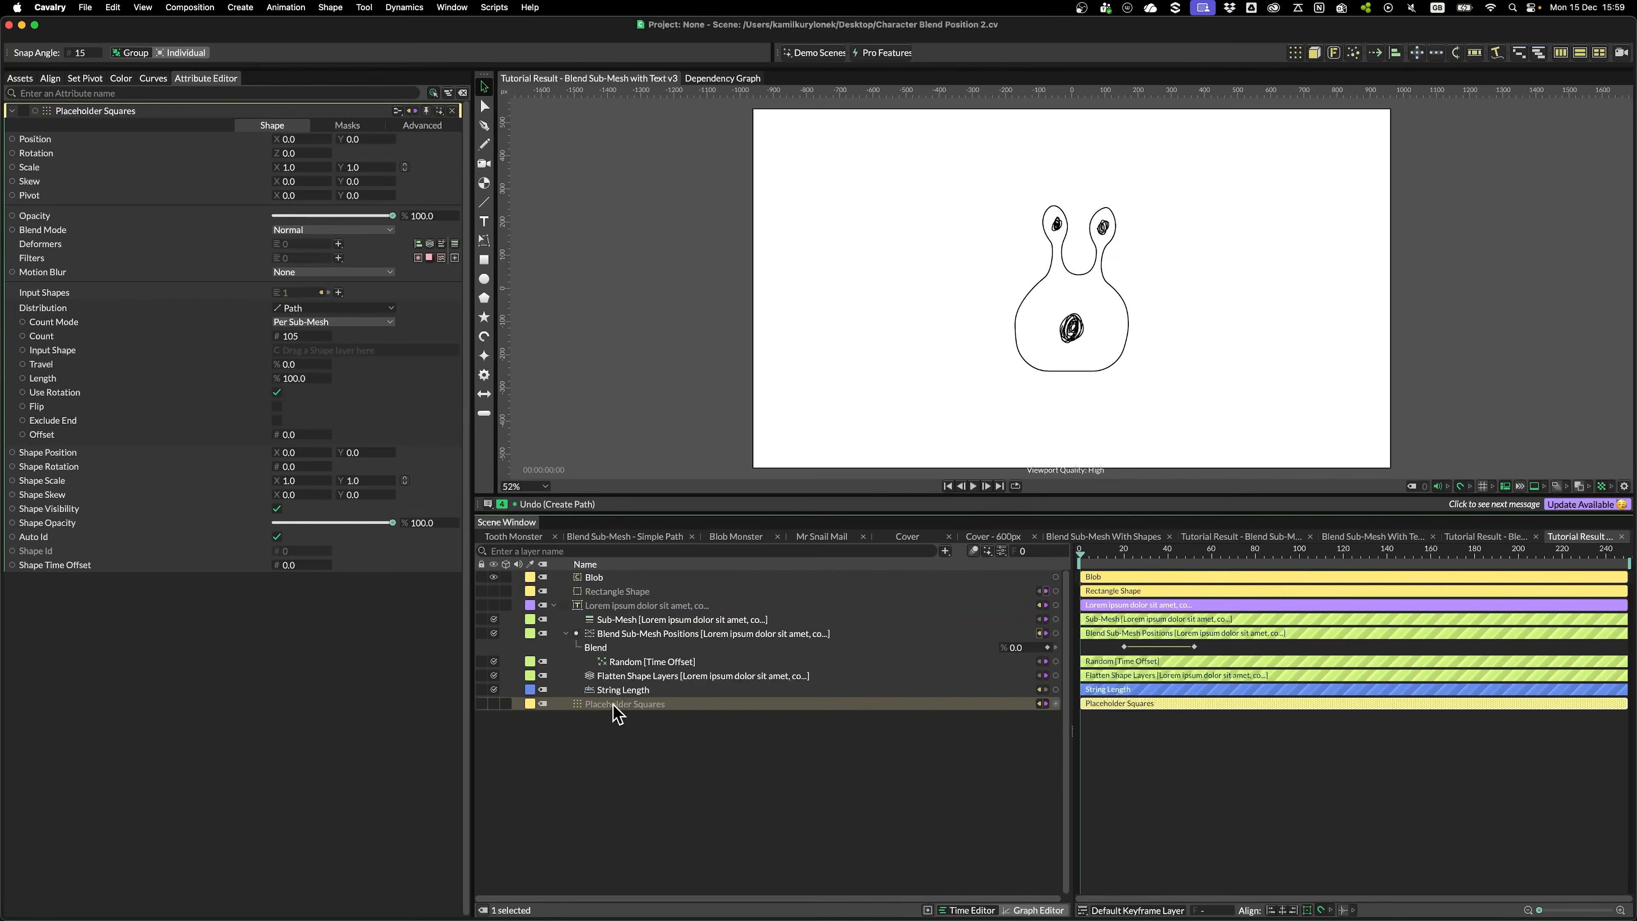
left_click_drag(607, 580, 378, 356)
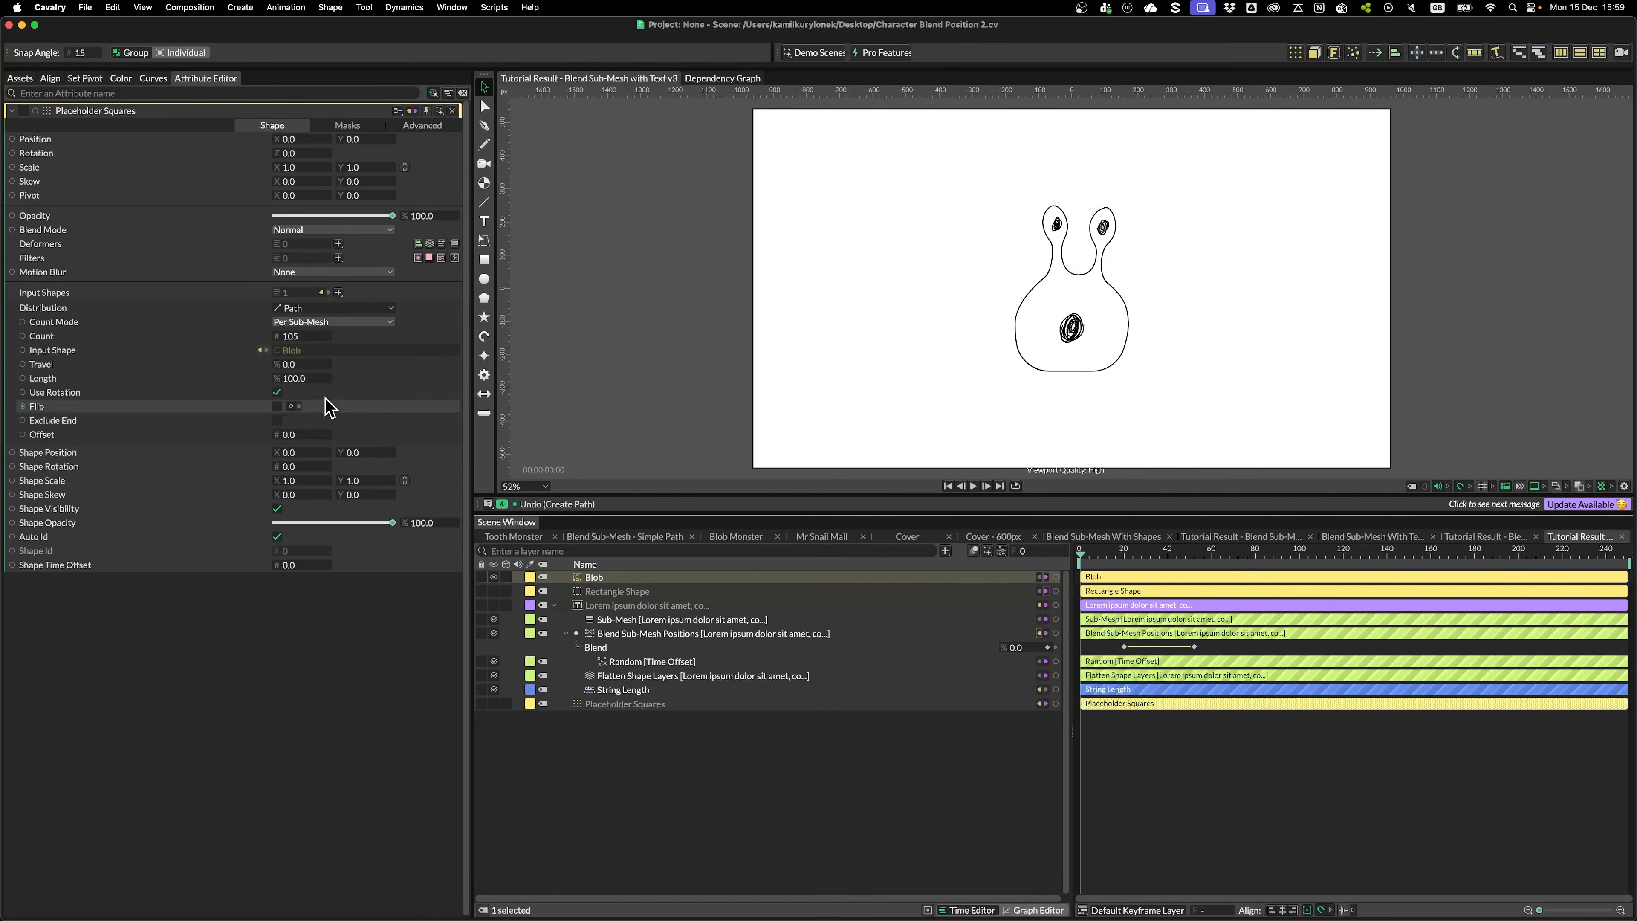
left_click(493, 703)
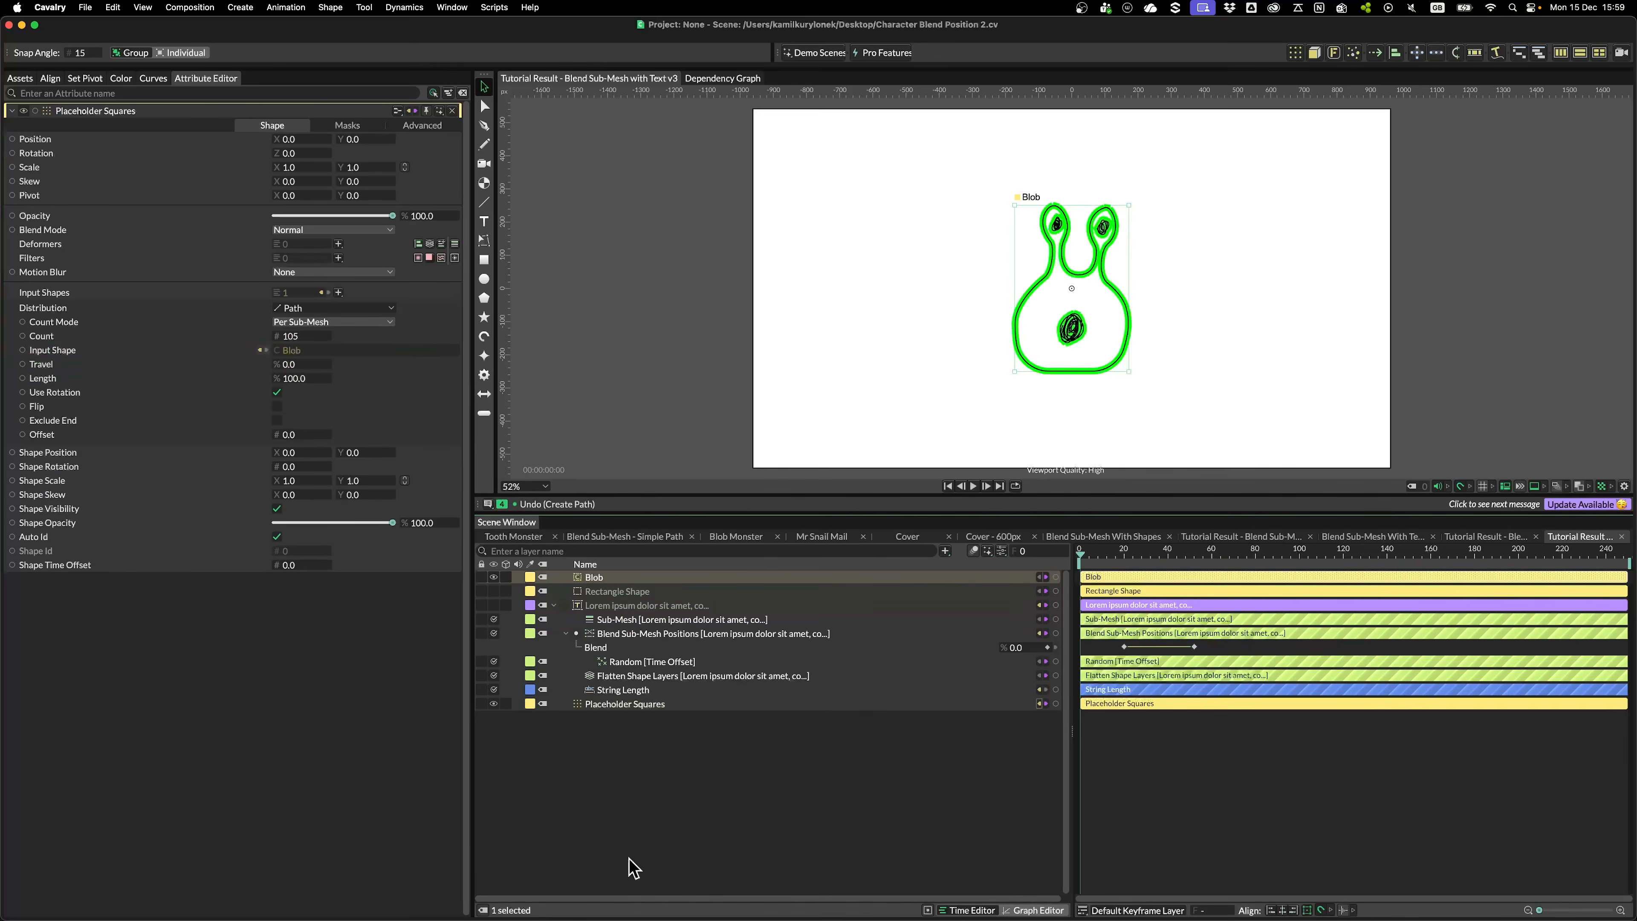
Examine up close how the placeholder squares are distributed along the Blob's outline, eyes and belly scribble
scroll(1151, 260, "up", 5)
scroll(1147, 268, "up", 3)
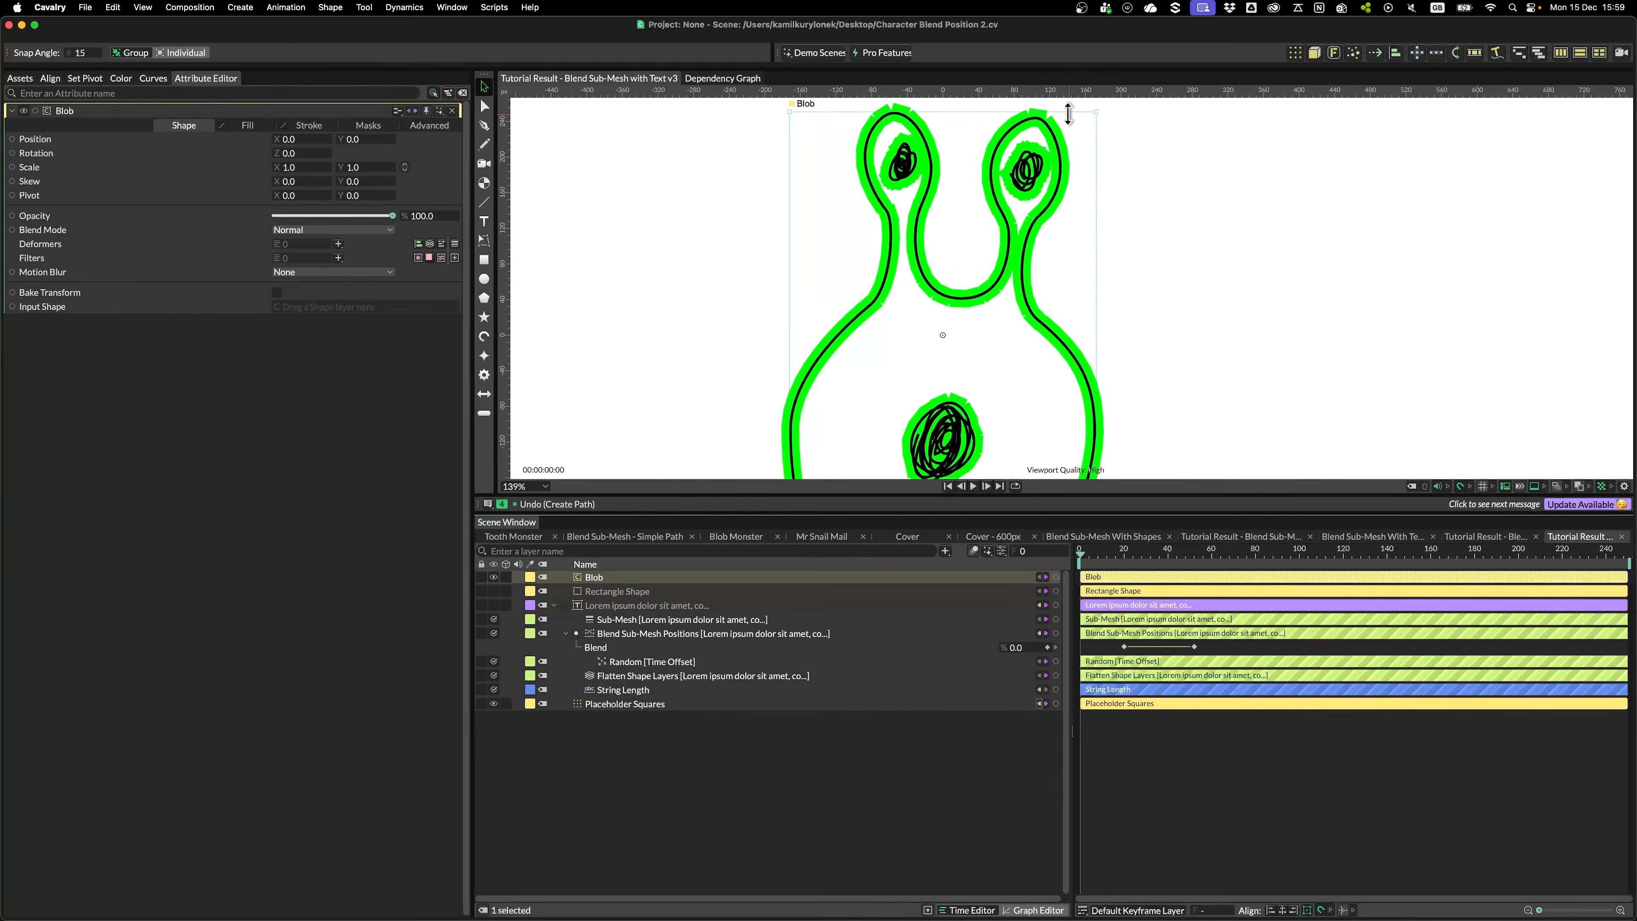
left_click_drag(831, 380, 796, 246)
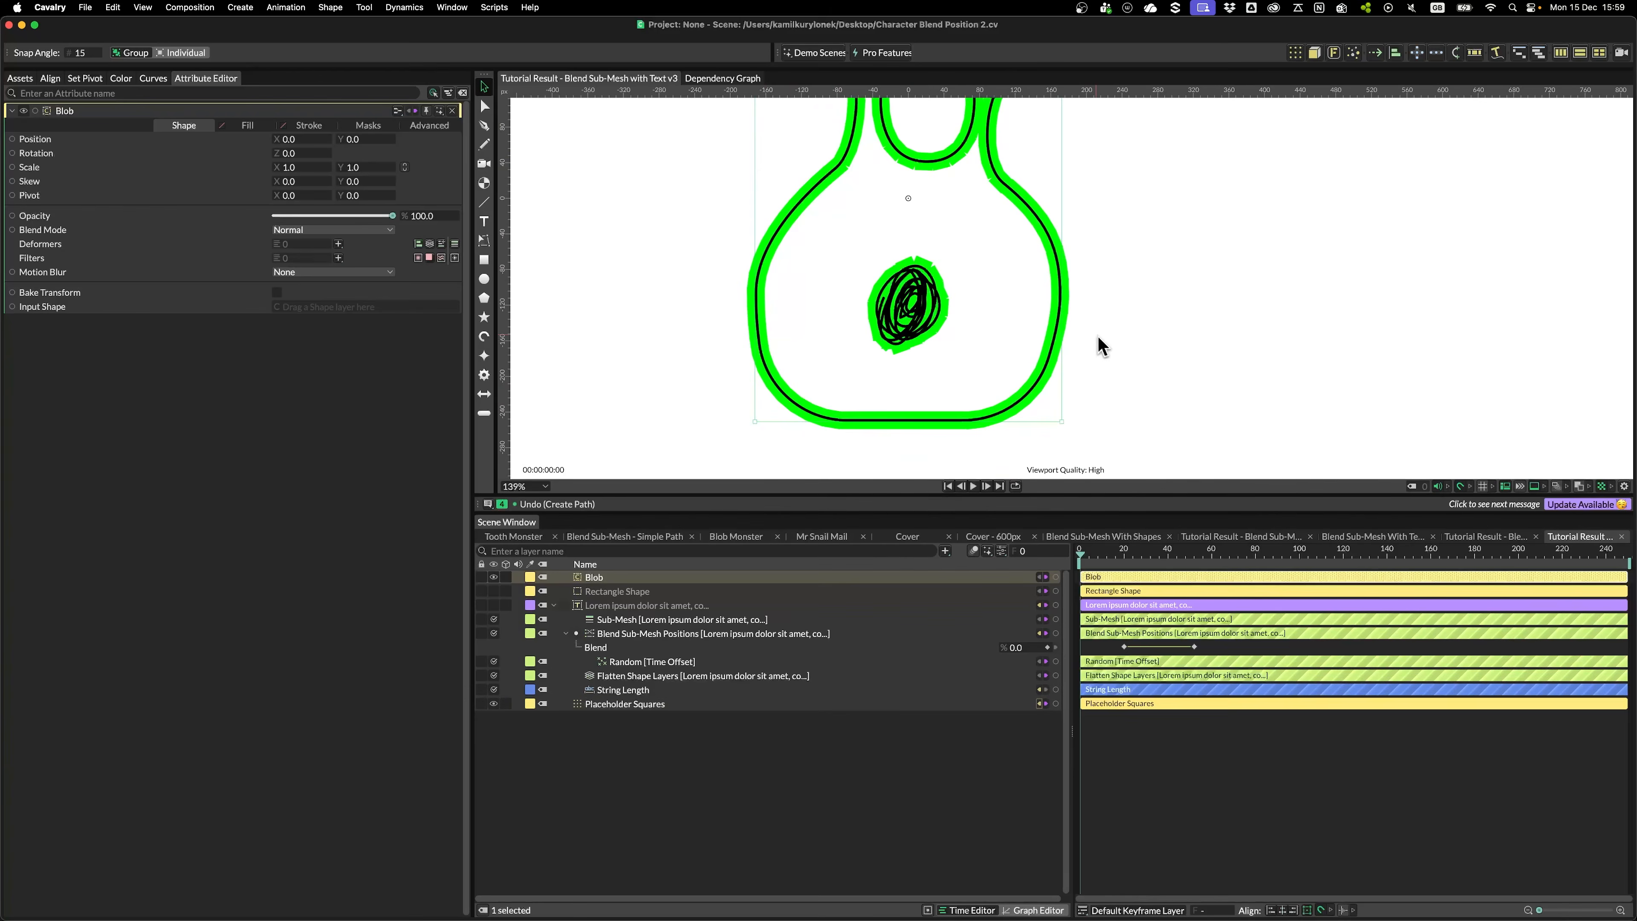
scroll(1103, 337, "down", 3)
left_click_drag(1136, 221, 1044, 284)
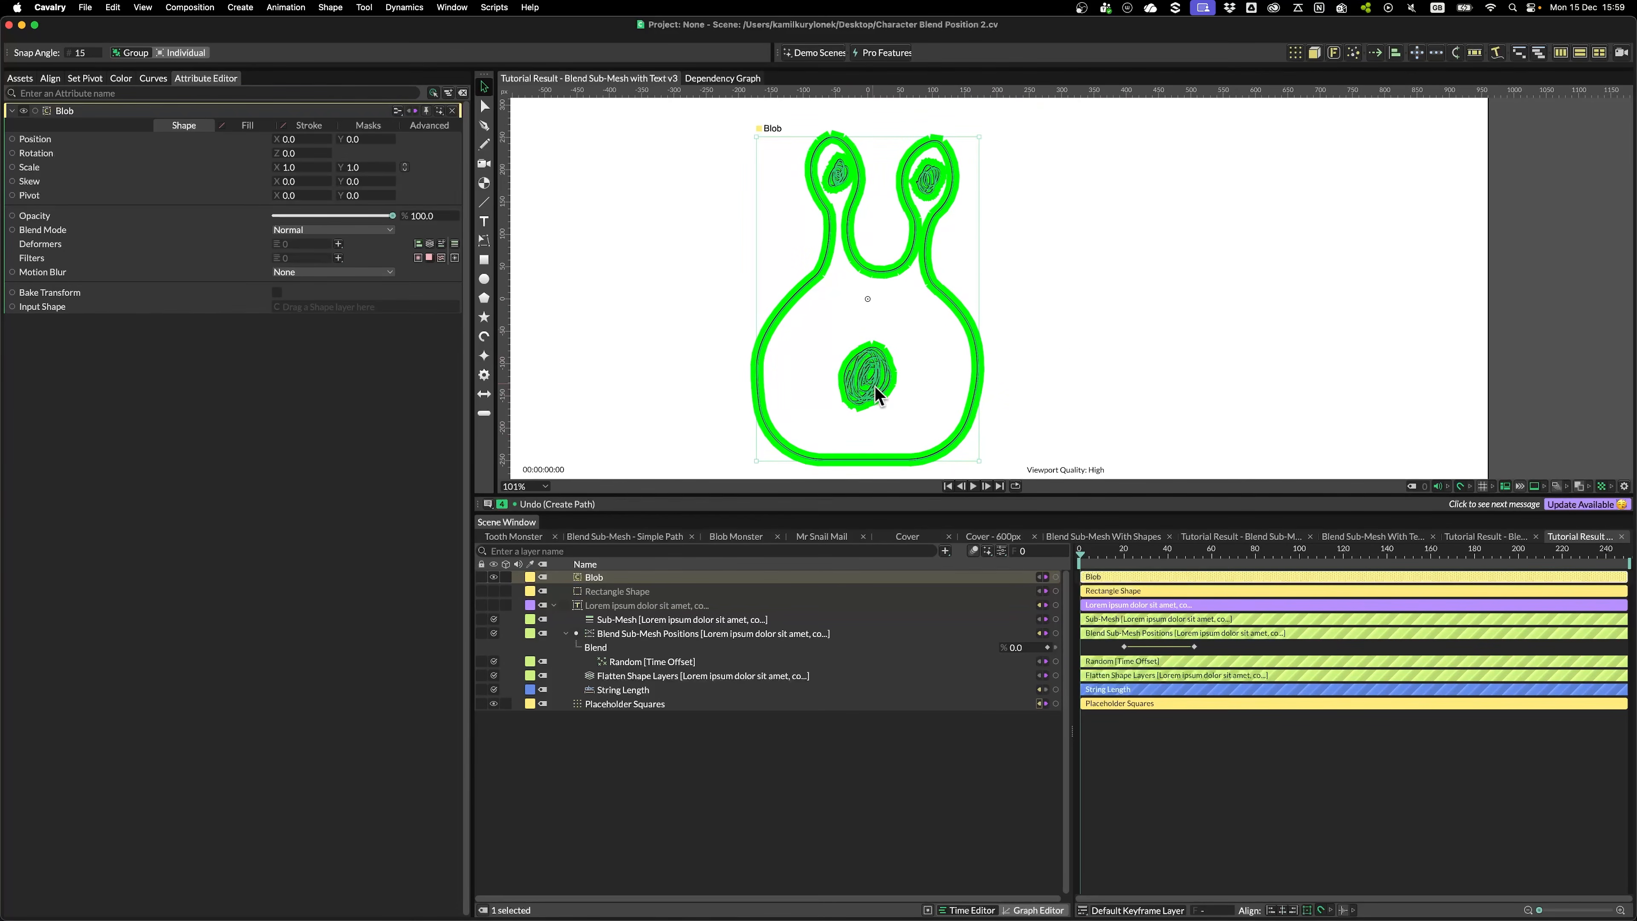
scroll(944, 182, "up", 4)
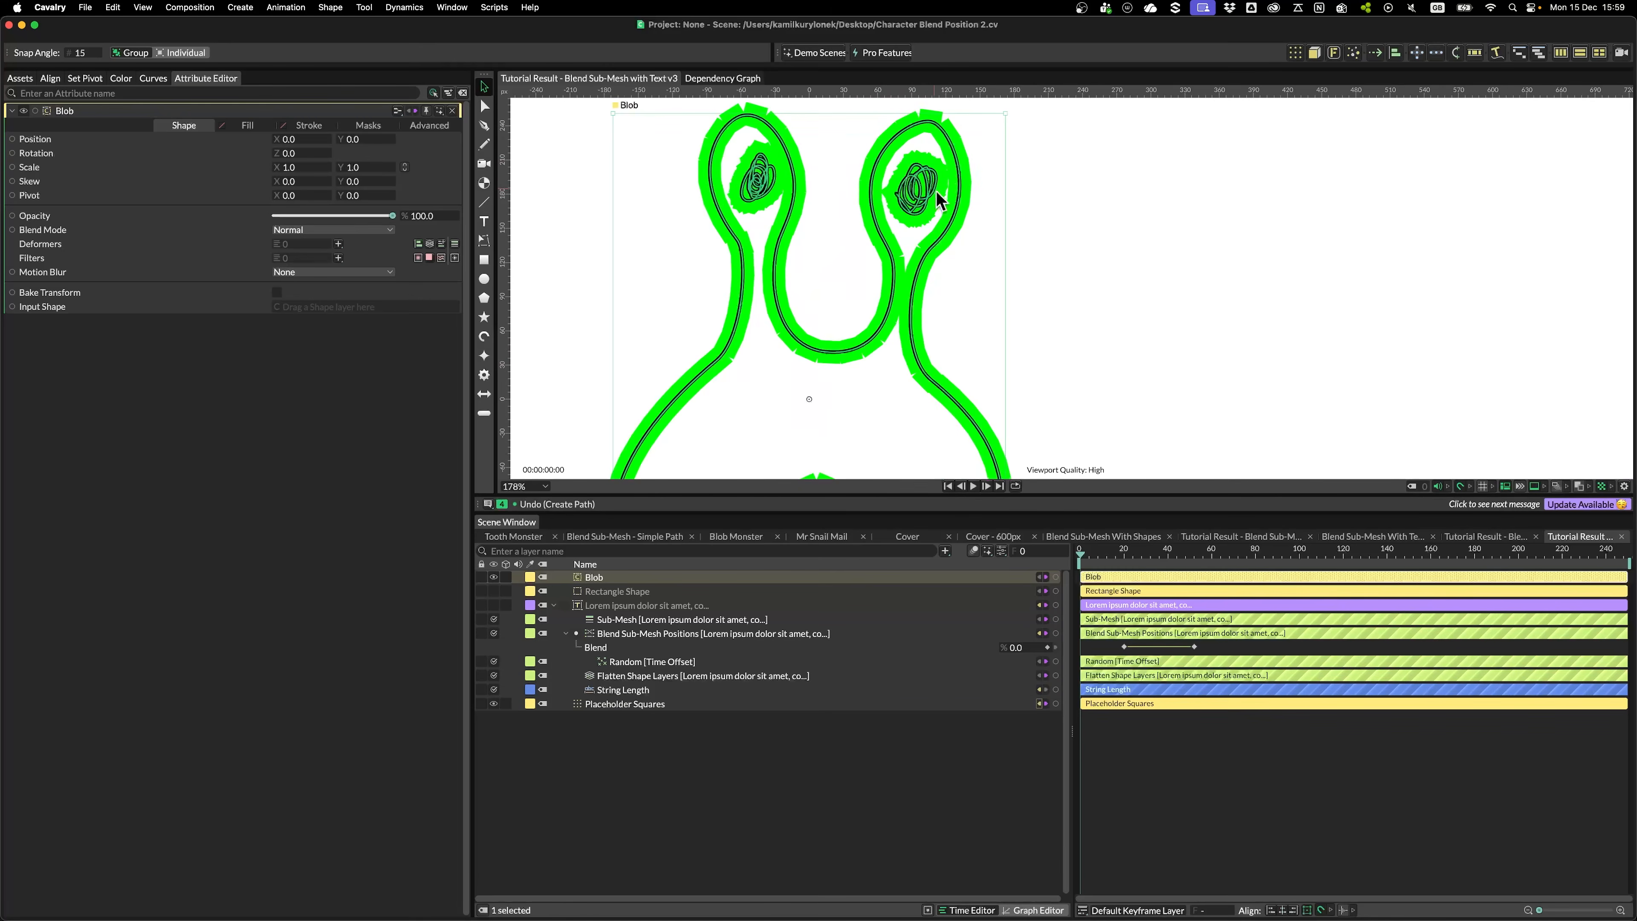
scroll(813, 340, "down", 8)
Hide Placeholder Squares, show the text layer, and scrub to frame 94 to inspect the characters around the Blob's eyes
left_click(494, 704)
left_click(494, 605)
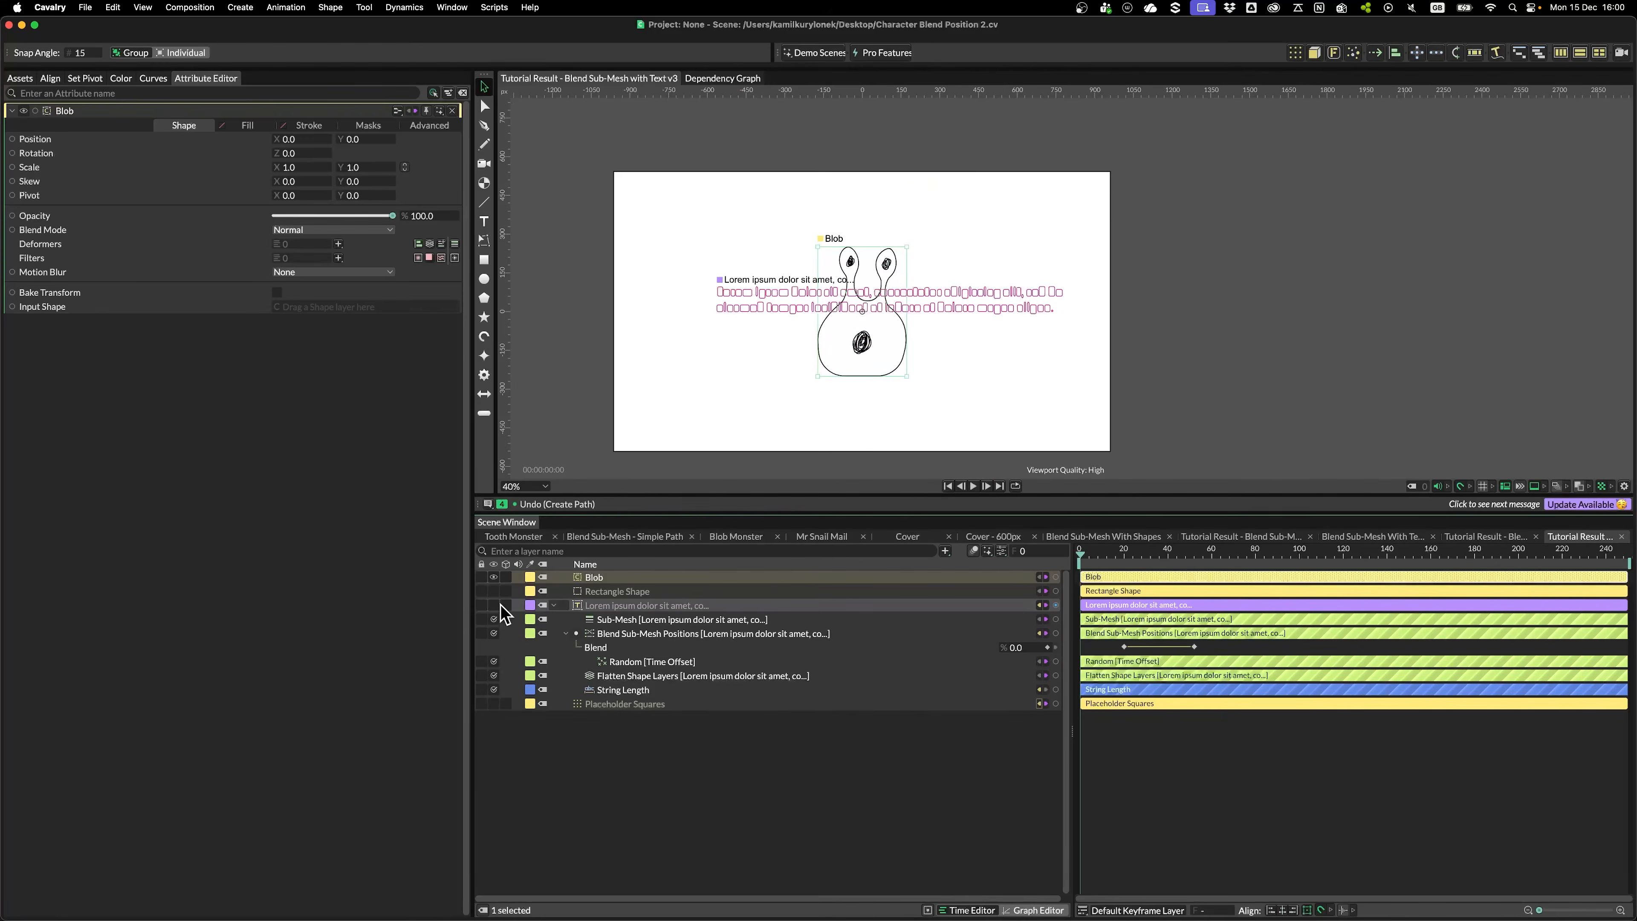
left_click_drag(1095, 565, 1288, 564)
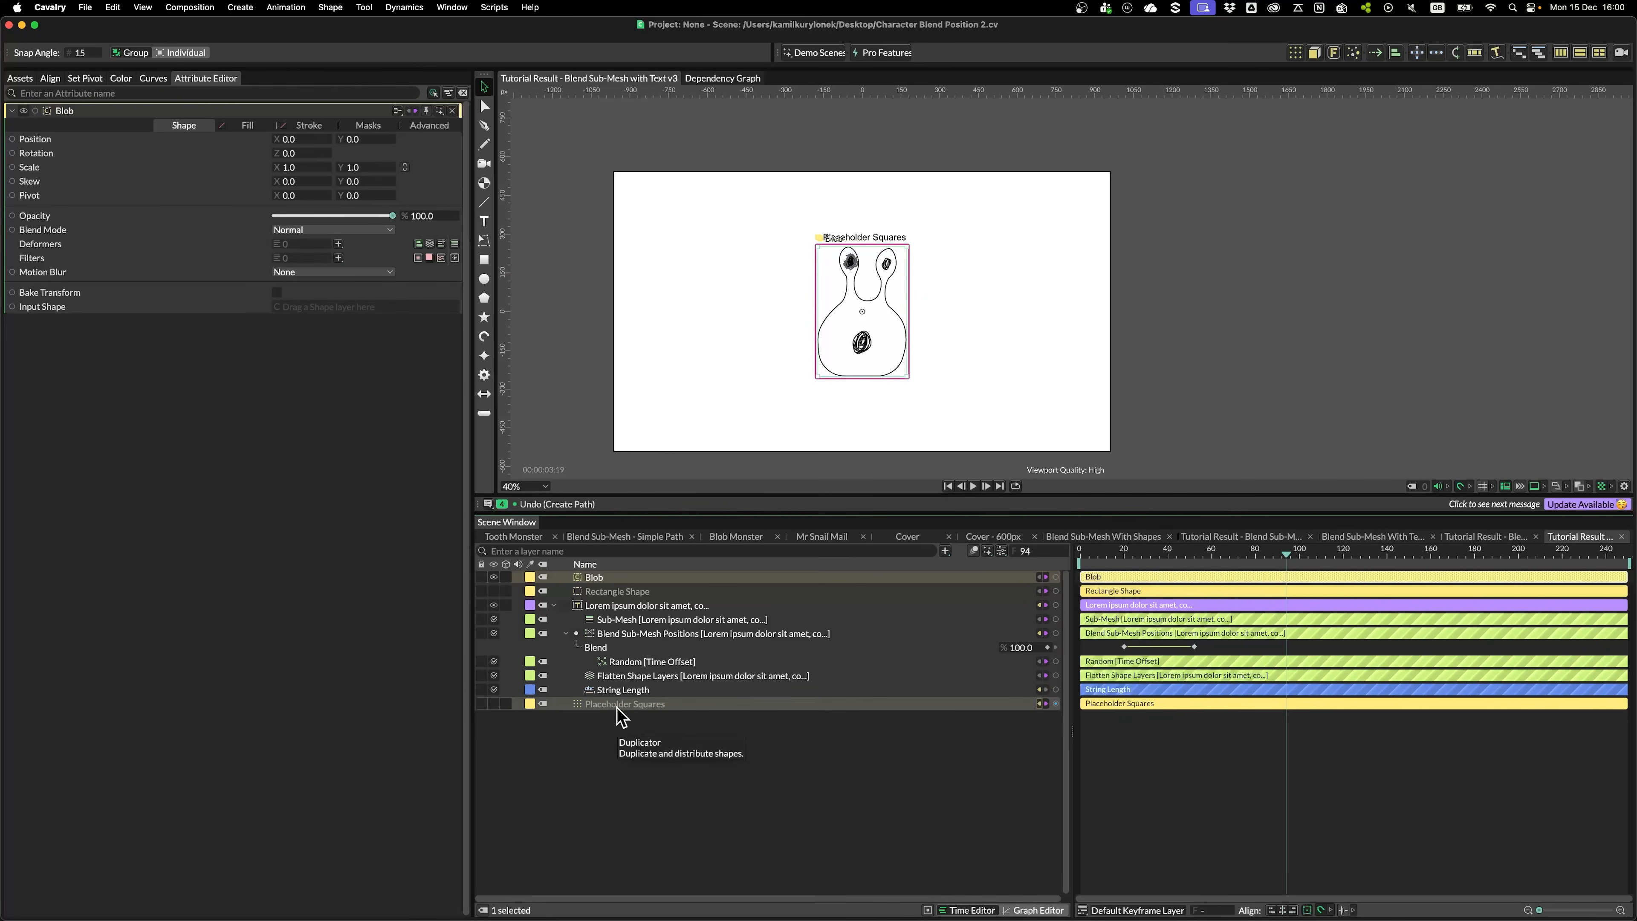
scroll(867, 229, "up", 1)
scroll(863, 239, "up", 10)
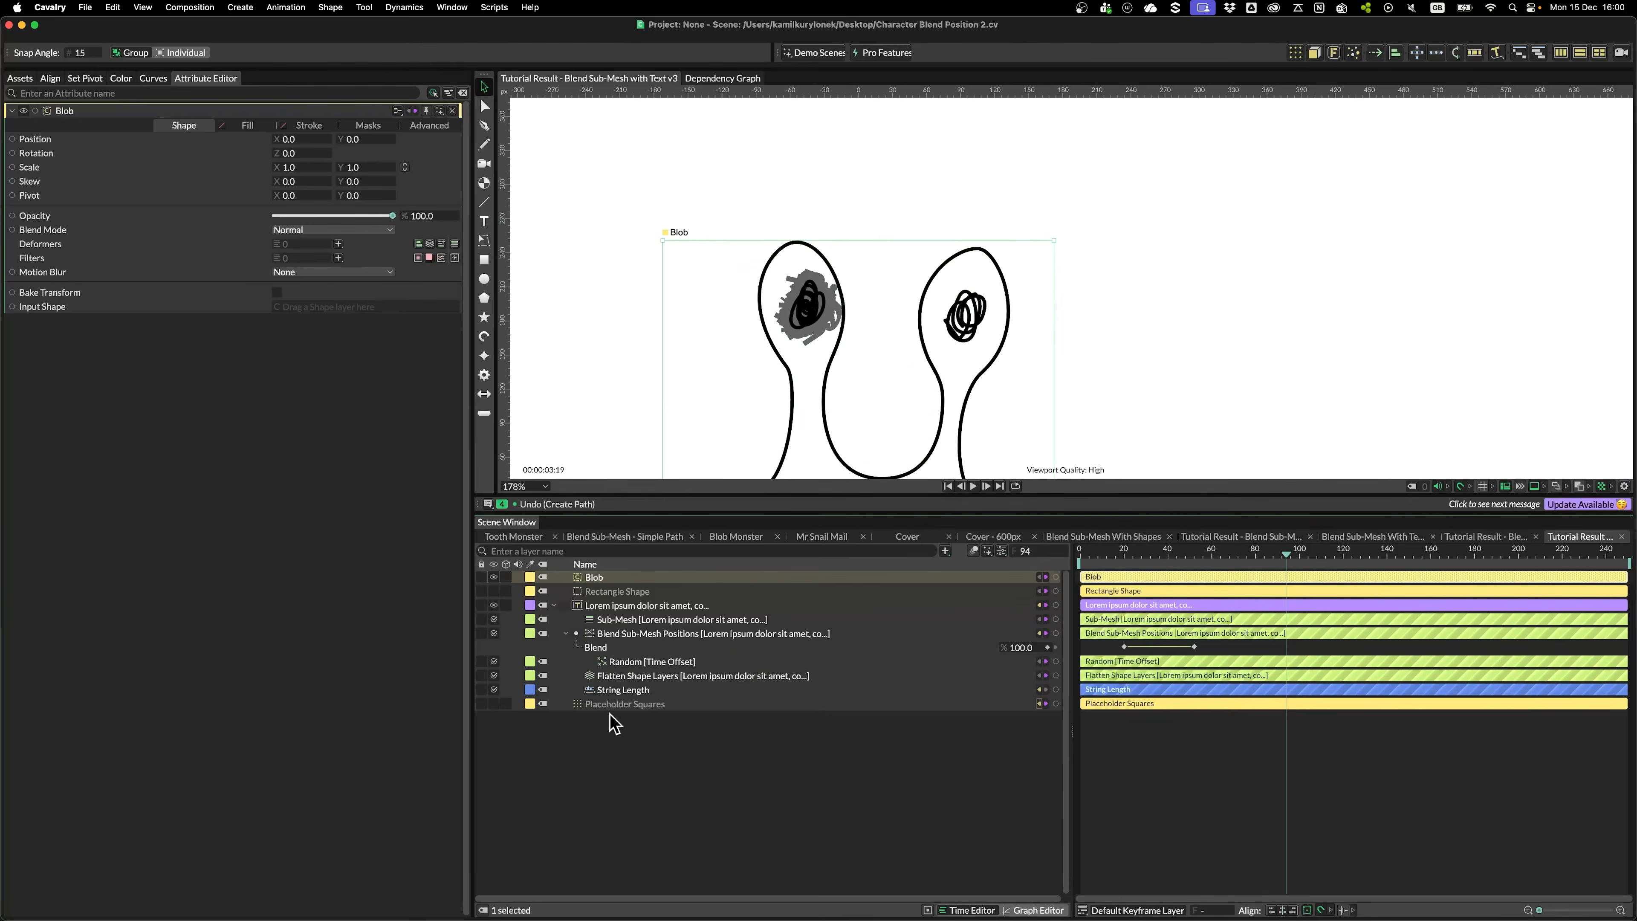
Open the Mesh Explorer, dock it beside the viewport, and examine the Blob layer's sub-meshes
left_click(598, 705)
scroll(986, 321, "down", 8)
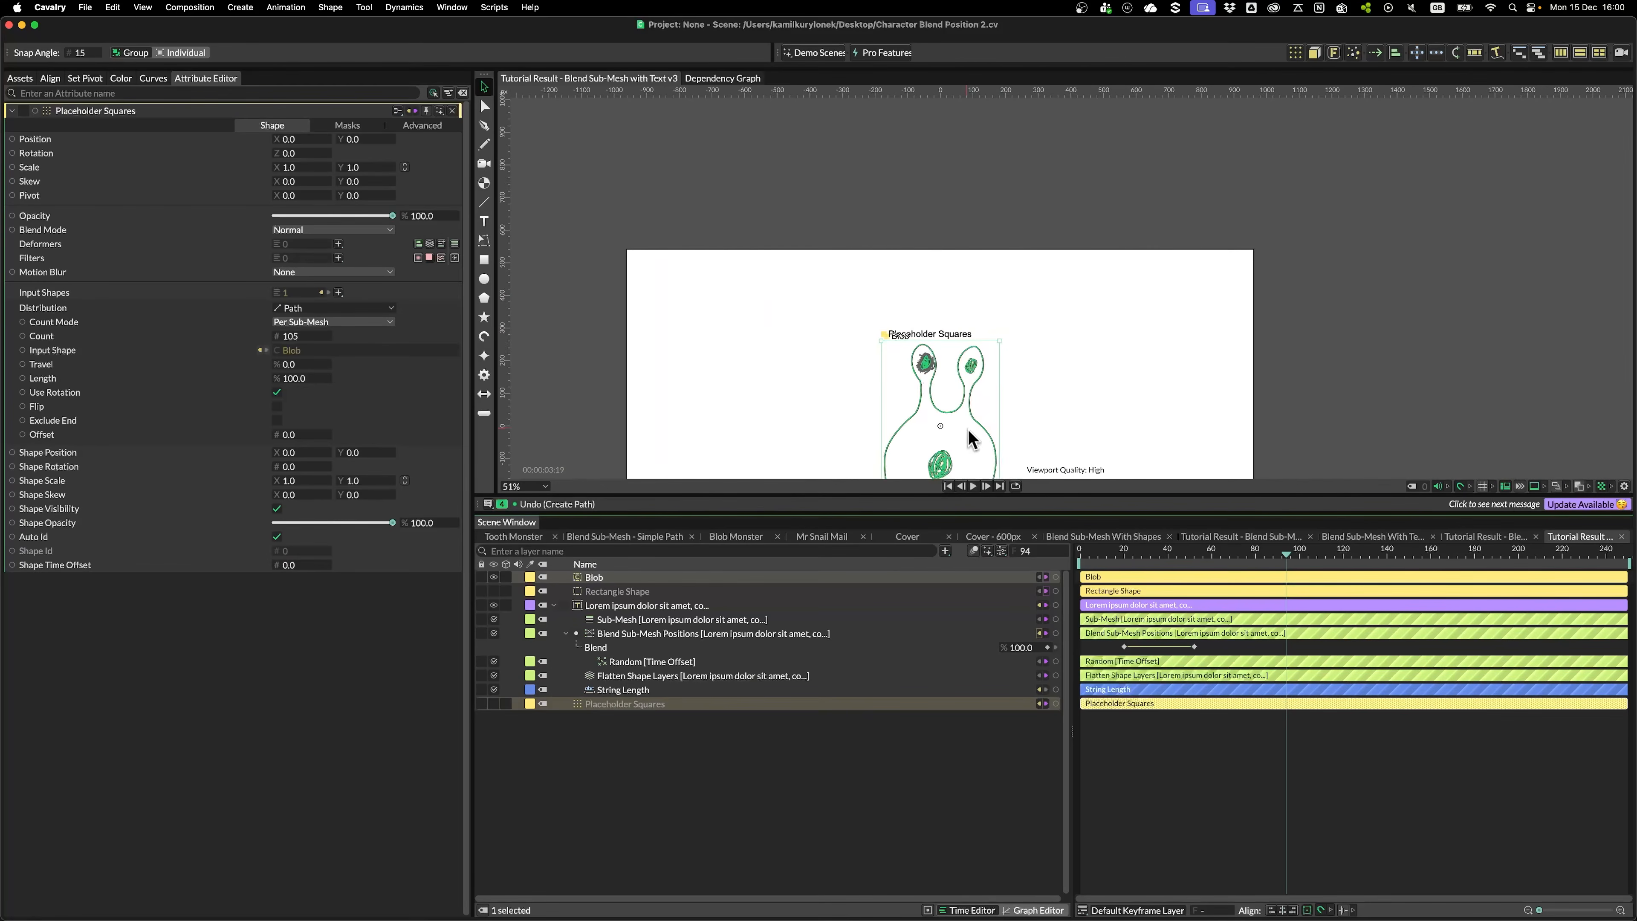
left_click(452, 8)
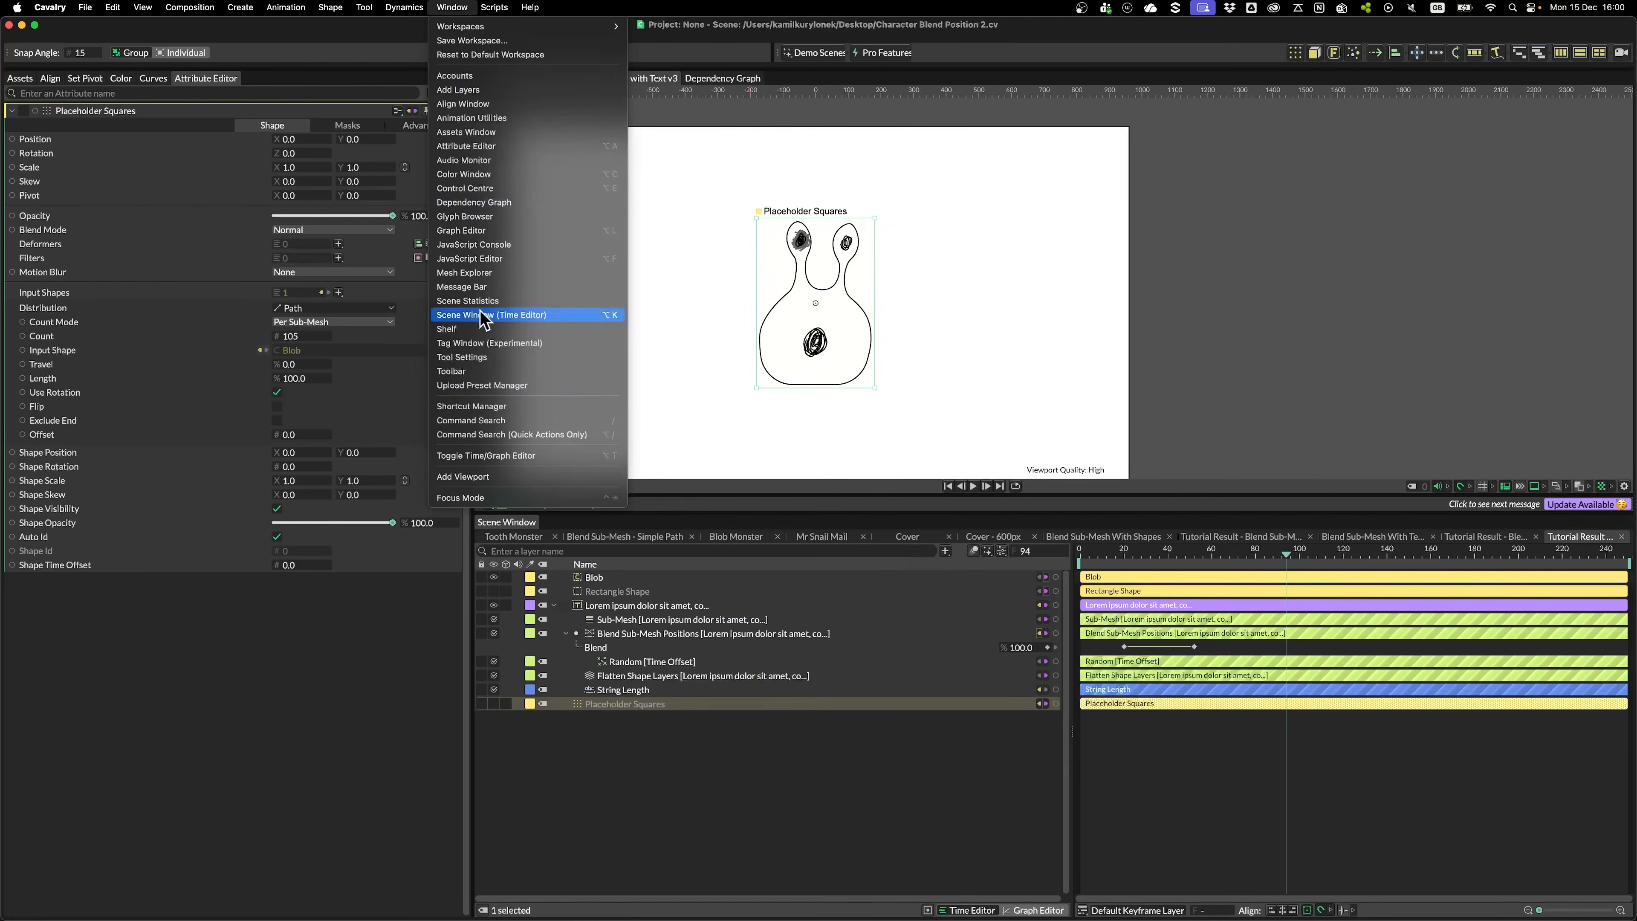
left_click(470, 273)
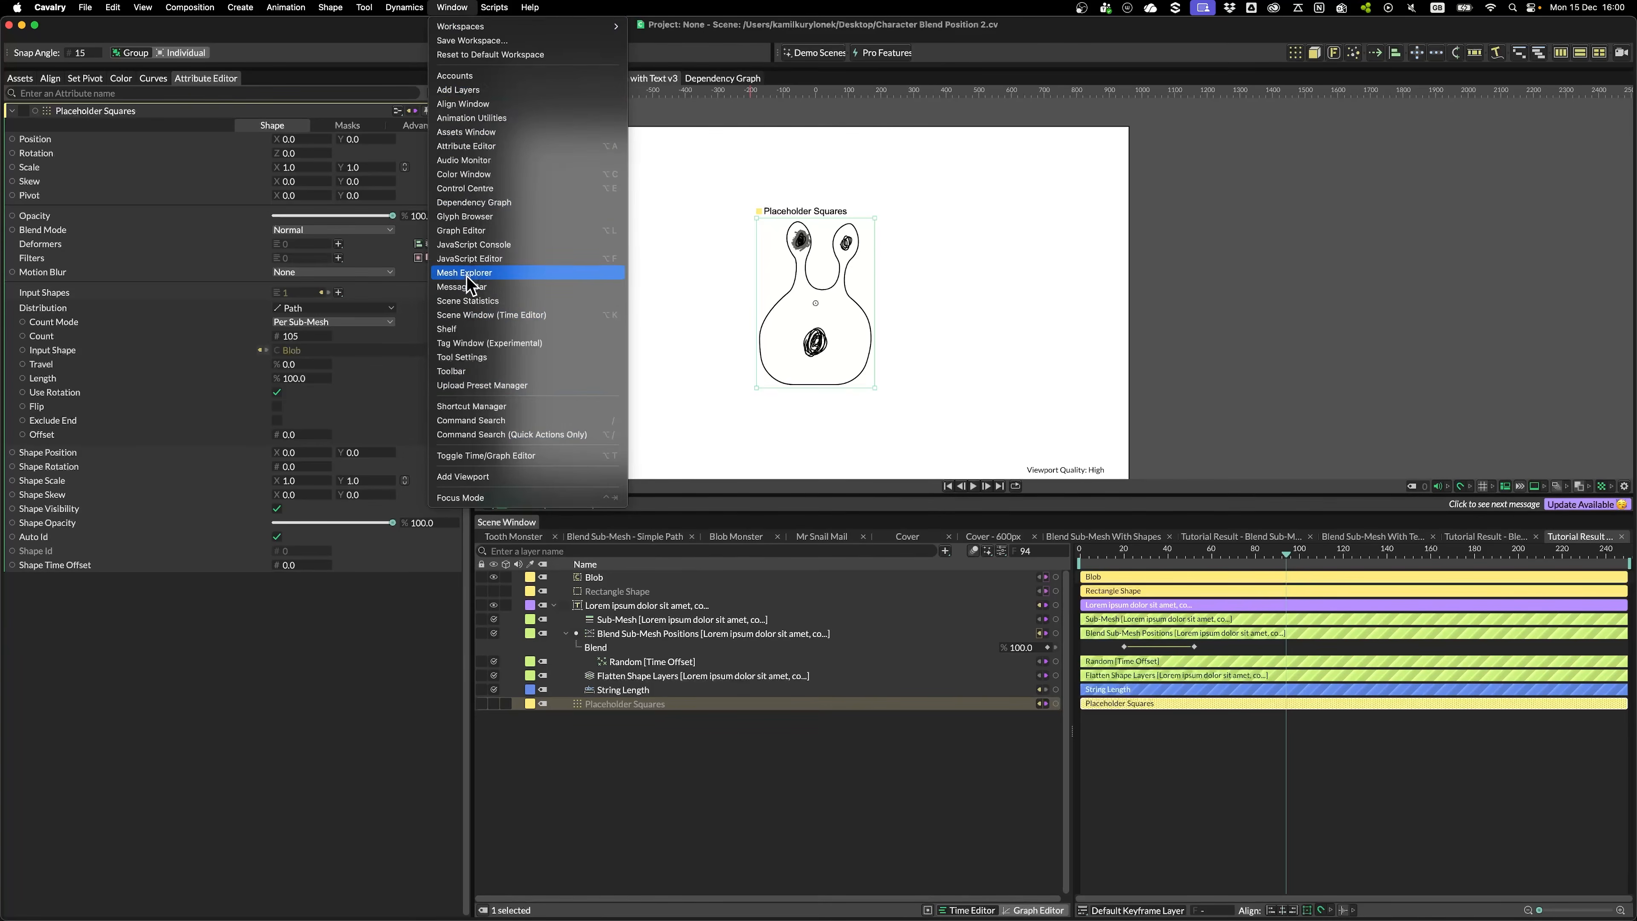
left_click_drag(642, 332, 1089, 222)
left_click(557, 576)
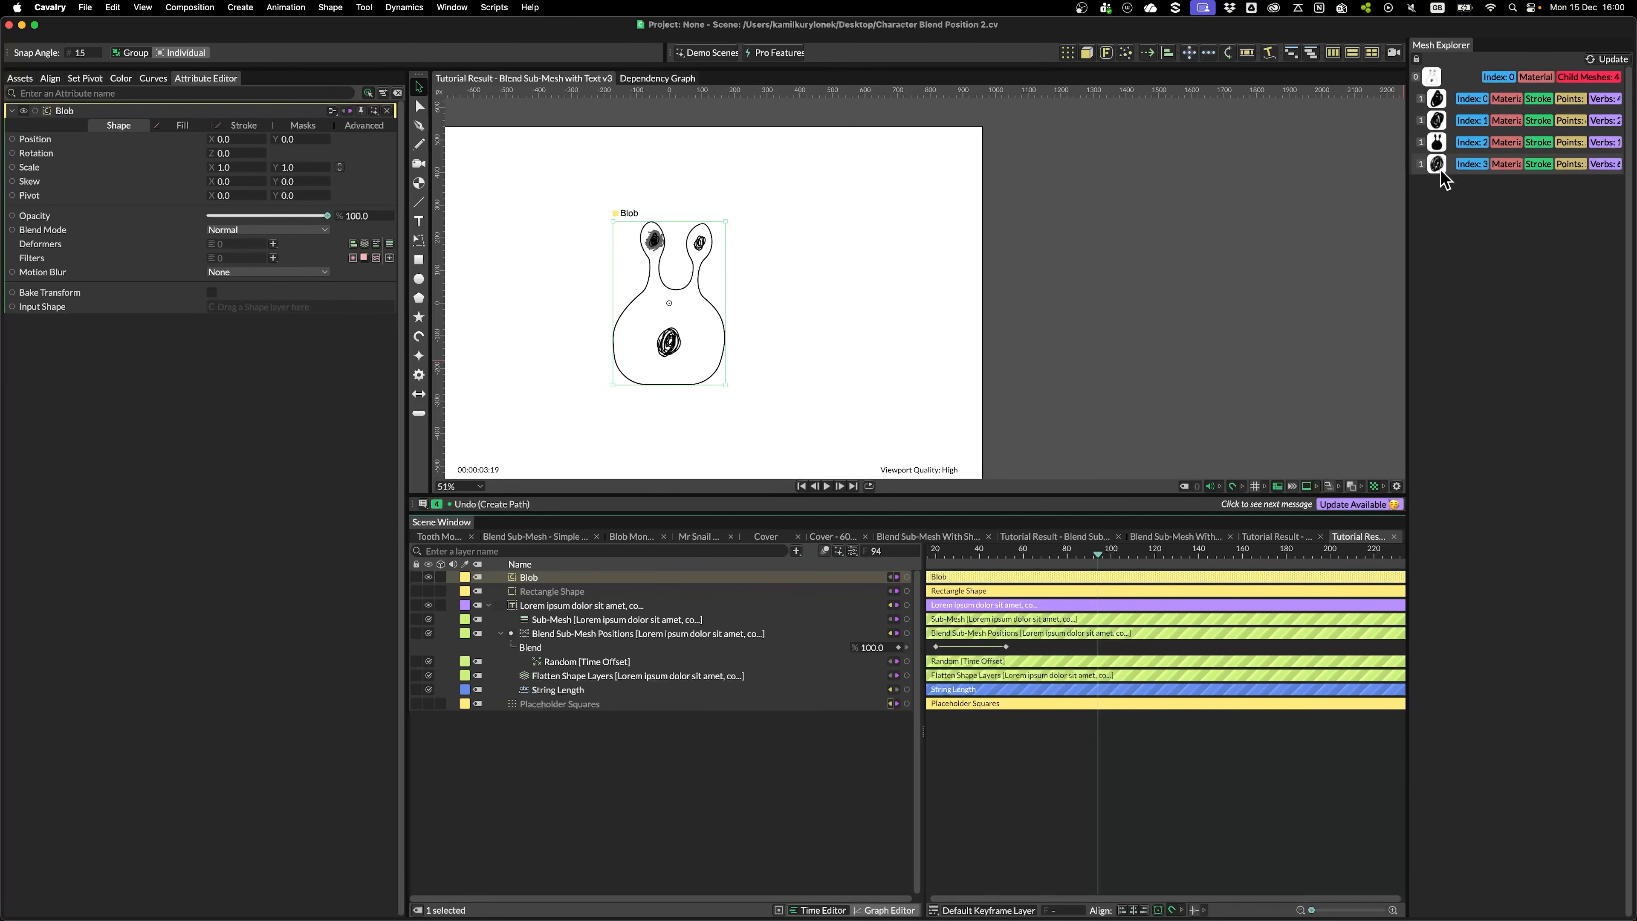
Show Placeholder Squares and add a Count Sub-Meshes utility with Placeholder Squares as its Input Shape
left_click(528, 707)
left_click(428, 704)
left_click_drag(846, 307, 1002, 314)
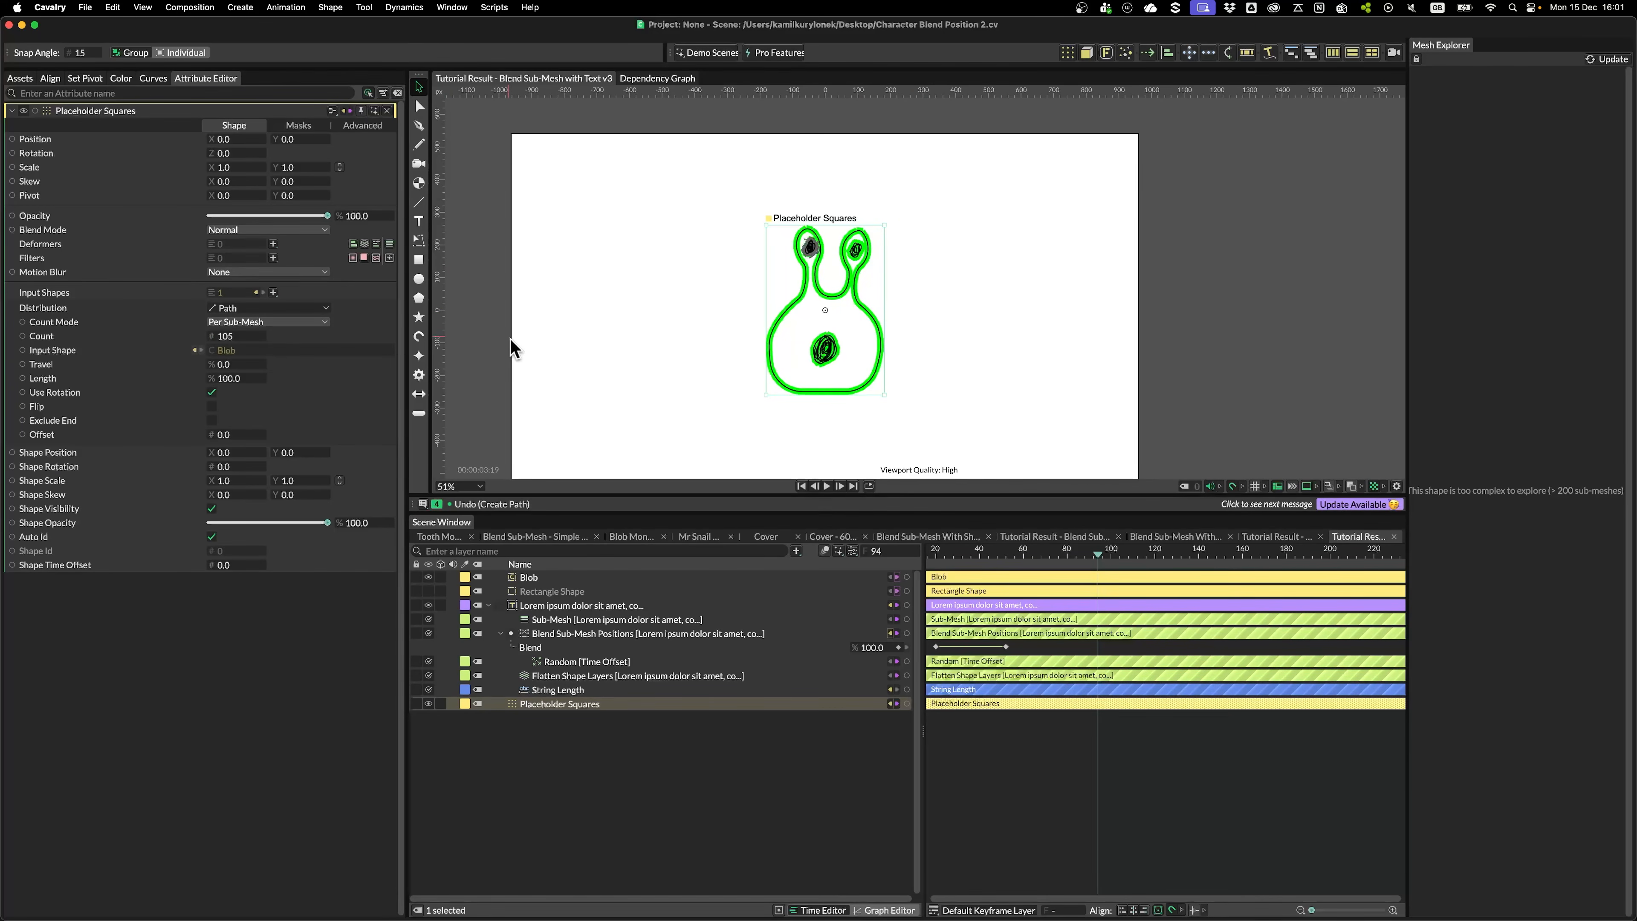
key("super+period")
type("count")
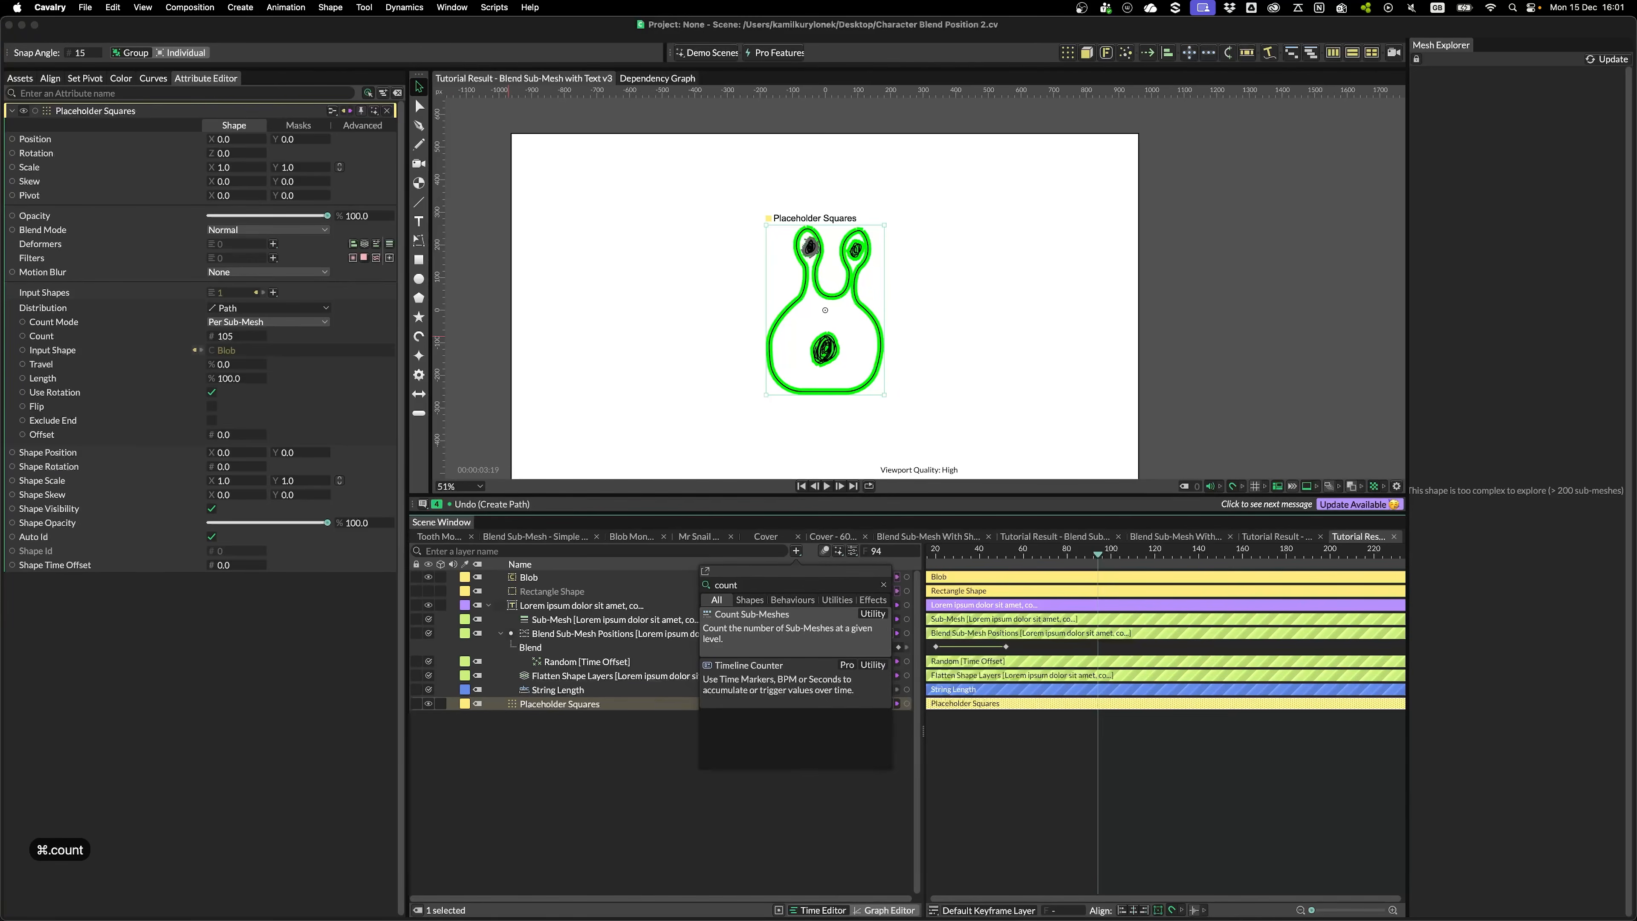
key("Return")
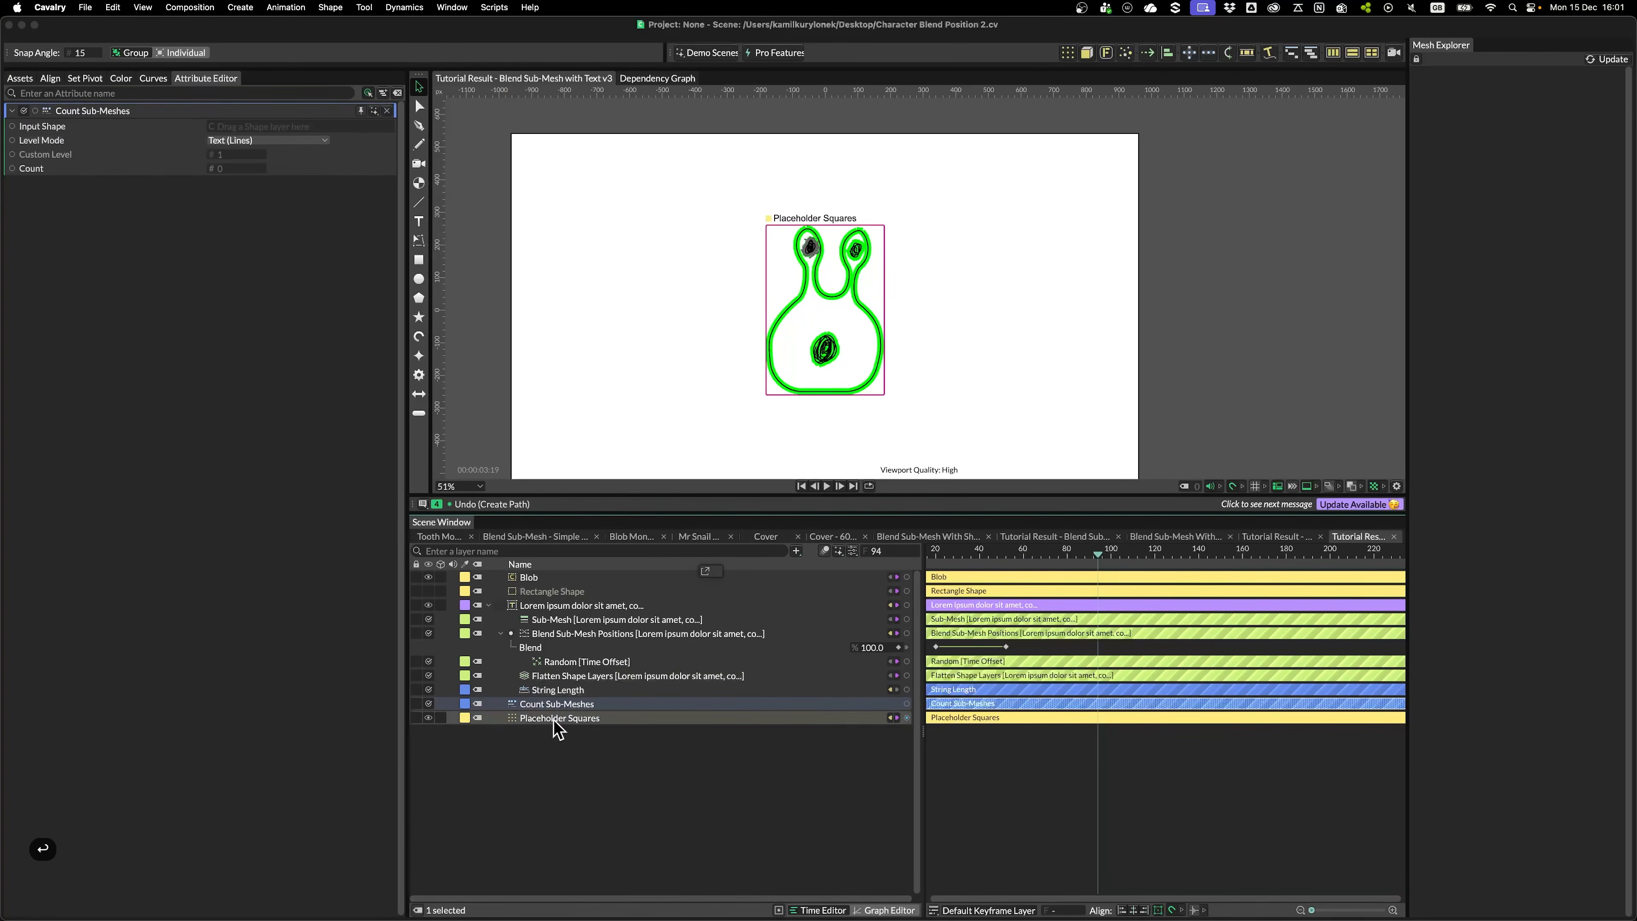
left_click_drag(563, 718, 289, 126)
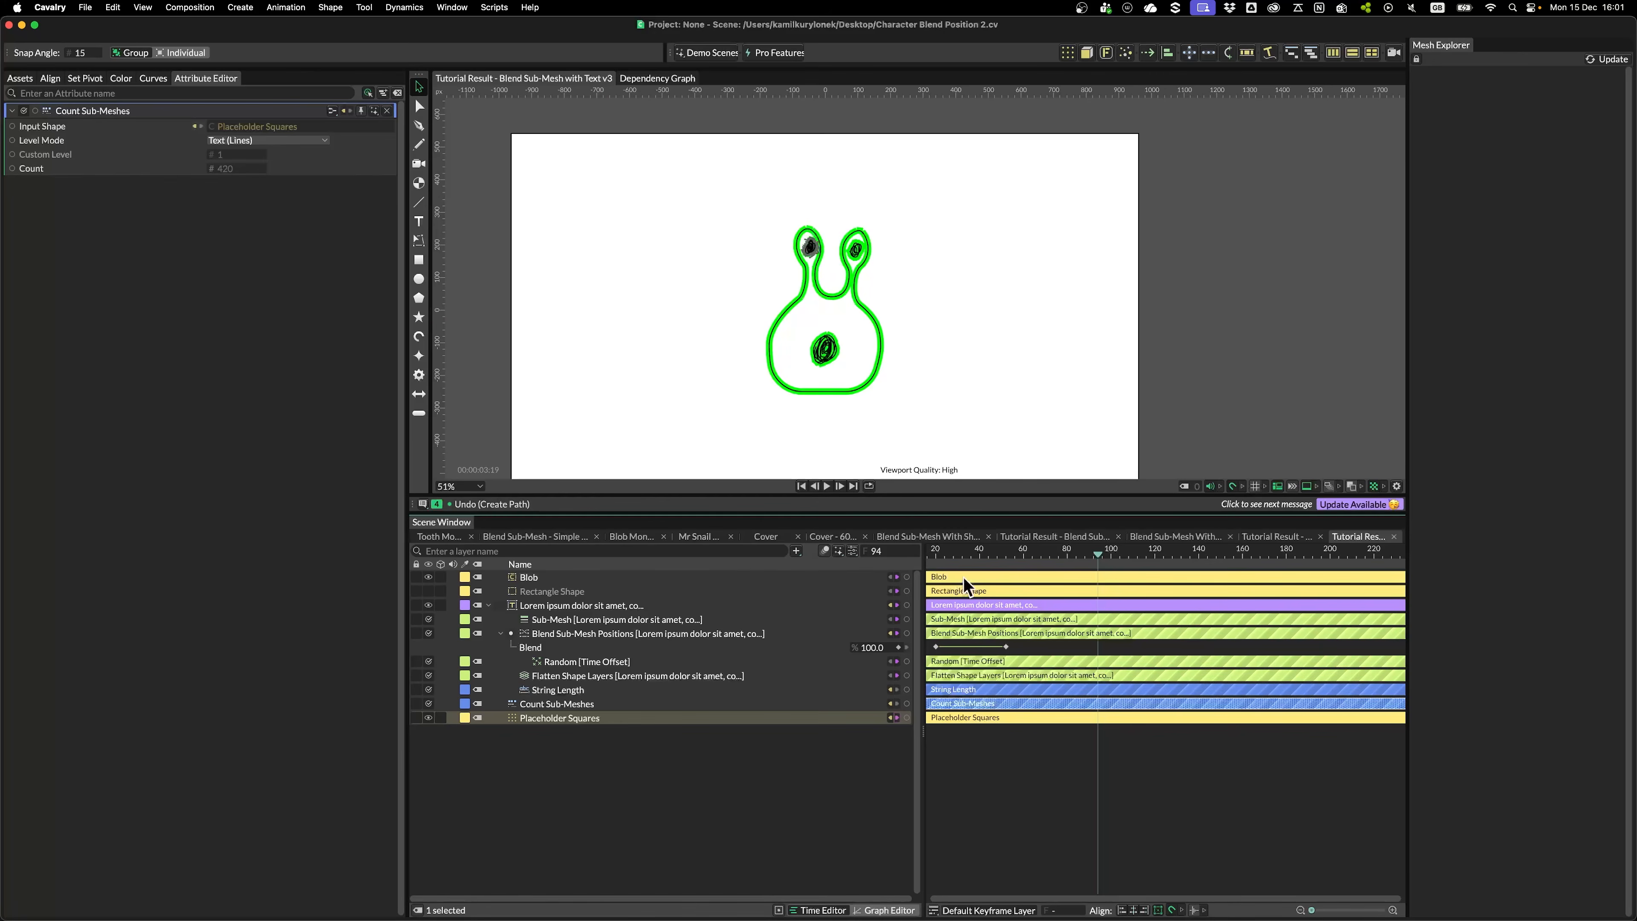
Check the text layer's sub-meshes, and set the Count Mode of Placeholder Squares to Per Shape
left_click(967, 605)
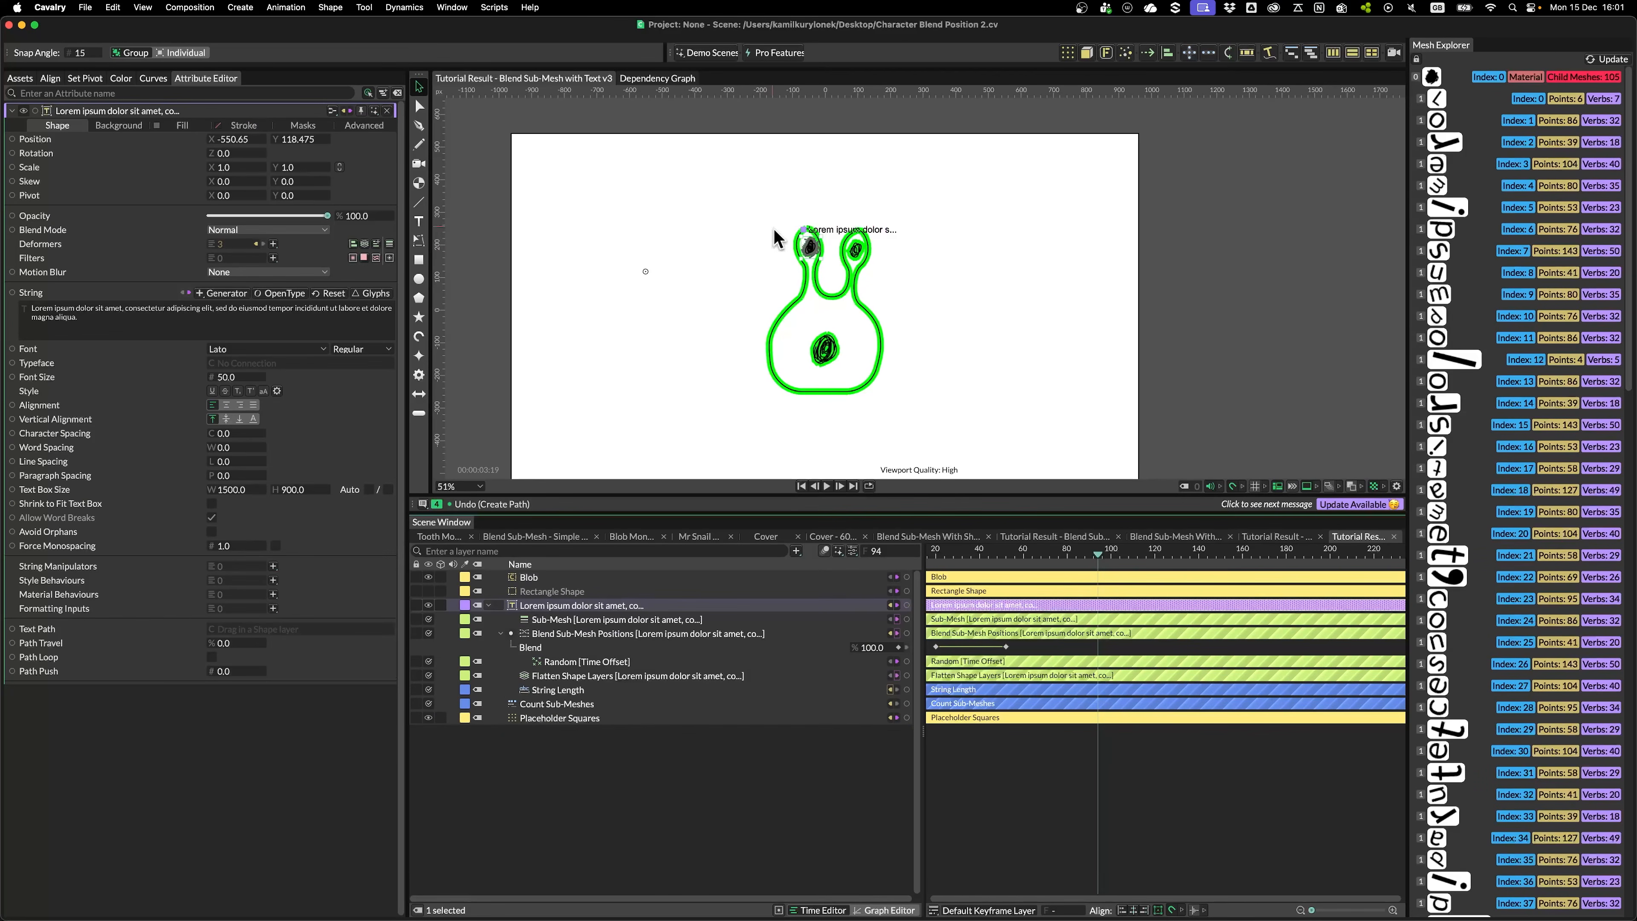
scroll(888, 303, "up", 1)
scroll(888, 303, "up", 4)
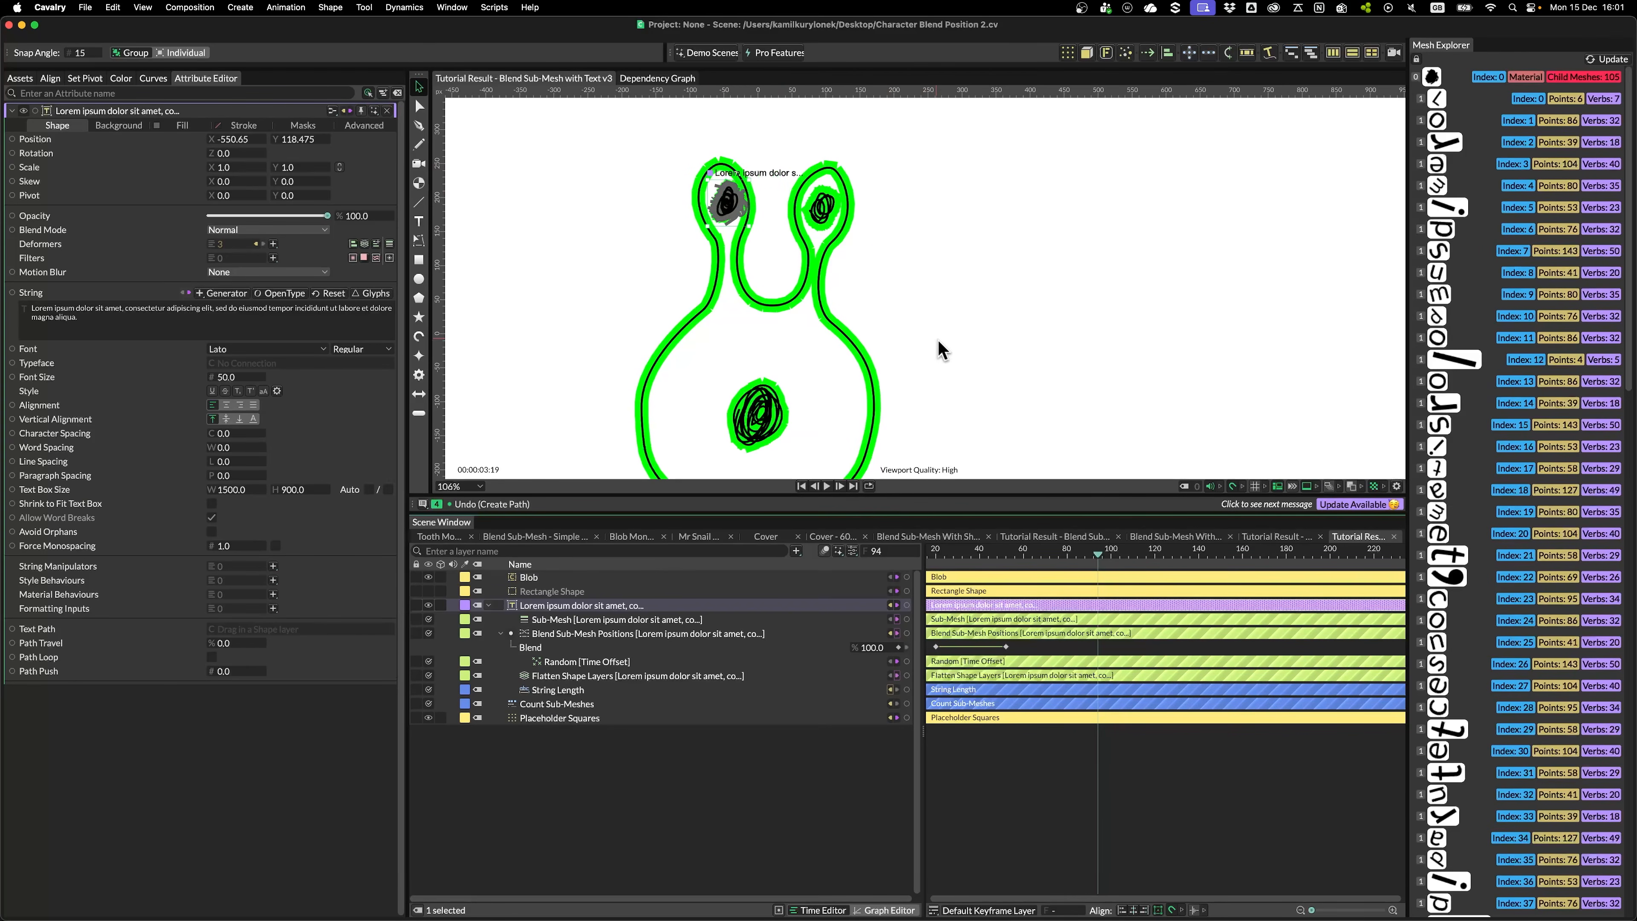
scroll(948, 367, "down", 4)
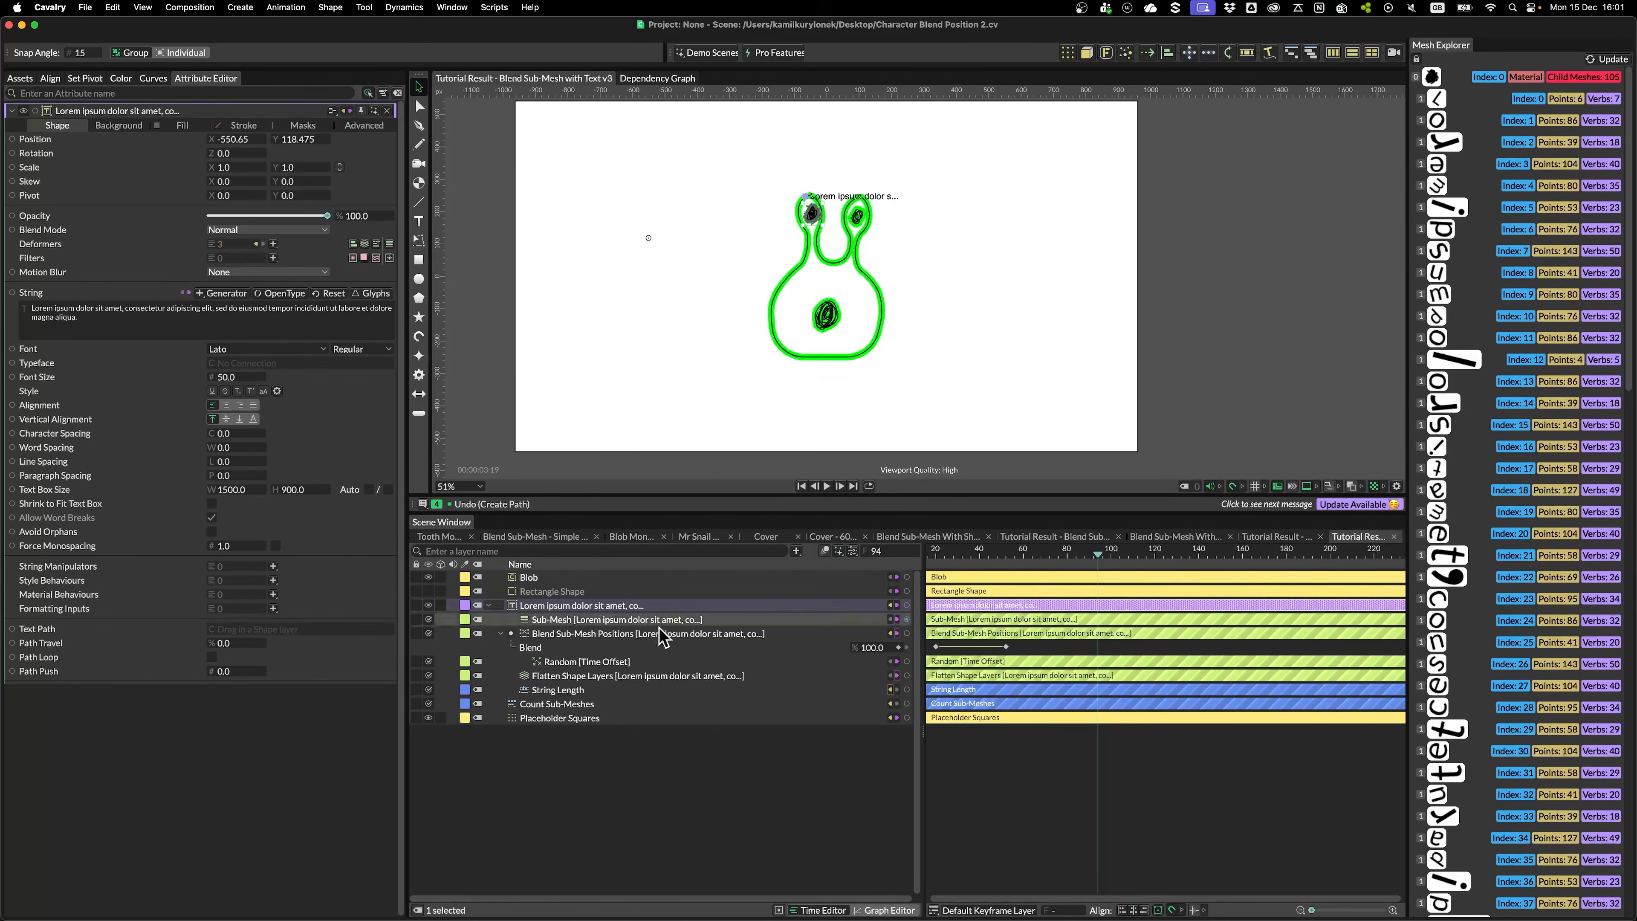
left_click(555, 719)
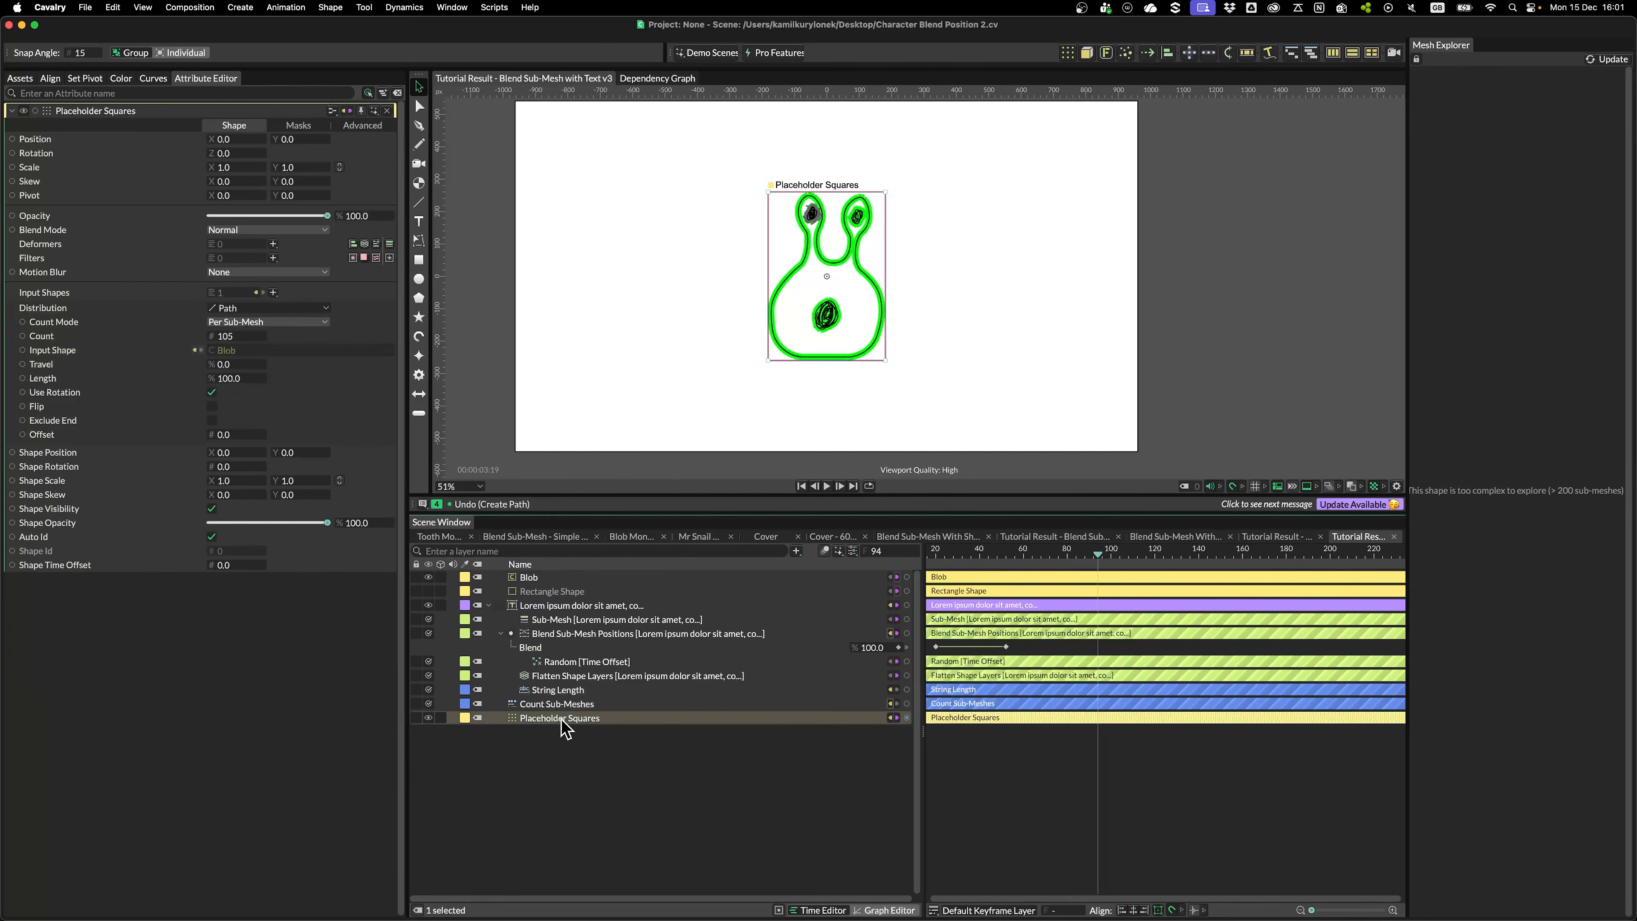
left_click(248, 324)
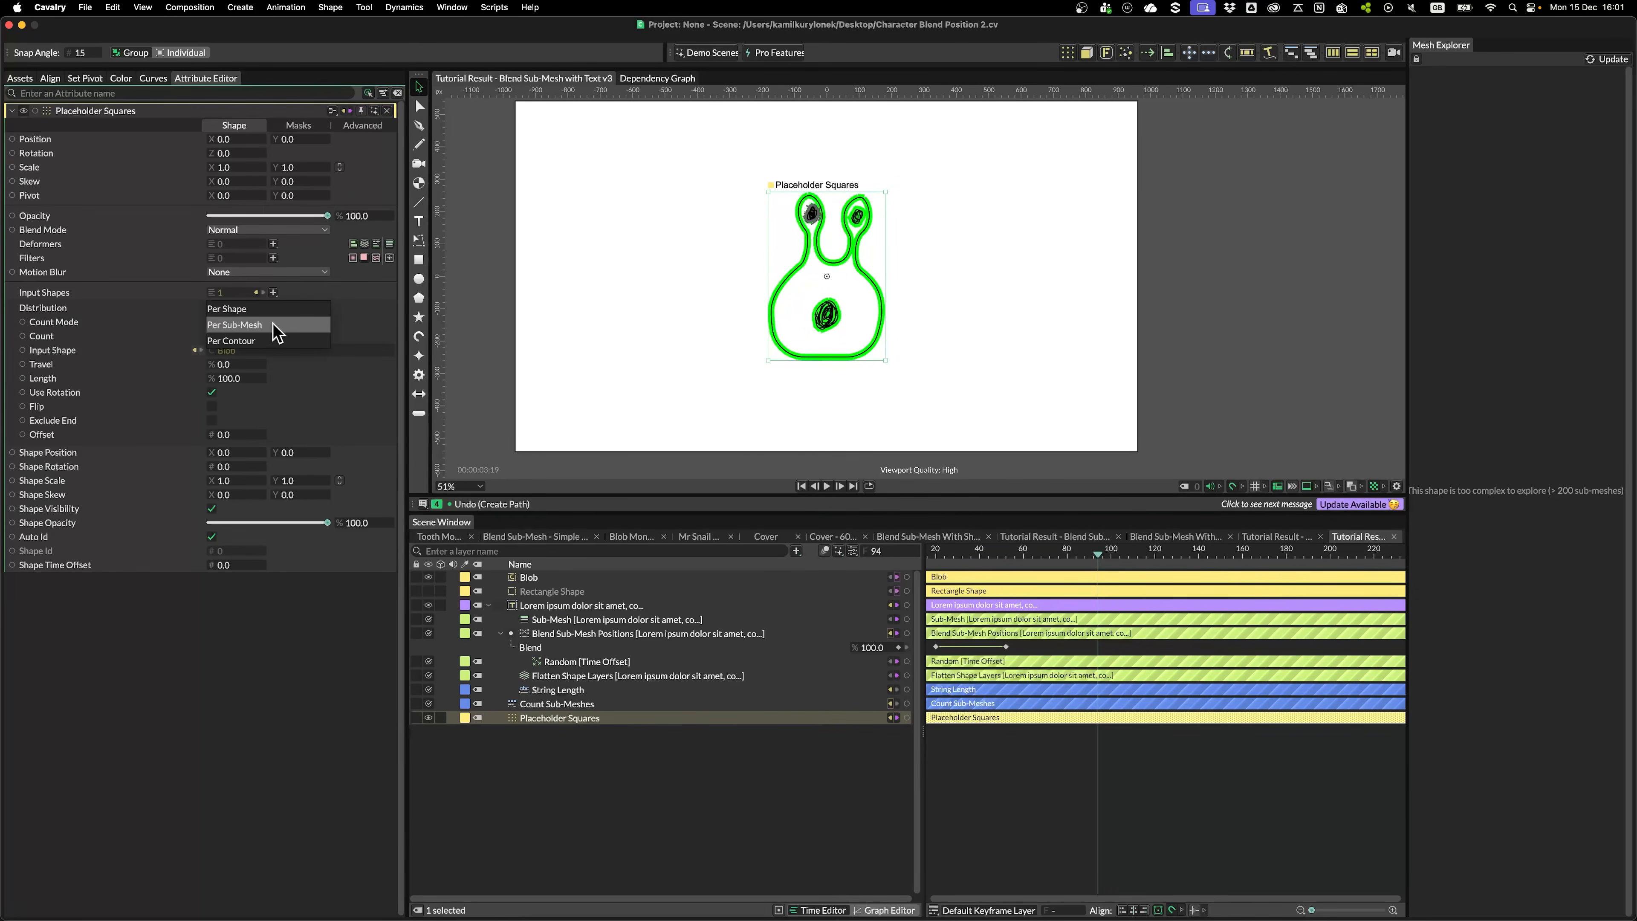
left_click(256, 308)
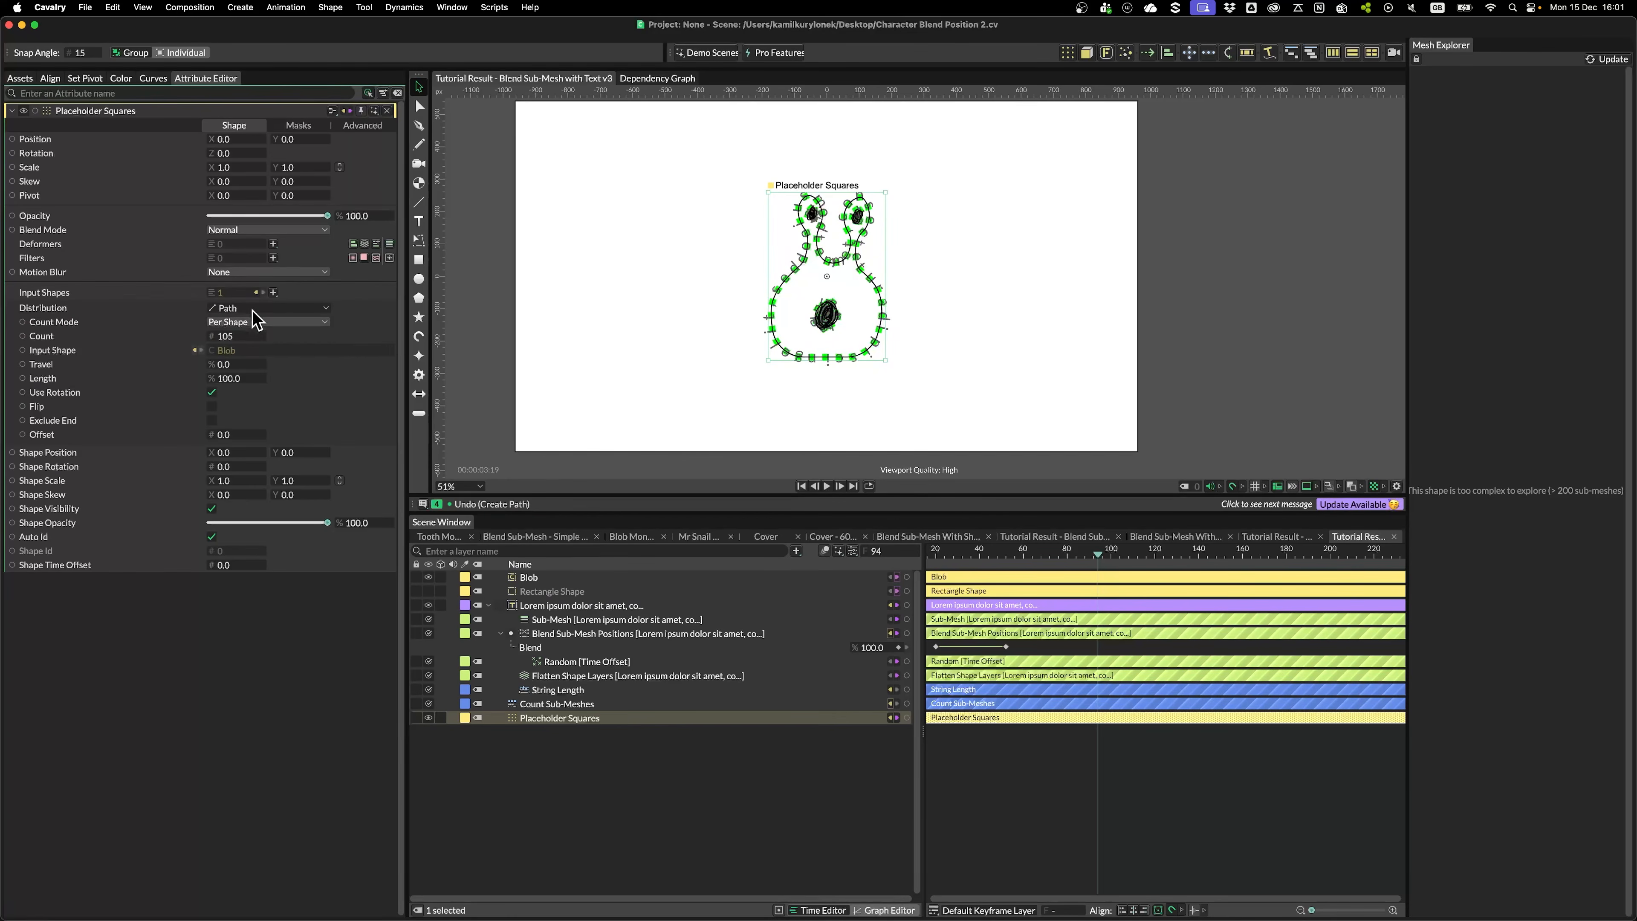
left_click(235, 322)
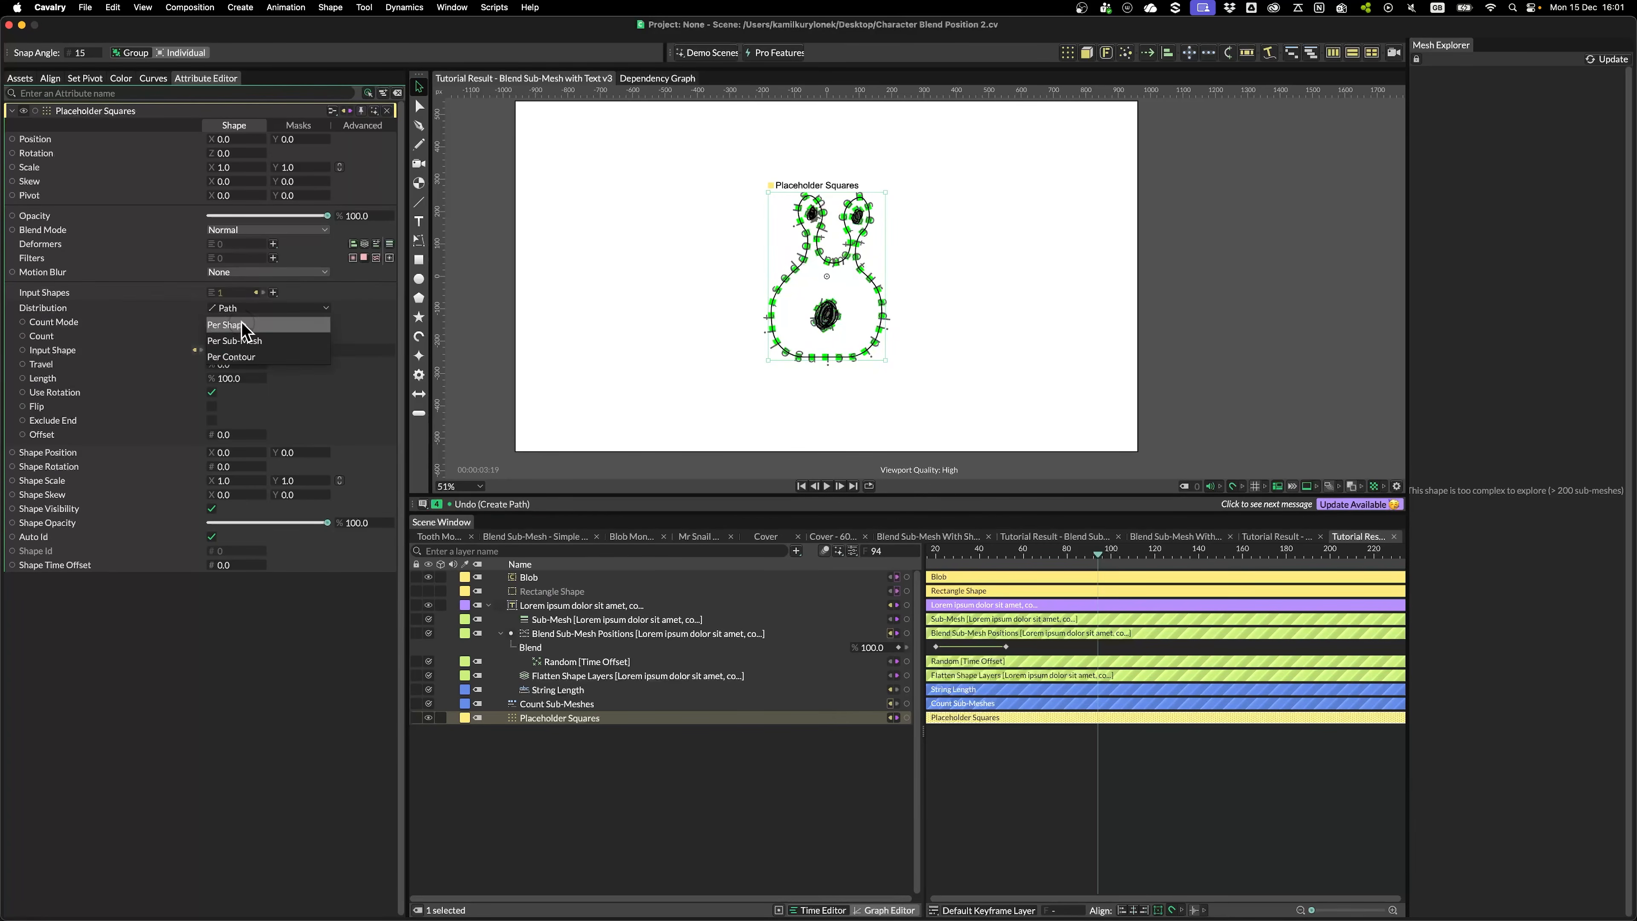
left_click(270, 325)
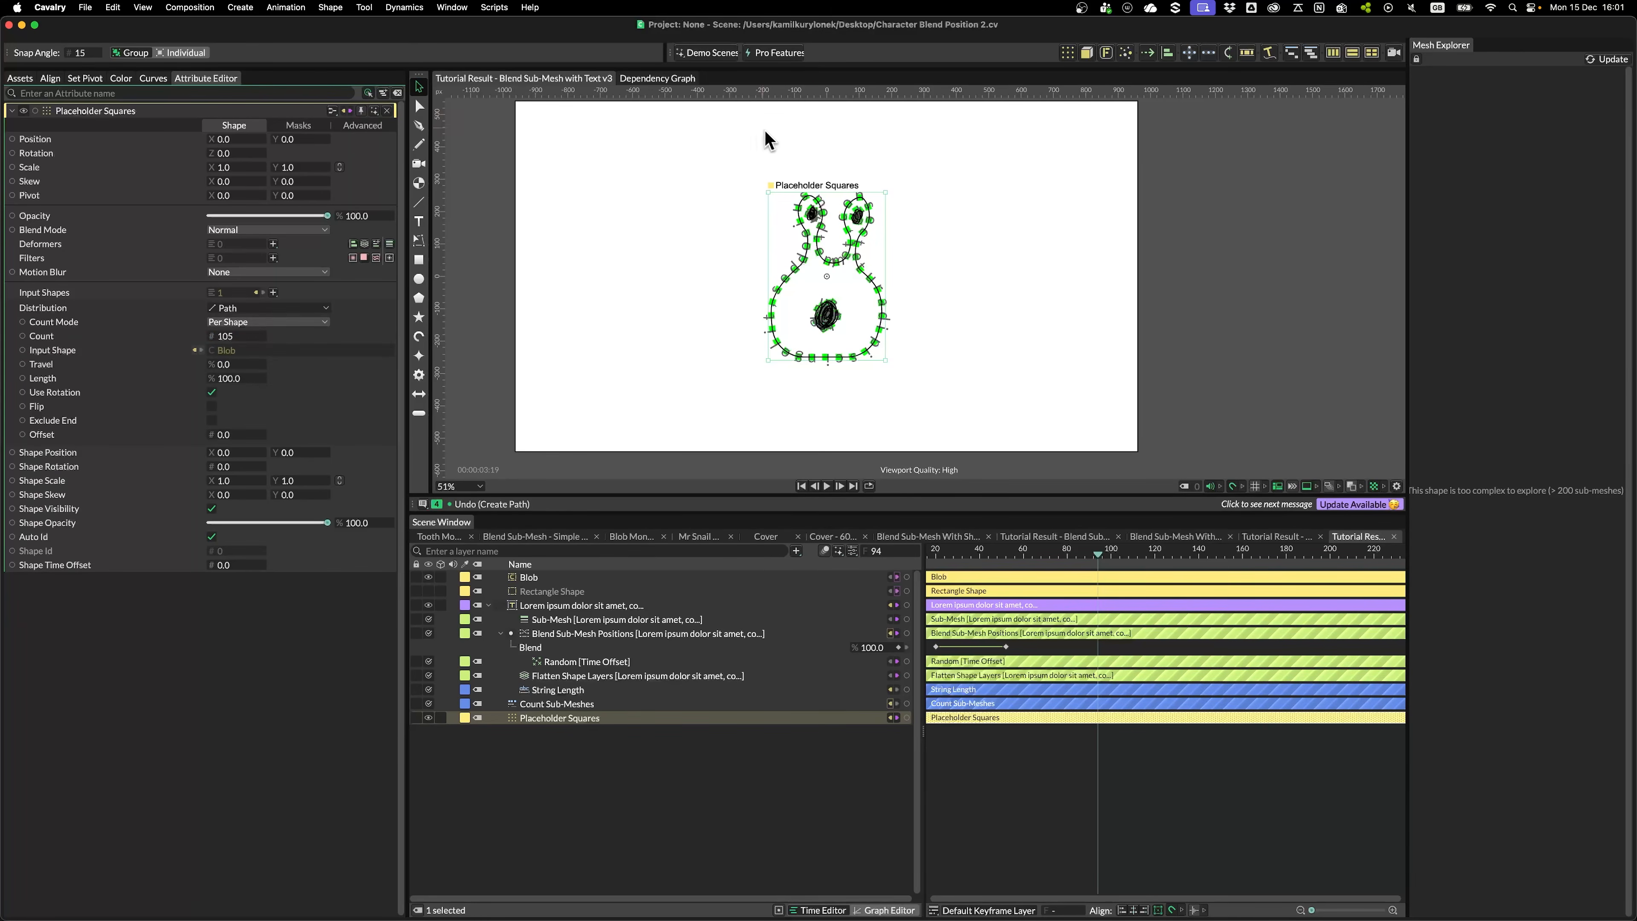
left_click(313, 322)
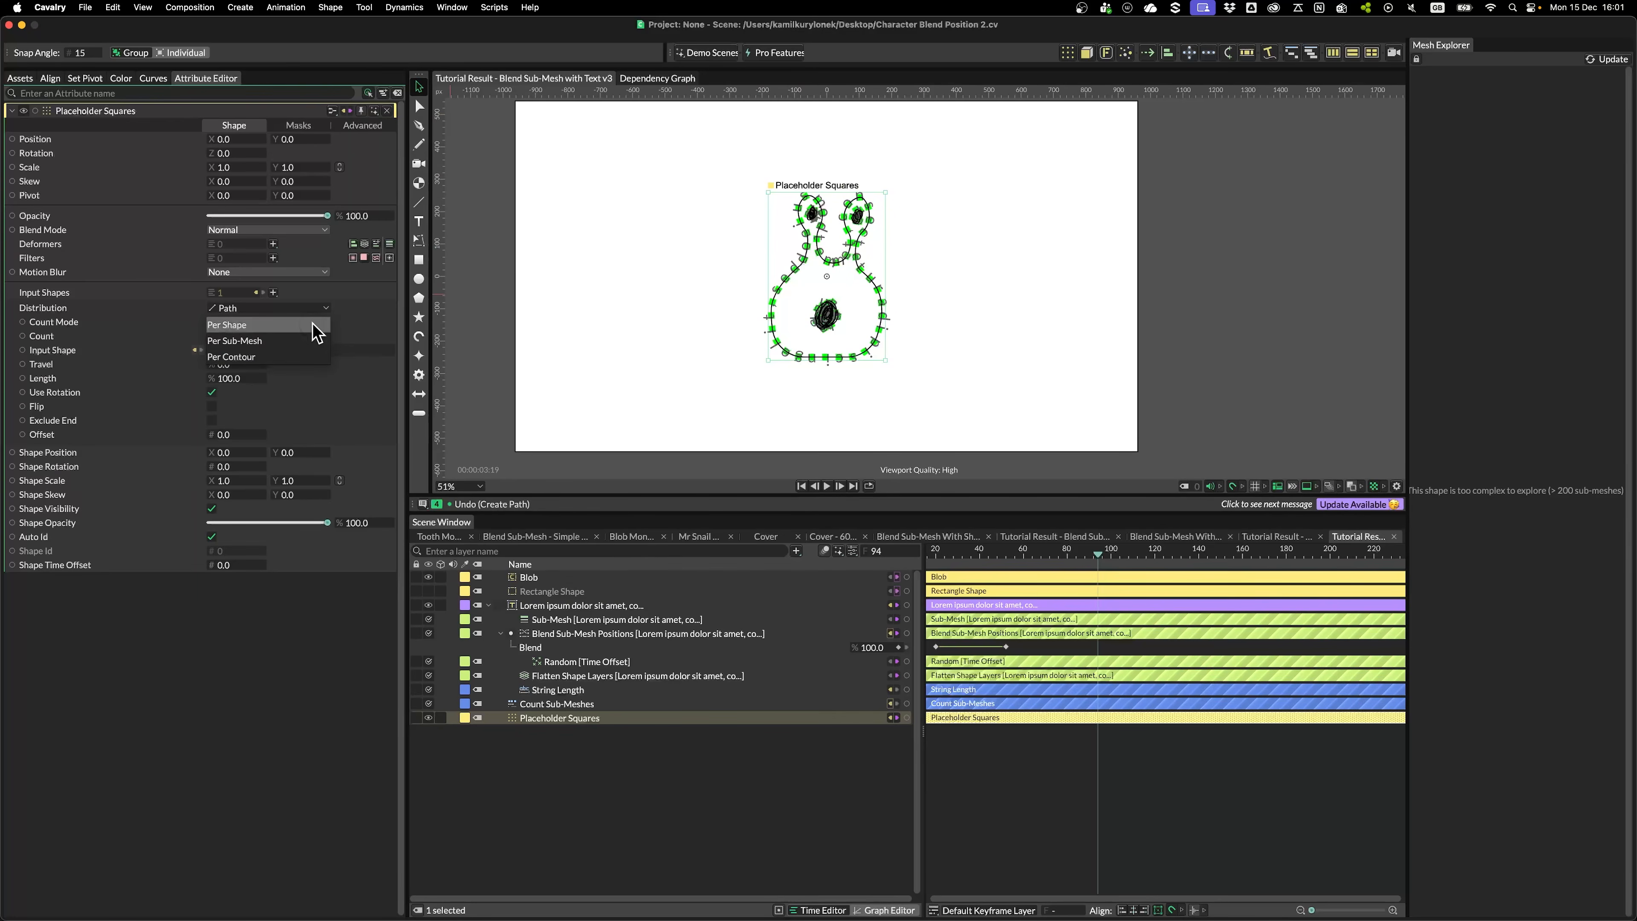
left_click(279, 325)
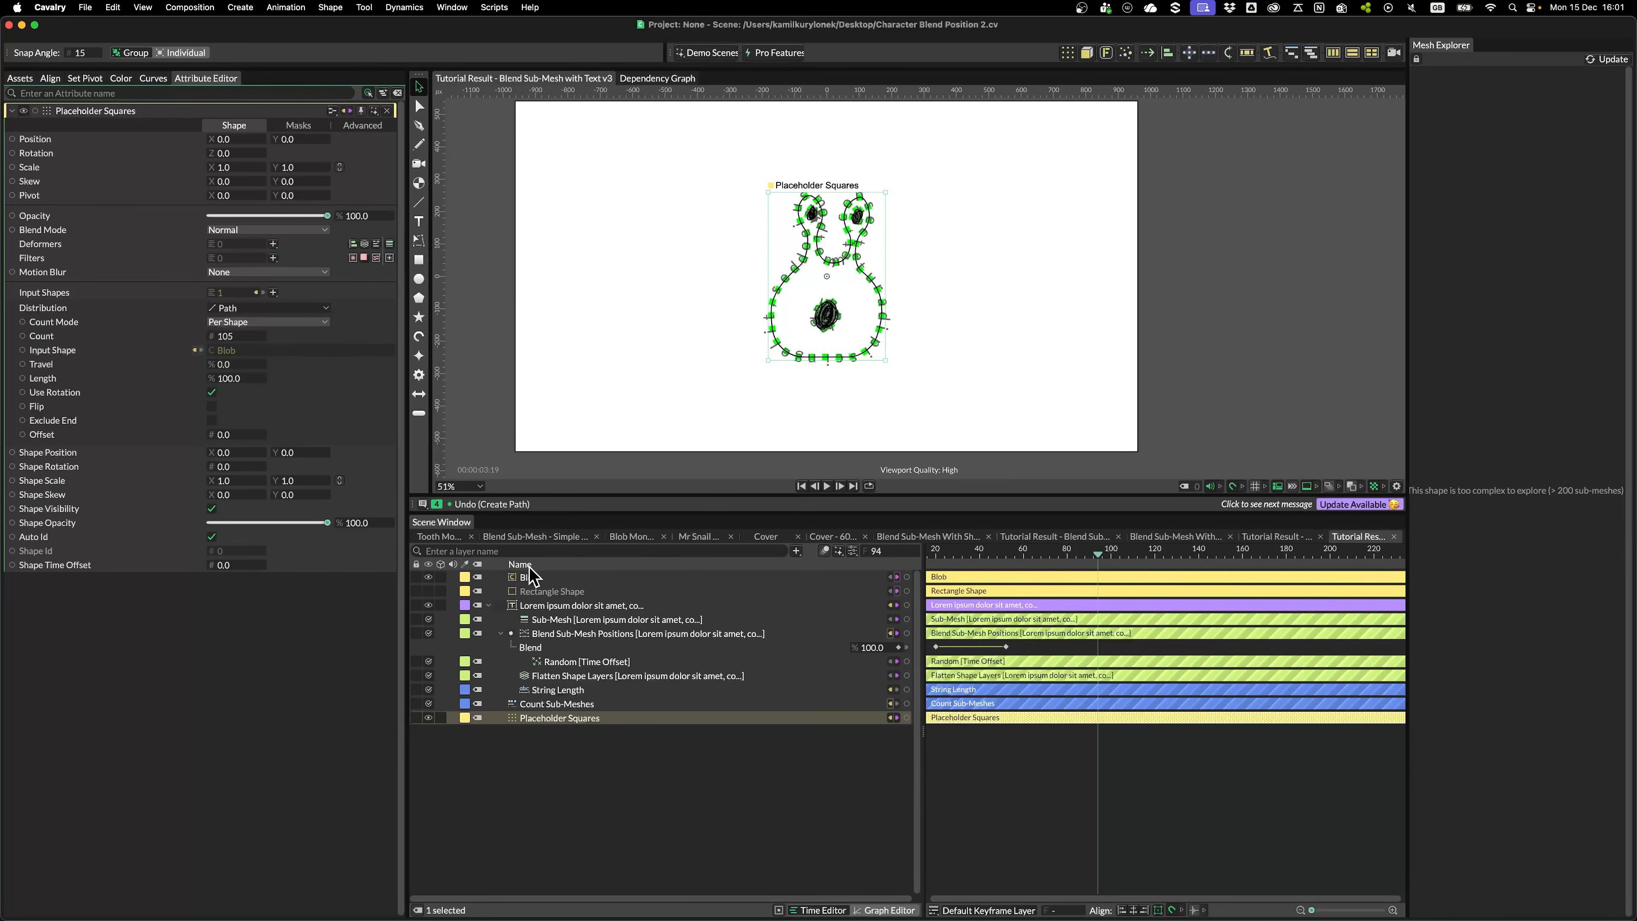
Check the Count Sub-Meshes value, then hide Placeholder Squares, Count Sub-Meshes and Blob at frame 100
left_click(541, 577)
left_click(530, 742)
left_click(530, 706)
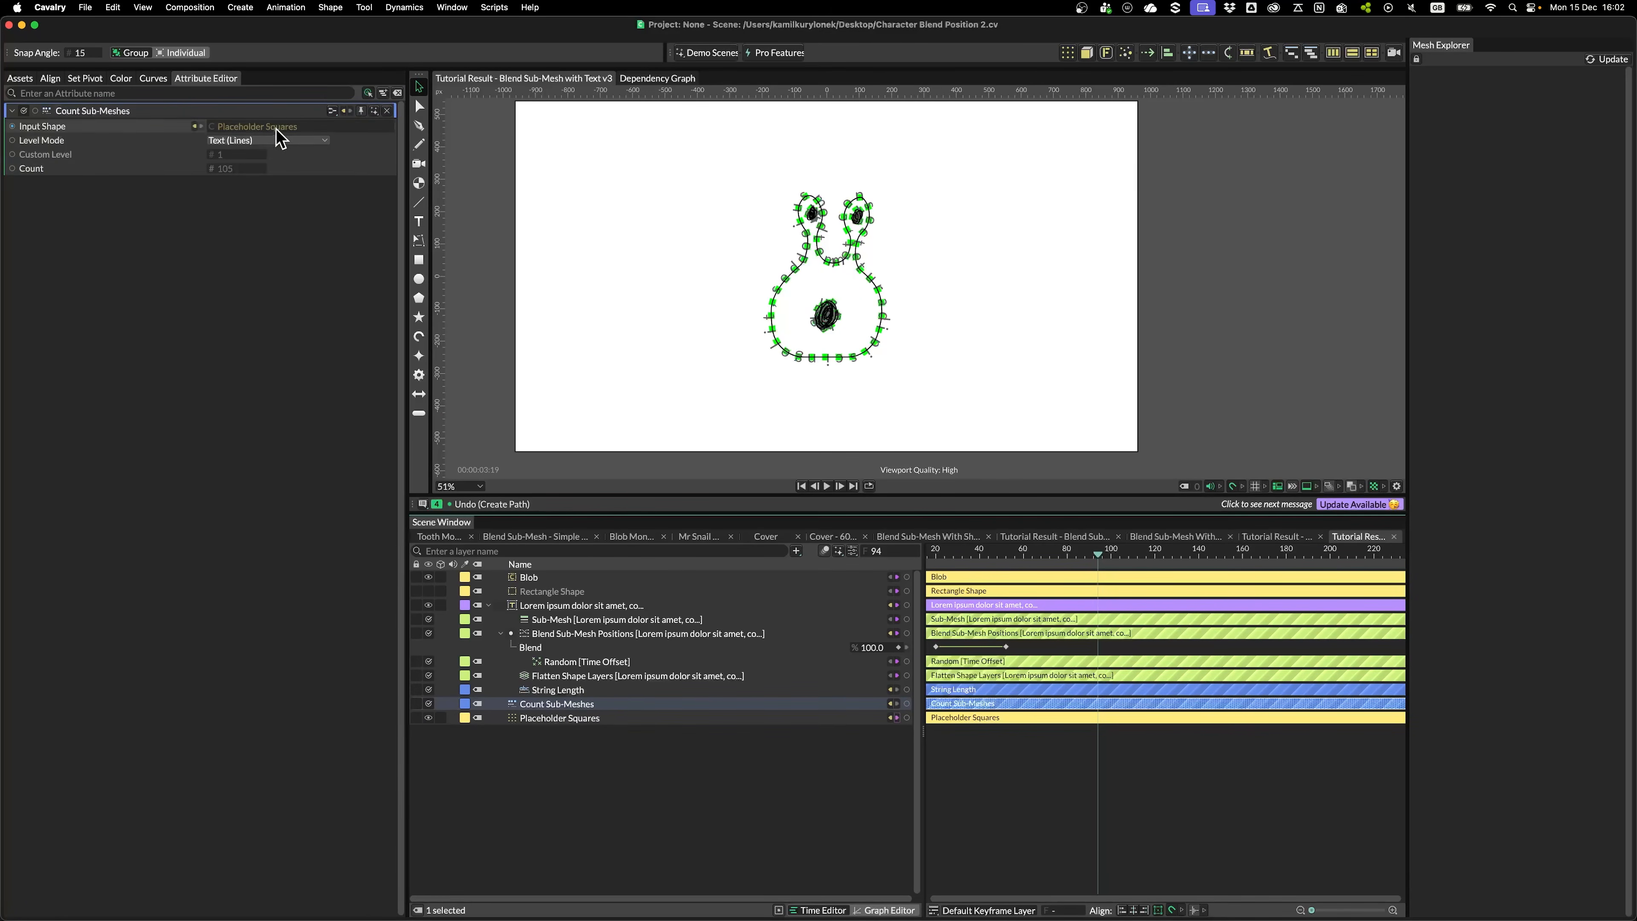
left_click(428, 718)
left_click(428, 576)
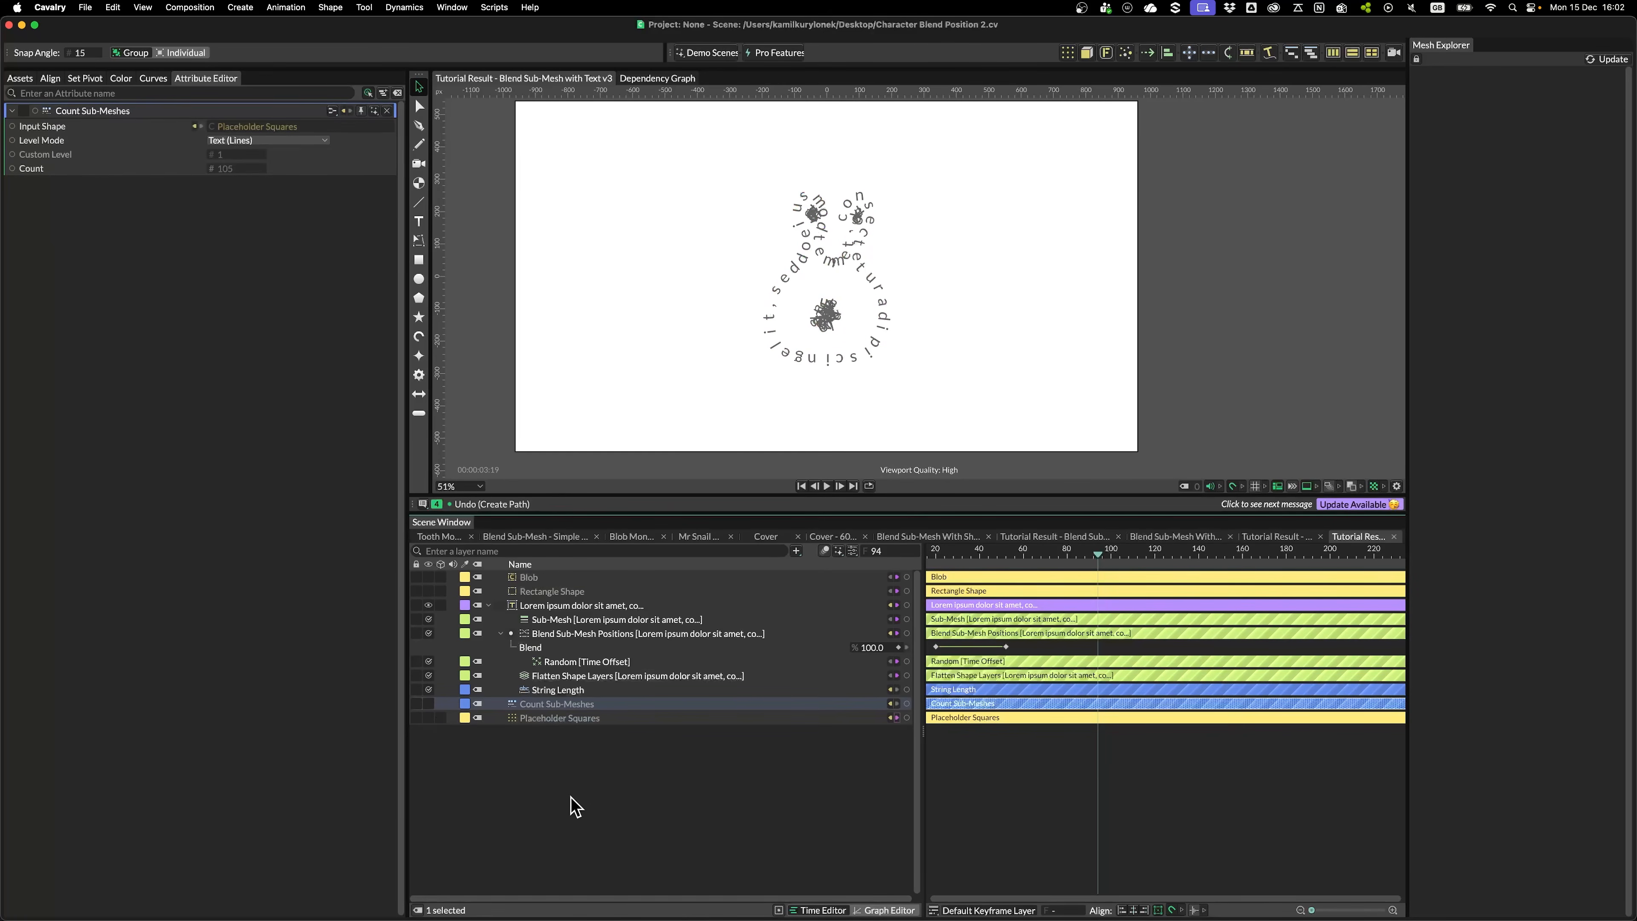
mouse_move(1098, 560)
left_mouse_down()
mouse_move(928, 555)
mouse_move(1128, 560)
mouse_move(960, 558)
mouse_move(1109, 546)
left_mouse_up()
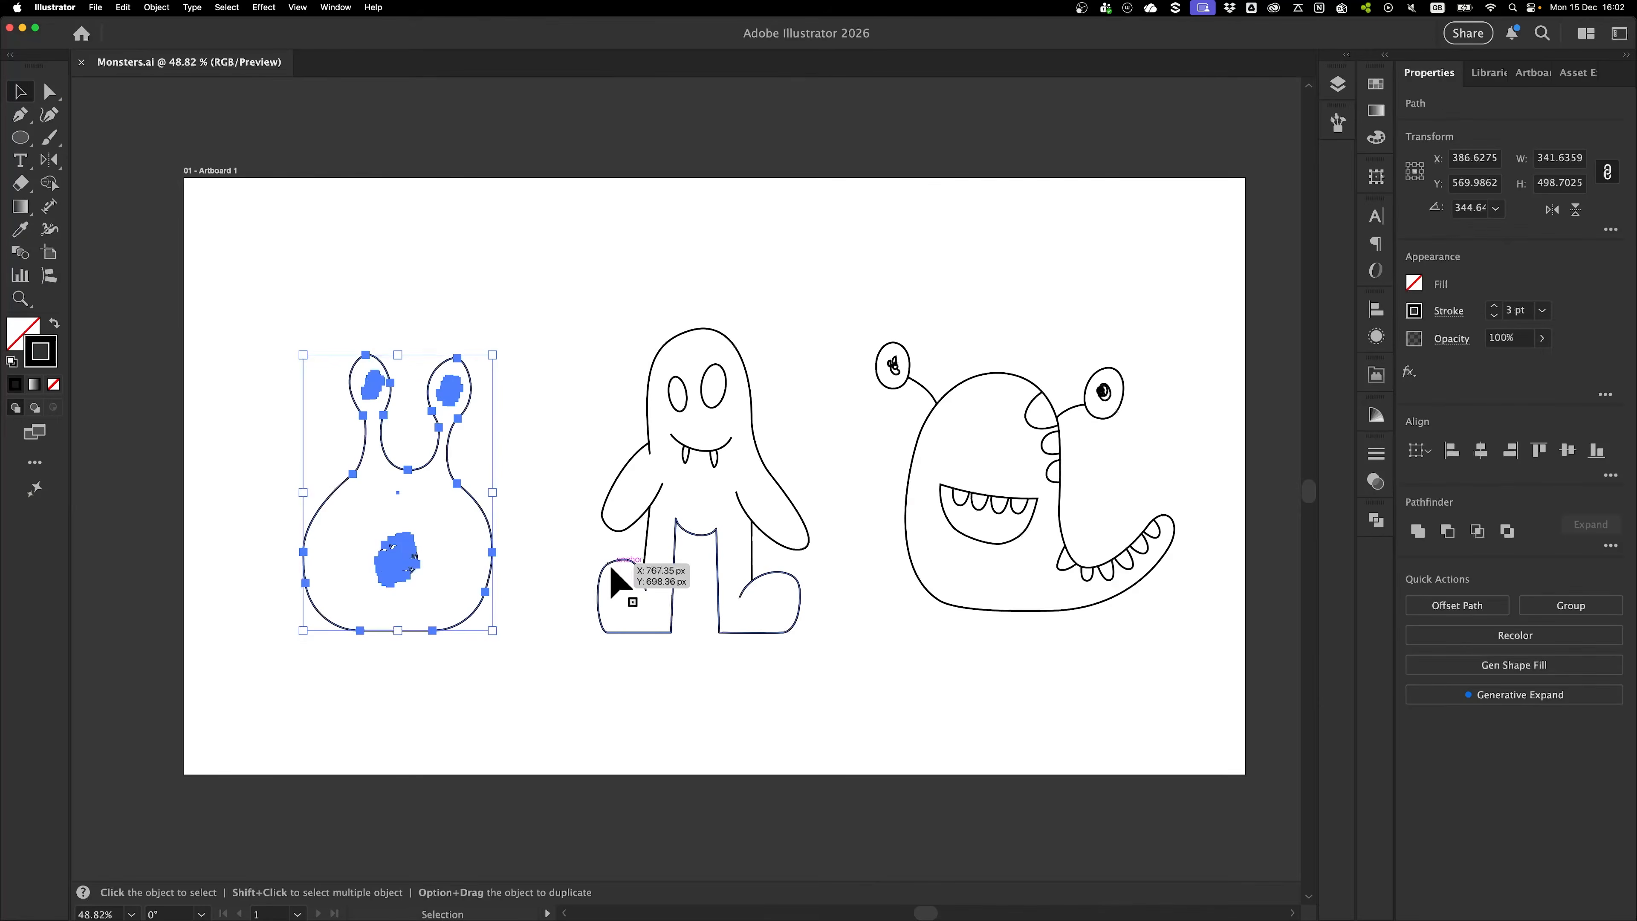
Copy the selected blob monster in Illustrator, paste it into Cavalry as separate layers, and collapse and hide the text layer
key("super+c")
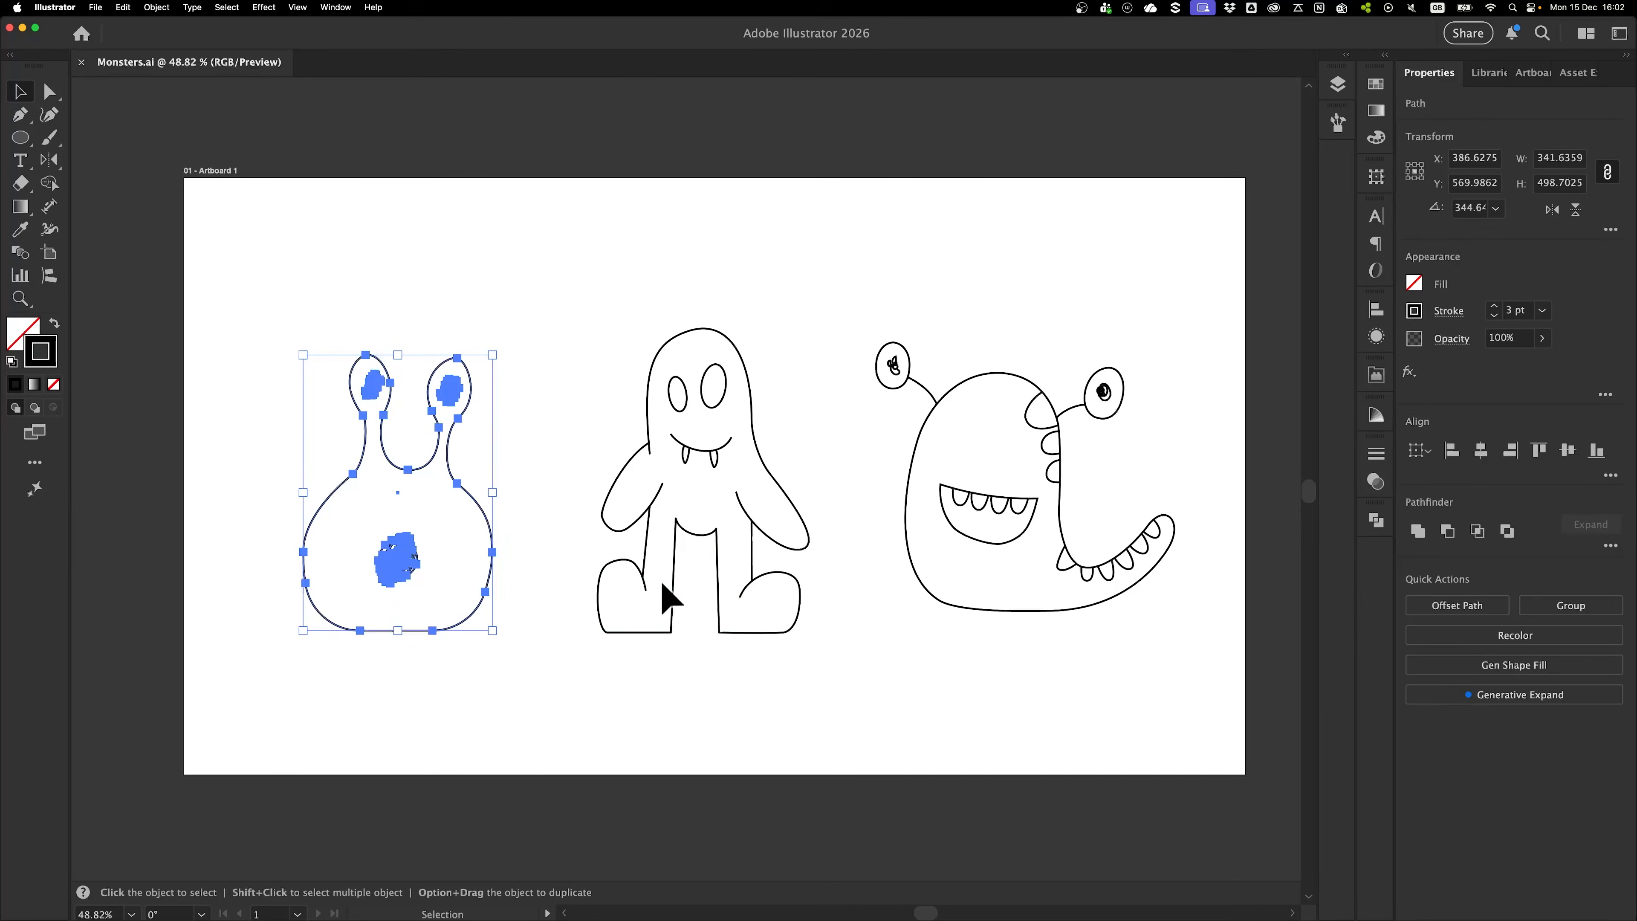
key("super+Tab")
key("super+v")
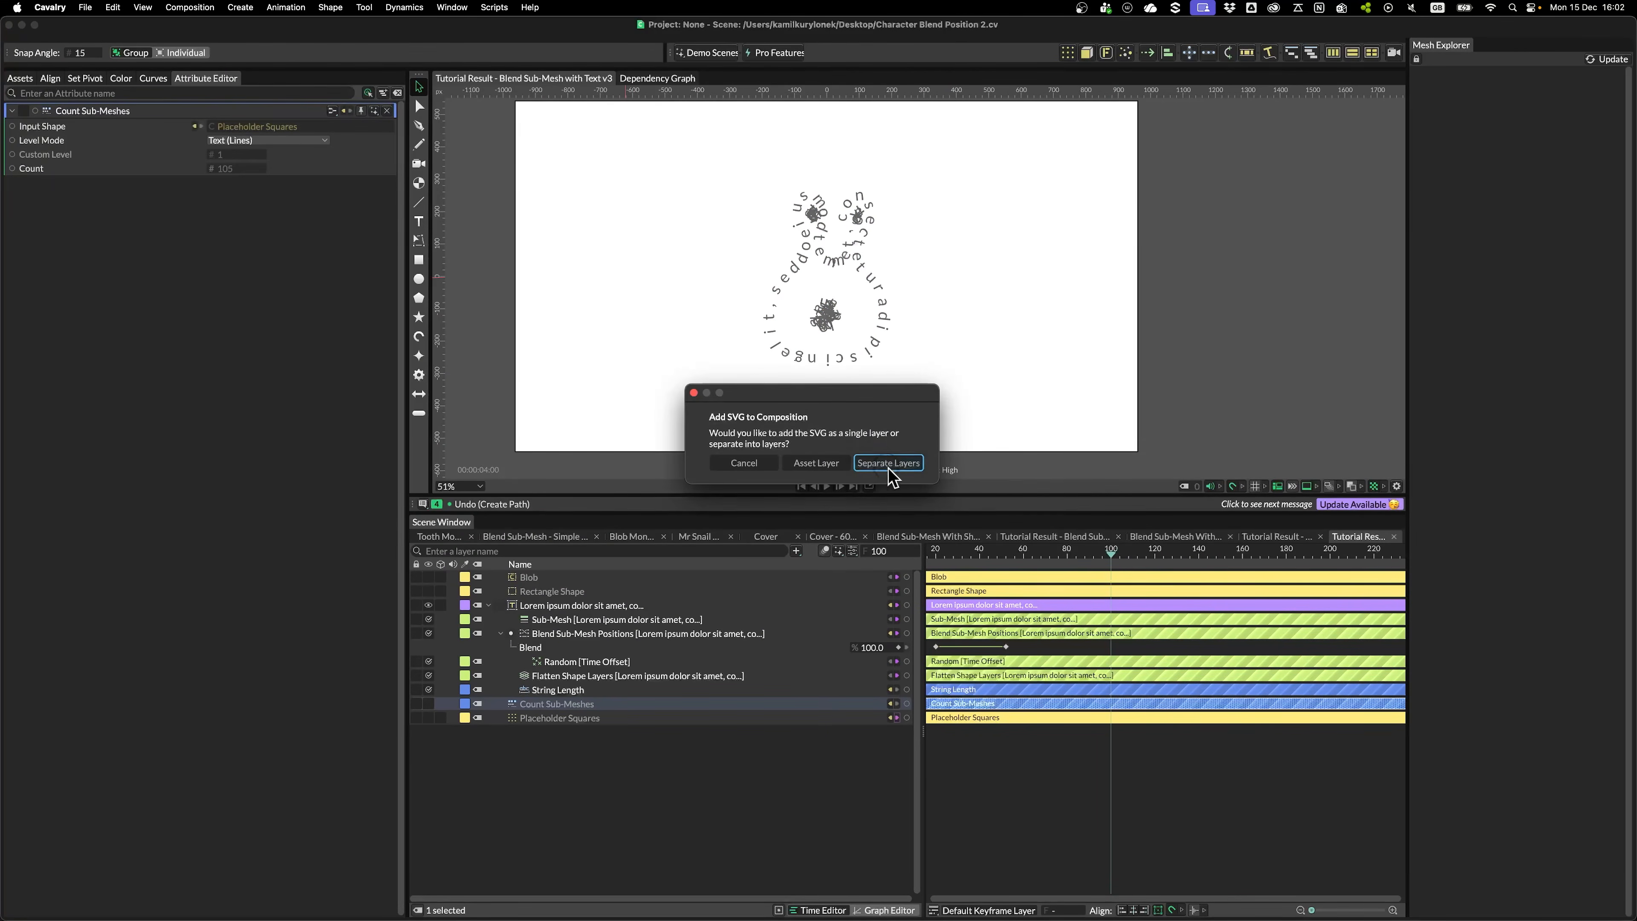
left_click(889, 463)
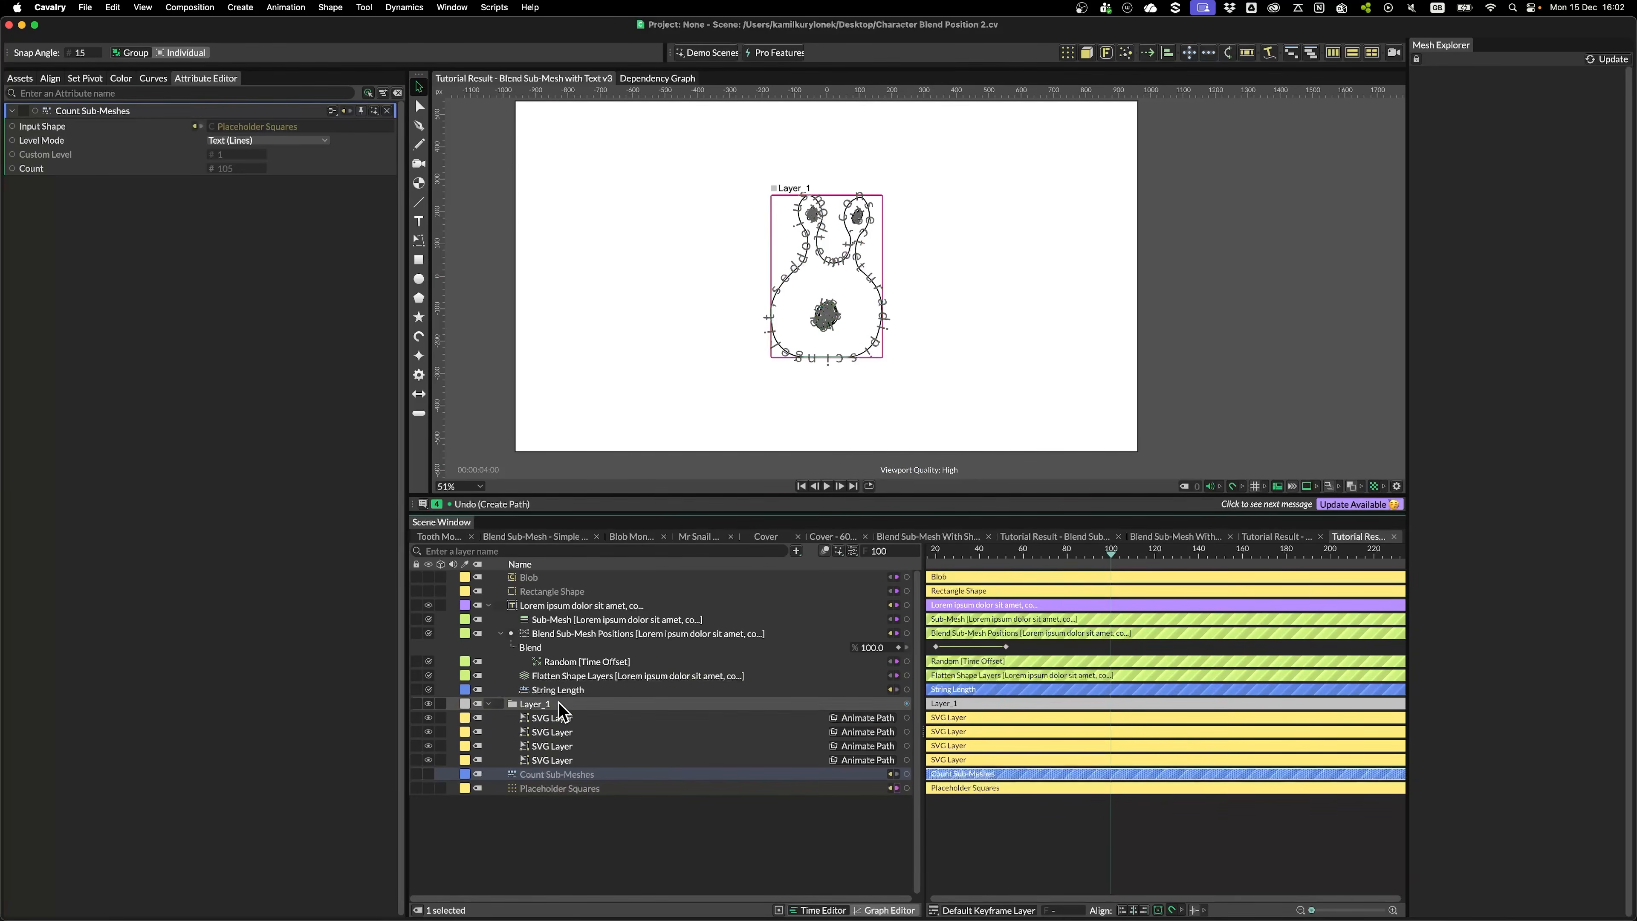
left_click(584, 705)
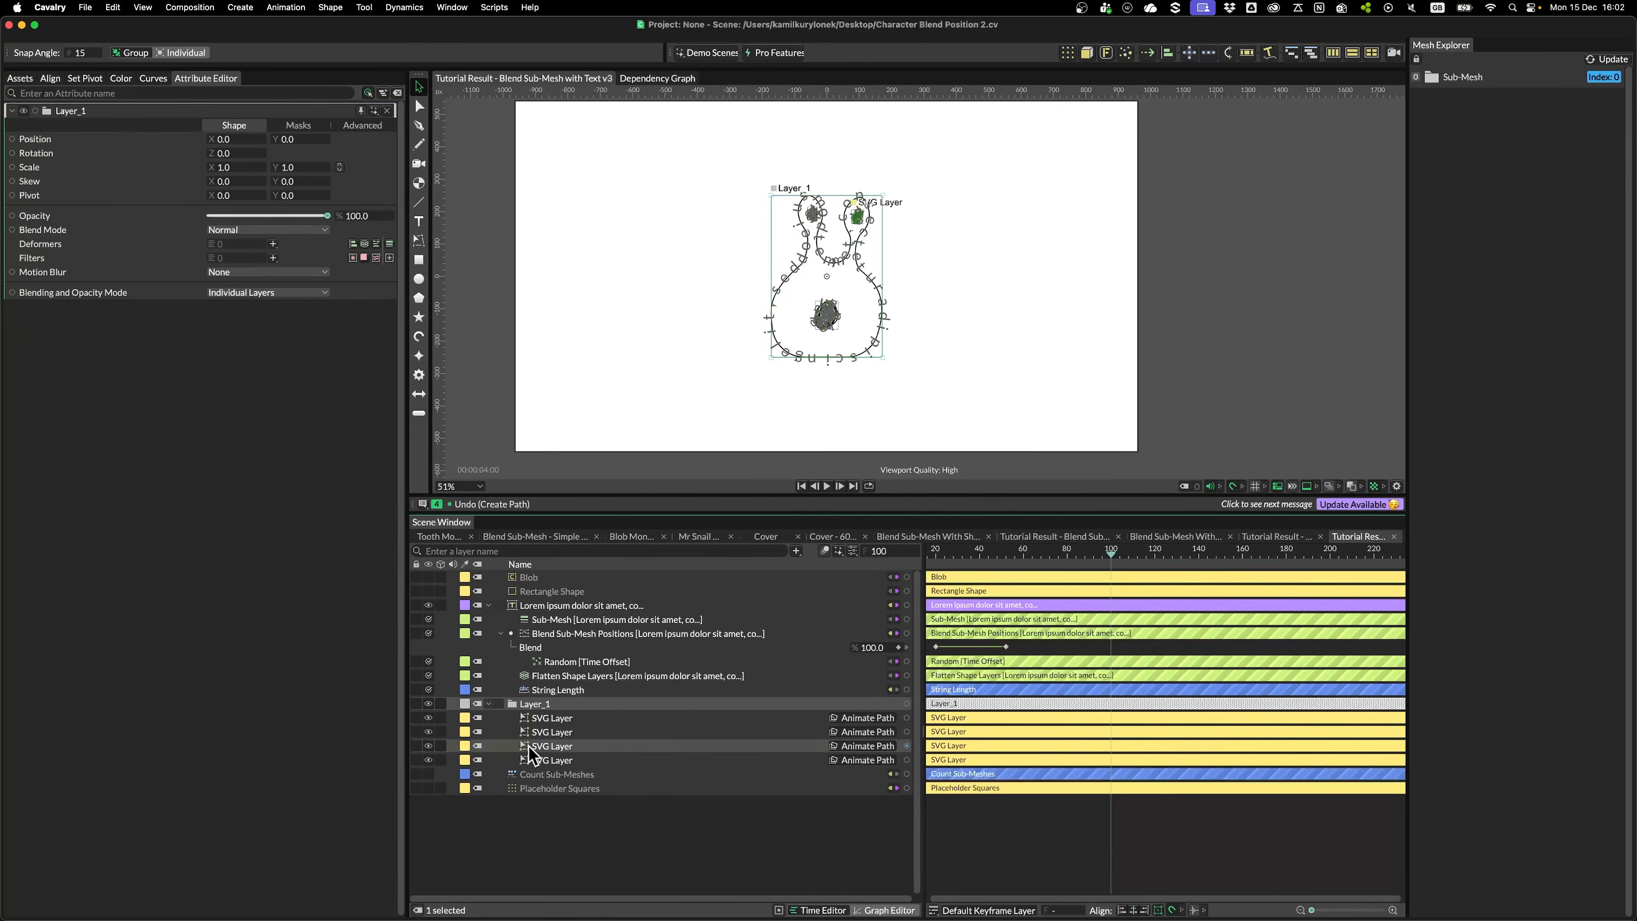
left_click(488, 605)
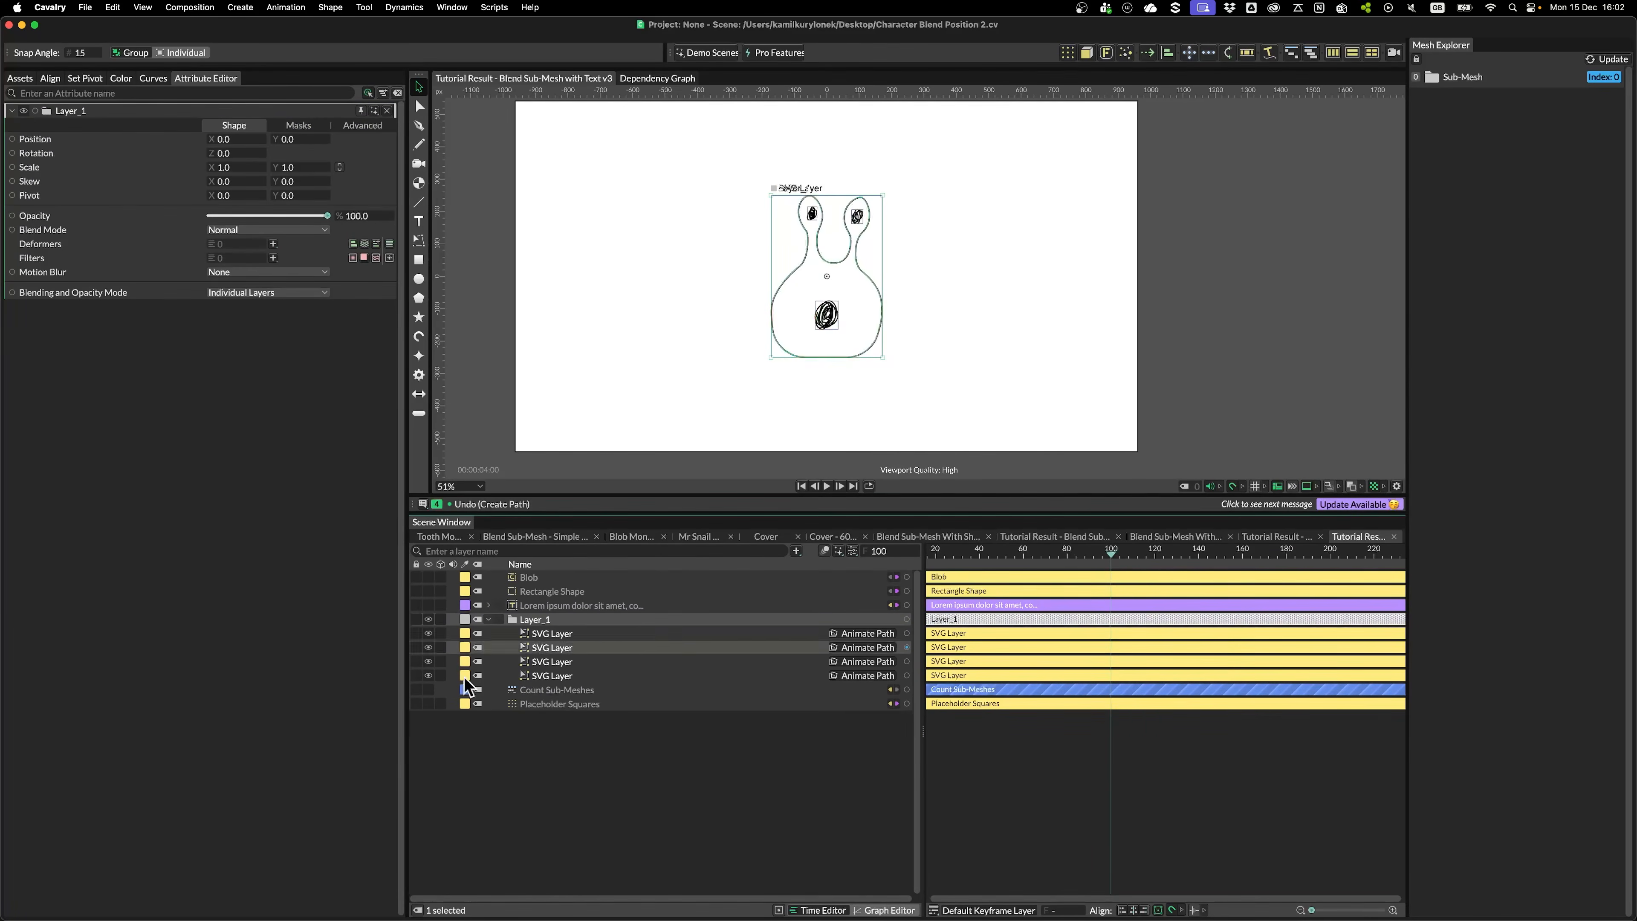
left_click(598, 846)
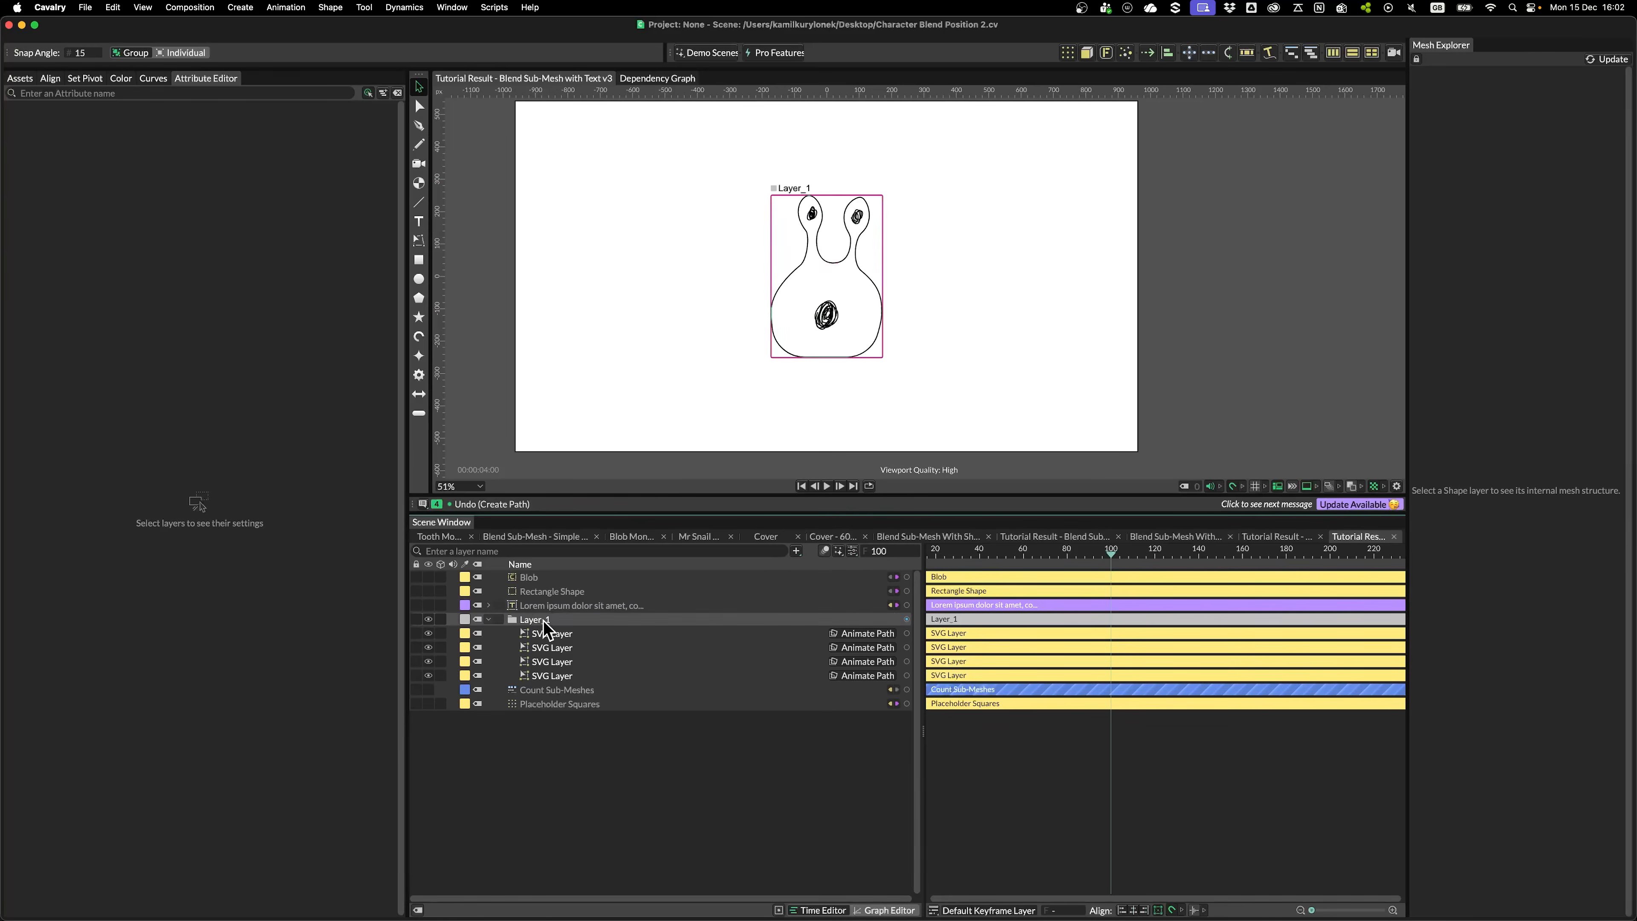
Show Placeholder Squares and try the Layer_1 group as its path Input Shape in place of Blob
left_click(706, 703)
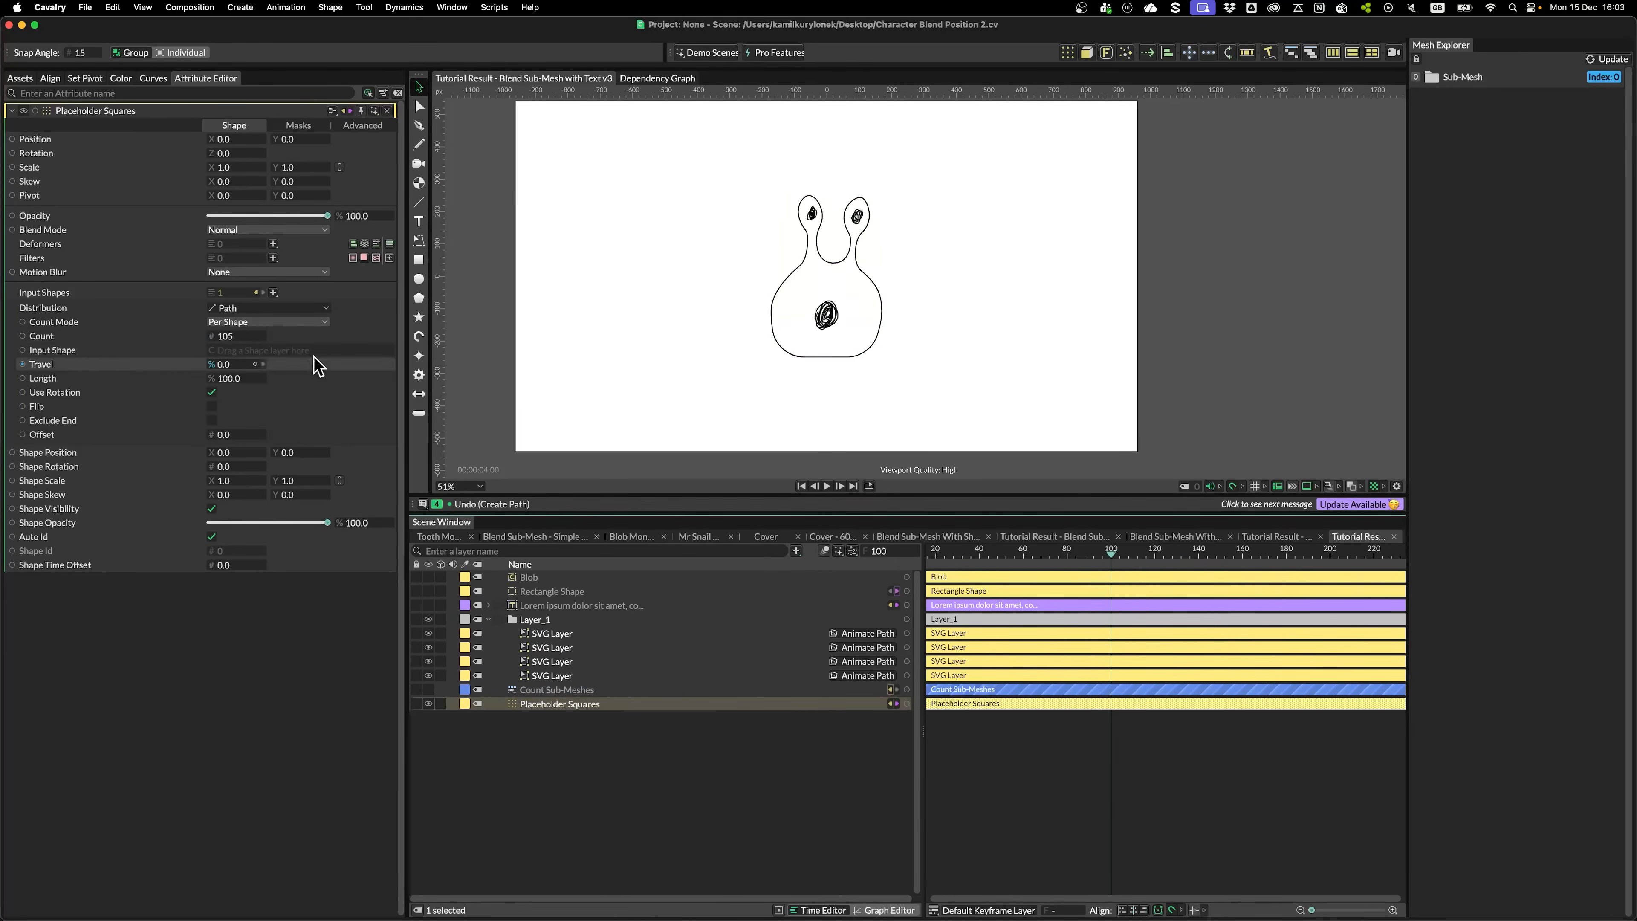
left_click_drag(548, 621, 284, 354)
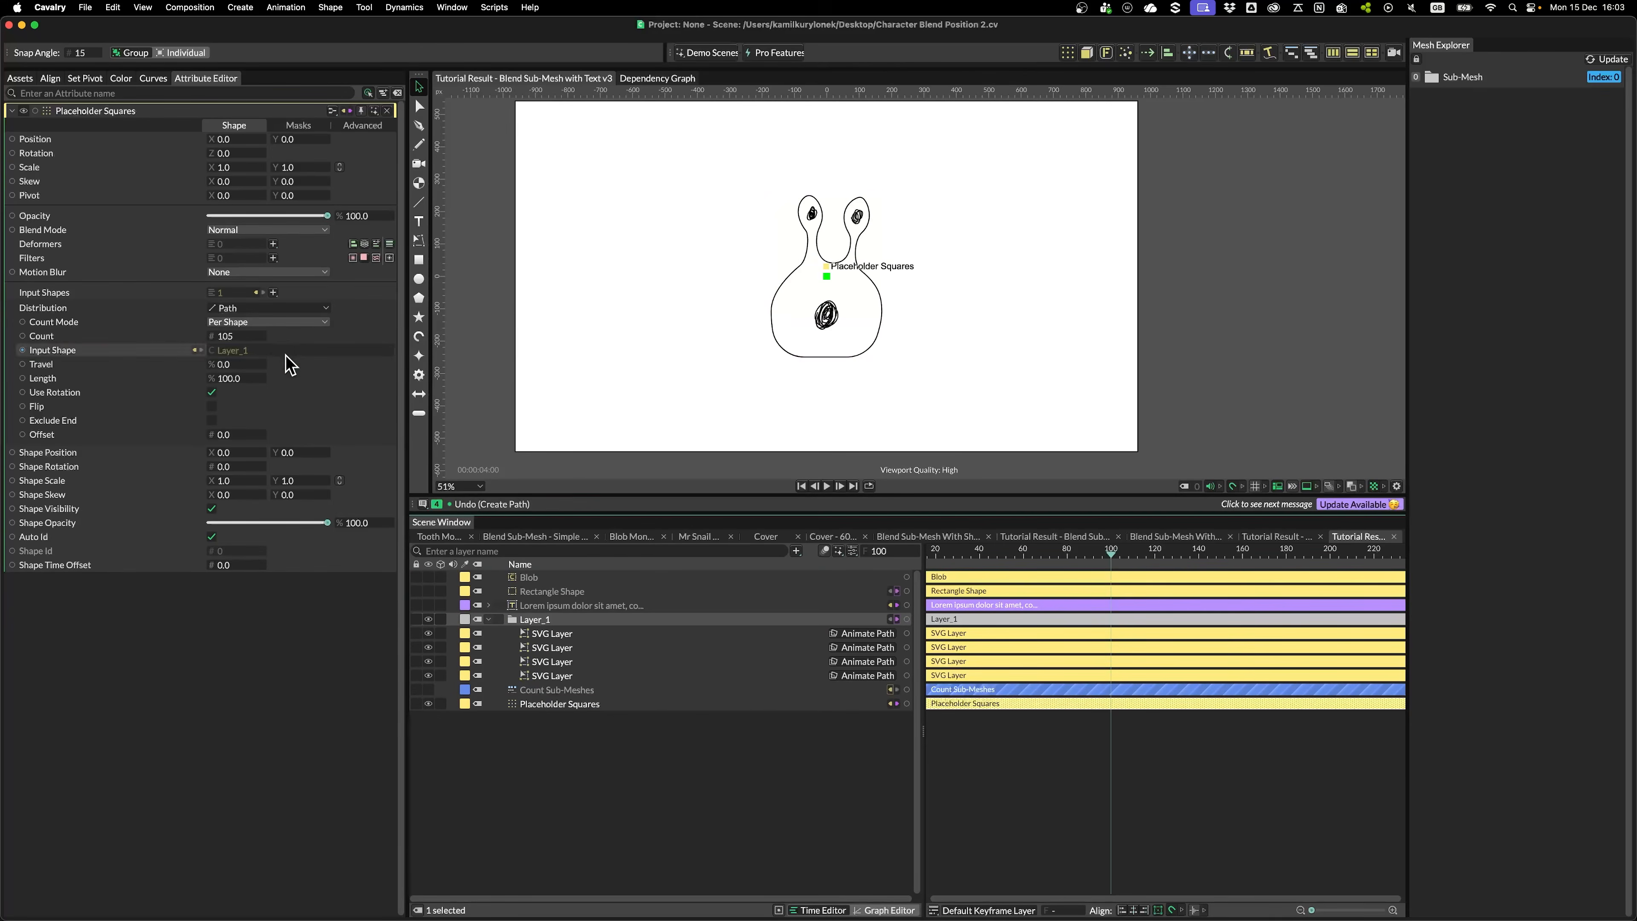
scroll(876, 277, "up", 5)
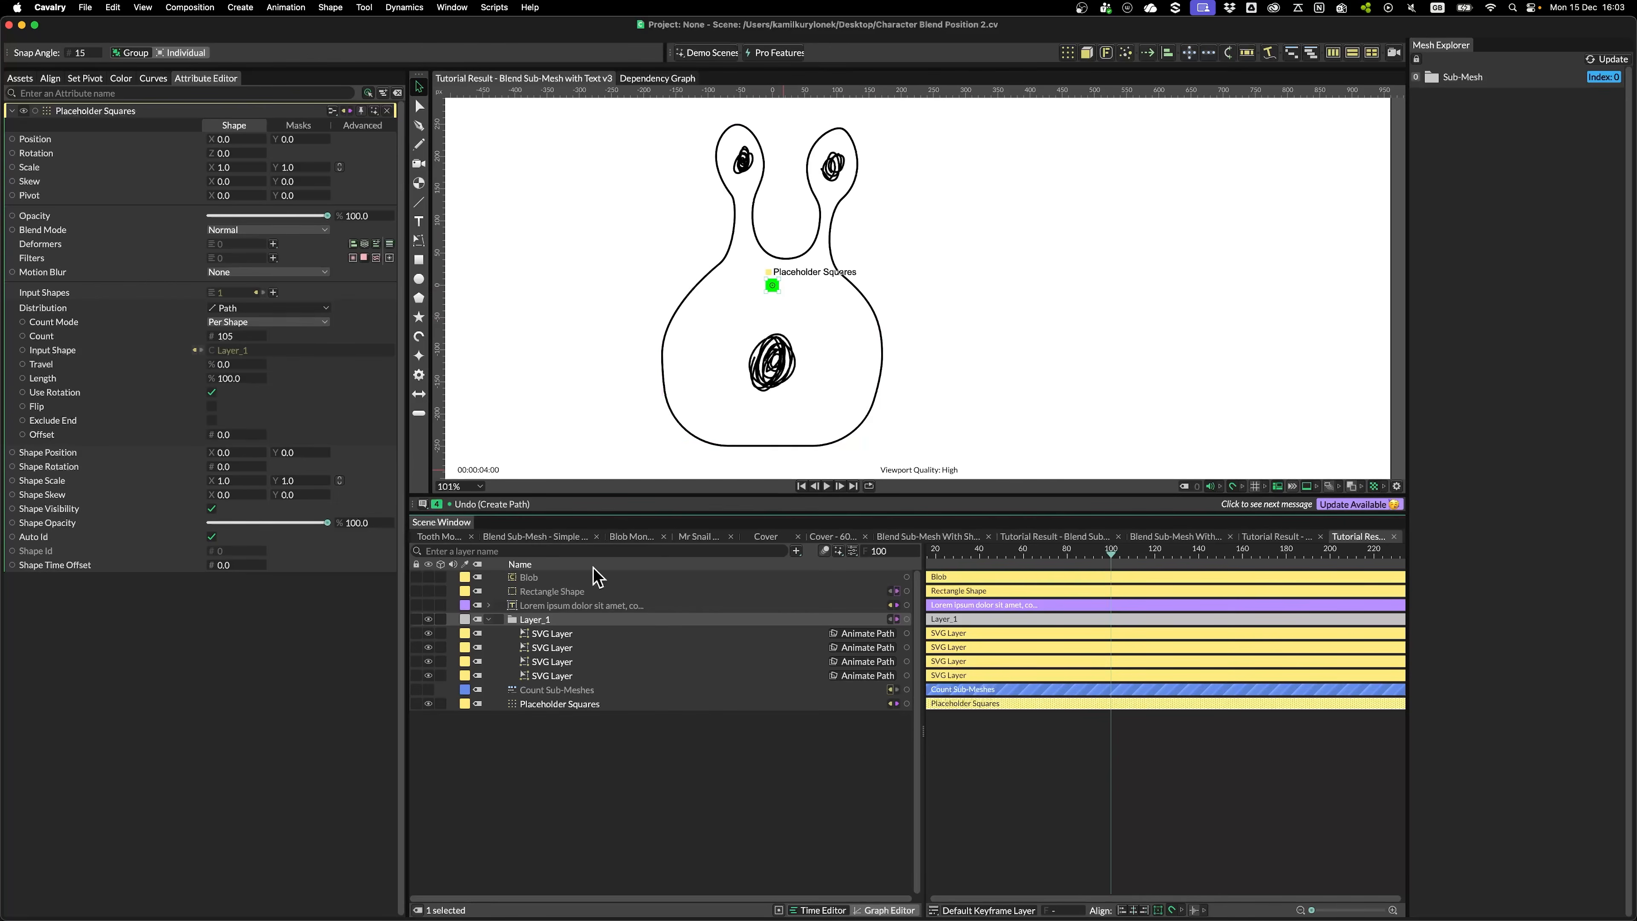
Add a Custom Shape layer and connect the Layer_1 group as its Input Shape
left_click(544, 619)
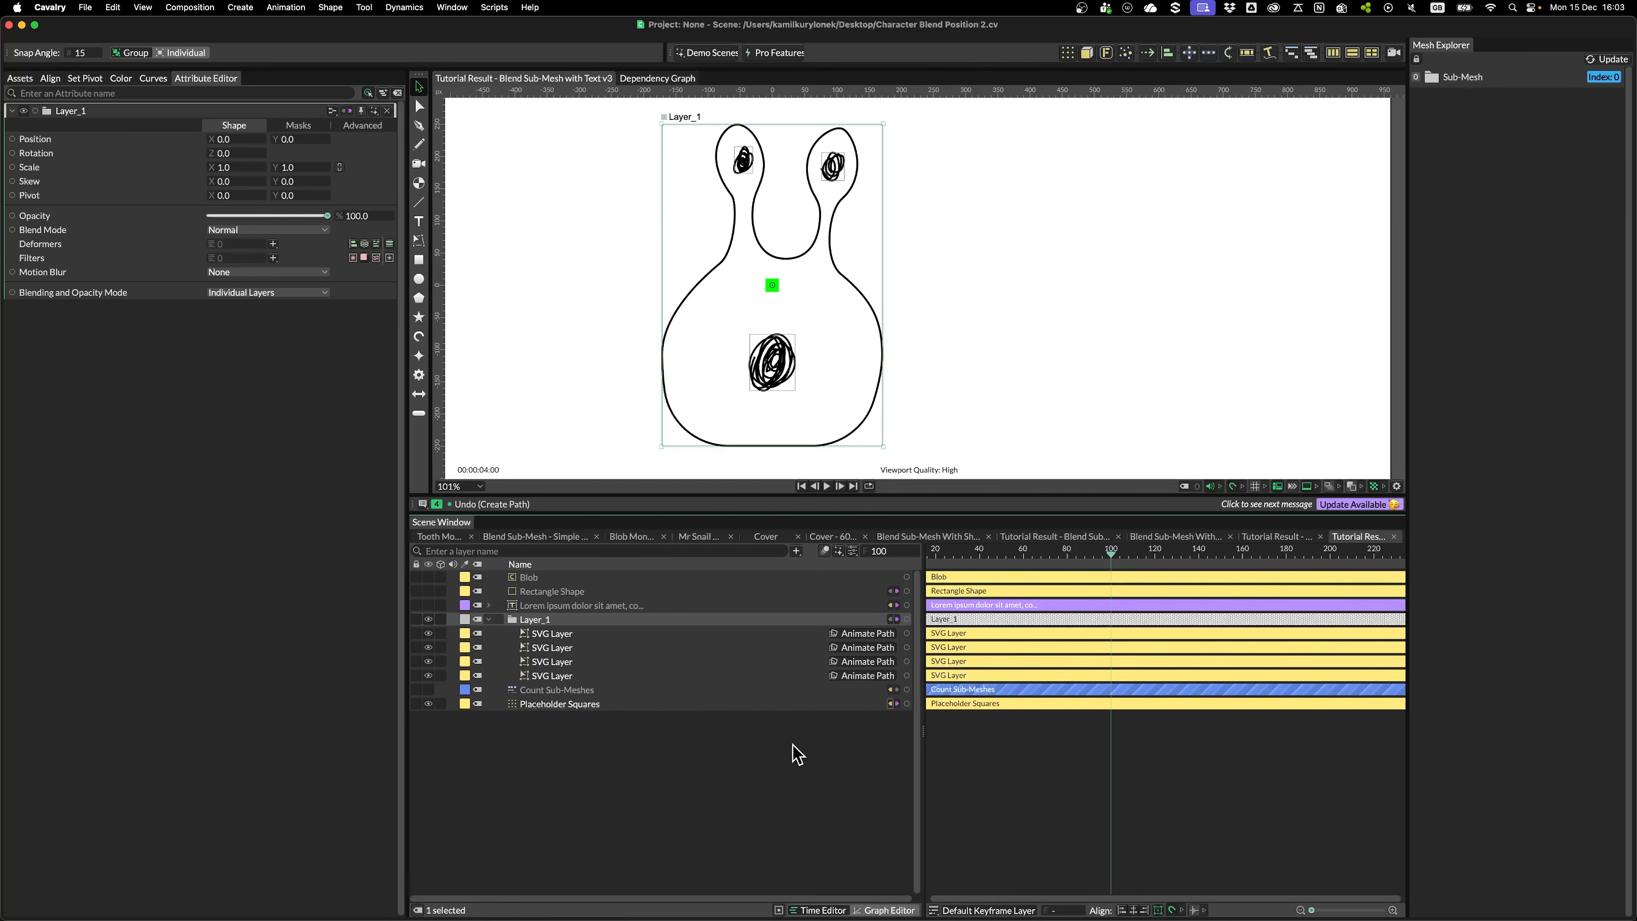
key("super+period")
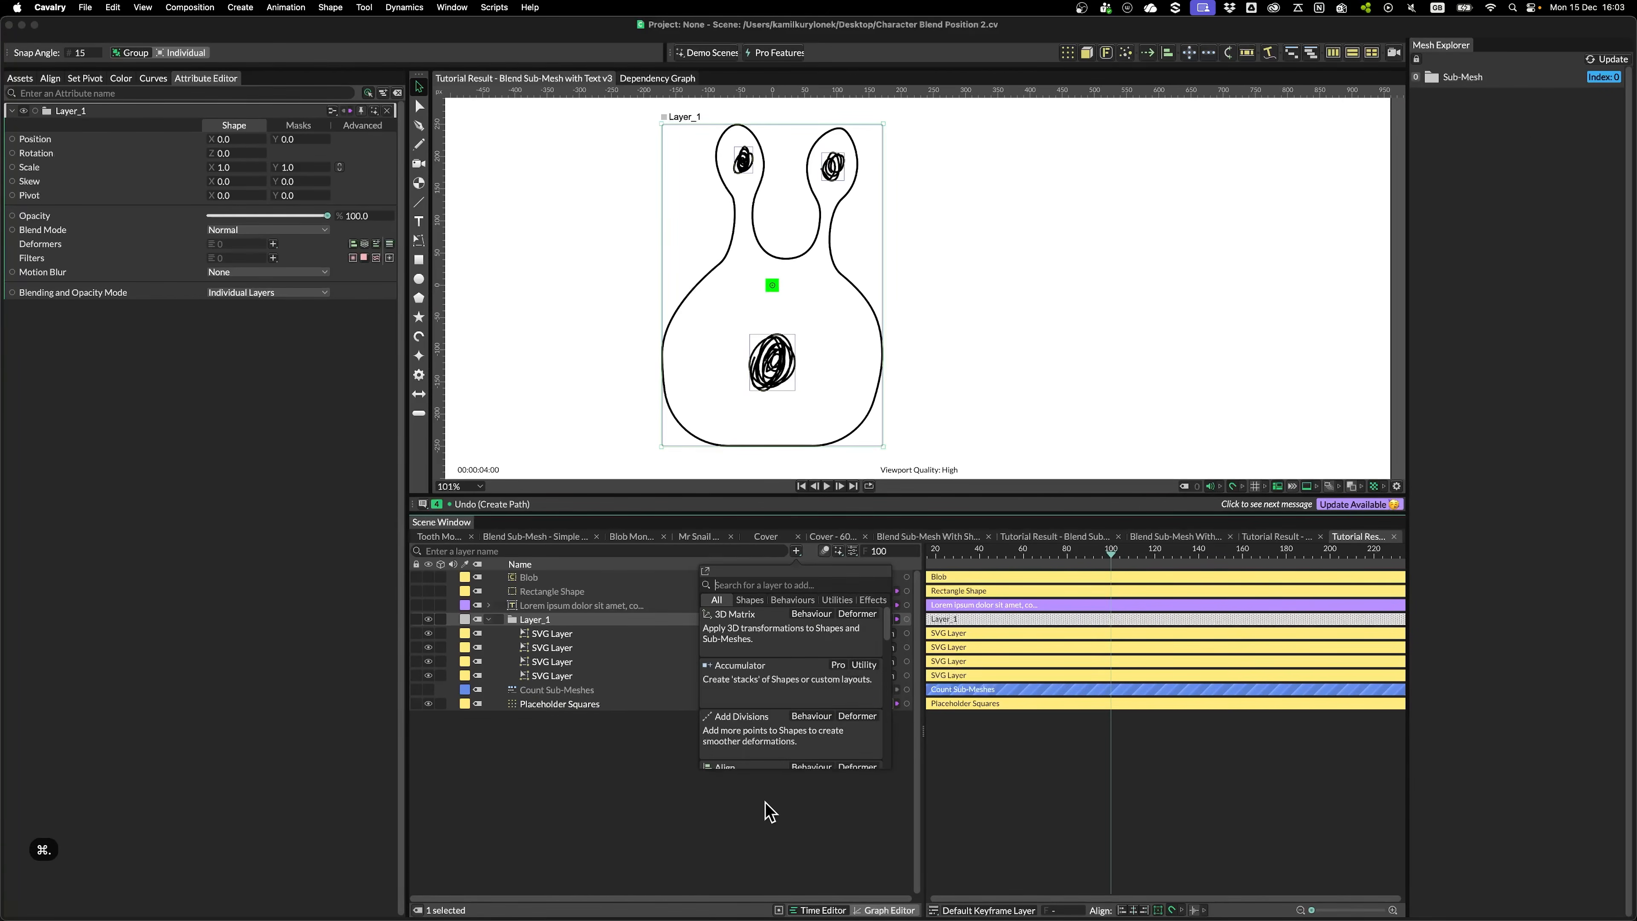
type("cus")
key("Return")
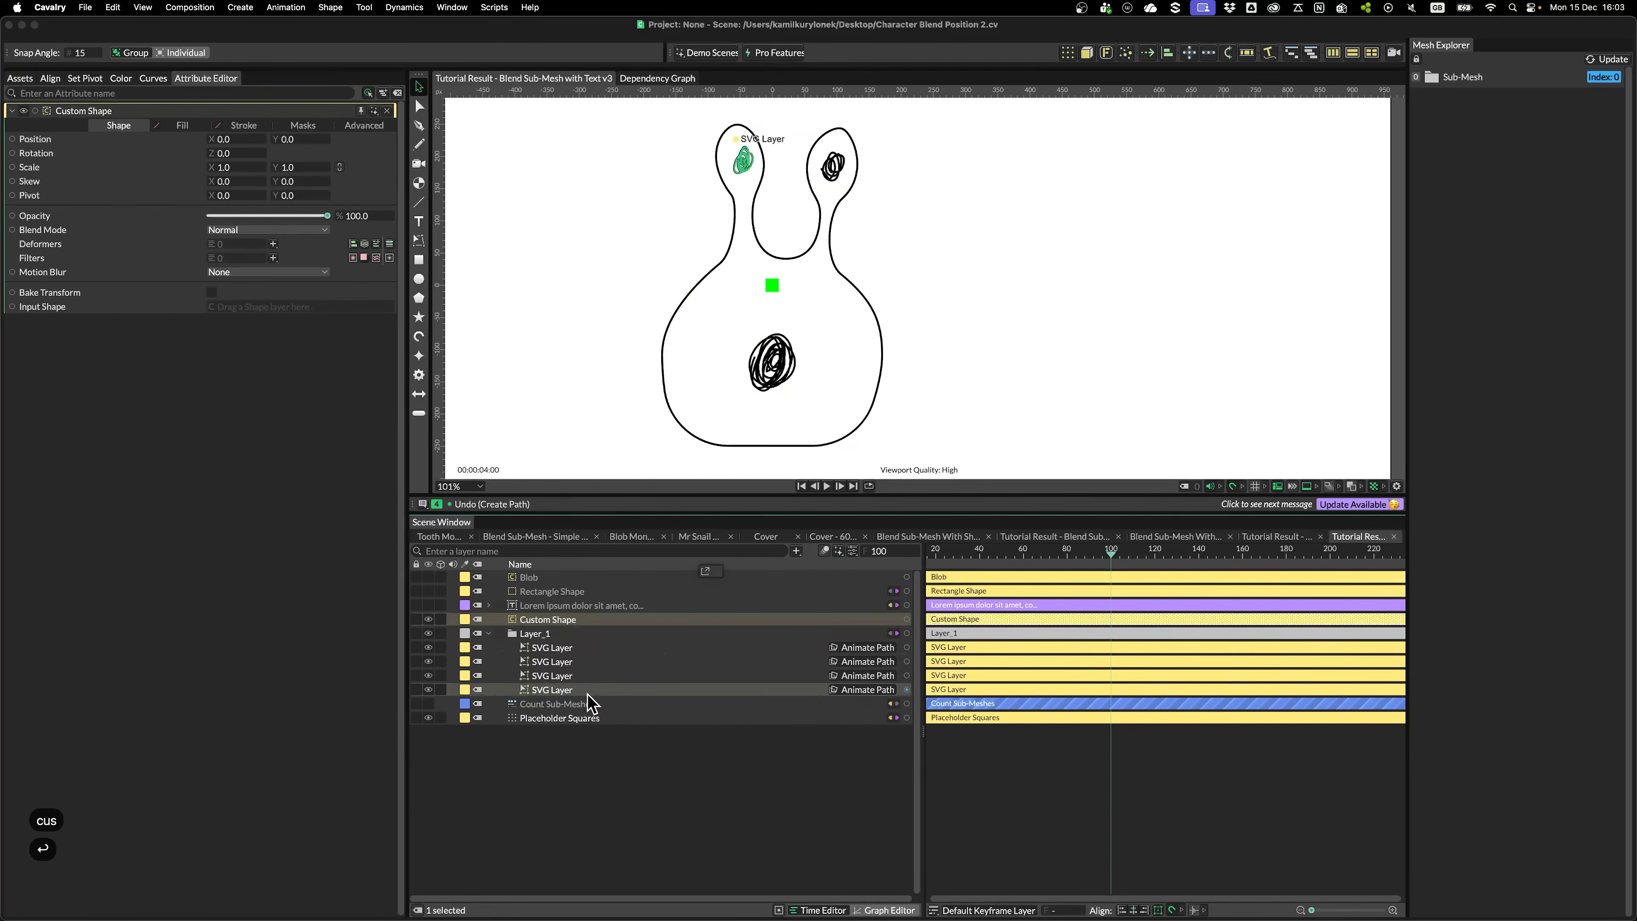
left_click_drag(547, 635, 259, 308)
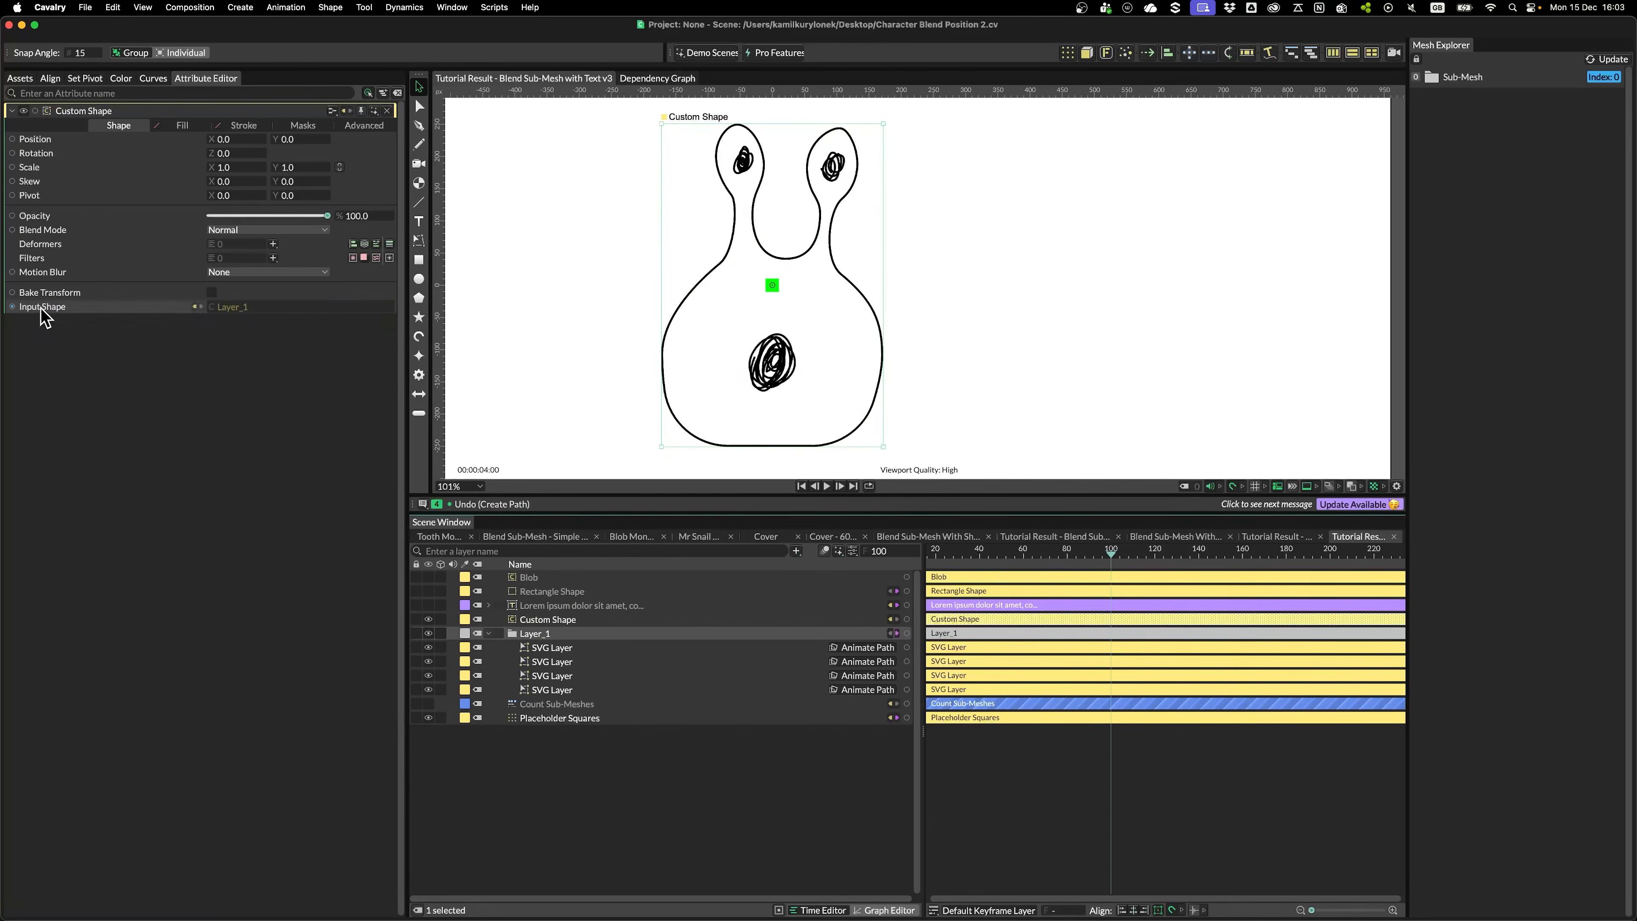
Rename the Custom Shape as Blob Layers, then nest the Layer_1 group under it and hide the group
left_click(543, 617)
key("Return")
type("Blob Layers")
key("Return")
left_click_drag(533, 635, 548, 620)
left_click(428, 634)
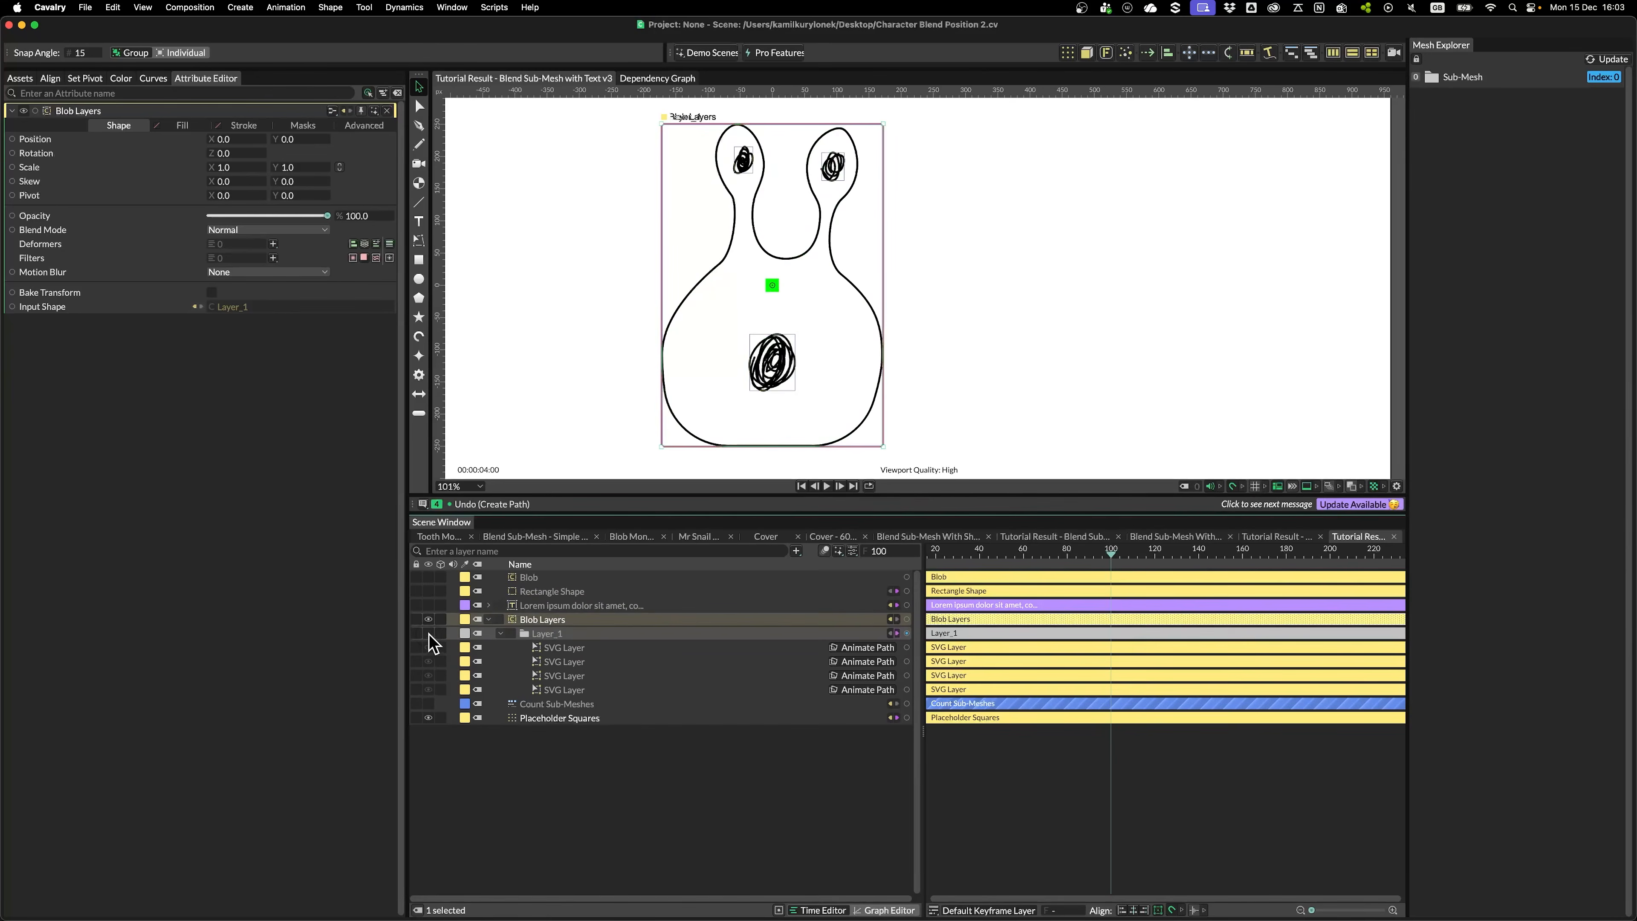
Connect the Blob Layers custom shape as the path Input Shape of Placeholder Squares, replacing the Layer_1 group
left_click(549, 622)
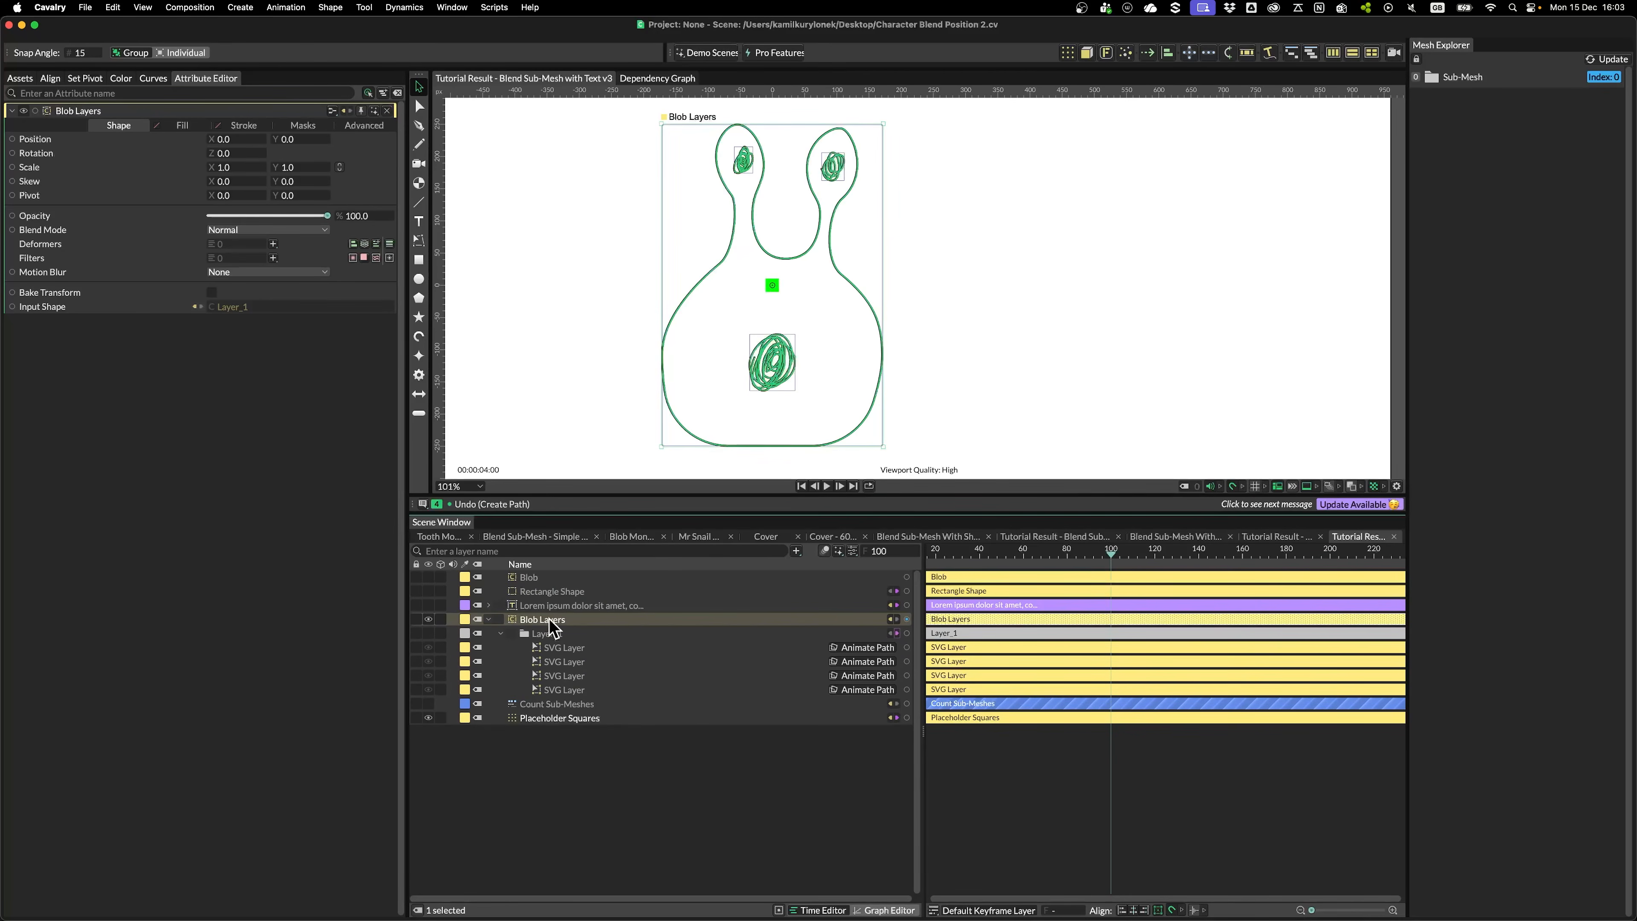
scroll(882, 310, "down", 3)
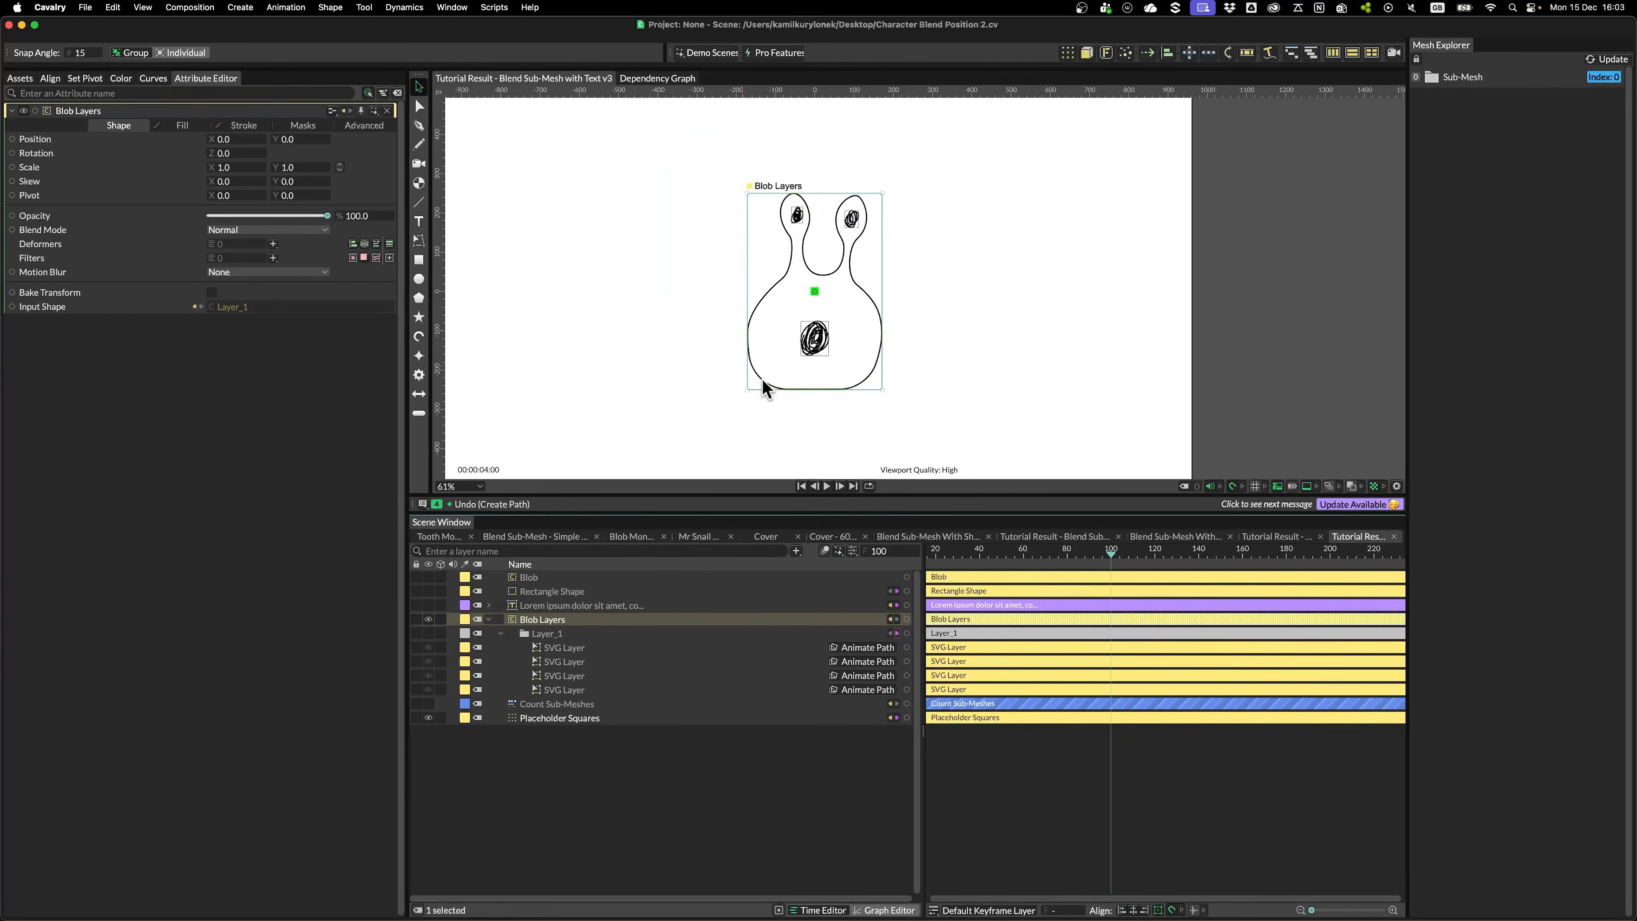
left_click(534, 719)
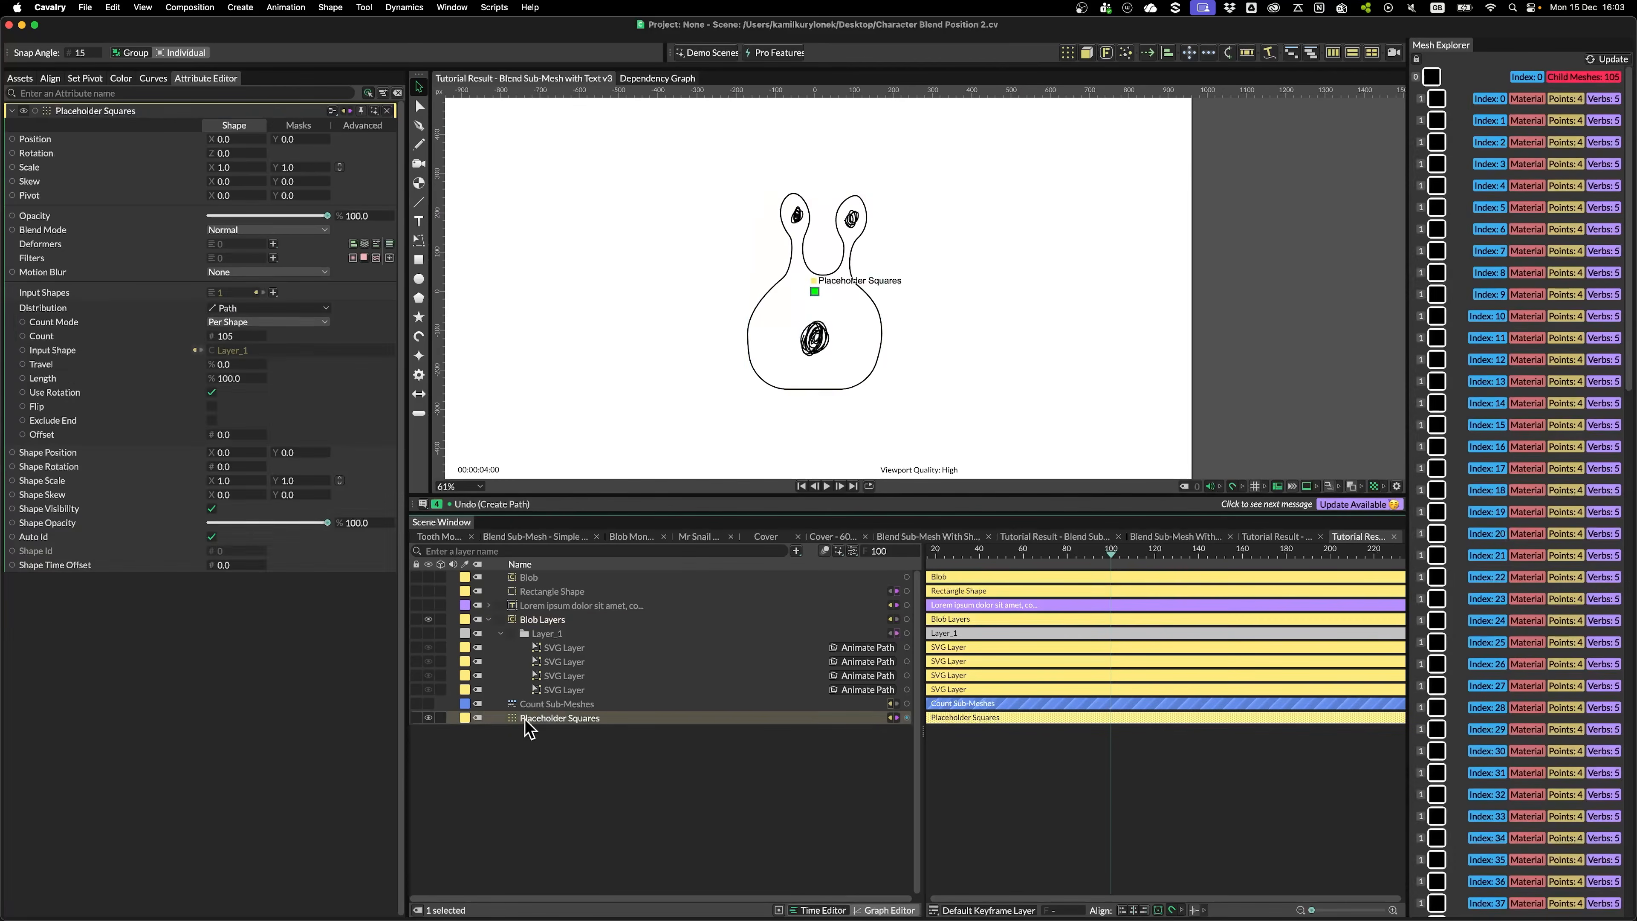
left_click_drag(542, 619, 242, 357)
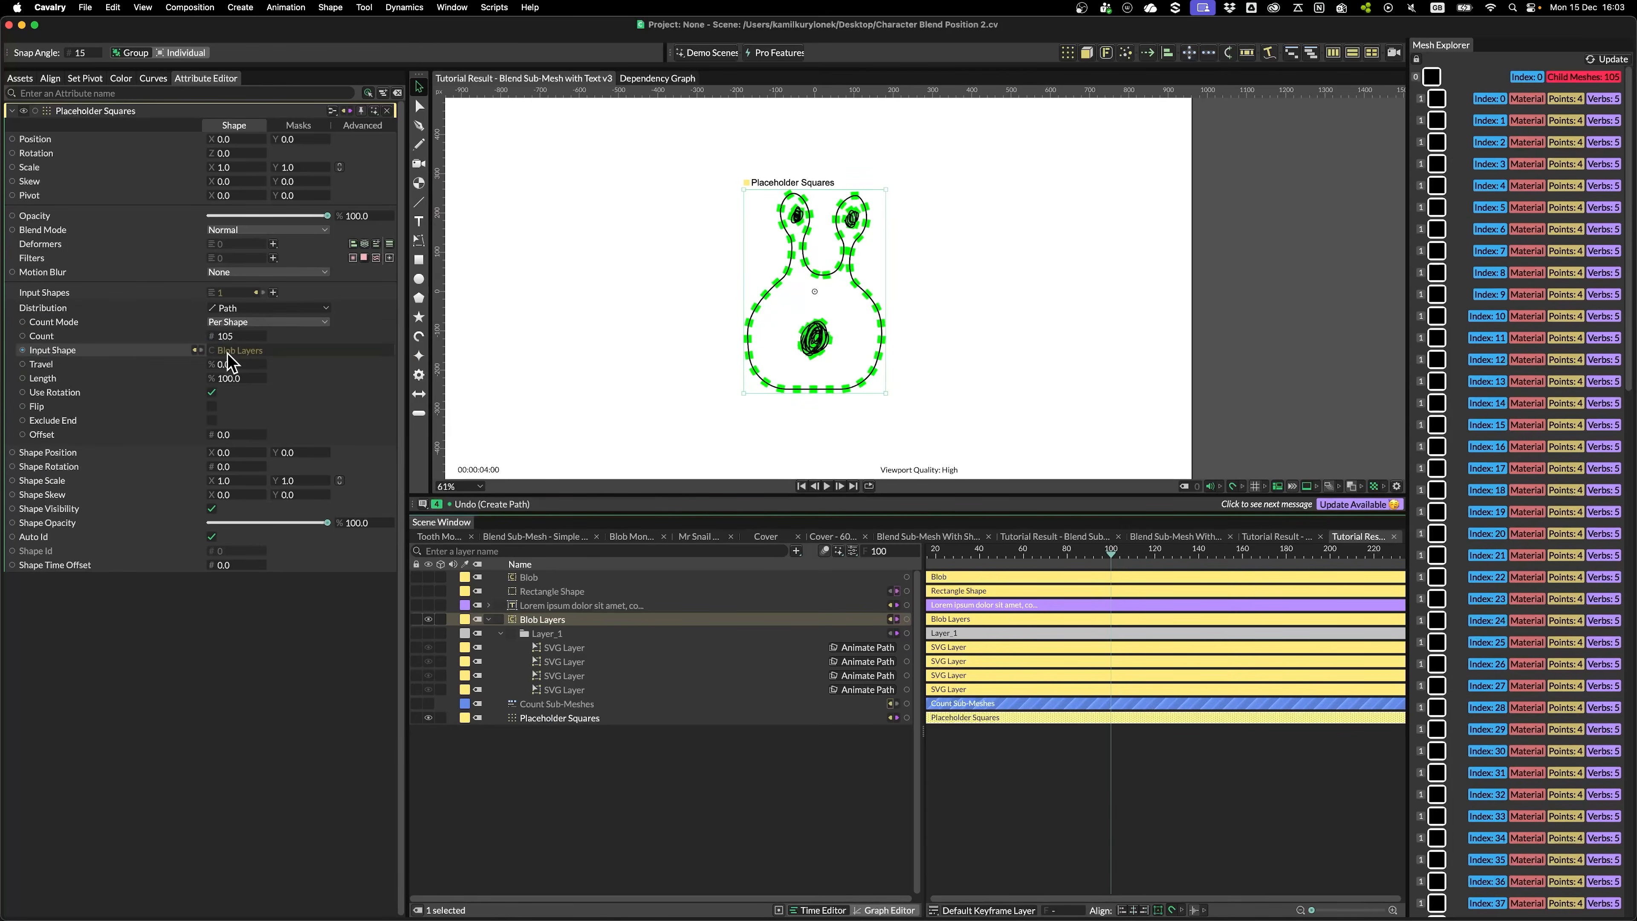
scroll(935, 373, "up", 3)
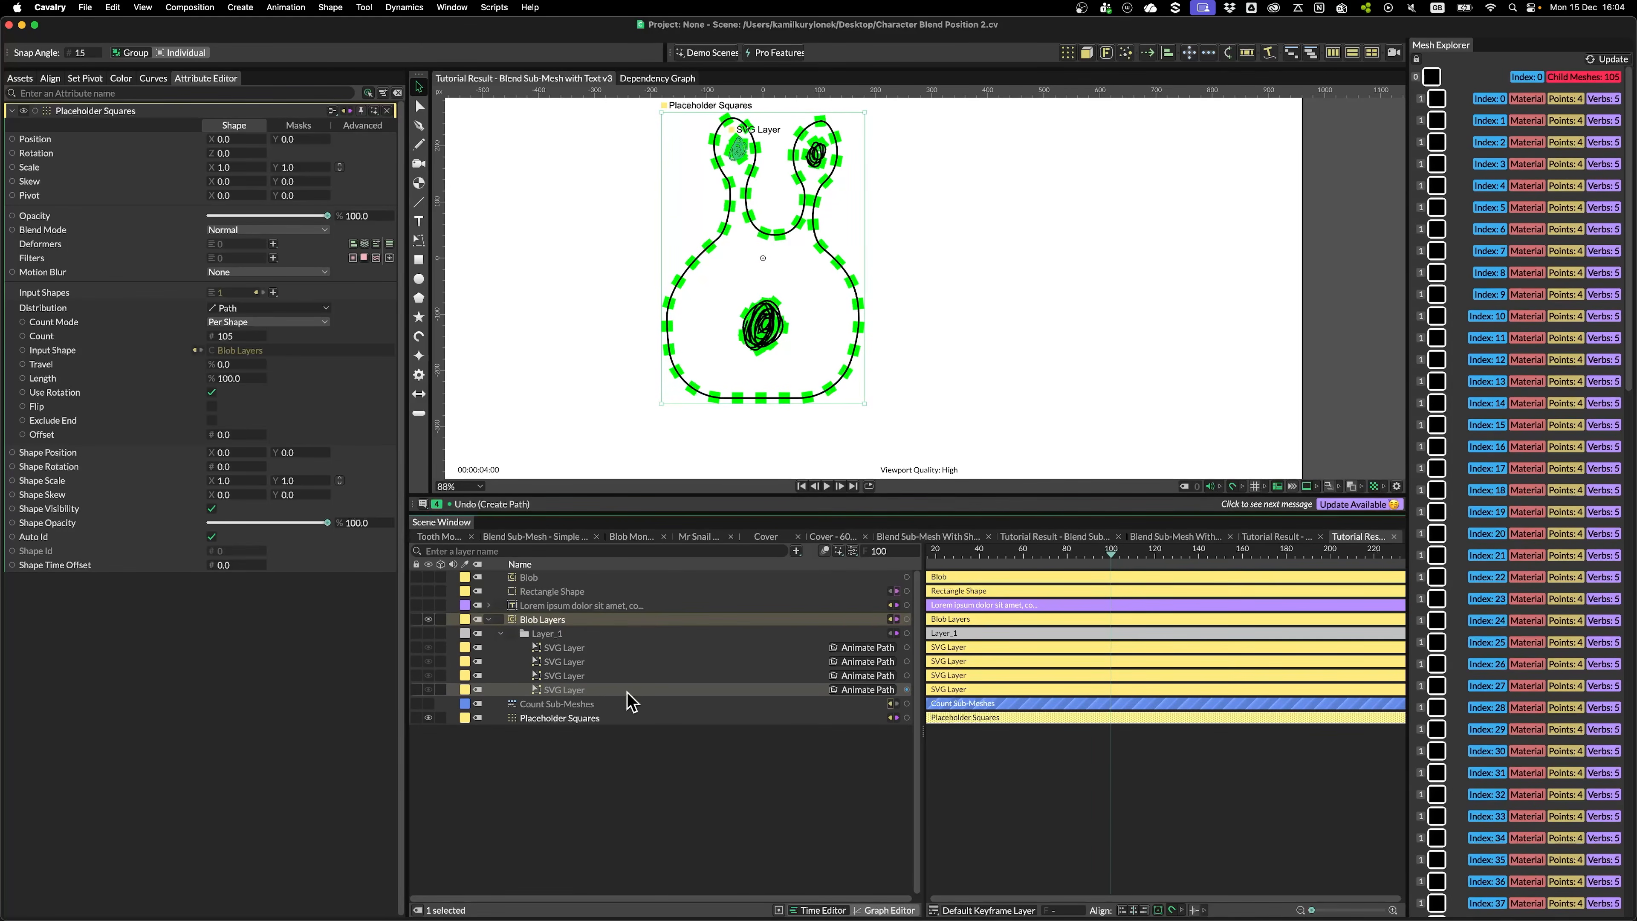
Collapse and hide Blob Layers, hide Placeholder Squares, and show the Lorem ipsum text layer on the monster's paths
left_click(575, 620)
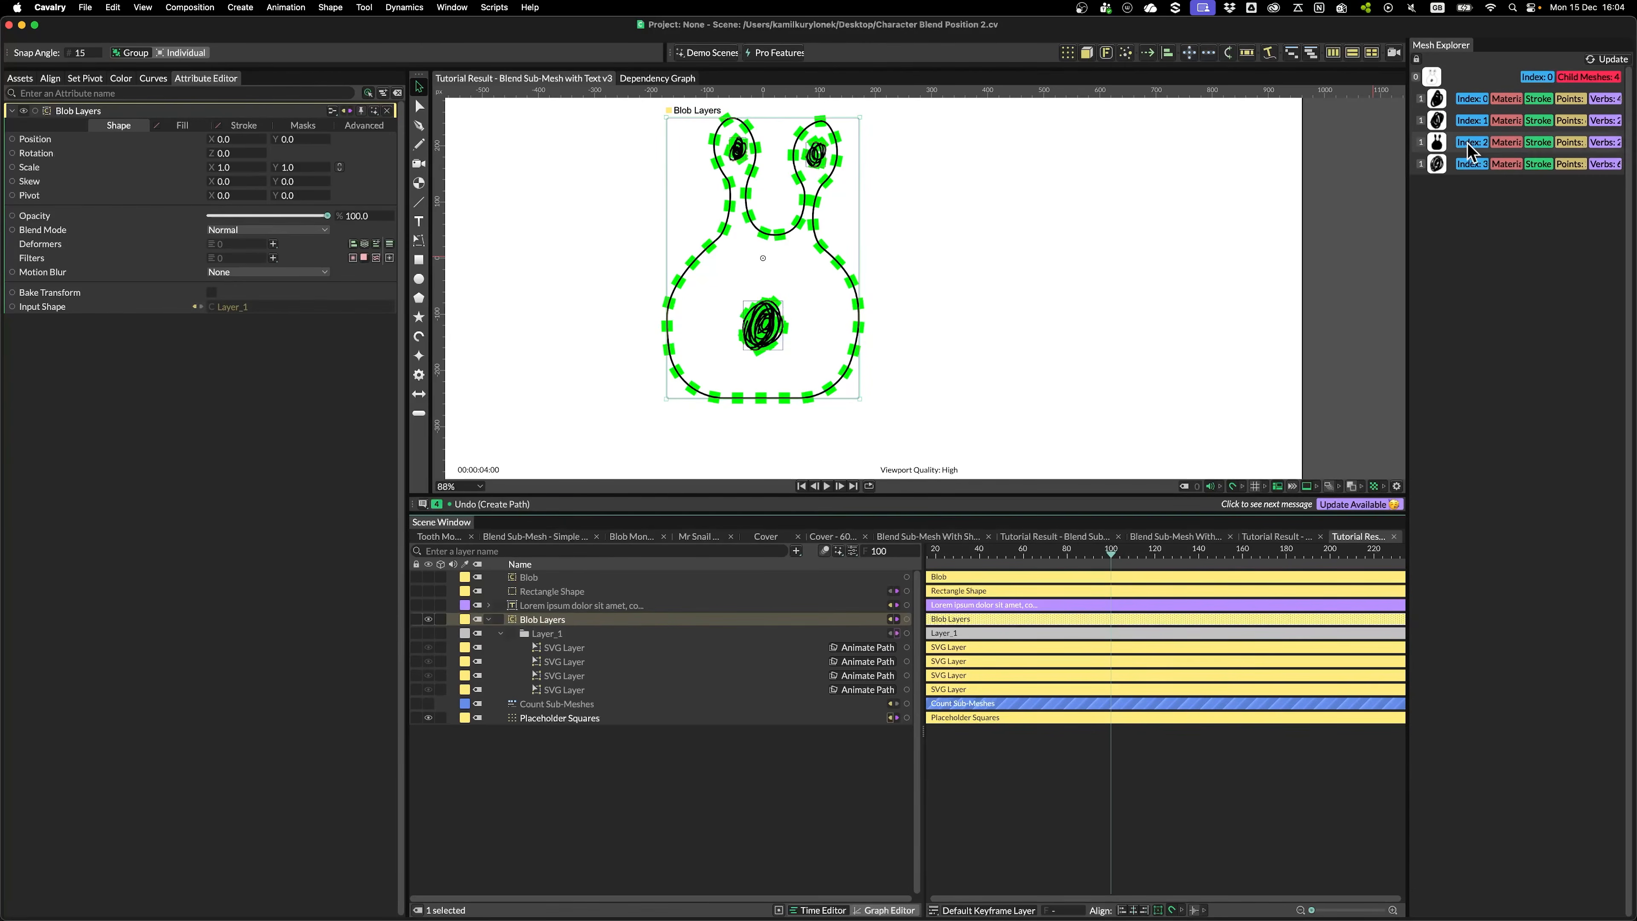
left_click(489, 619)
left_click(428, 619)
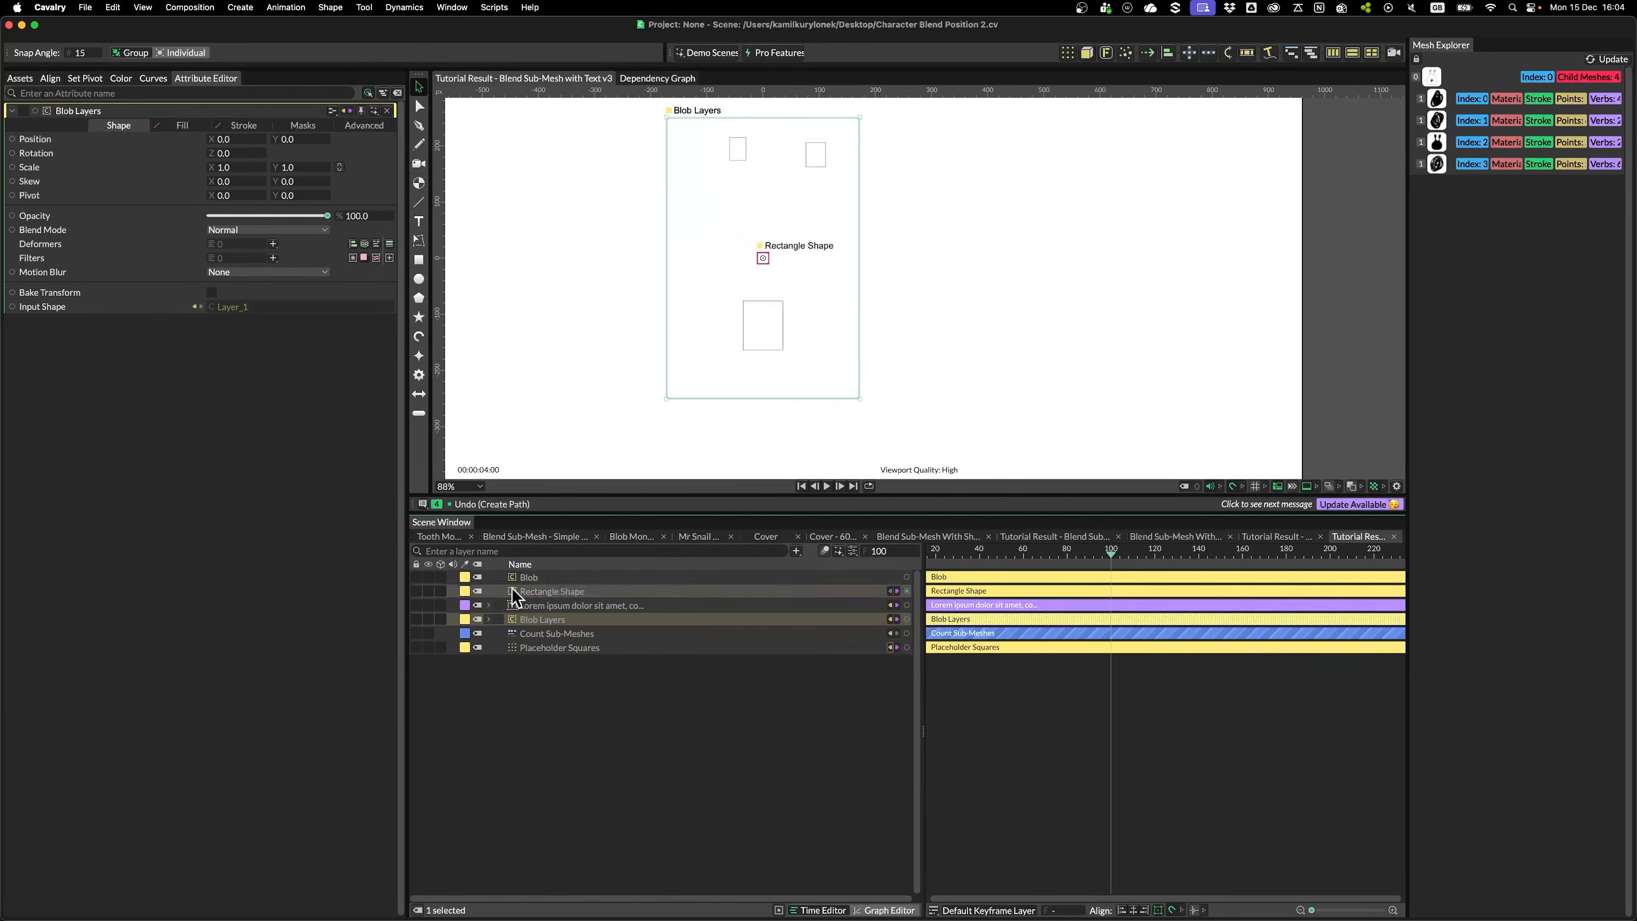
left_click(428, 605)
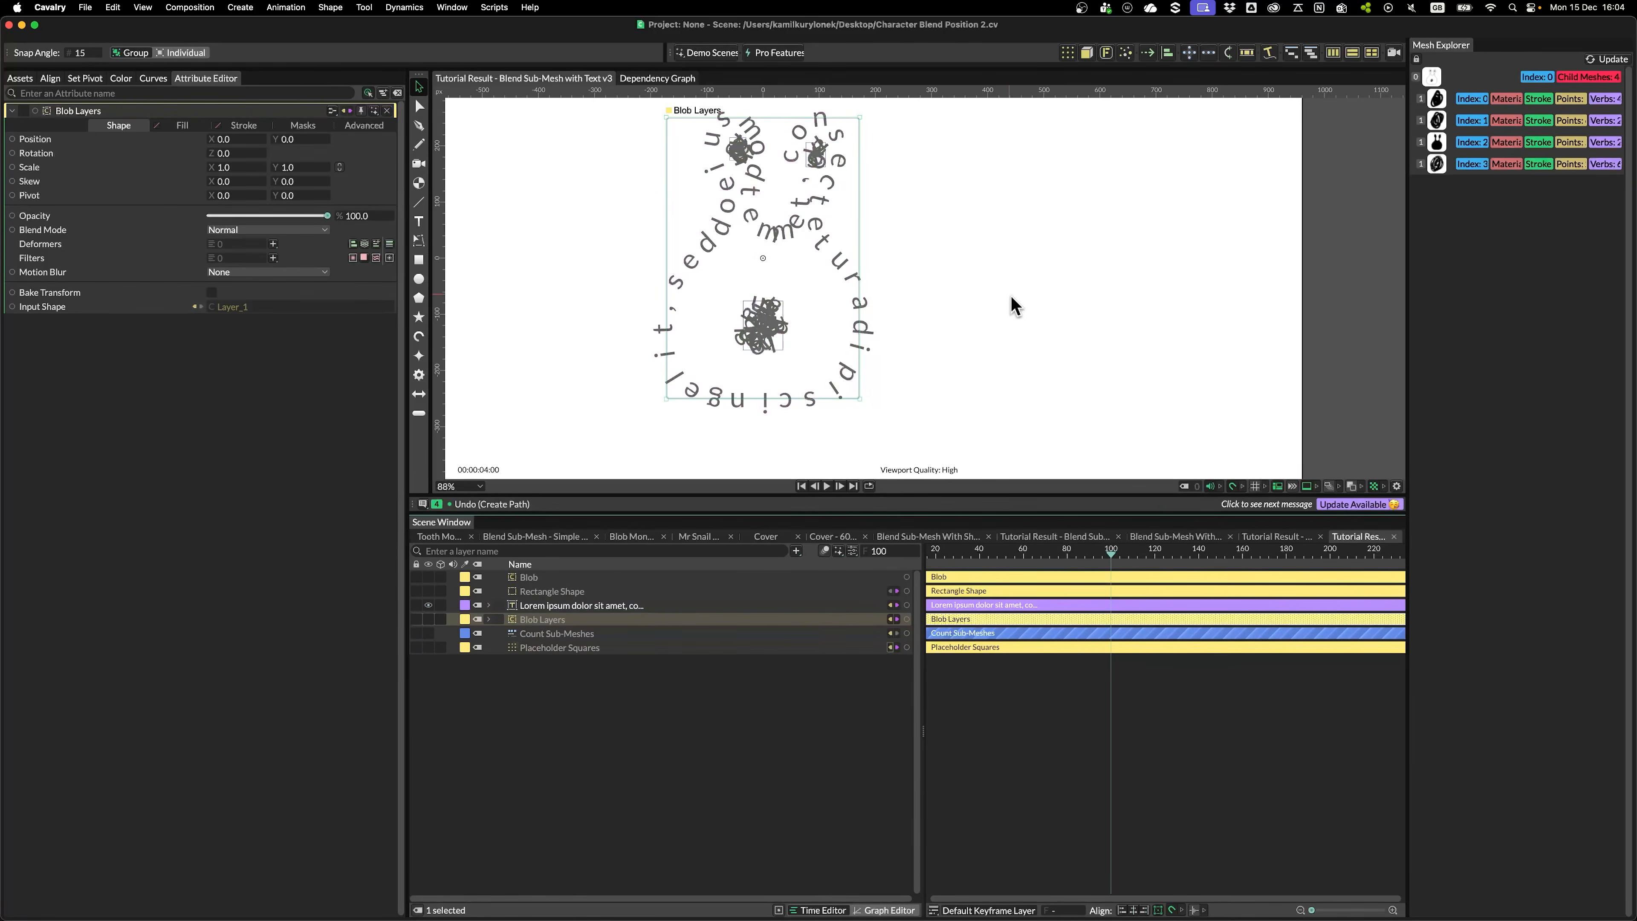
scroll(1015, 302, "down", 3)
mouse_move(1113, 553)
left_mouse_down()
mouse_move(930, 556)
mouse_move(1112, 555)
left_mouse_up()
left_click(814, 742)
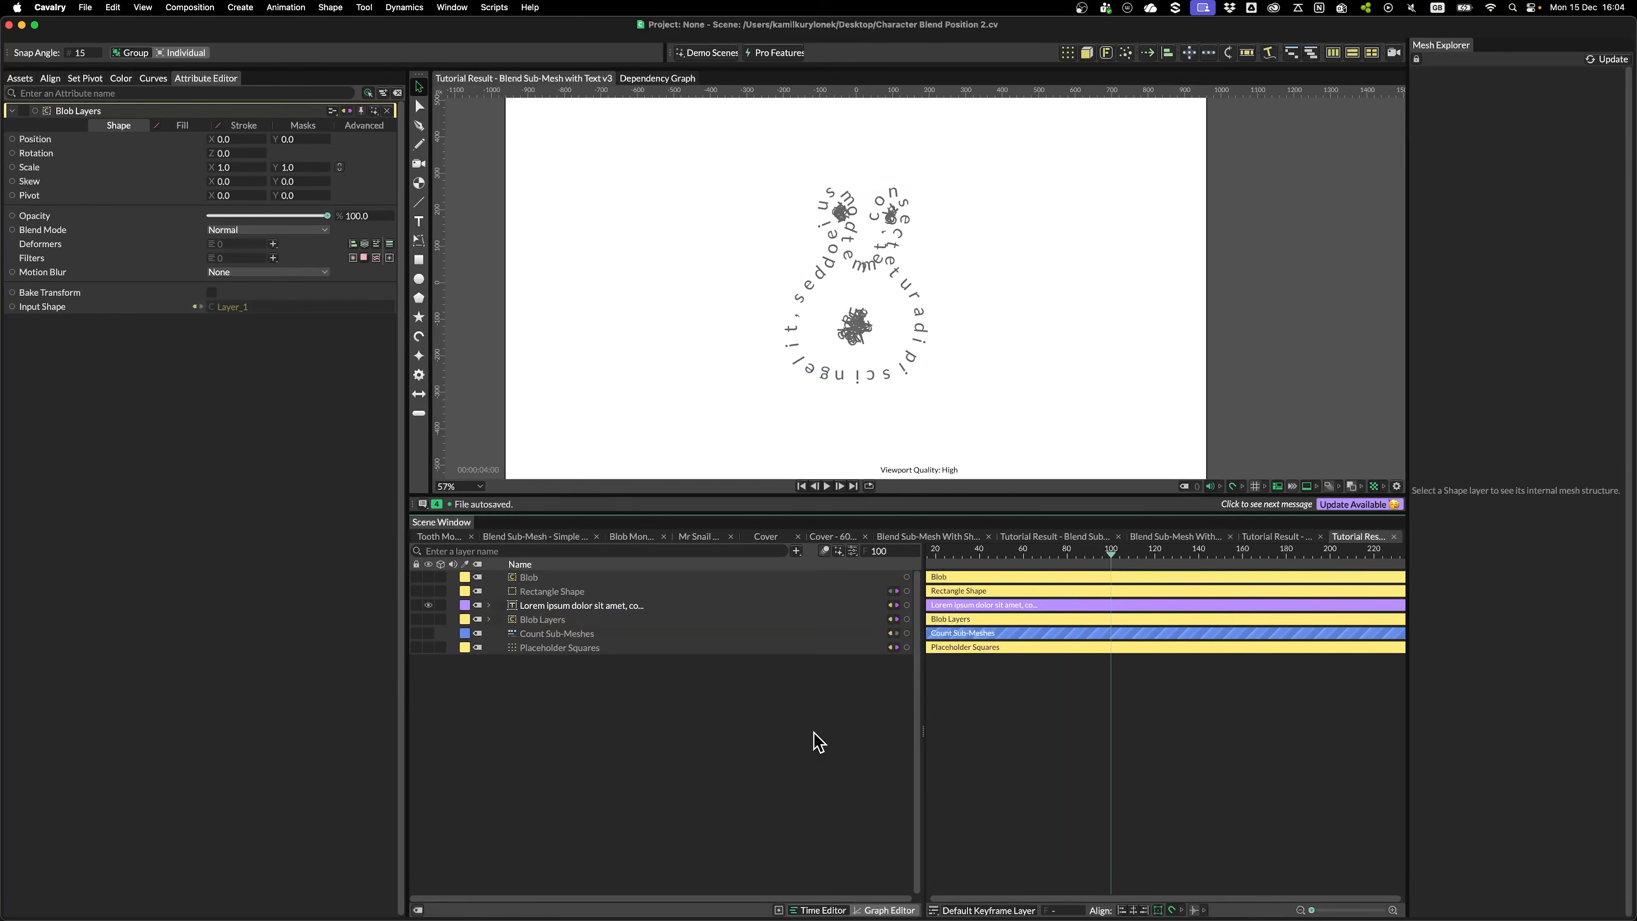